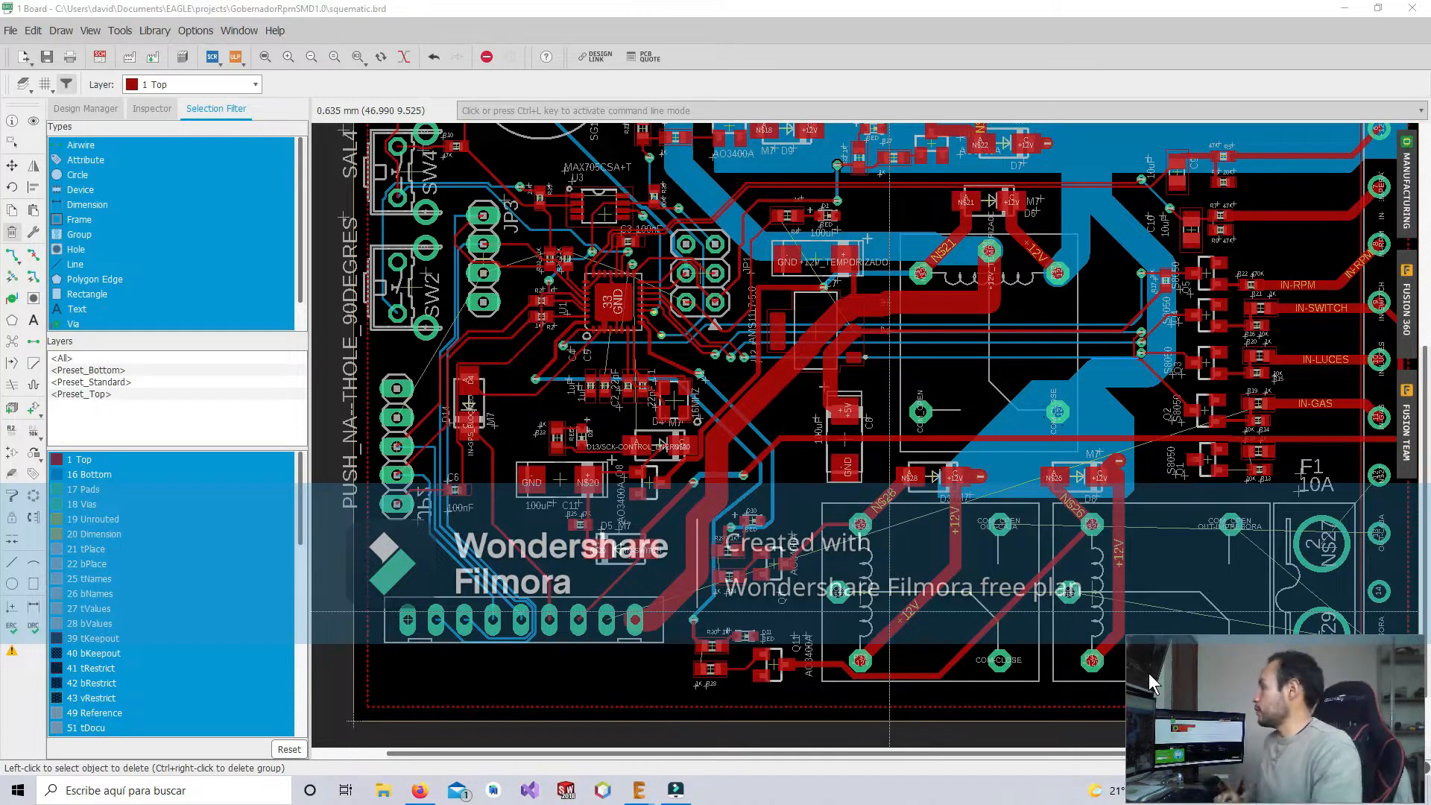
Recalculate the board's Ratsnest so that the GND polygon is filled with copper
{"action": "scroll", "coordinate": [847, 485], "scroll_direction": "down", "scroll_amount": 4}
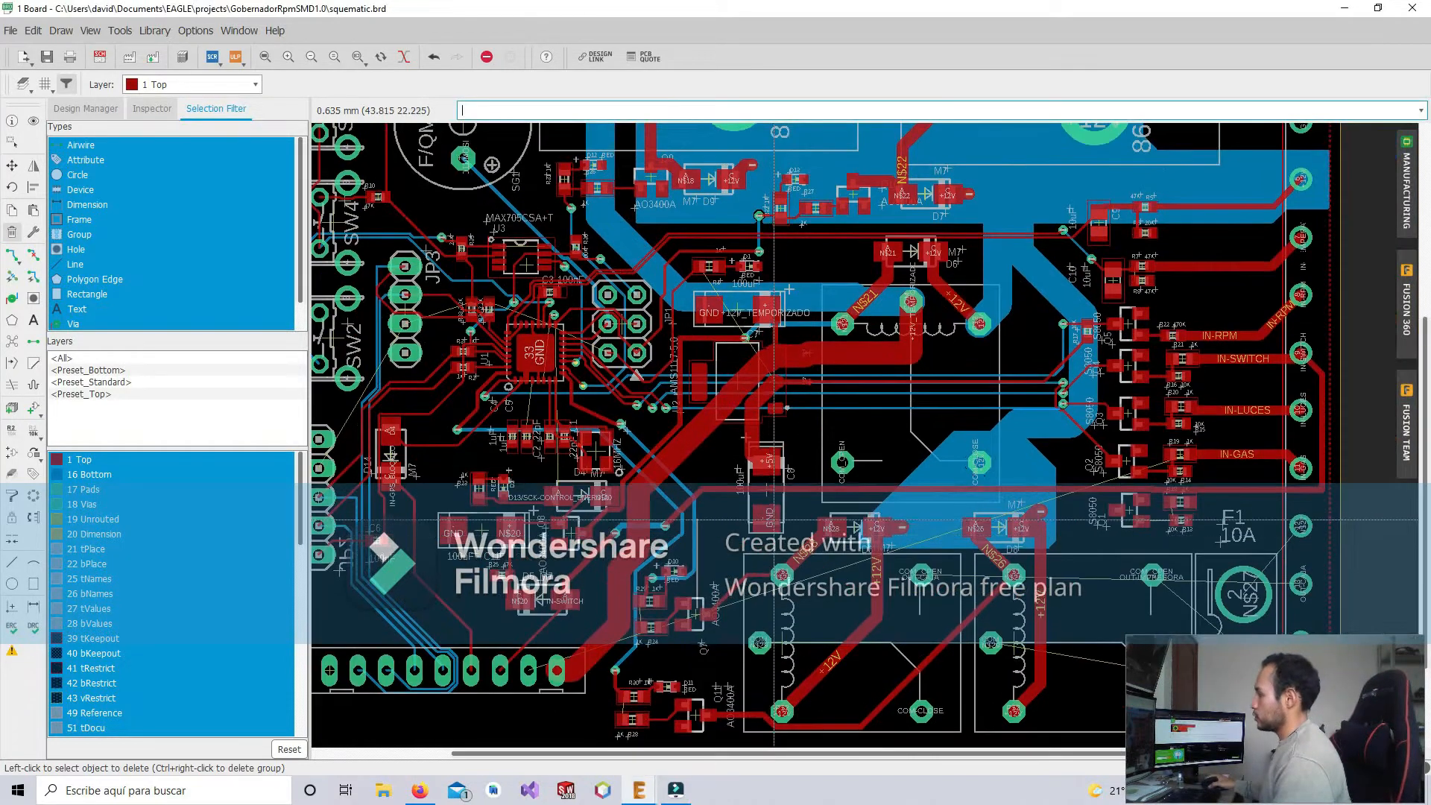
{"action": "middle_click_drag", "start_coordinate": [555, 409], "coordinate": [534, 255]}
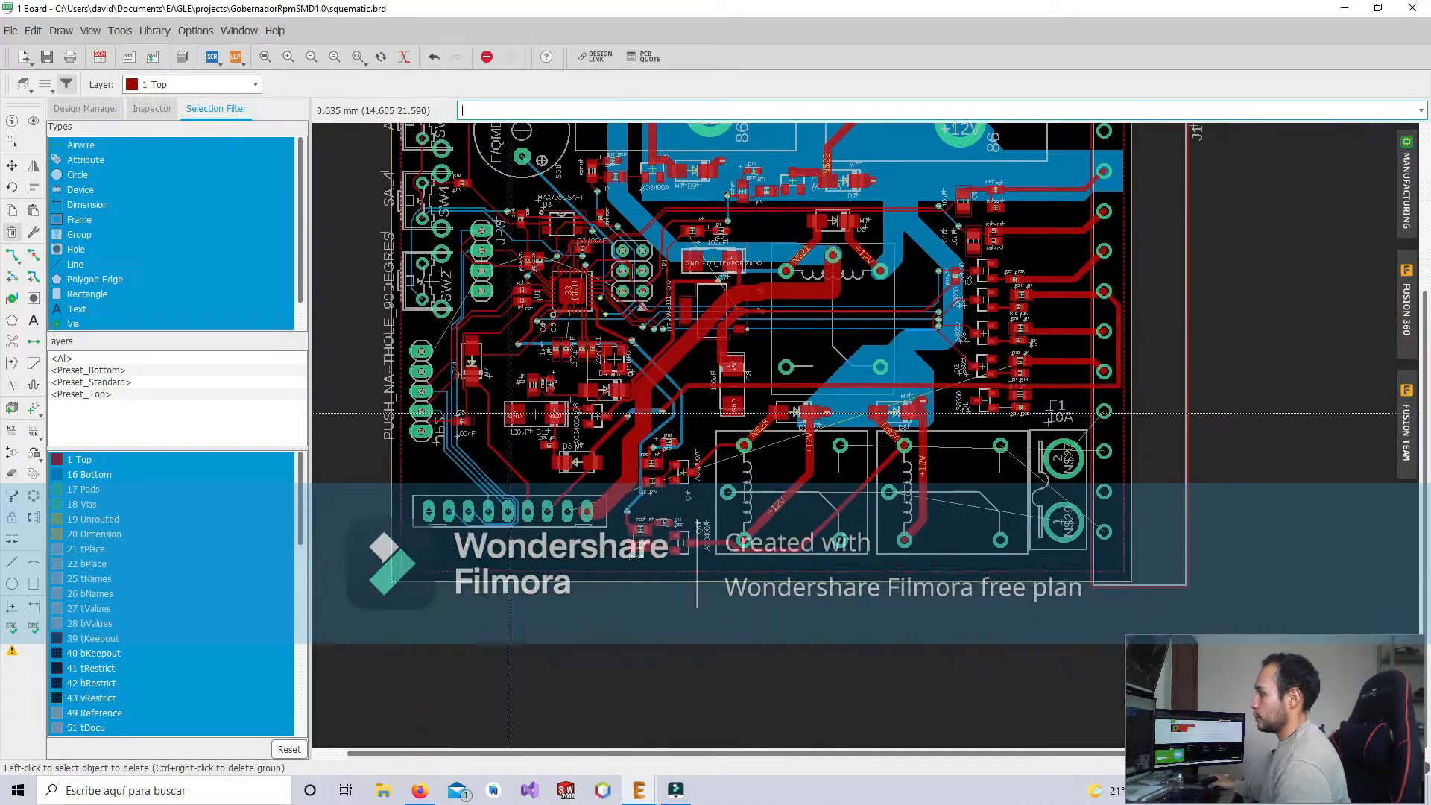
{"action": "right_click", "coordinate": [468, 574]}
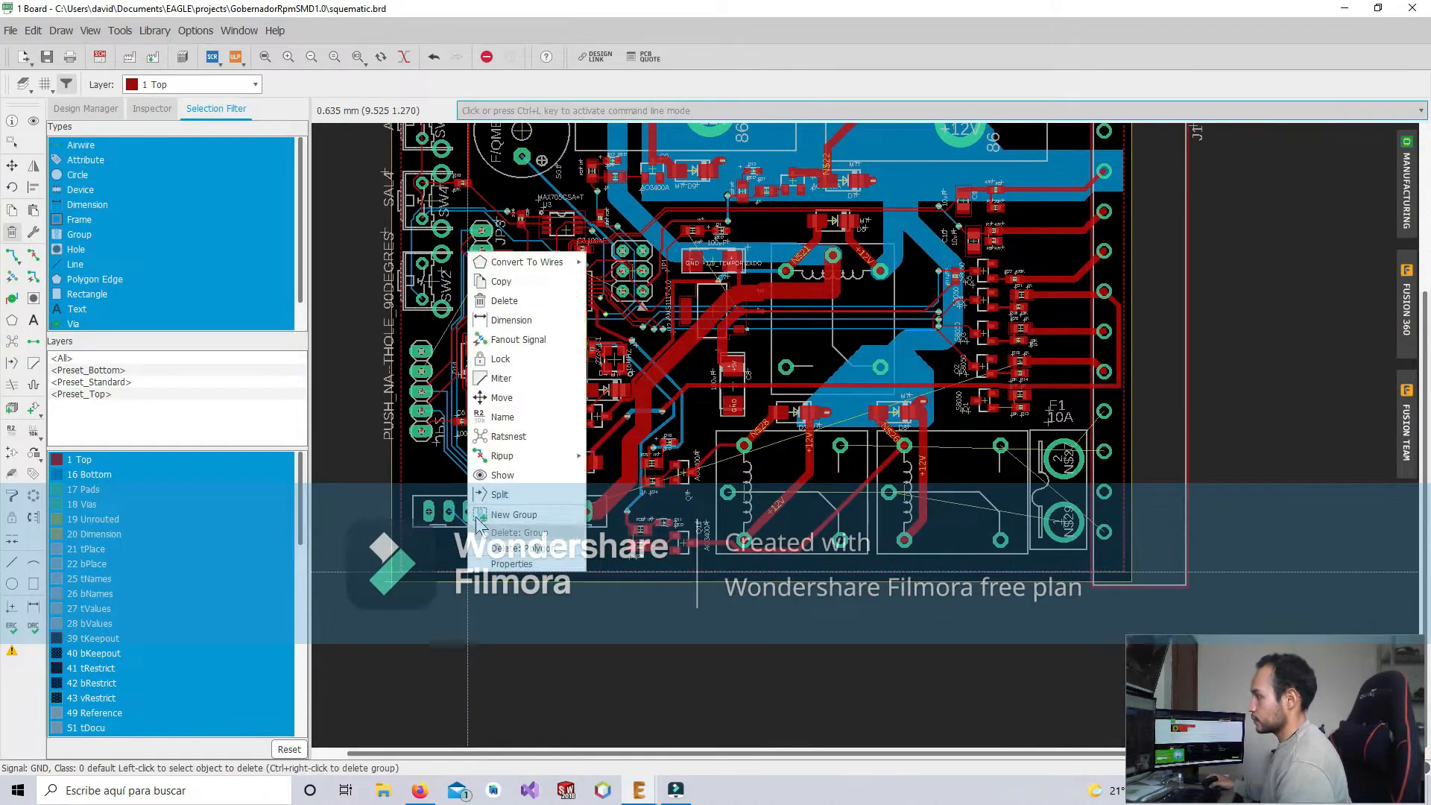
{"action": "left_click", "coordinate": [11, 343]}
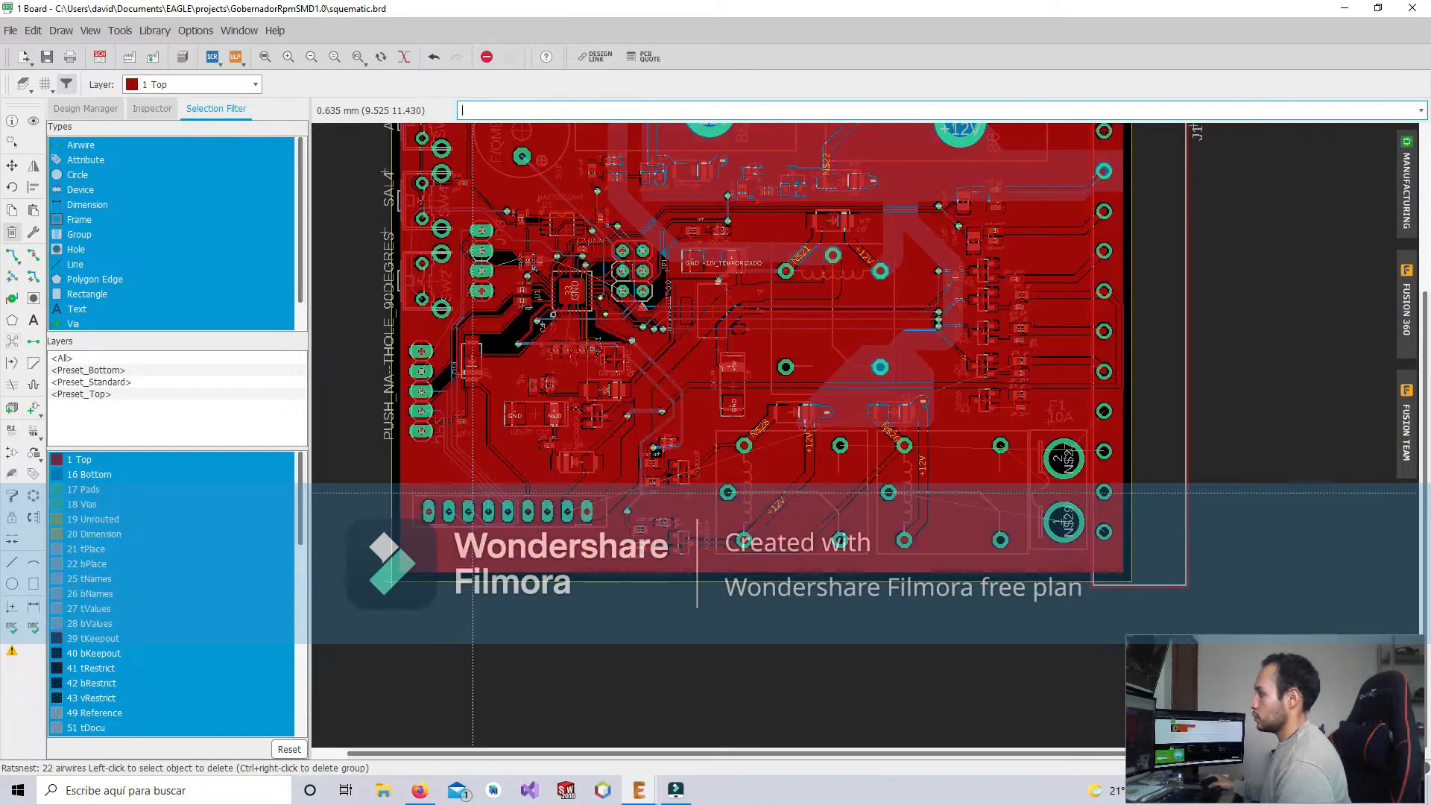
Examine the filled ground plane around the relay pads, the J1 connector and the row of header pads along the board edge
{"action": "scroll", "coordinate": [905, 433], "scroll_direction": "up", "scroll_amount": 3}
{"action": "scroll", "coordinate": [905, 433], "scroll_direction": "down", "scroll_amount": 2}
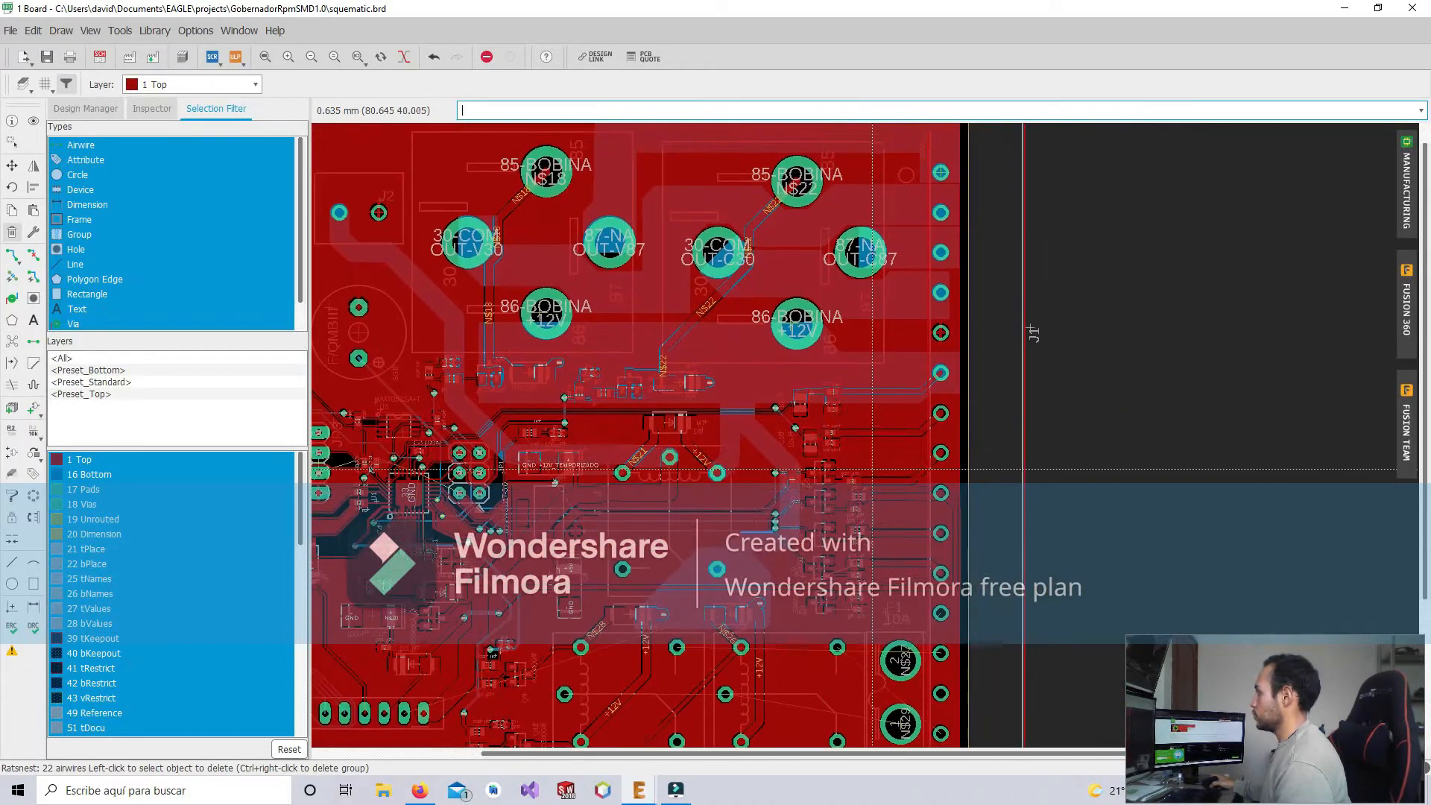
{"action": "scroll", "coordinate": [952, 331], "scroll_direction": "up", "scroll_amount": 5}
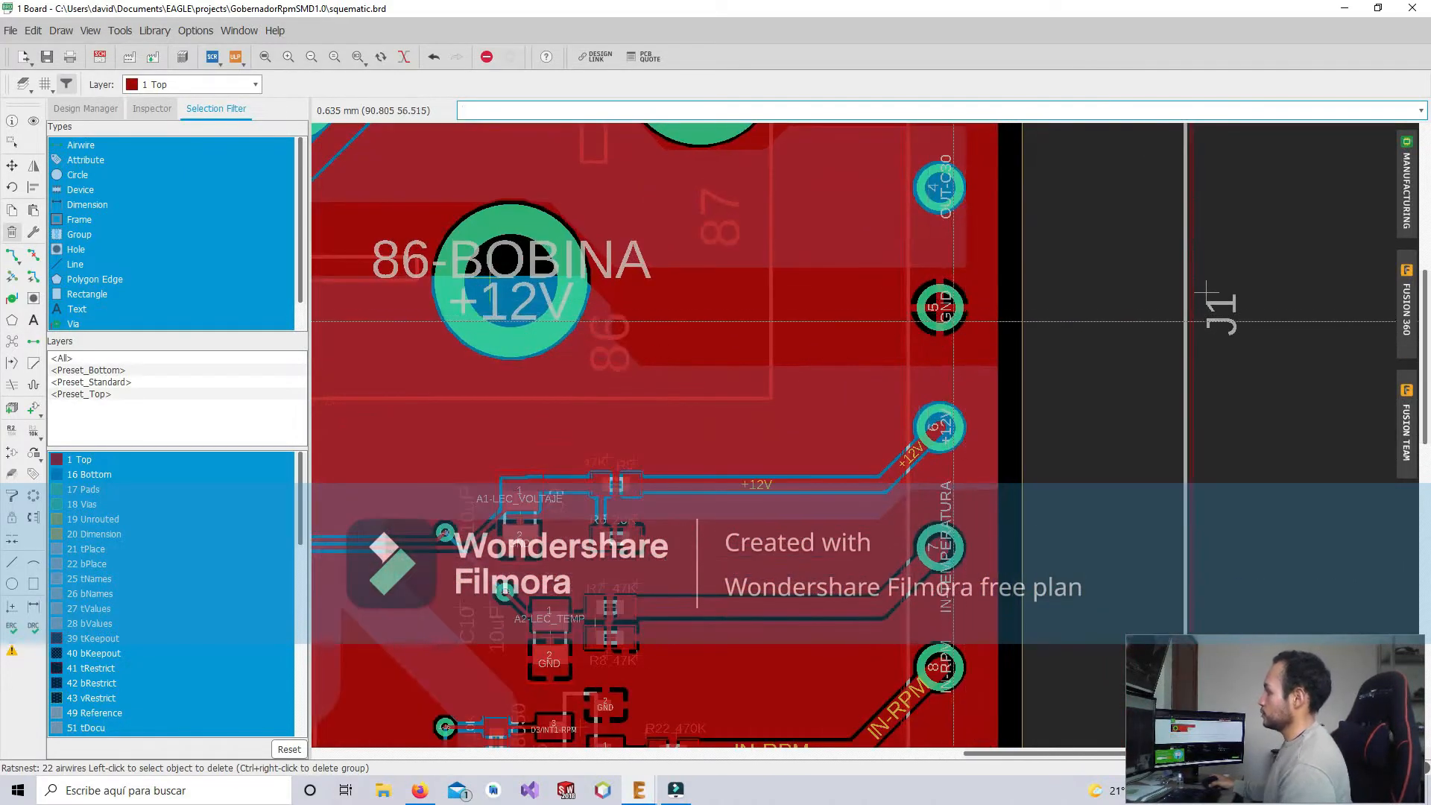
{"action": "scroll", "coordinate": [952, 331], "scroll_direction": "down", "scroll_amount": 5}
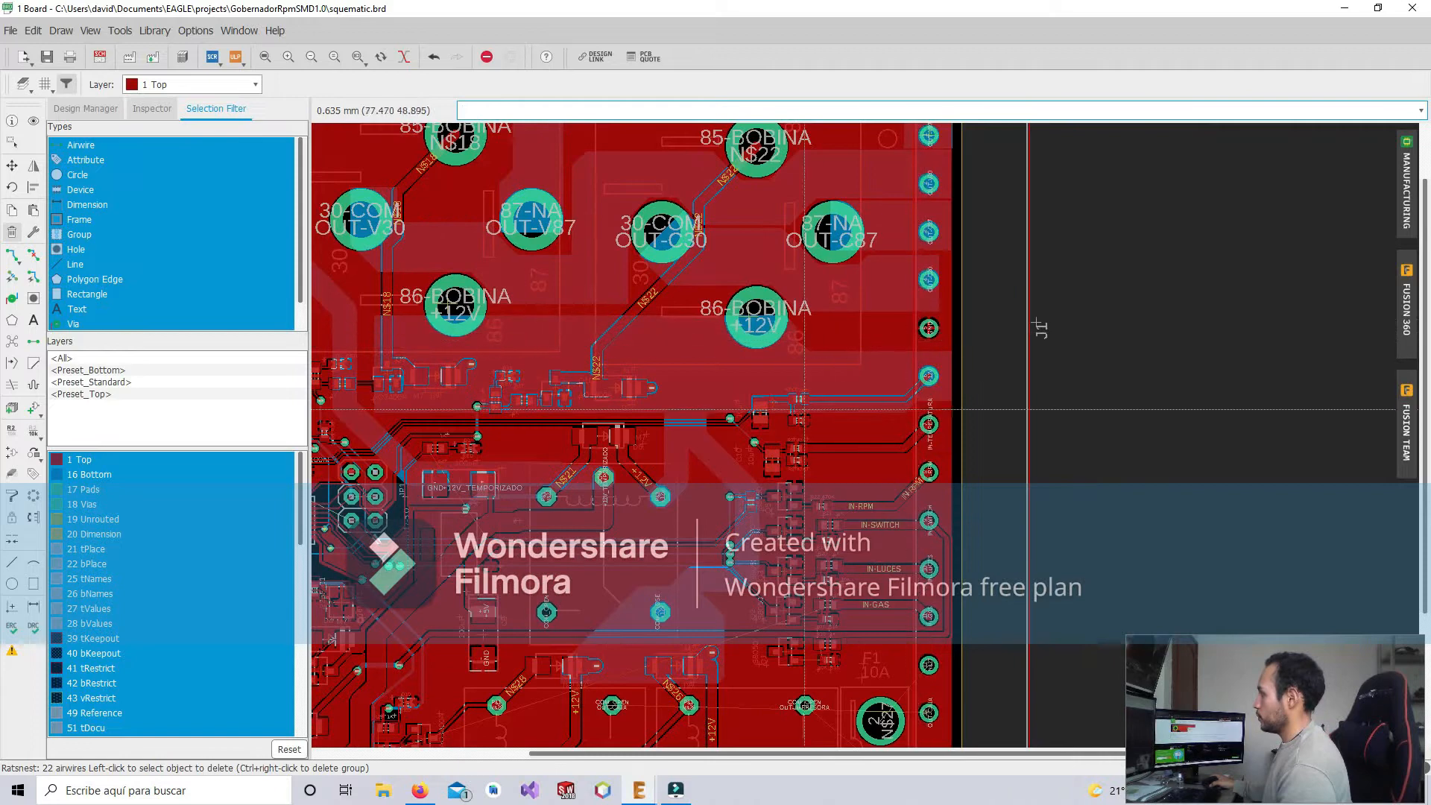
{"action": "scroll", "coordinate": [925, 332], "scroll_direction": "down", "scroll_amount": 3}
{"action": "scroll", "coordinate": [916, 337], "scroll_direction": "up", "scroll_amount": 3}
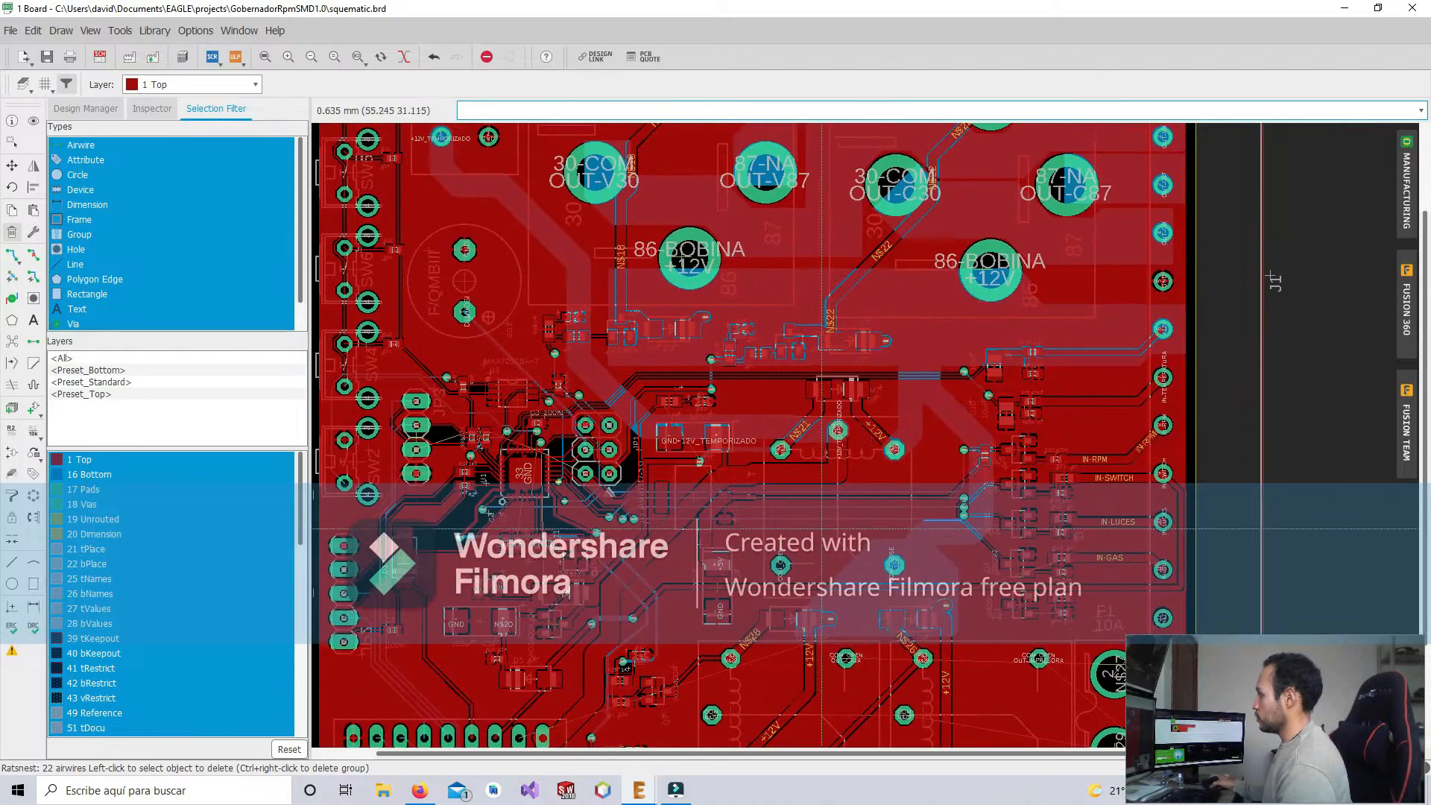
{"action": "scroll", "coordinate": [693, 436], "scroll_direction": "up", "scroll_amount": 2}
{"action": "scroll", "coordinate": [693, 436], "scroll_direction": "up", "scroll_amount": 2}
{"action": "scroll", "coordinate": [694, 436], "scroll_direction": "up", "scroll_amount": 2}
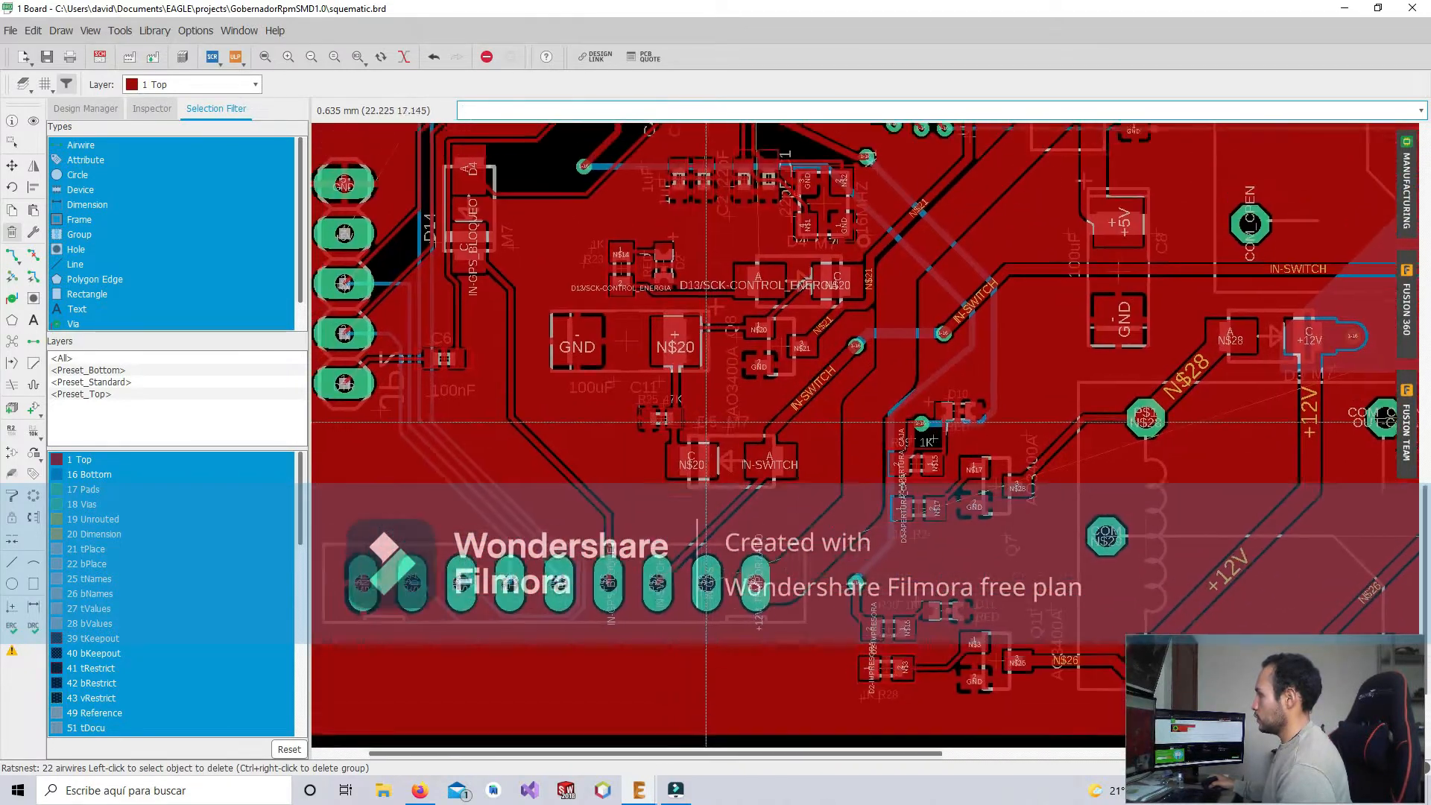
Examine the copper fill around C11, D5, R23, capacitors C1 to C5, the 16 MHz crystal and U1 for missing ground connections
{"action": "scroll", "coordinate": [648, 393], "scroll_direction": "up", "scroll_amount": 2}
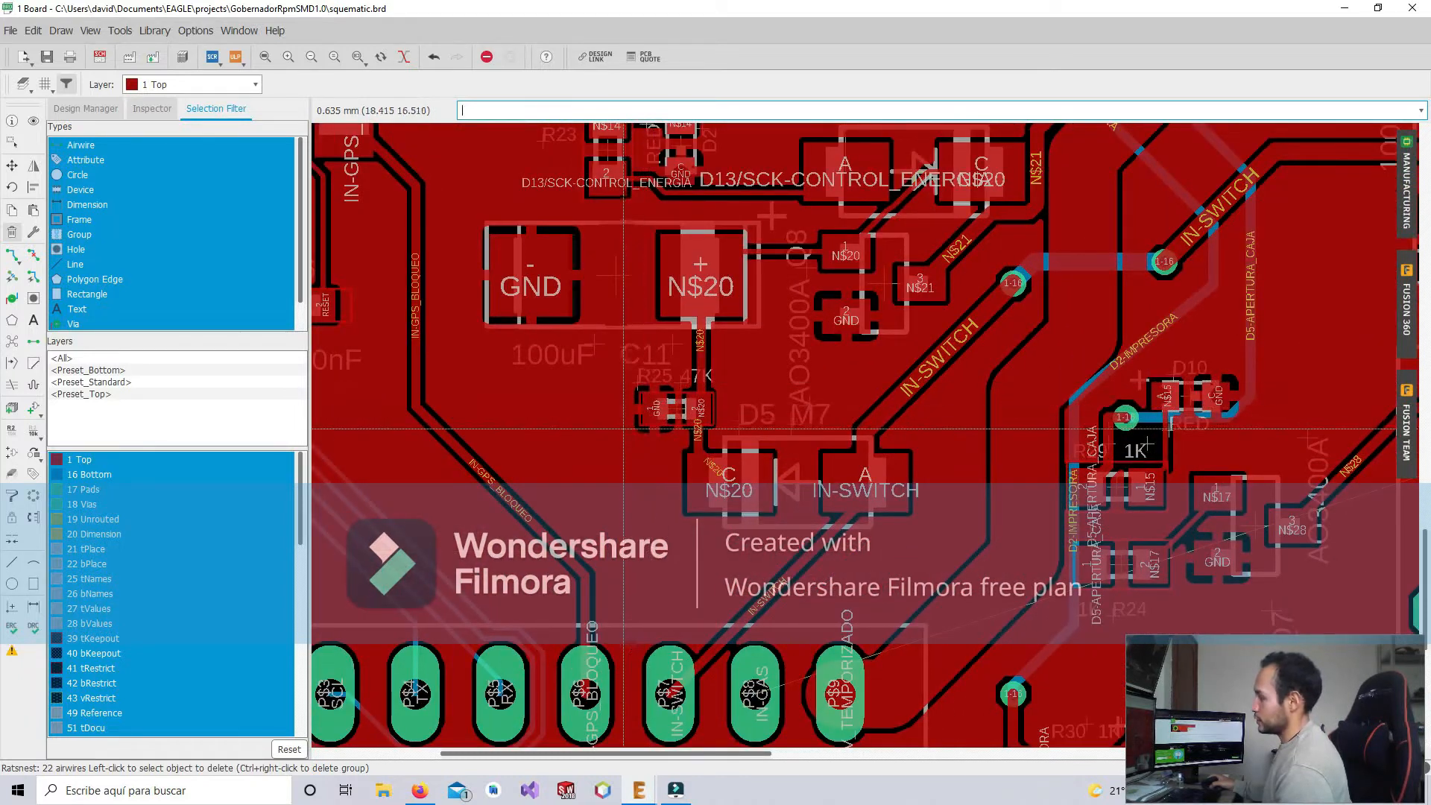
{"action": "middle_click_drag", "start_coordinate": [662, 407], "coordinate": [648, 454]}
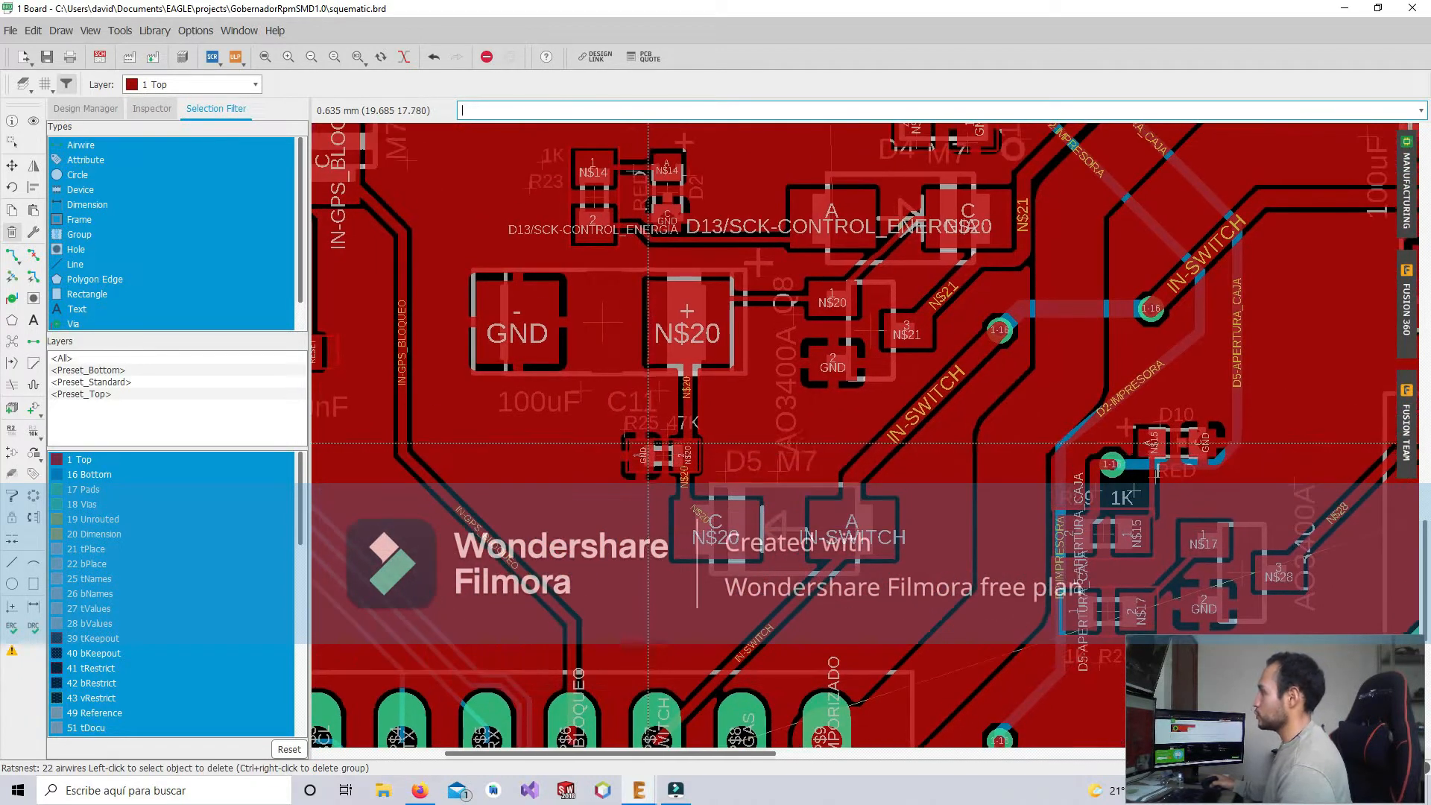
{"action": "scroll", "coordinate": [517, 402], "scroll_direction": "up", "scroll_amount": 1}
{"action": "middle_click_drag", "start_coordinate": [517, 402], "coordinate": [544, 493]}
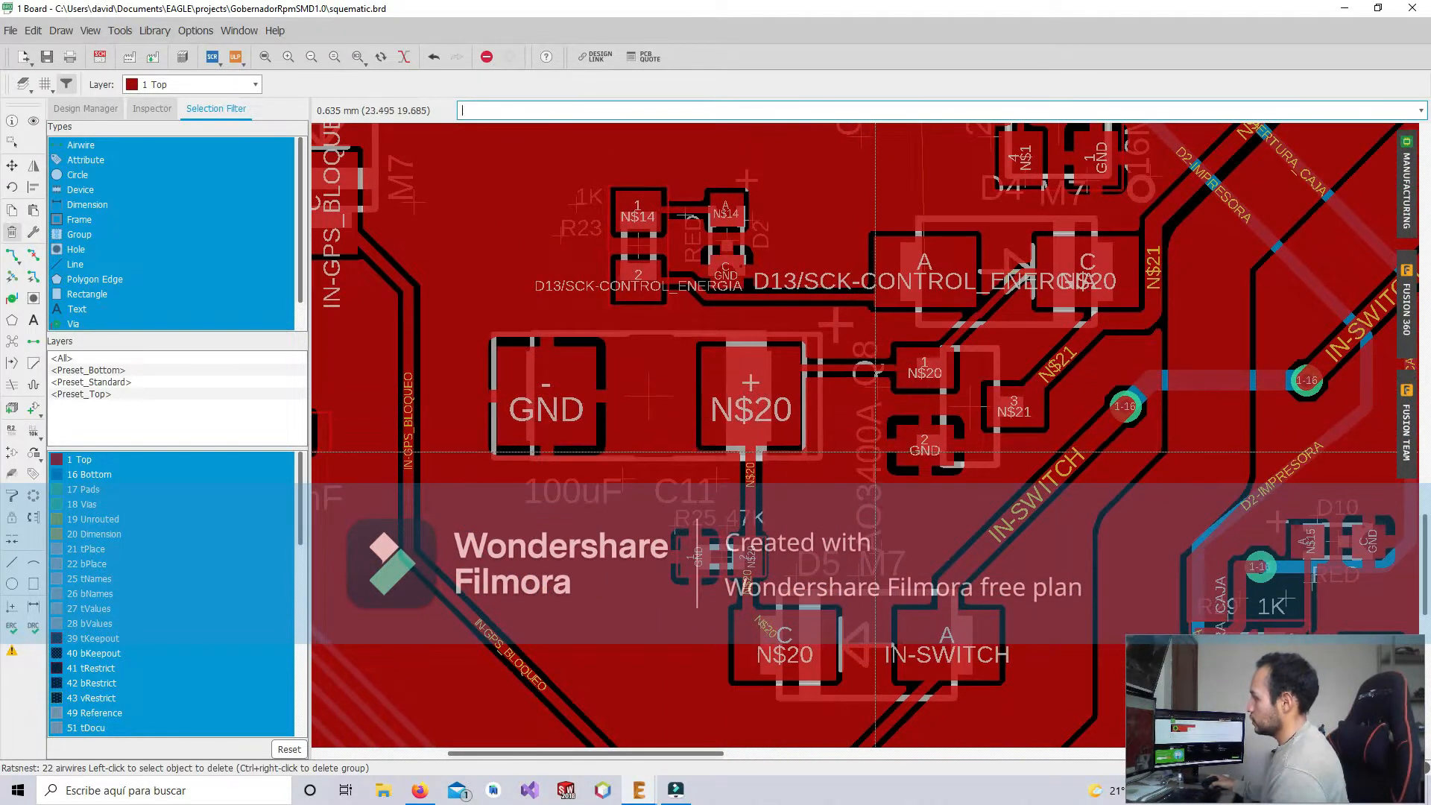
{"action": "middle_click_drag", "start_coordinate": [876, 452], "coordinate": [817, 630]}
{"action": "middle_click_drag", "start_coordinate": [600, 463], "coordinate": [589, 515]}
{"action": "scroll", "coordinate": [661, 513], "scroll_direction": "up", "scroll_amount": 2}
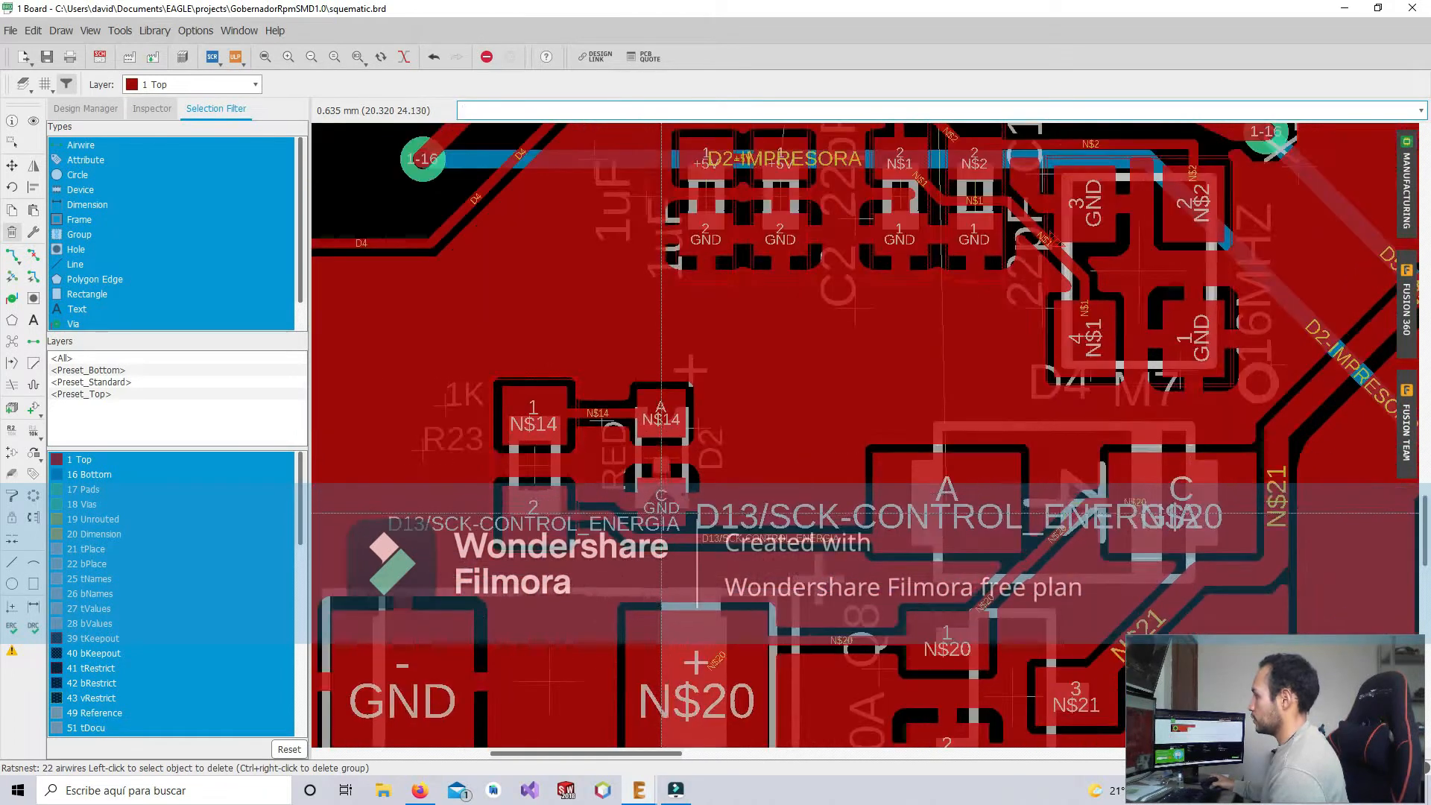
{"action": "middle_click_drag", "start_coordinate": [727, 460], "coordinate": [622, 648]}
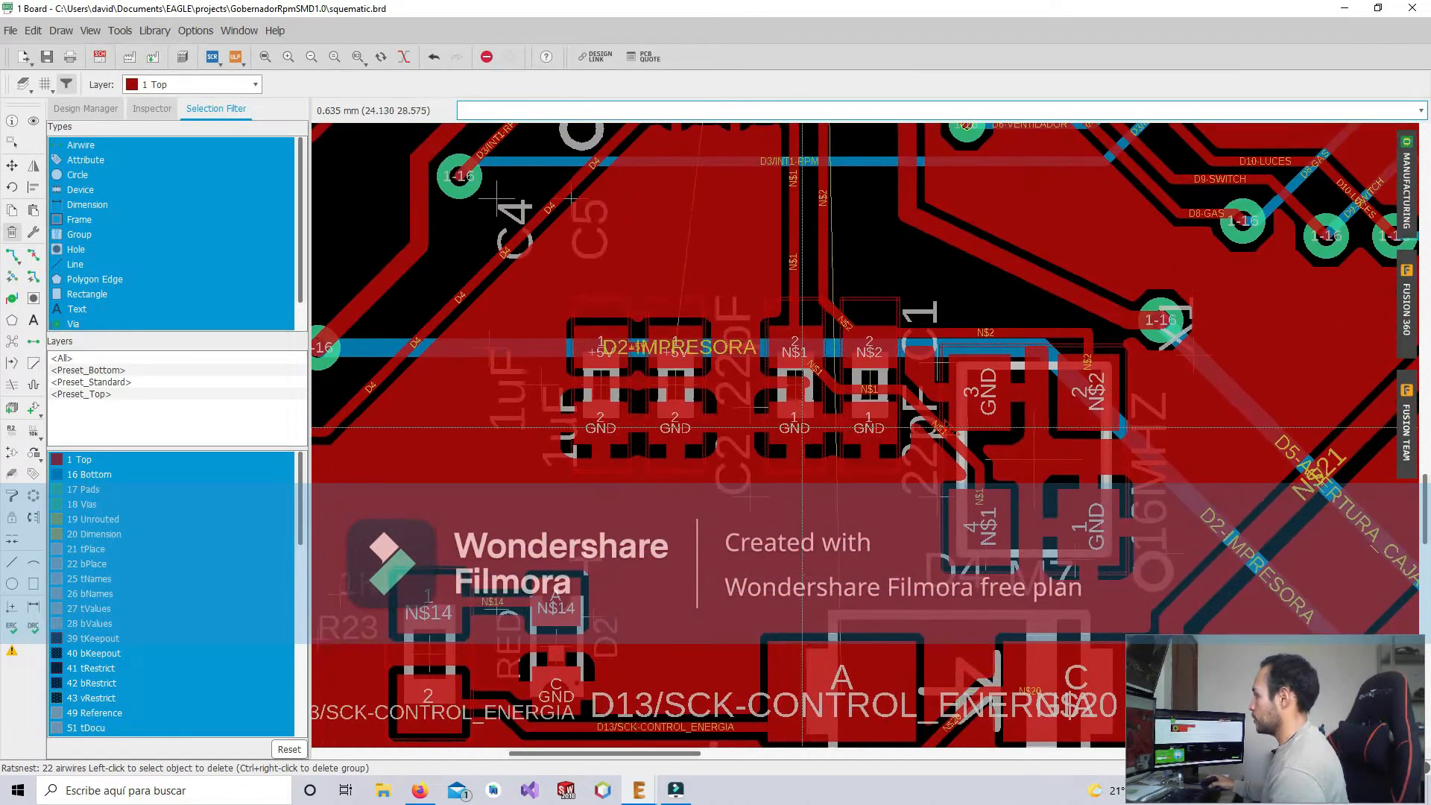
{"action": "scroll", "coordinate": [819, 511], "scroll_direction": "down", "scroll_amount": 5}
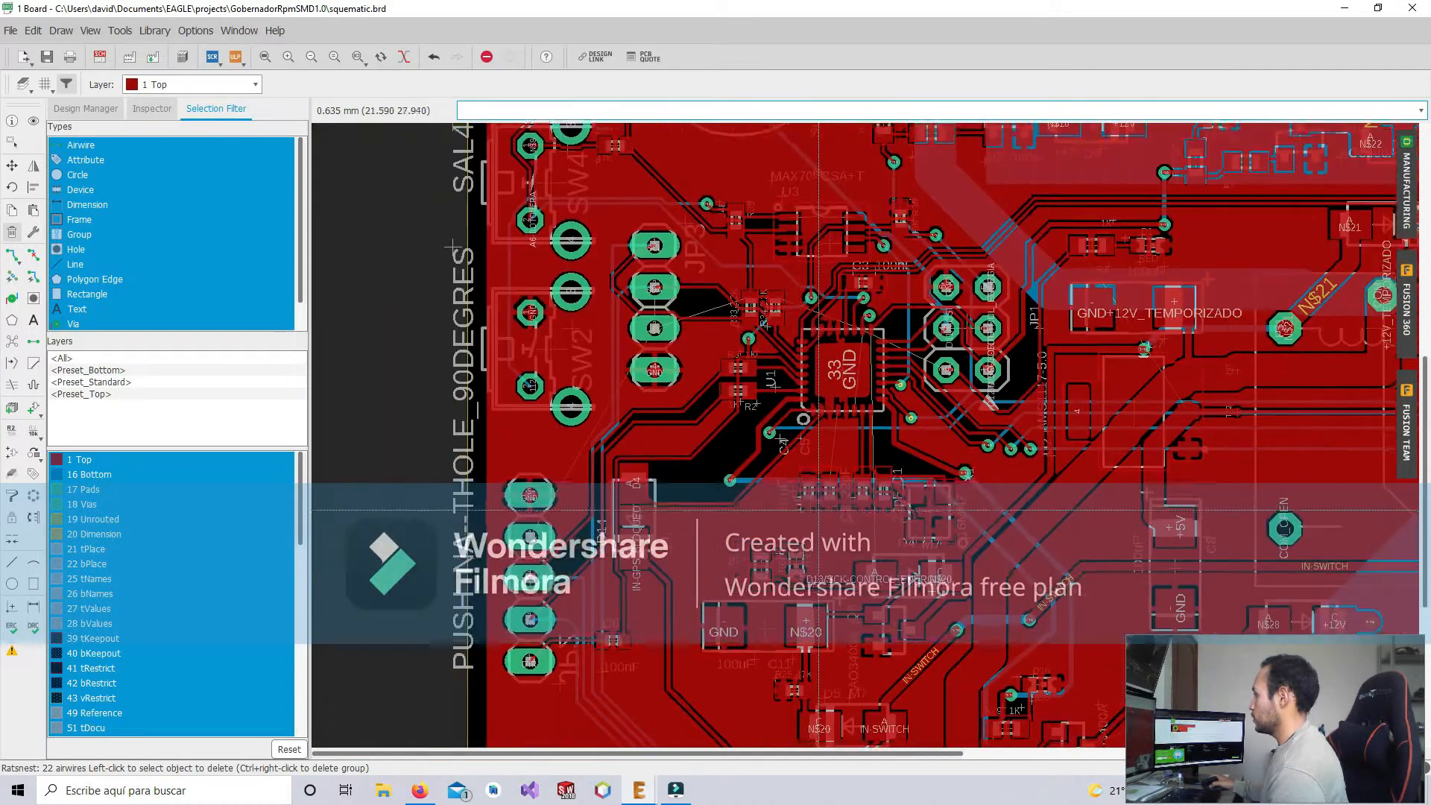
{"action": "middle_click_drag", "start_coordinate": [819, 511], "coordinate": [797, 453]}
{"action": "scroll", "coordinate": [850, 514], "scroll_direction": "down", "scroll_amount": 3}
{"action": "middle_click_drag", "start_coordinate": [933, 524], "coordinate": [573, 450]}
Rip up the polygon fill so the board shows only traces, pads and airwires
{"action": "right_click", "coordinate": [1008, 657]}
{"action": "mouse_move", "coordinate": [1109, 543]}
{"action": "left_click", "coordinate": [1178, 541]}
{"action": "middle_click_drag", "start_coordinate": [526, 435], "coordinate": [843, 398]}
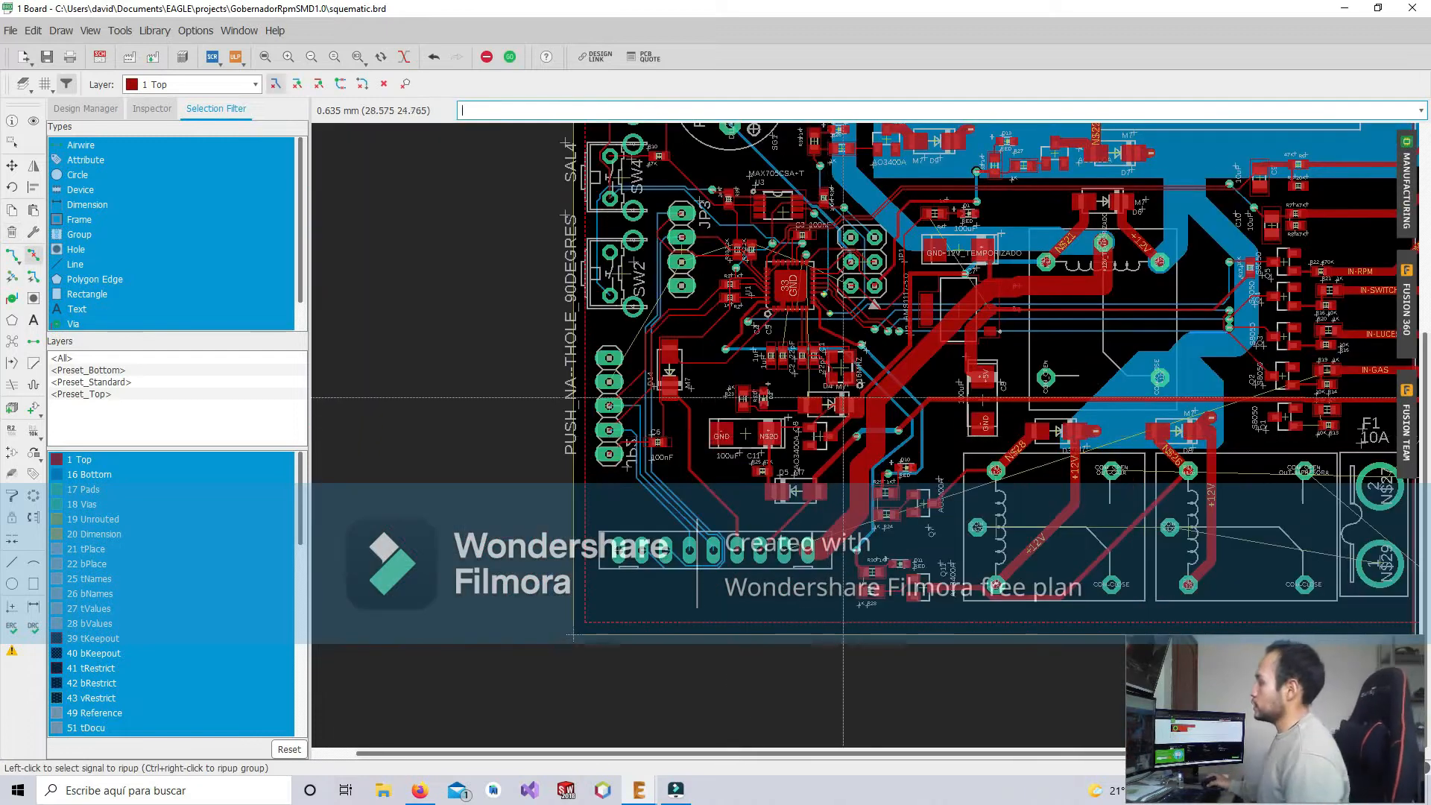
Delete the via and the short +5V trace attached to the +5V pad beside the D13/SCK pad of U1
{"action": "scroll", "coordinate": [843, 398], "scroll_direction": "up", "scroll_amount": 5}
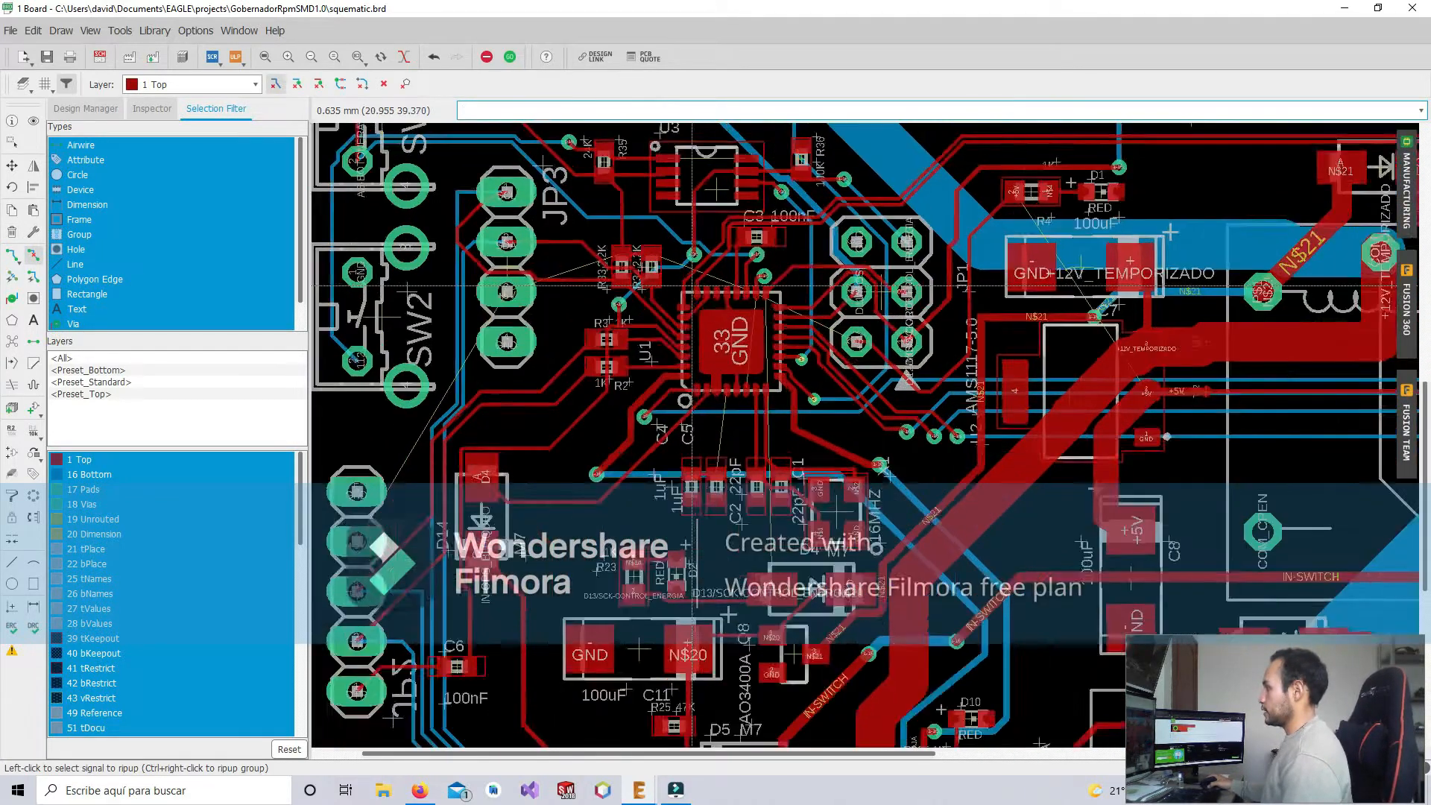
{"action": "scroll", "coordinate": [694, 285], "scroll_direction": "down", "scroll_amount": 5}
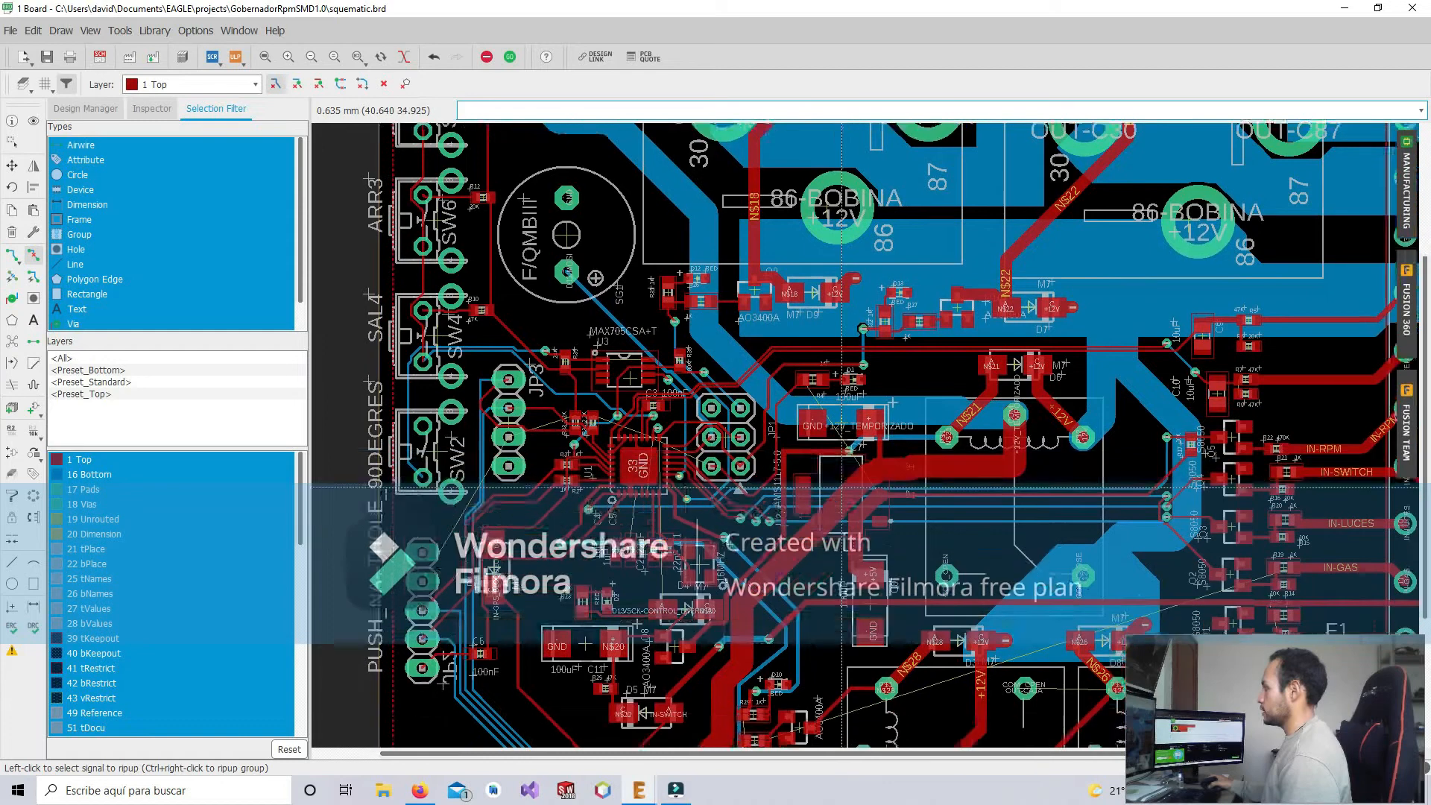
{"action": "middle_click_drag", "start_coordinate": [871, 635], "coordinate": [911, 553]}
{"action": "scroll", "coordinate": [687, 405], "scroll_direction": "up", "scroll_amount": 4}
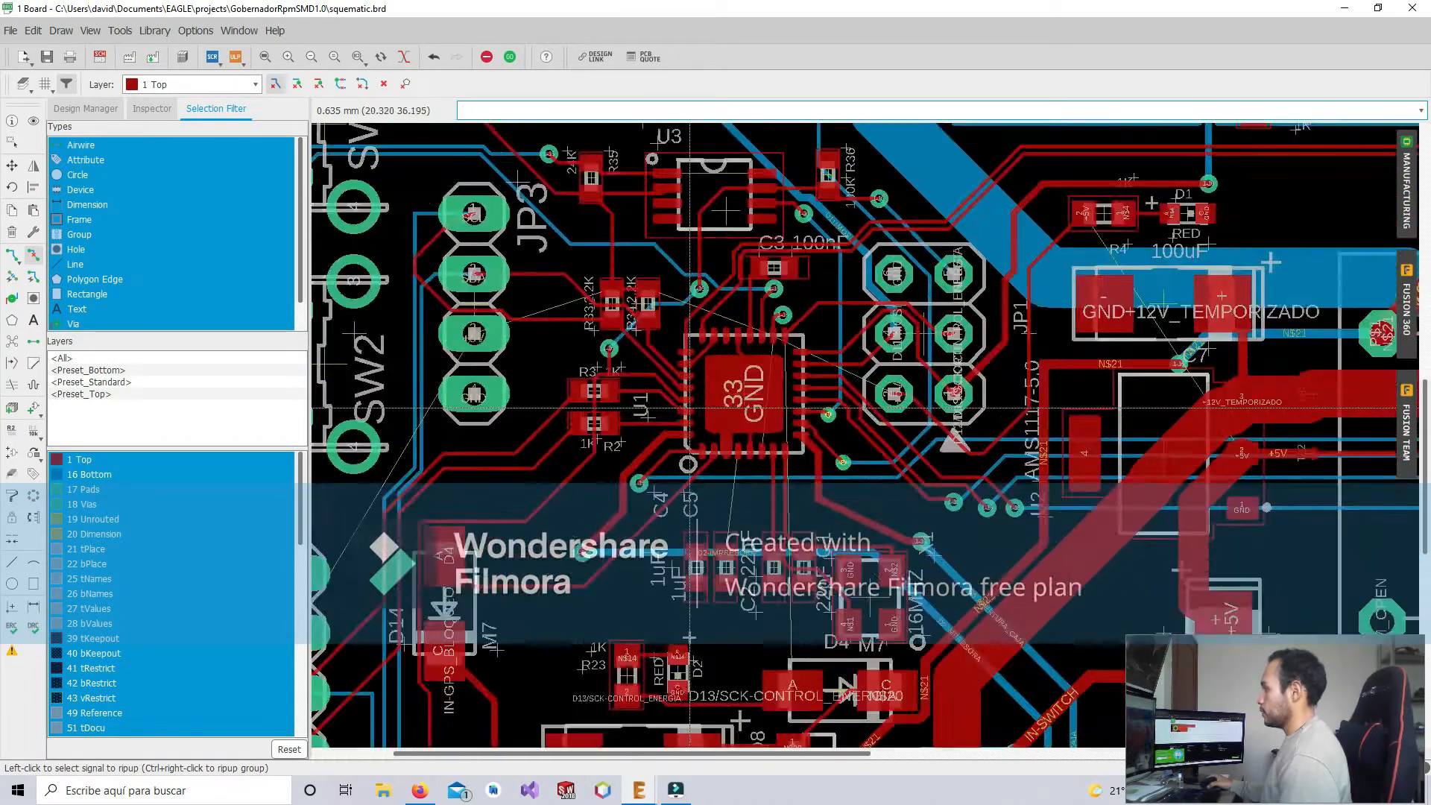
{"action": "scroll", "coordinate": [689, 408], "scroll_direction": "up", "scroll_amount": 4}
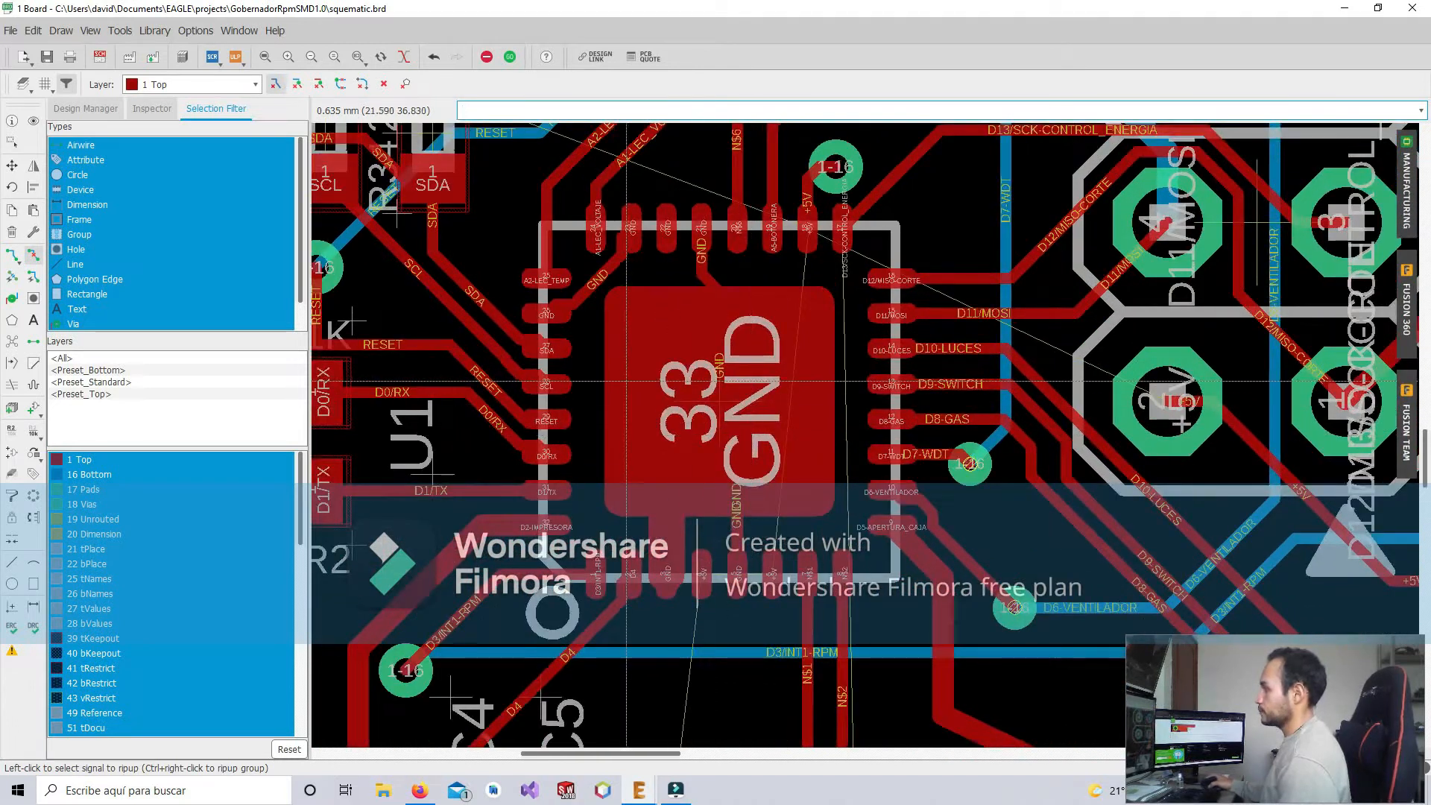
{"action": "scroll", "coordinate": [623, 292], "scroll_direction": "up", "scroll_amount": 2}
{"action": "middle_click_drag", "start_coordinate": [732, 241], "coordinate": [671, 316]}
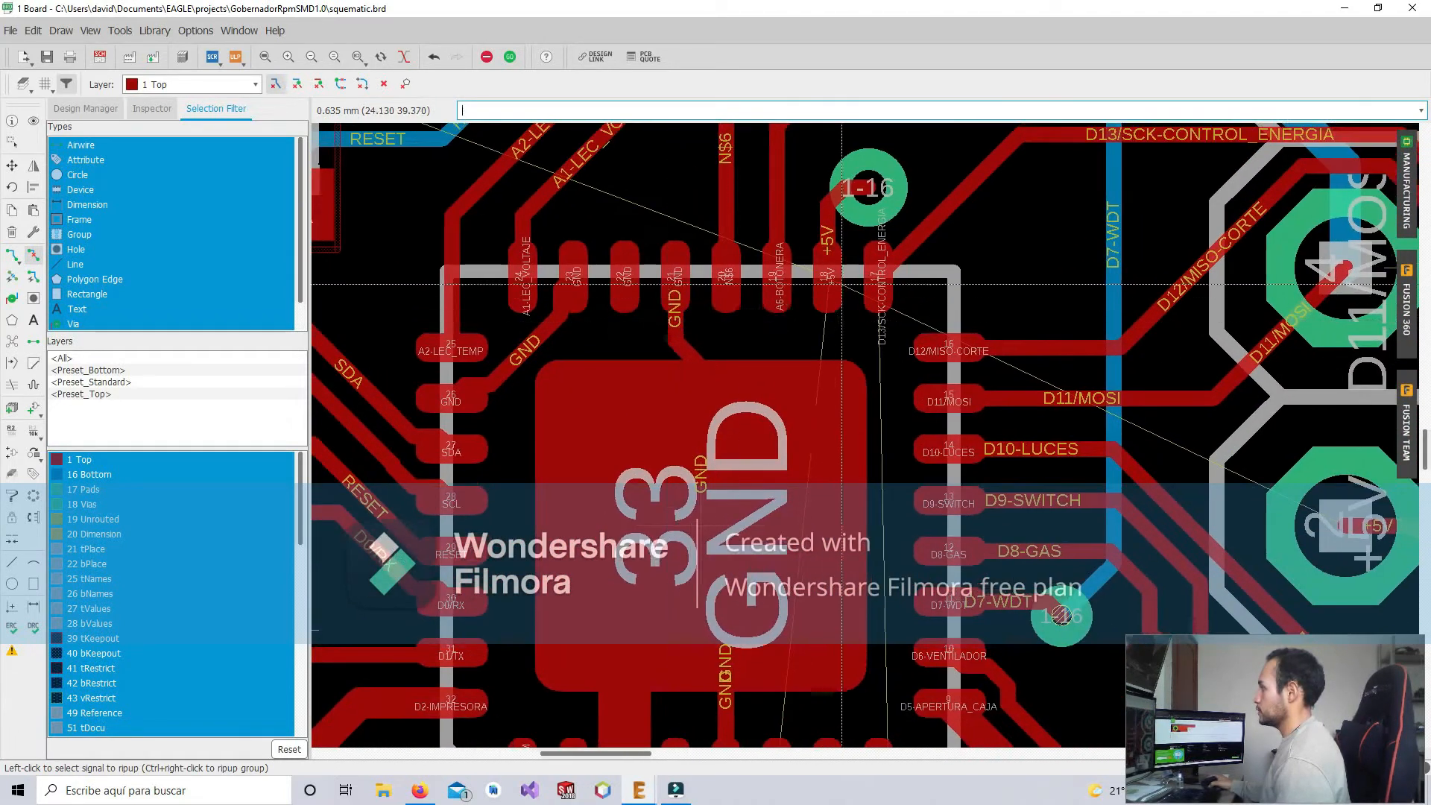
{"action": "left_click", "coordinate": [12, 232]}
{"action": "left_click", "coordinate": [872, 186]}
{"action": "left_click", "coordinate": [858, 186]}
{"action": "left_click", "coordinate": [846, 189]}
{"action": "left_click", "coordinate": [842, 192]}
{"action": "left_click", "coordinate": [839, 196]}
{"action": "left_click", "coordinate": [826, 220]}
{"action": "left_click", "coordinate": [826, 220]}
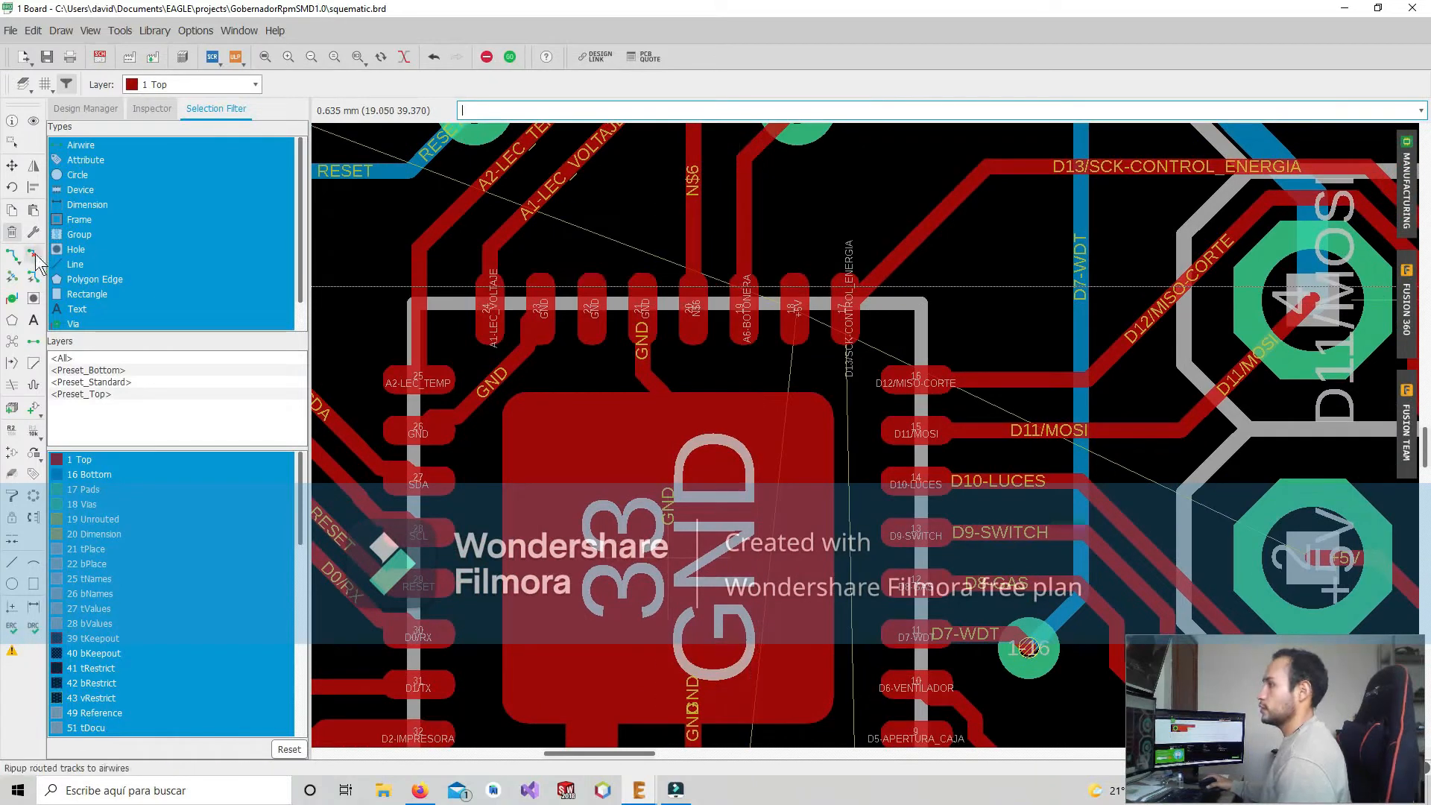
Start the Route command and follow the unrouted +5V airwire from U1 to the pads of capacitors C4 and C5
{"action": "left_click", "coordinate": [12, 254]}
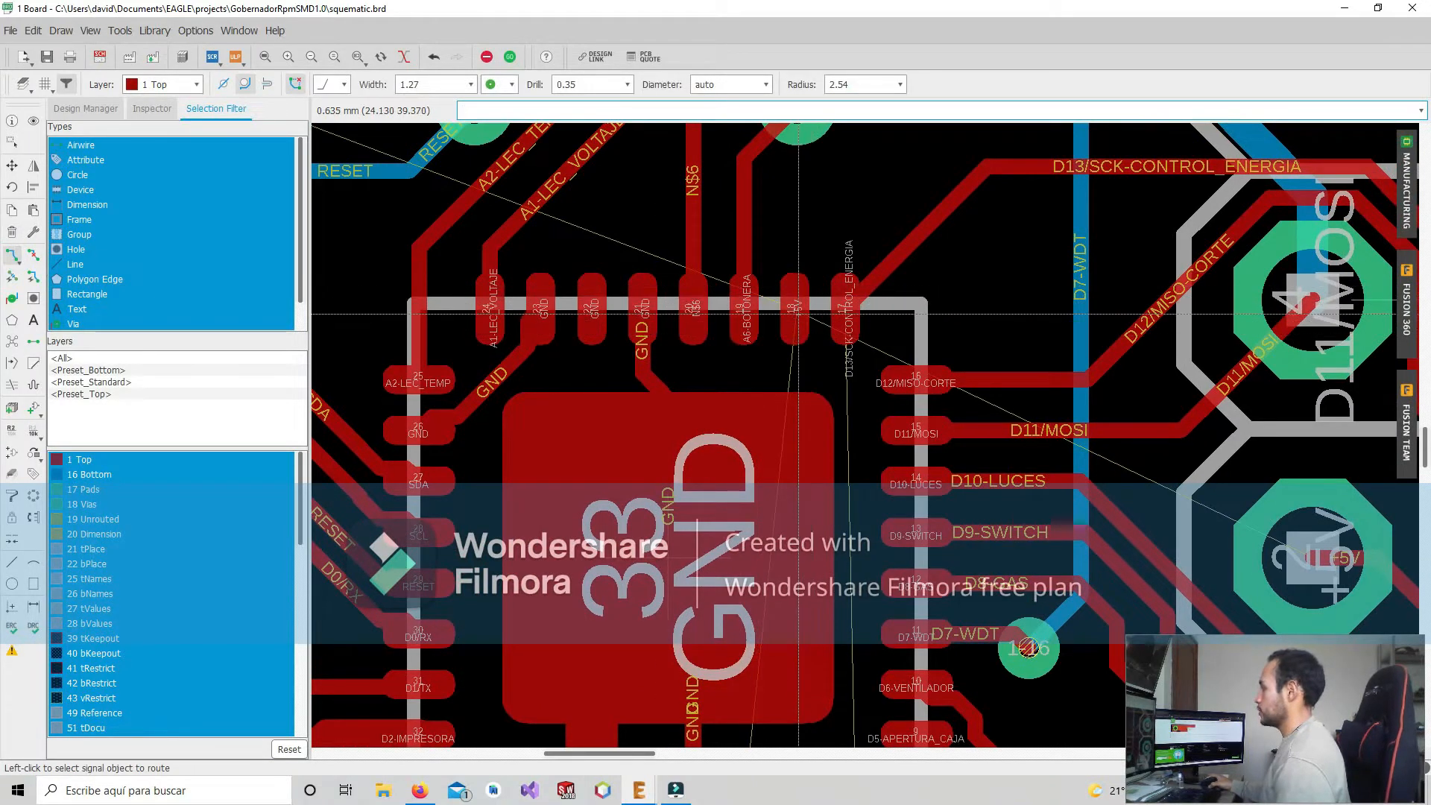
{"action": "scroll", "coordinate": [790, 350], "scroll_direction": "down", "scroll_amount": 5}
{"action": "middle_click_drag", "start_coordinate": [783, 379], "coordinate": [783, 343]}
{"action": "scroll", "coordinate": [660, 548], "scroll_direction": "down", "scroll_amount": 1}
{"action": "scroll", "coordinate": [657, 543], "scroll_direction": "down", "scroll_amount": 1}
{"action": "middle_click_drag", "start_coordinate": [657, 543], "coordinate": [694, 254]}
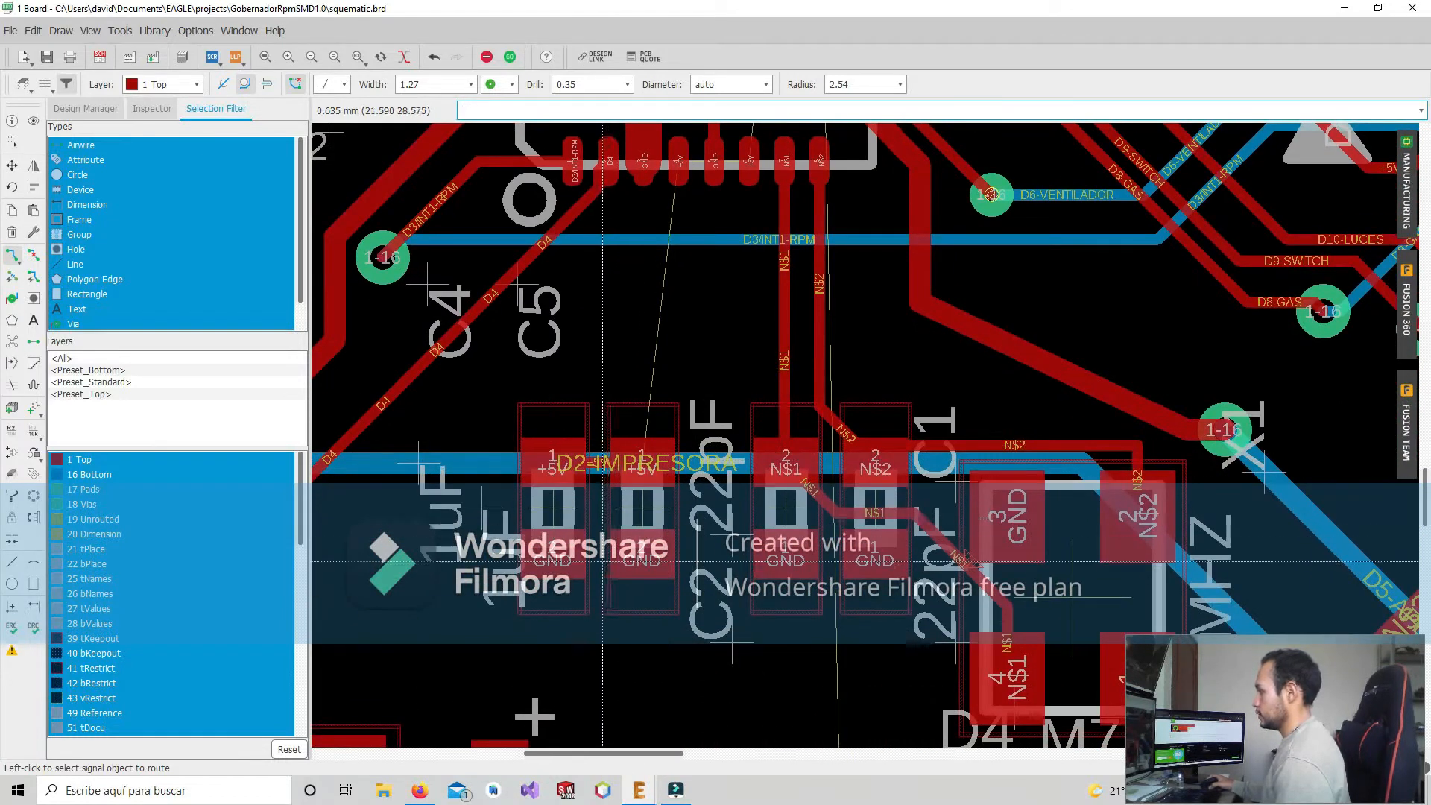
{"action": "scroll", "coordinate": [589, 515], "scroll_direction": "up", "scroll_amount": 2}
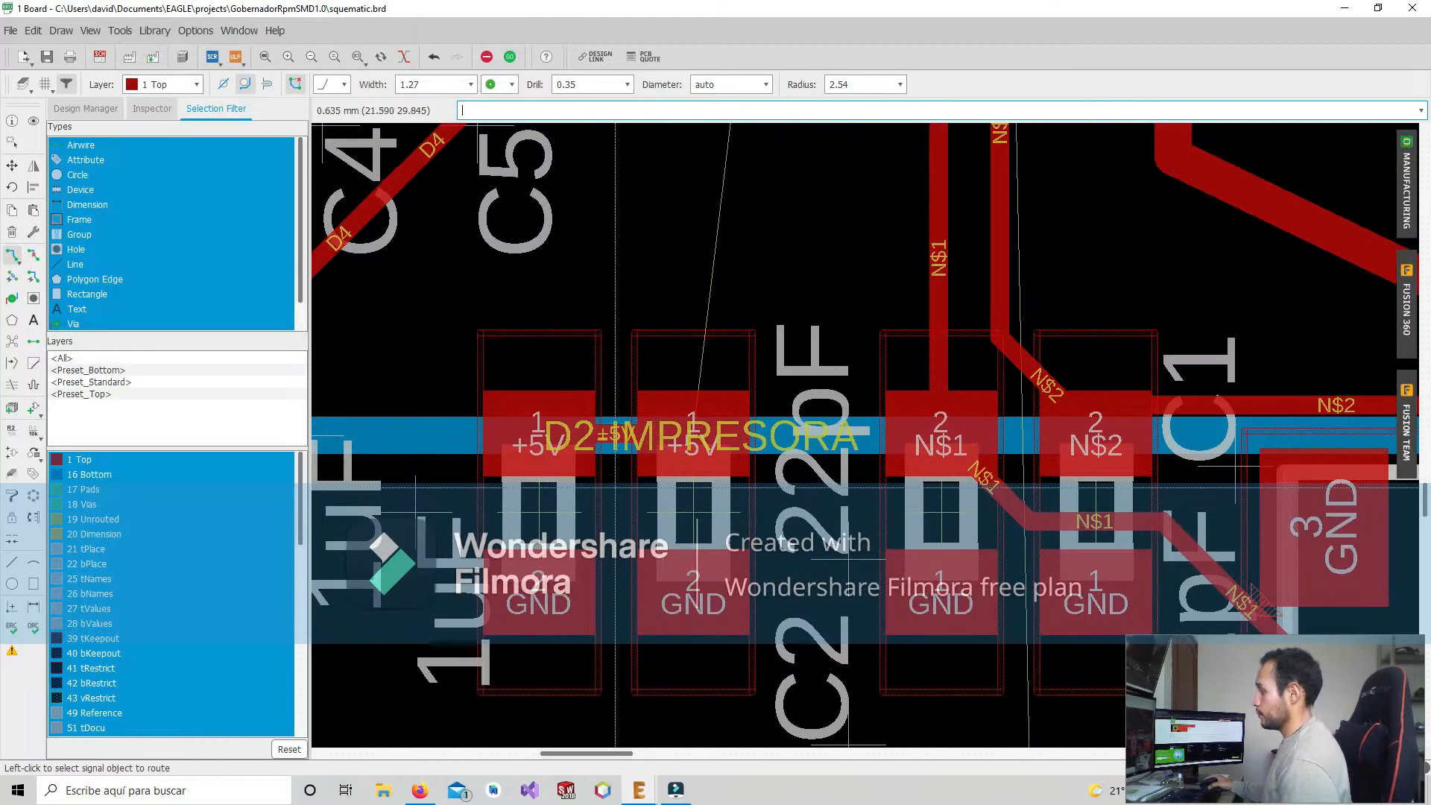
Inspect the unrouted +5V and GND connections at the DTR/TX/RX header and at header JP3 beside U1
{"action": "scroll", "coordinate": [615, 484], "scroll_direction": "down", "scroll_amount": 9}
{"action": "middle_click_drag", "start_coordinate": [614, 484], "coordinate": [710, 407]}
{"action": "middle_click_drag", "start_coordinate": [709, 332], "coordinate": [1007, 252]}
{"action": "scroll", "coordinate": [598, 456], "scroll_direction": "up", "scroll_amount": 3}
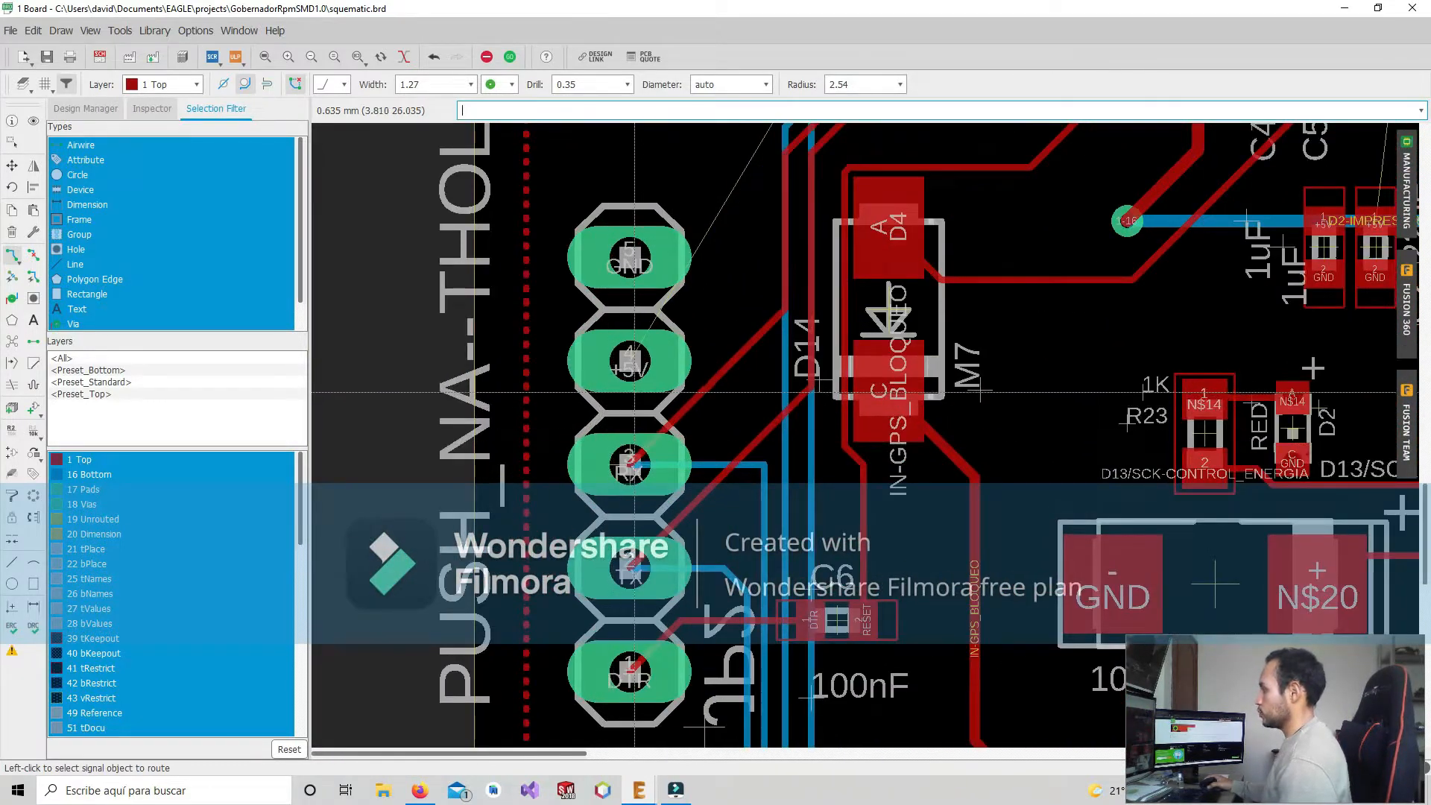
{"action": "scroll", "coordinate": [872, 224], "scroll_direction": "down", "scroll_amount": 3}
{"action": "middle_click_drag", "start_coordinate": [872, 223], "coordinate": [841, 422]}
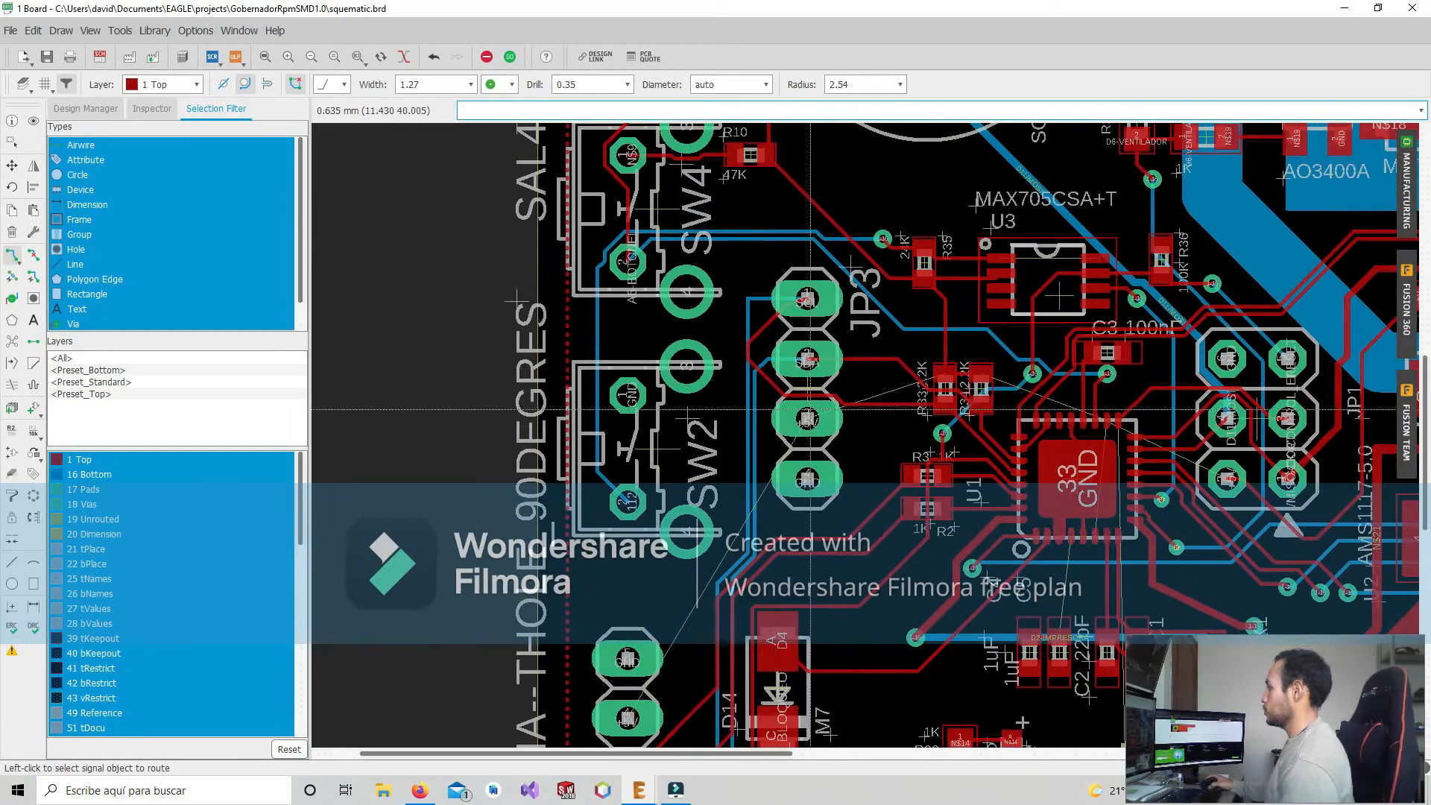
{"action": "scroll", "coordinate": [868, 409], "scroll_direction": "up", "scroll_amount": 3}
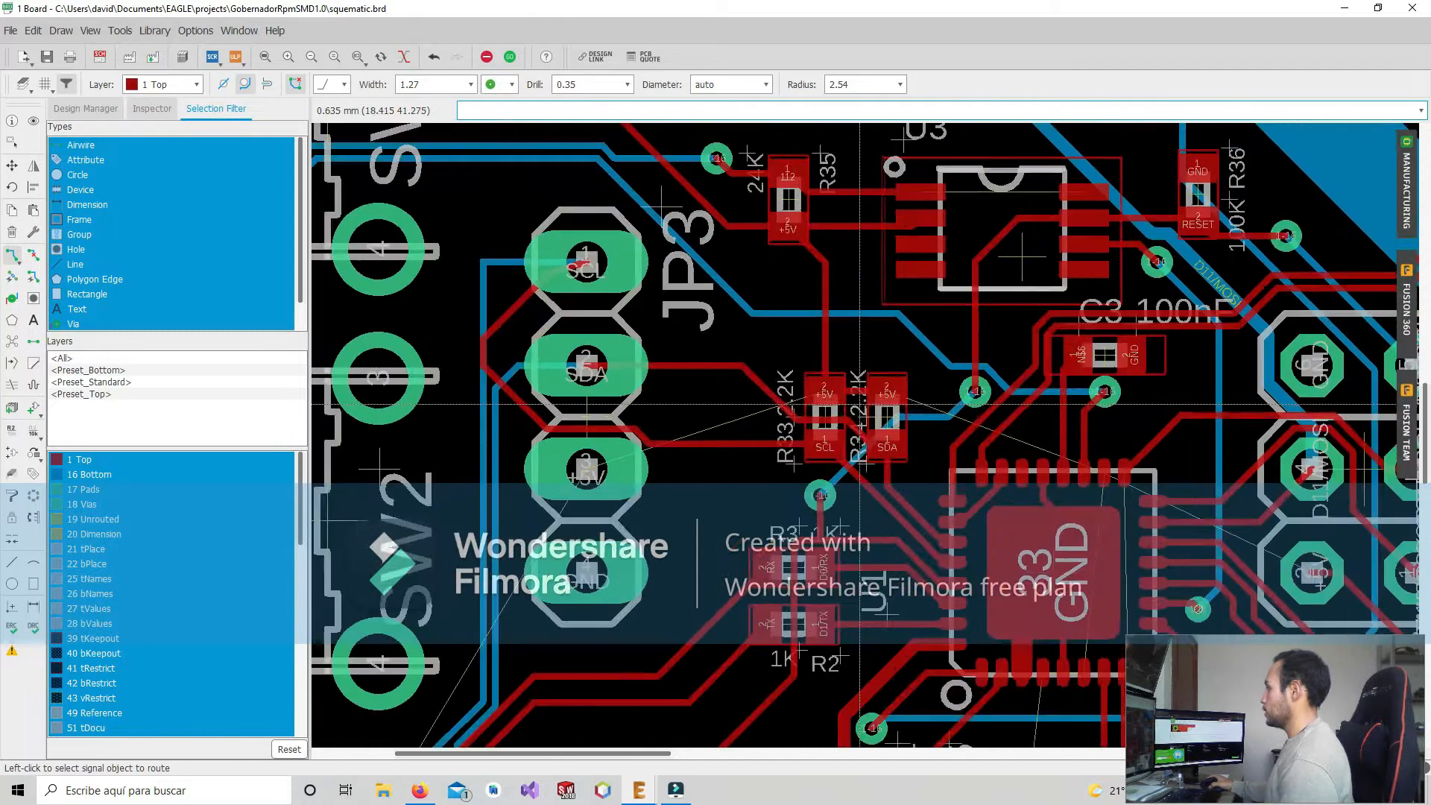
{"action": "middle_click_drag", "start_coordinate": [906, 393], "coordinate": [734, 392]}
{"action": "scroll", "coordinate": [886, 431], "scroll_direction": "down", "scroll_amount": 3}
{"action": "middle_click_drag", "start_coordinate": [1042, 518], "coordinate": [901, 467]}
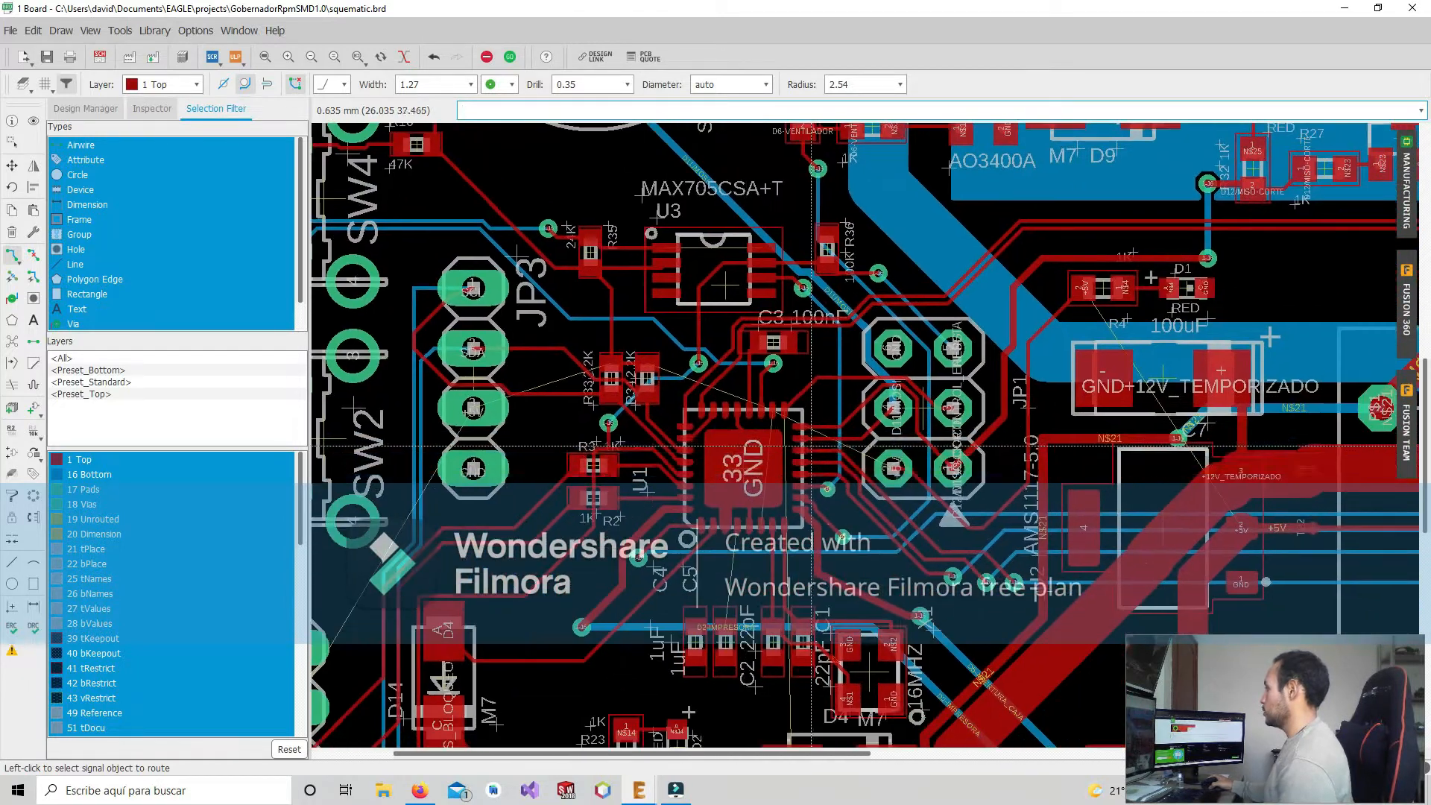
Inspect the +5V connections between U1, header JP1, regulator U2 and capacitor C8 to find a source for the route
{"action": "scroll", "coordinate": [901, 467], "scroll_direction": "up", "scroll_amount": 3}
{"action": "scroll", "coordinate": [882, 485], "scroll_direction": "up", "scroll_amount": 3}
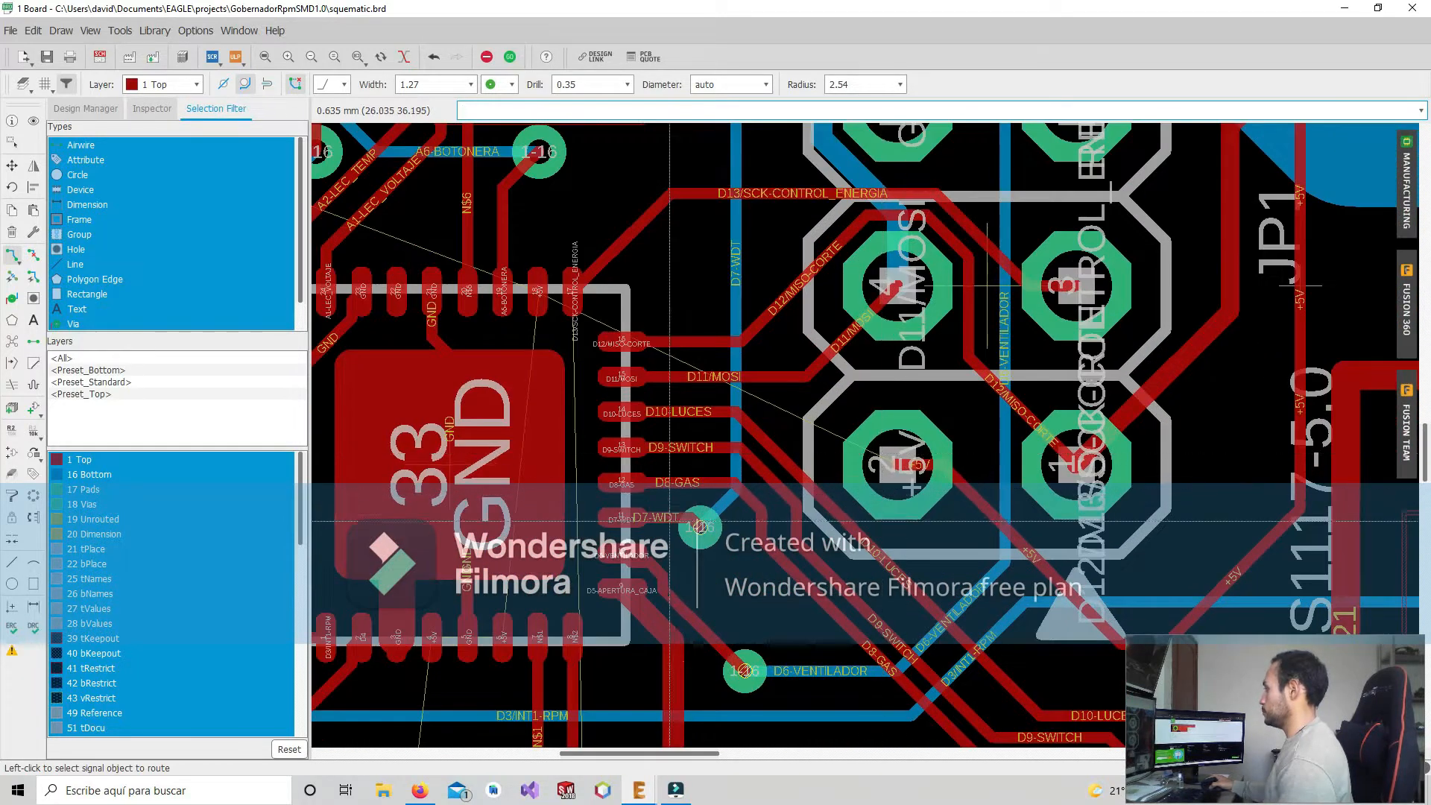
{"action": "scroll", "coordinate": [670, 521], "scroll_direction": "down", "scroll_amount": 5}
{"action": "middle_click_drag", "start_coordinate": [670, 521], "coordinate": [819, 373]}
{"action": "scroll", "coordinate": [741, 511], "scroll_direction": "down", "scroll_amount": 3}
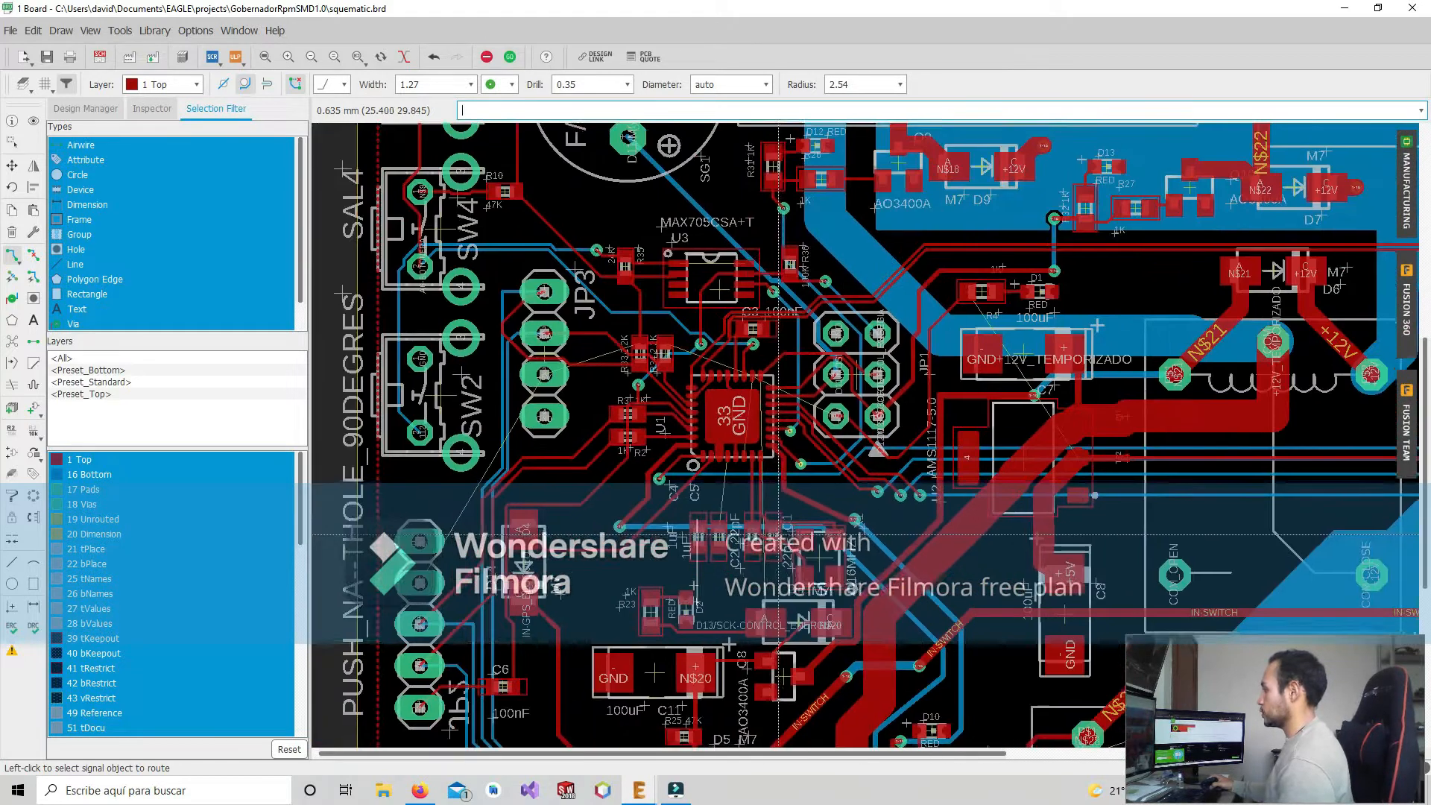
{"action": "middle_click_drag", "start_coordinate": [781, 537], "coordinate": [723, 518]}
{"action": "scroll", "coordinate": [737, 405], "scroll_direction": "up", "scroll_amount": 5}
{"action": "middle_click_drag", "start_coordinate": [1141, 463], "coordinate": [836, 391]}
{"action": "middle_click_drag", "start_coordinate": [1152, 418], "coordinate": [921, 388]}
{"action": "scroll", "coordinate": [894, 429], "scroll_direction": "down", "scroll_amount": 3}
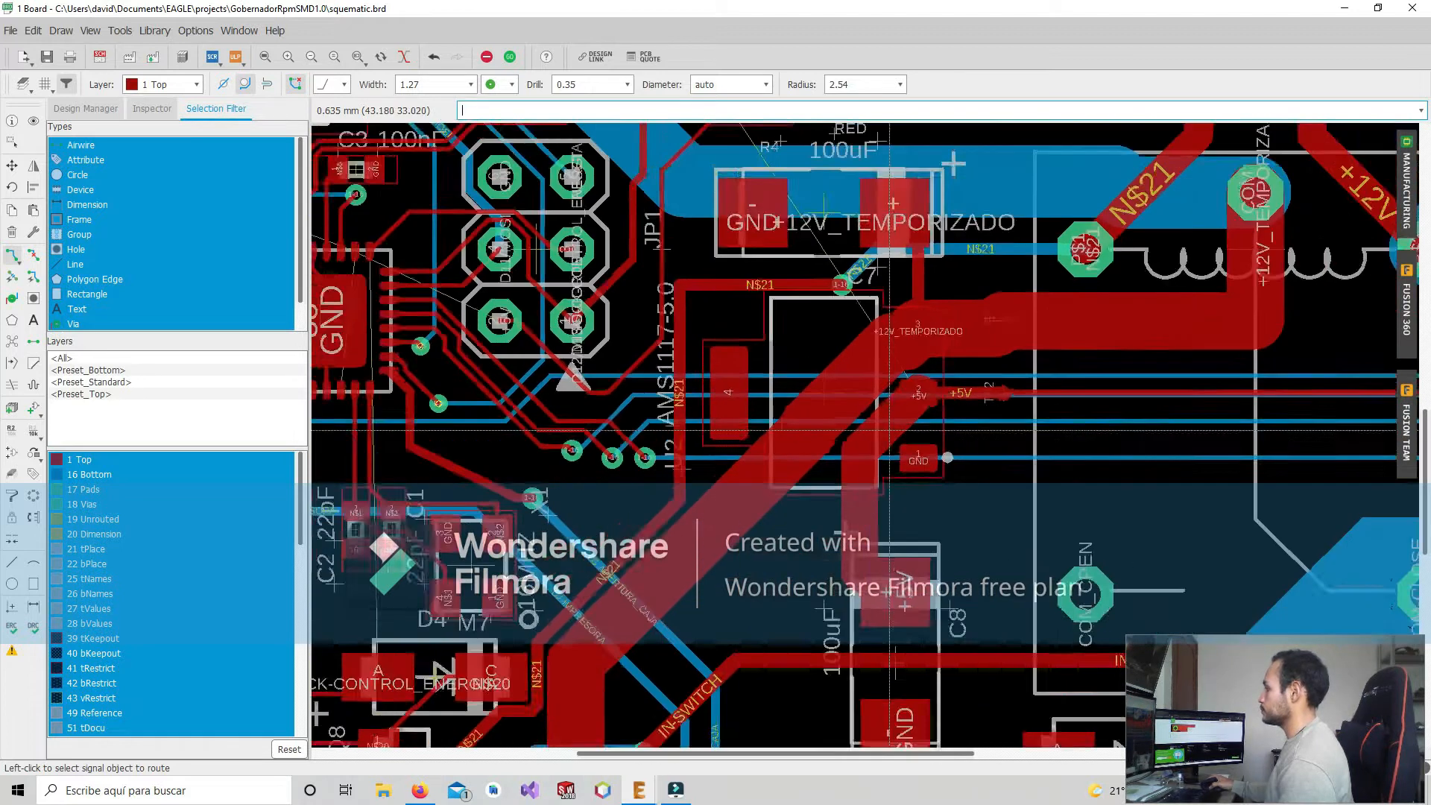
{"action": "middle_click_drag", "start_coordinate": [912, 627], "coordinate": [907, 497]}
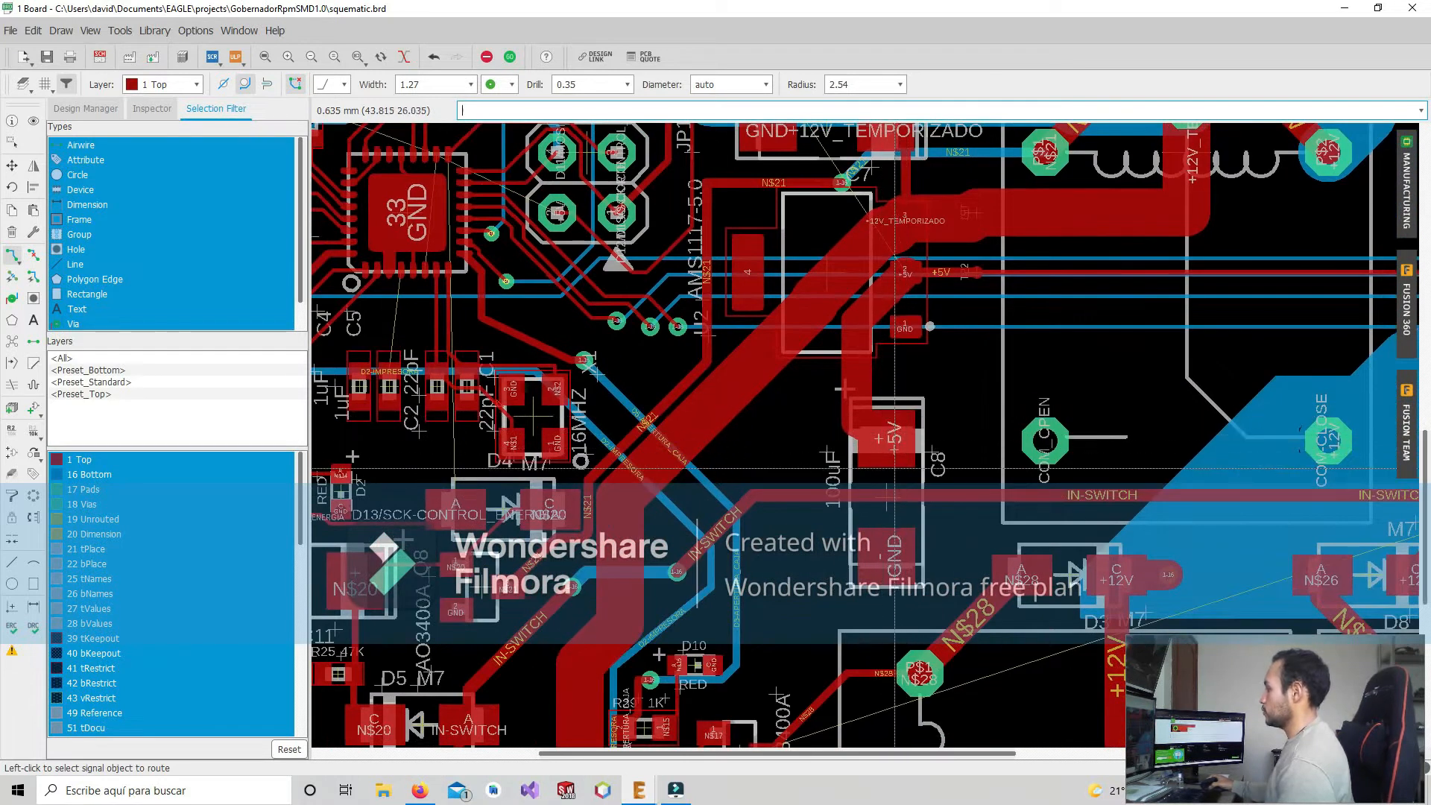
{"action": "scroll", "coordinate": [893, 464], "scroll_direction": "up", "scroll_amount": 1}
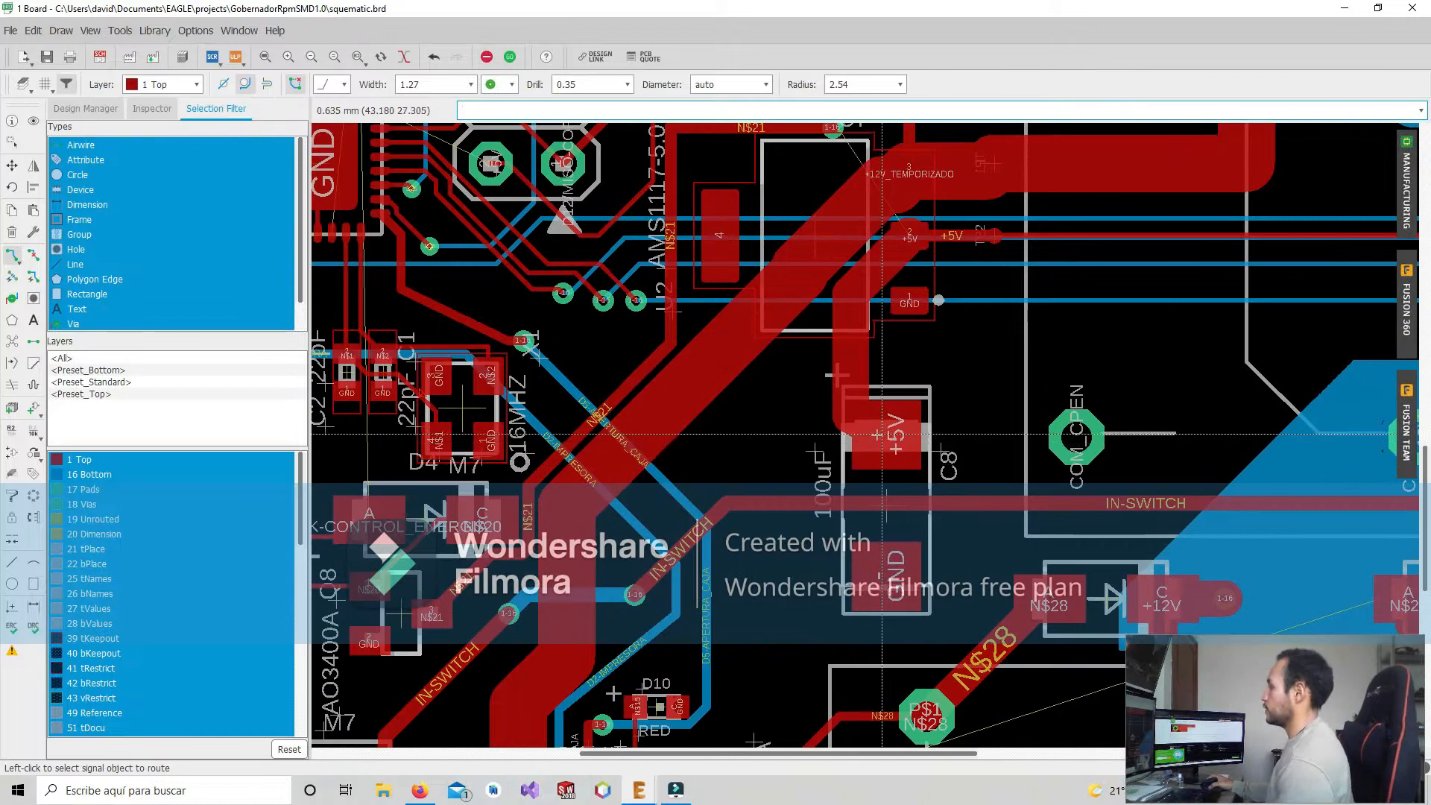
{"action": "middle_click_drag", "start_coordinate": [798, 411], "coordinate": [952, 489]}
{"action": "scroll", "coordinate": [701, 428], "scroll_direction": "down", "scroll_amount": 2}
{"action": "middle_click_drag", "start_coordinate": [586, 366], "coordinate": [789, 451]}
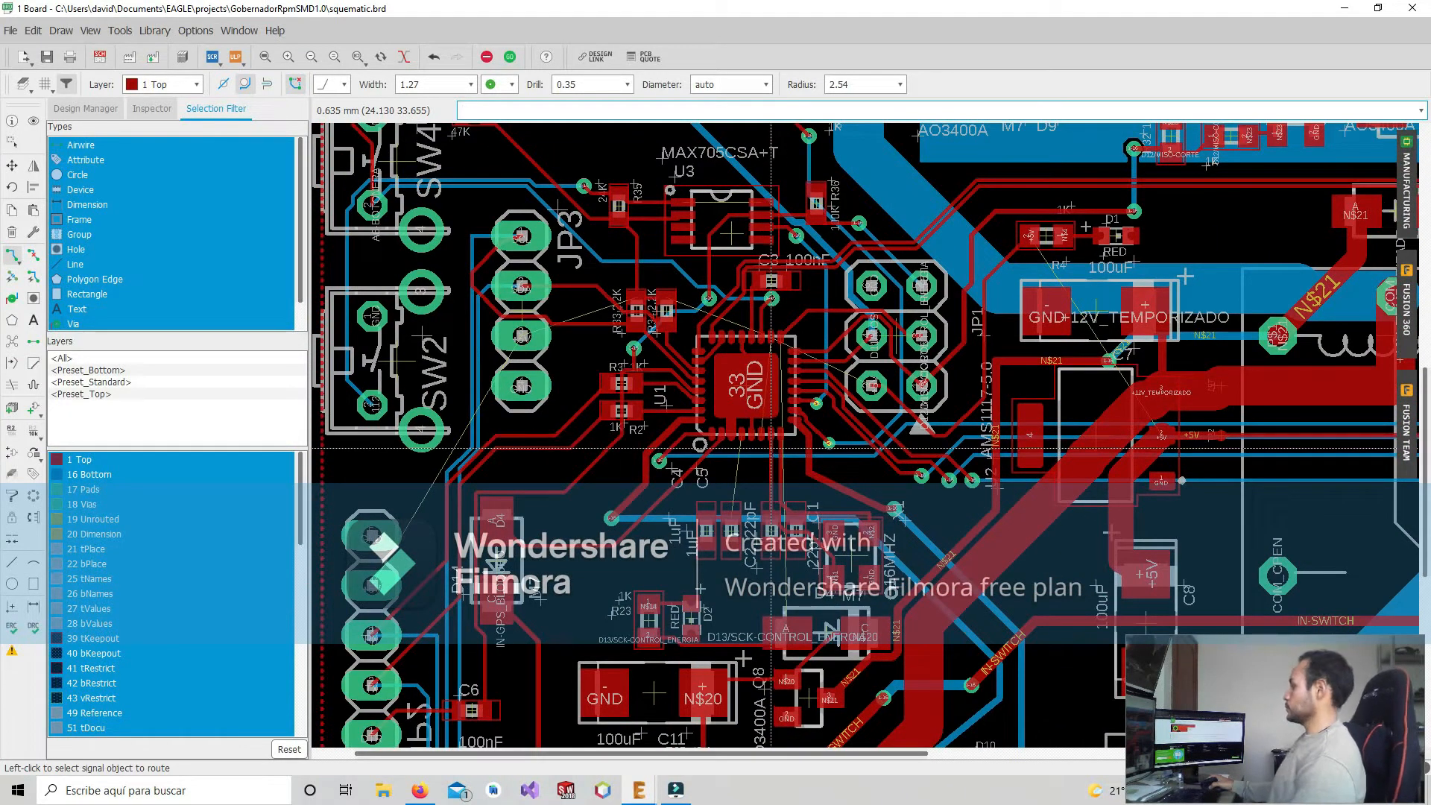
Examine the +5V connection between regulator U2 and capacitor C8 in relation to the unrouted pads of U1
{"action": "mouse_move", "coordinate": [722, 395]}
{"action": "middle_mouse_down"}
{"action": "mouse_move", "coordinate": [732, 435]}
{"action": "mouse_move", "coordinate": [705, 408]}
{"action": "middle_mouse_up"}
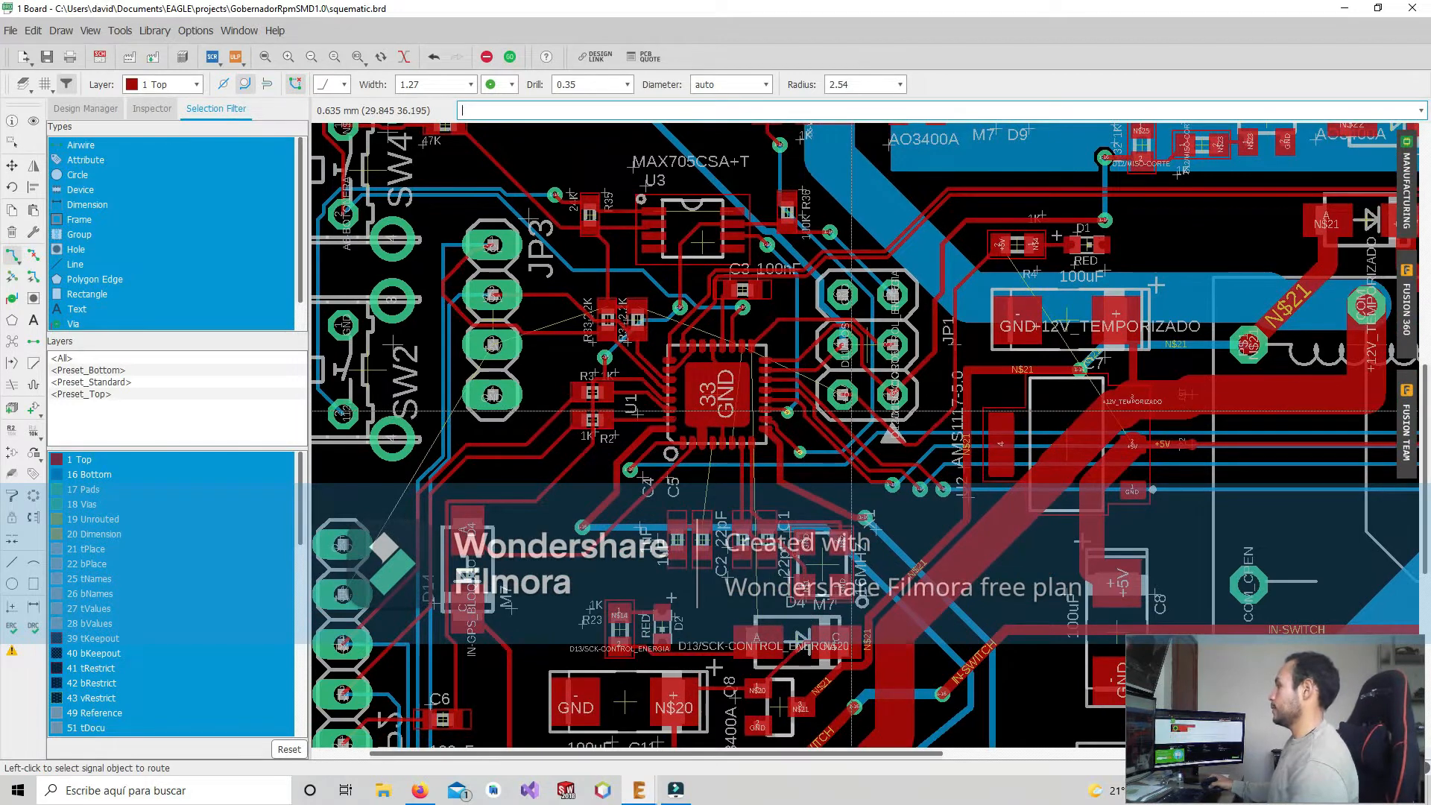
{"action": "scroll", "coordinate": [841, 413], "scroll_direction": "up", "scroll_amount": 3}
{"action": "middle_click_drag", "start_coordinate": [1281, 519], "coordinate": [976, 378]}
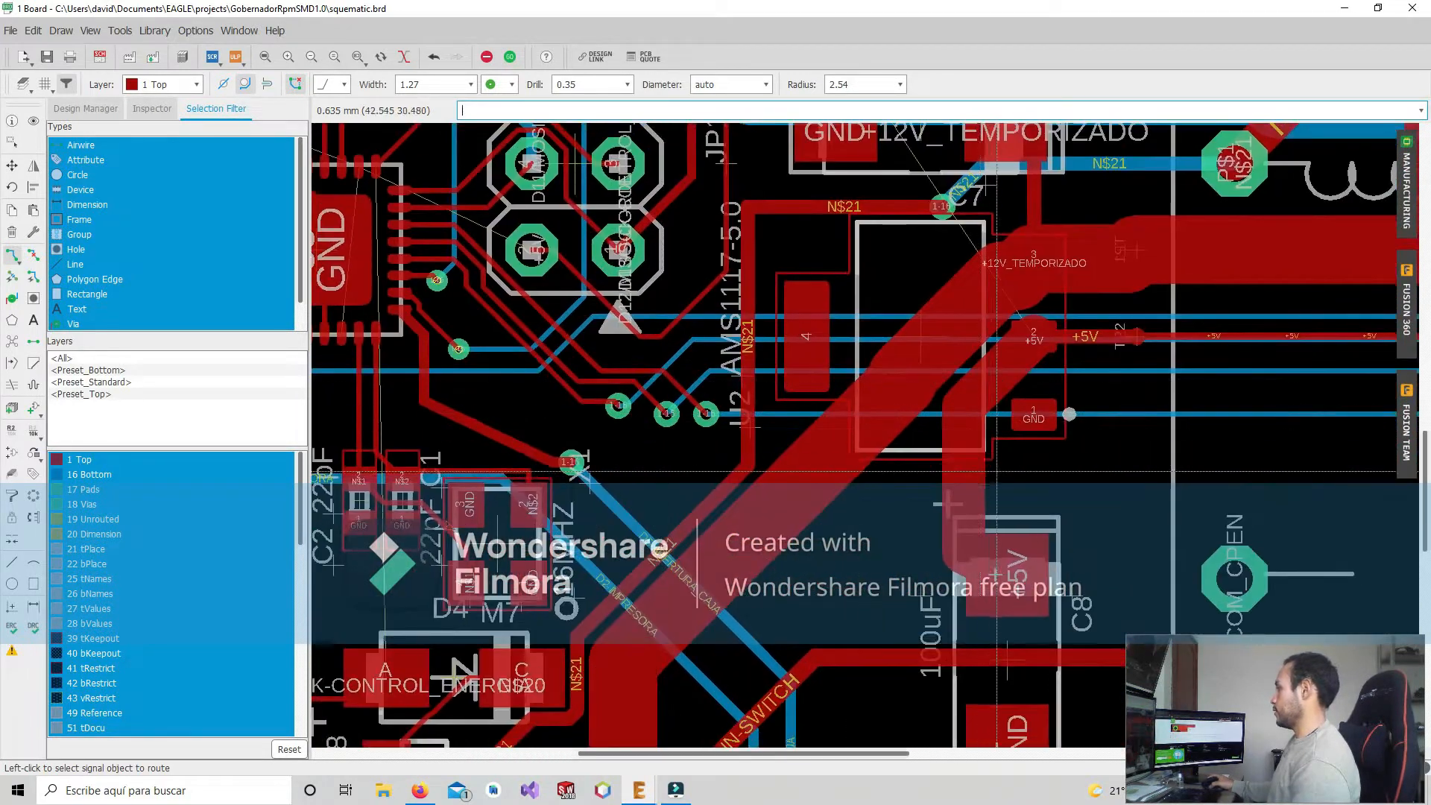
{"action": "middle_click_drag", "start_coordinate": [1018, 553], "coordinate": [997, 482]}
{"action": "middle_click_drag", "start_coordinate": [920, 452], "coordinate": [1059, 473]}
{"action": "scroll", "coordinate": [1022, 489], "scroll_direction": "down", "scroll_amount": 4}
{"action": "scroll", "coordinate": [1015, 491], "scroll_direction": "down", "scroll_amount": 1}
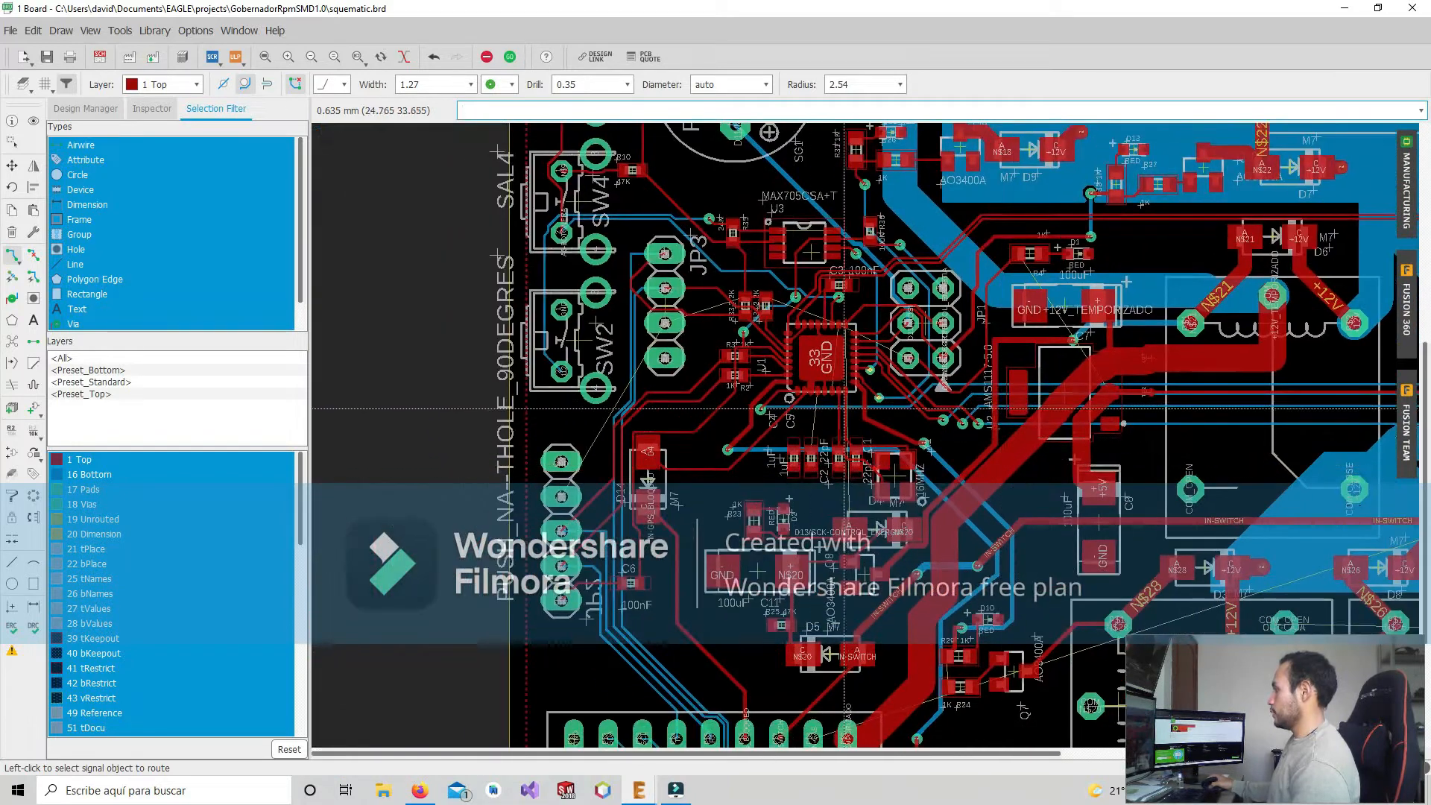
Inspect the unrouted +5V airwires around U1, capacitors C4 and C5, and headers JP3 and JP1
{"action": "scroll", "coordinate": [810, 450], "scroll_direction": "up", "scroll_amount": 3}
{"action": "middle_click_drag", "start_coordinate": [810, 451], "coordinate": [820, 388]}
{"action": "middle_click_drag", "start_coordinate": [835, 462], "coordinate": [804, 473]}
{"action": "scroll", "coordinate": [807, 417], "scroll_direction": "down", "scroll_amount": 2}
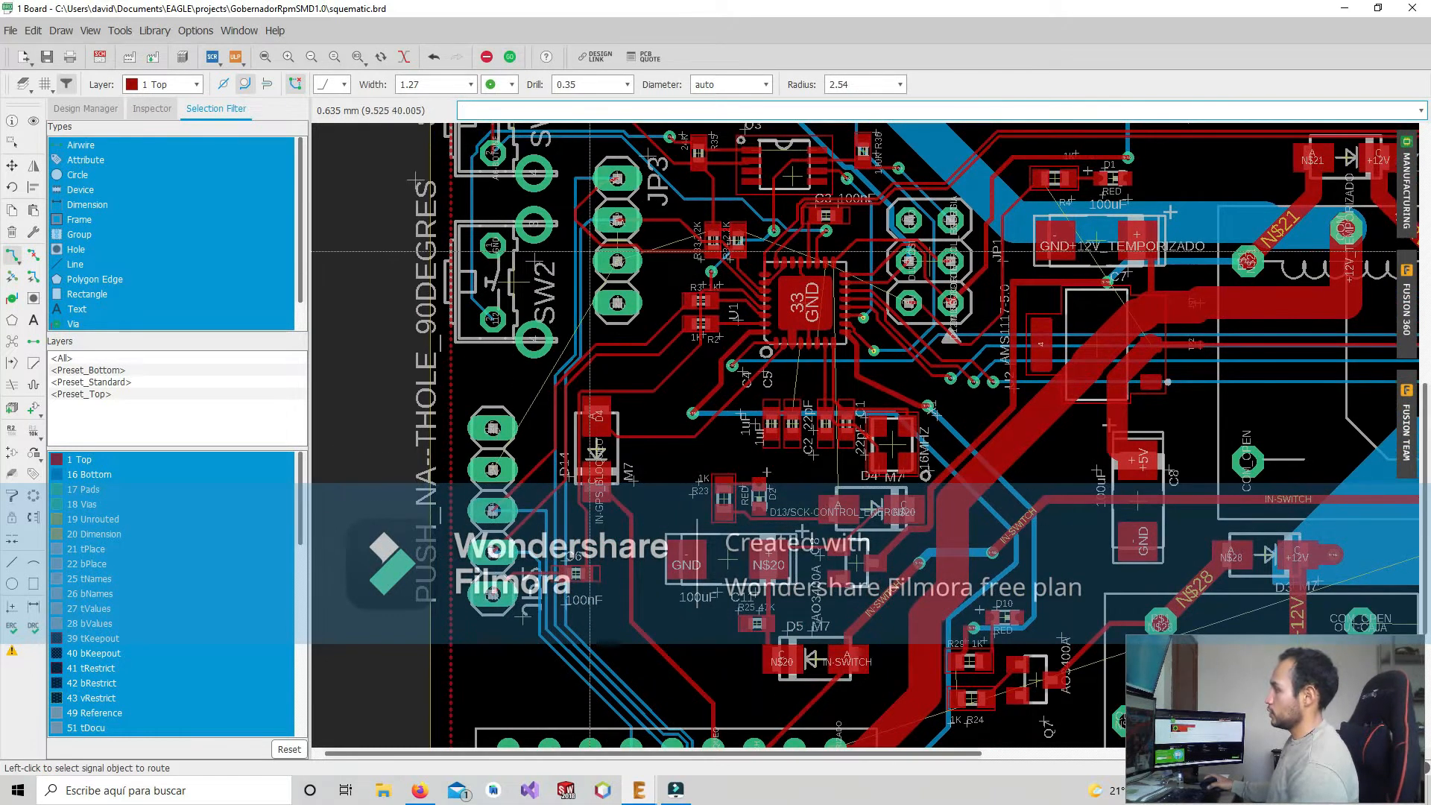
{"action": "middle_click_drag", "start_coordinate": [614, 243], "coordinate": [592, 328]}
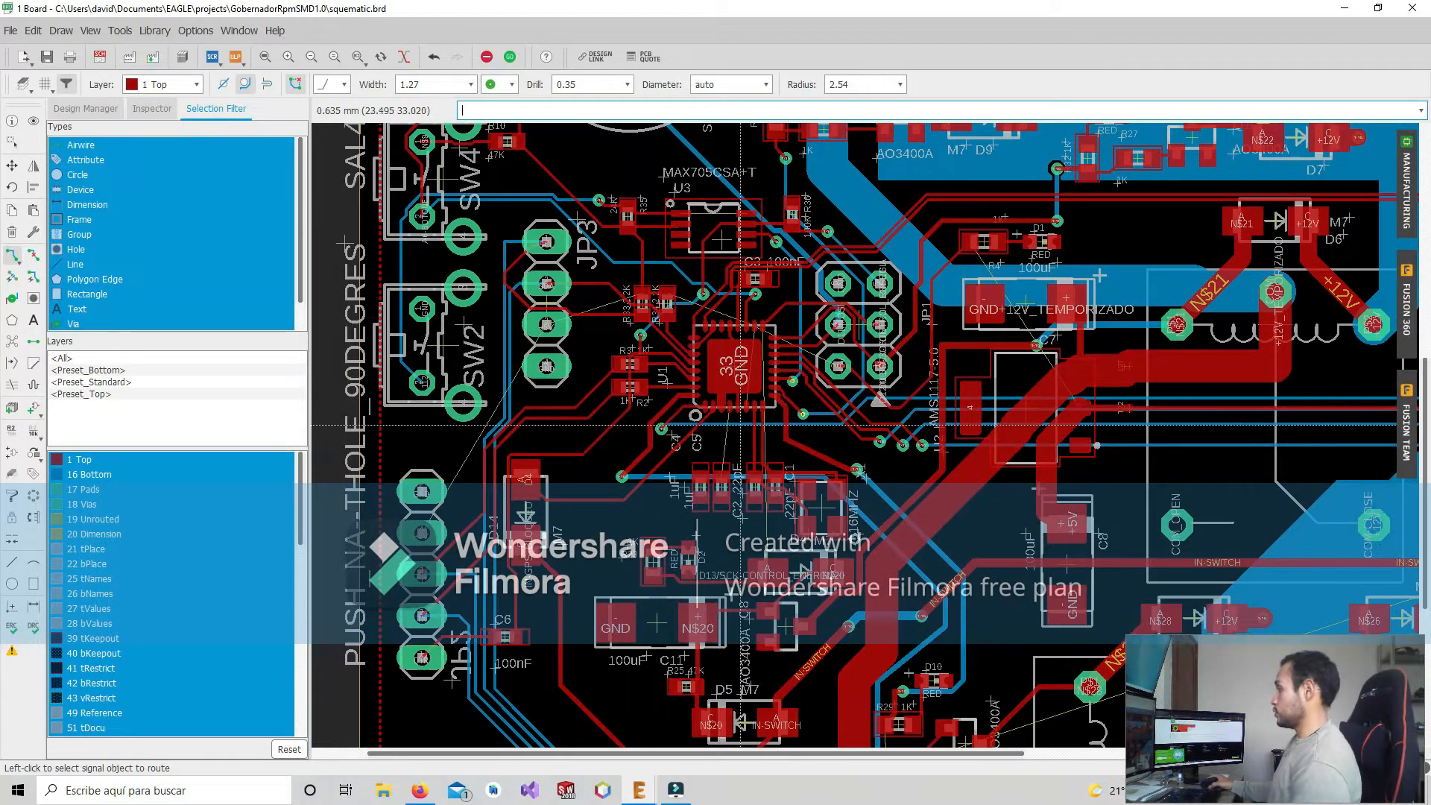
{"action": "scroll", "coordinate": [747, 412], "scroll_direction": "up", "scroll_amount": 1}
{"action": "scroll", "coordinate": [747, 412], "scroll_direction": "up", "scroll_amount": 1}
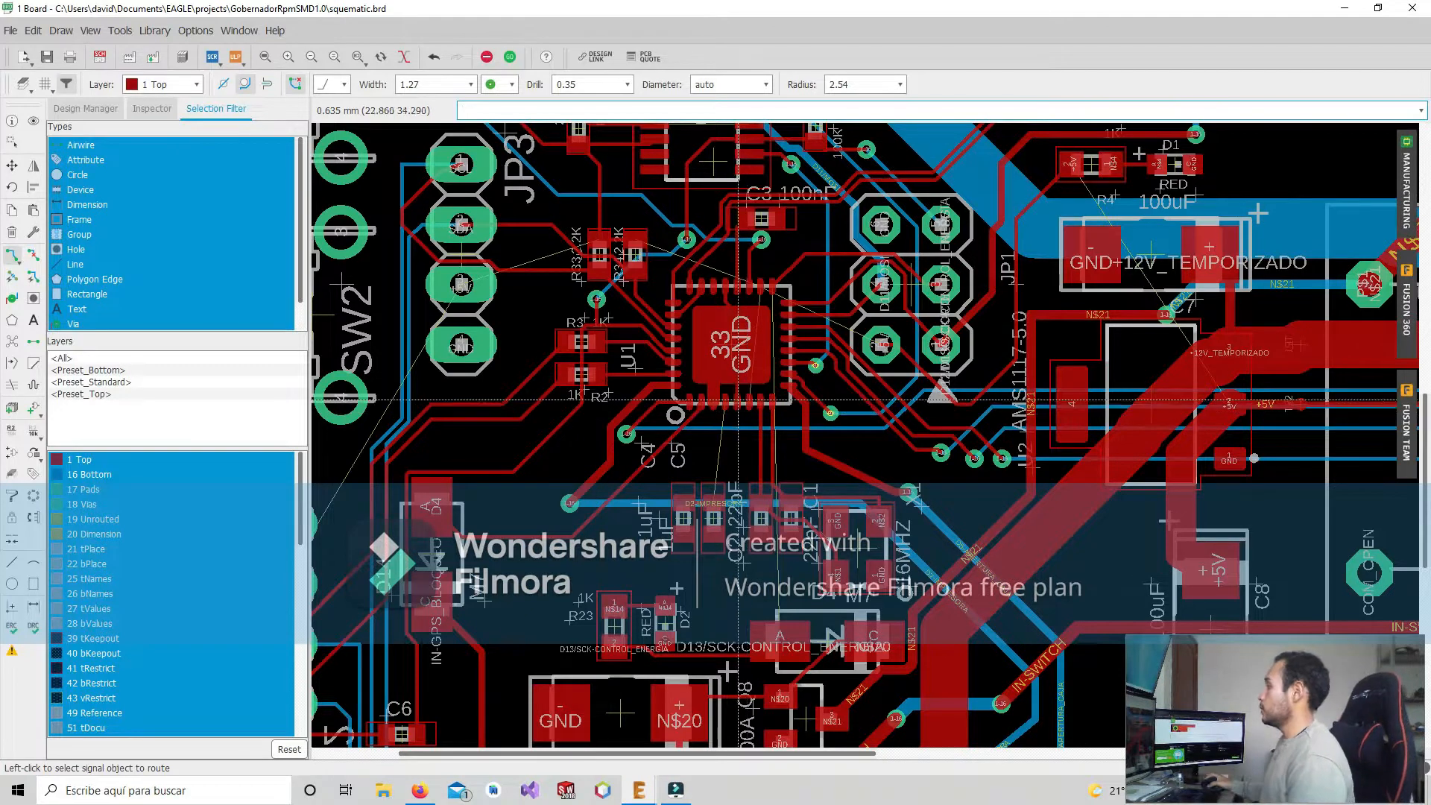
{"action": "middle_click_drag", "start_coordinate": [791, 402], "coordinate": [778, 414]}
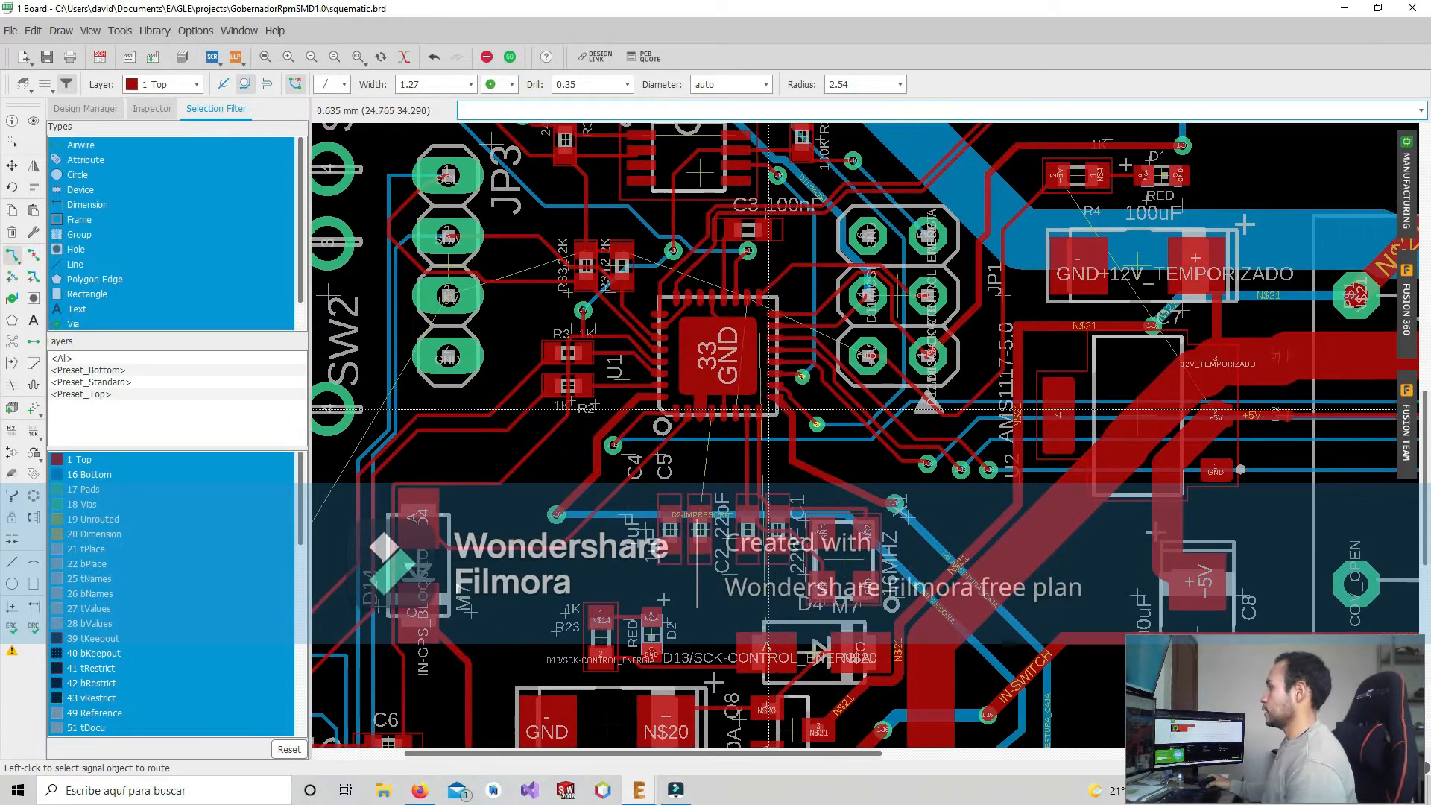
{"action": "scroll", "coordinate": [777, 414], "scroll_direction": "up", "scroll_amount": 2}
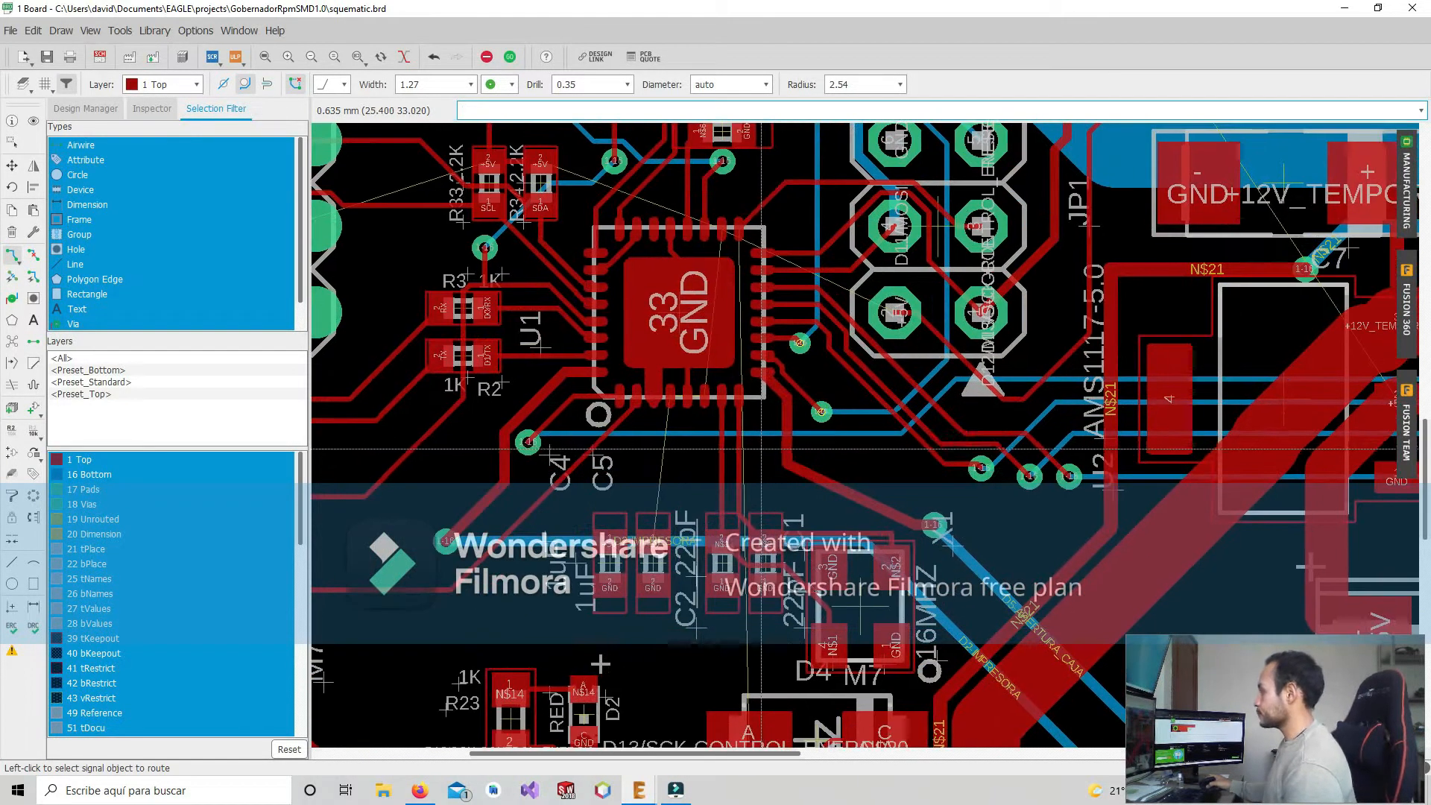
{"action": "scroll", "coordinate": [760, 443], "scroll_direction": "down", "scroll_amount": 3}
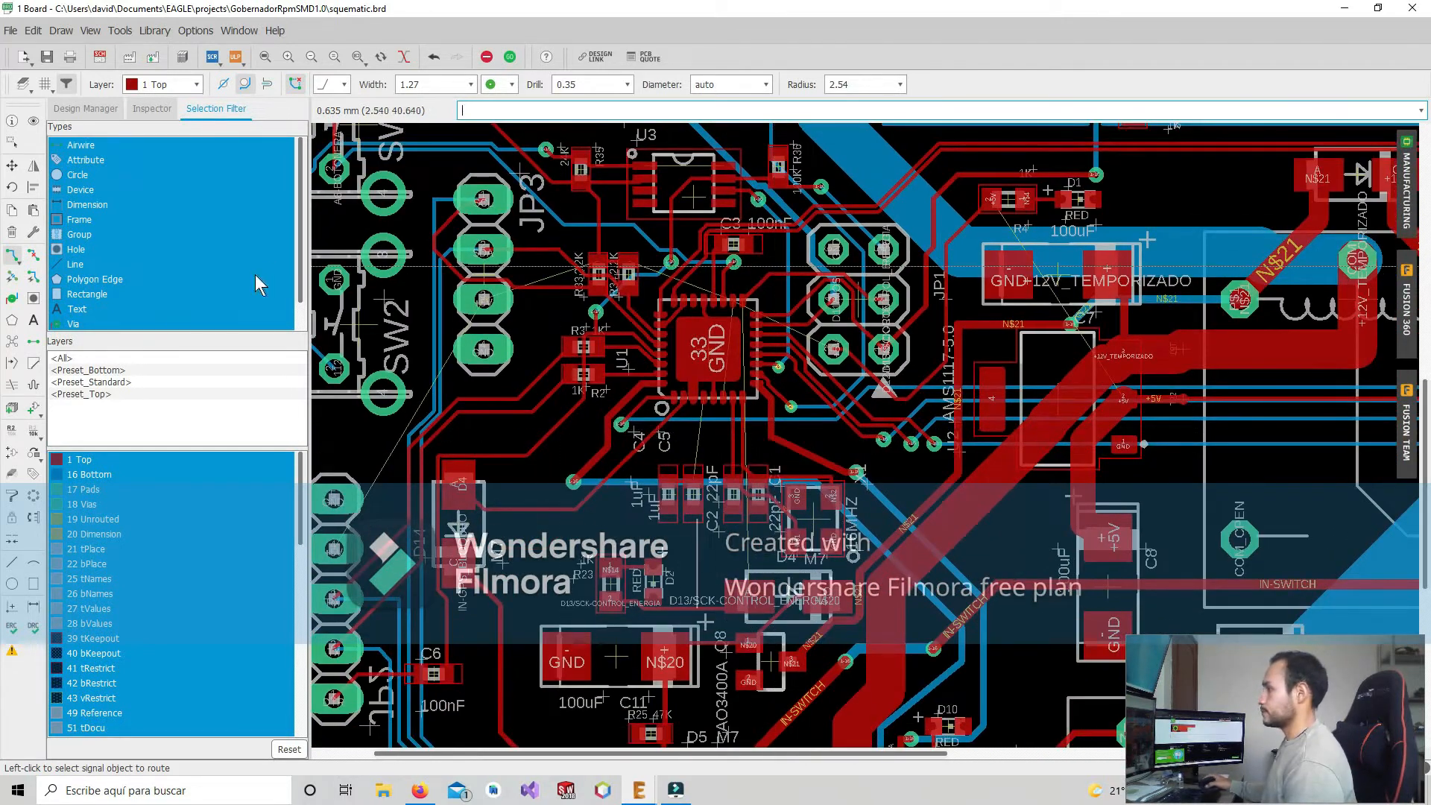
Route a 2.54 mm wide +5V trace on the Top layer from beside capacitor C8 and switch the route to the Bottom layer
{"action": "middle_click_drag", "start_coordinate": [1111, 498], "coordinate": [1090, 423]}
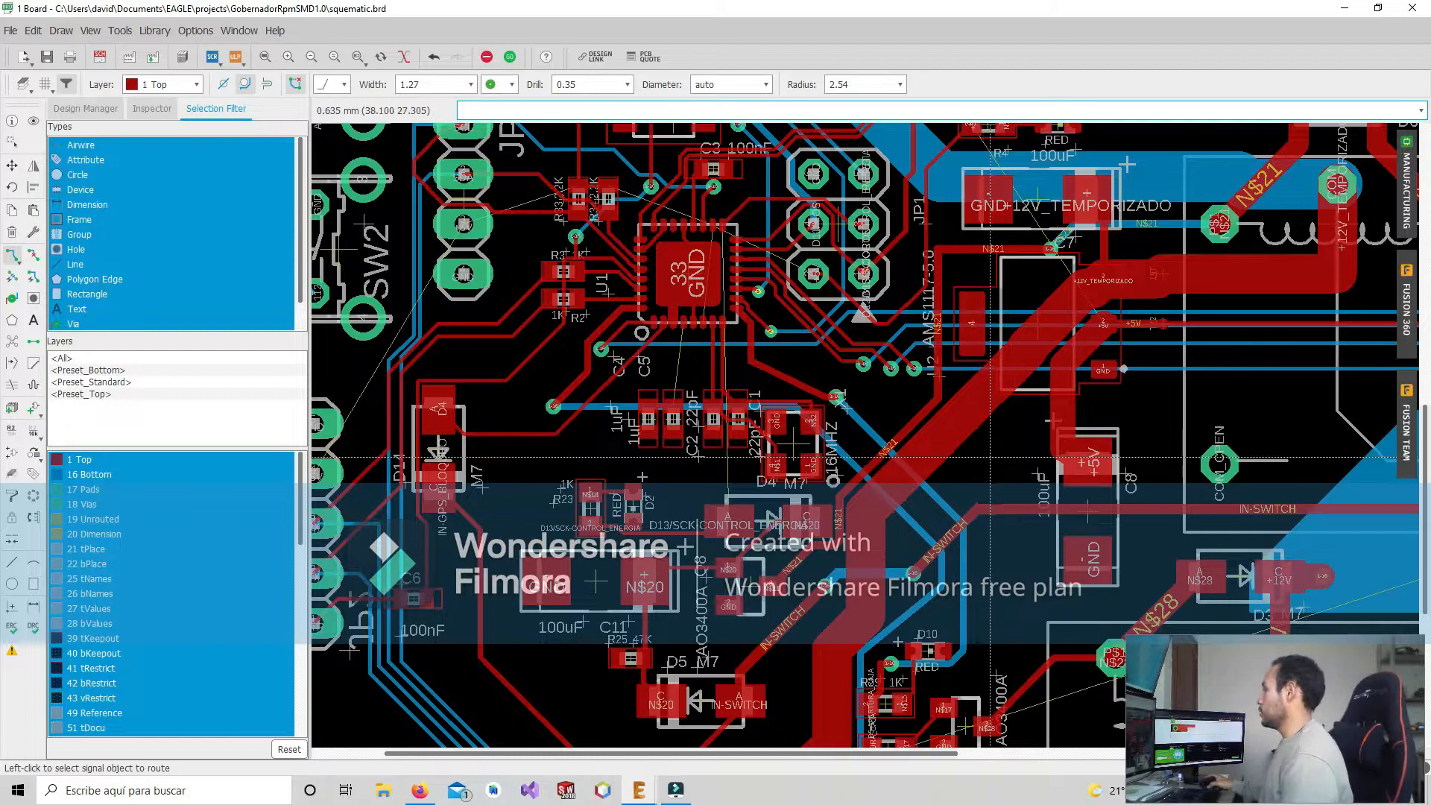
{"action": "middle_click_drag", "start_coordinate": [990, 456], "coordinate": [955, 468]}
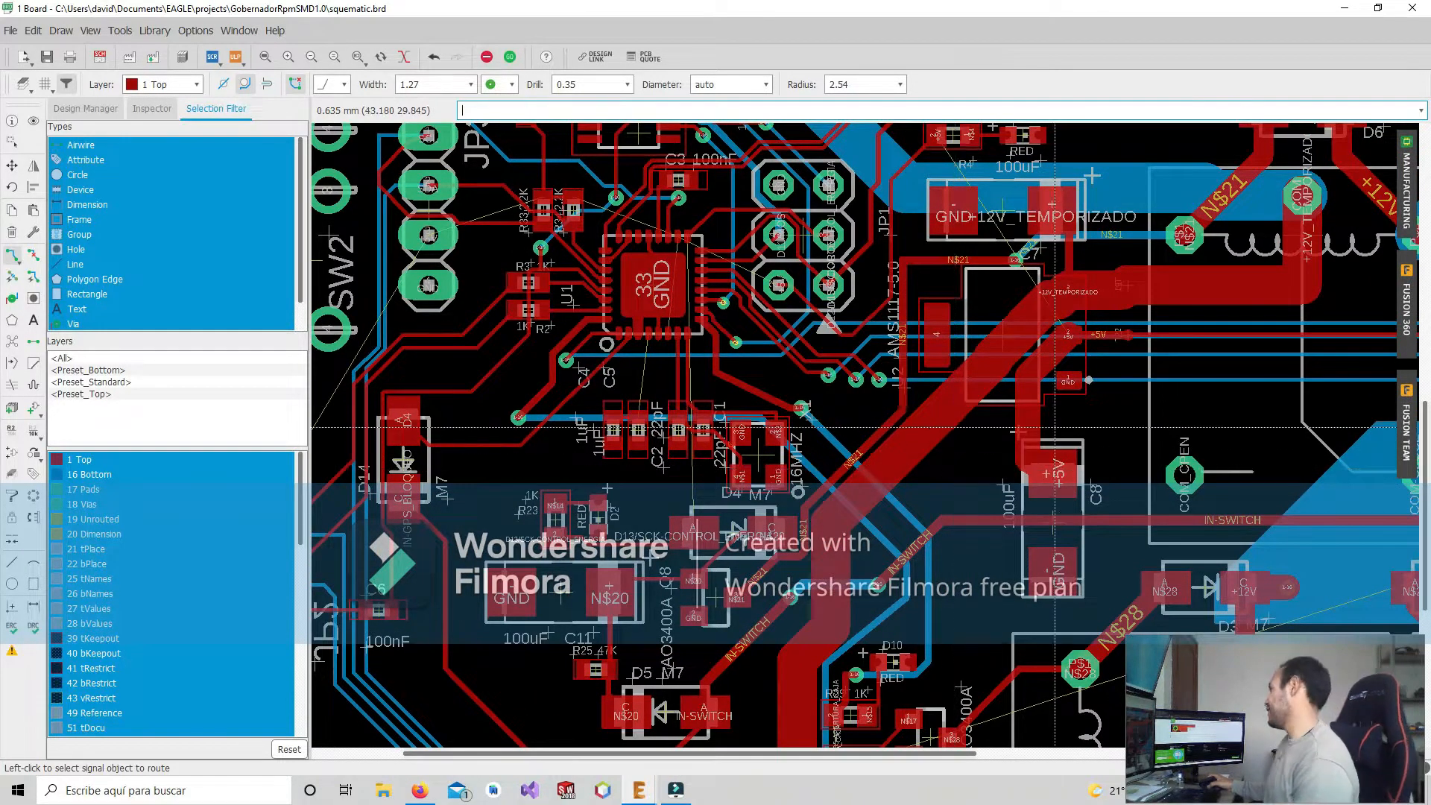
{"action": "middle_click_drag", "start_coordinate": [1017, 439], "coordinate": [975, 466]}
{"action": "middle_click_drag", "start_coordinate": [935, 529], "coordinate": [915, 465]}
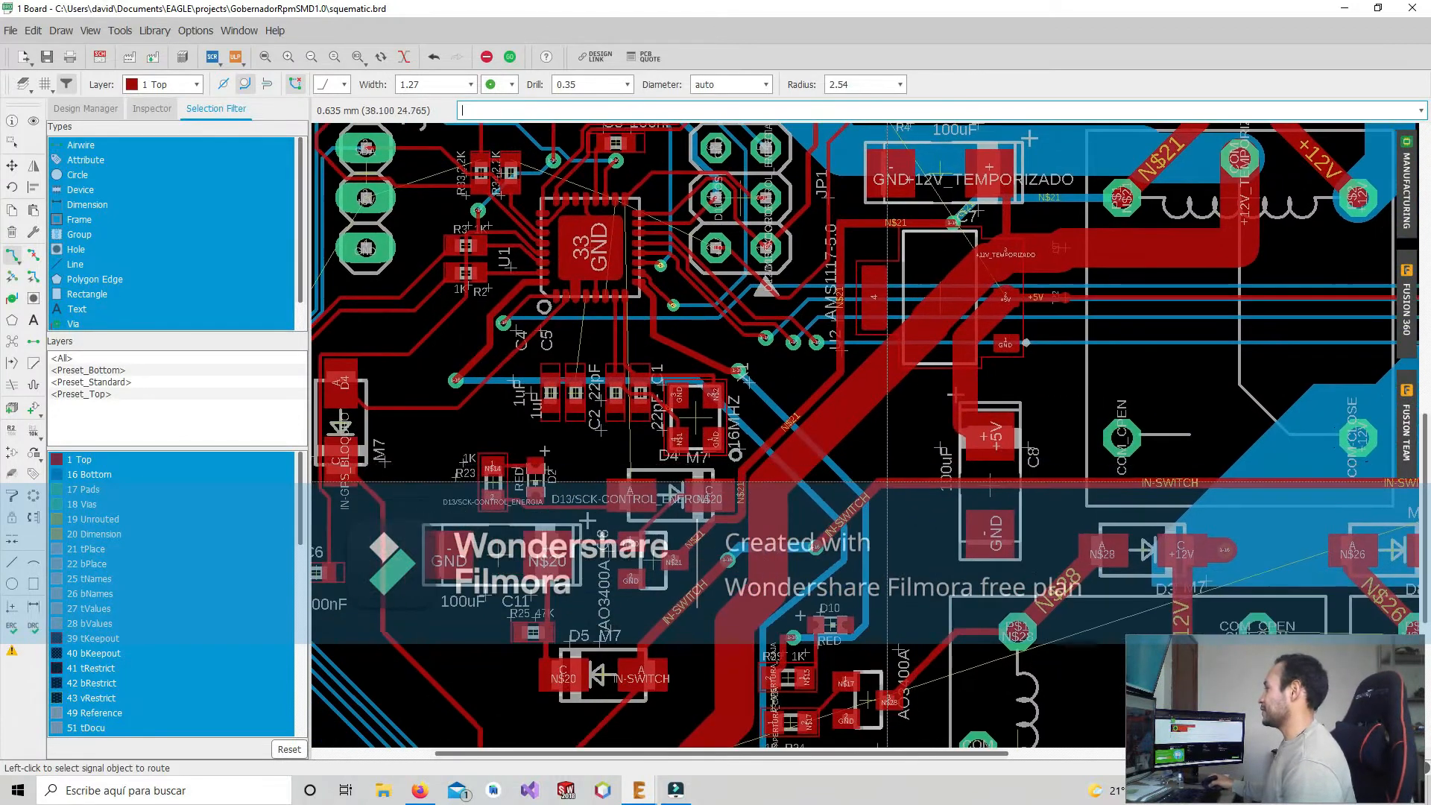
{"action": "middle_click_drag", "start_coordinate": [724, 427], "coordinate": [742, 458]}
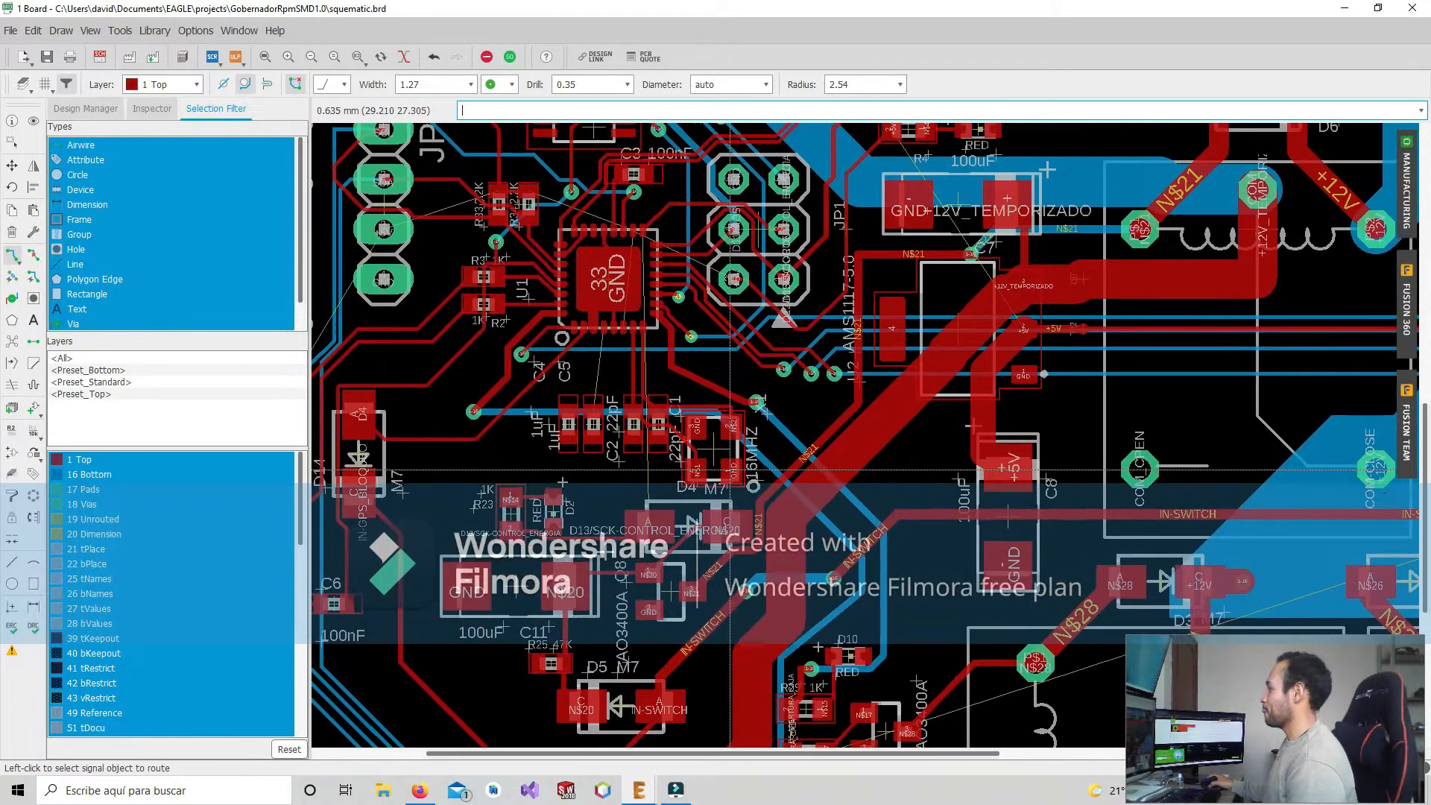
{"action": "left_click", "coordinate": [468, 85]}
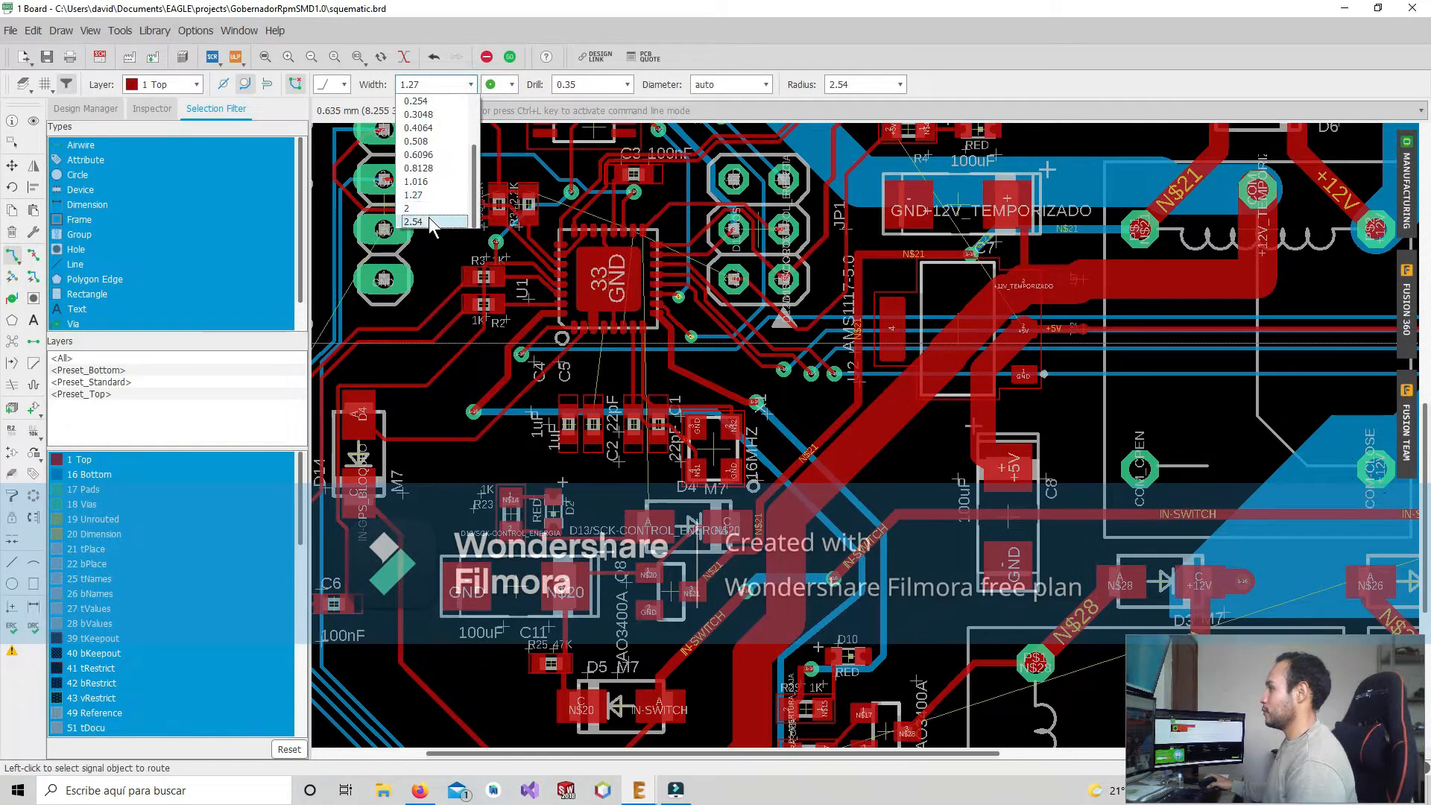
{"action": "left_click", "coordinate": [430, 222]}
{"action": "middle_click_drag", "start_coordinate": [982, 416], "coordinate": [1005, 434]}
{"action": "left_click", "coordinate": [1005, 435]}
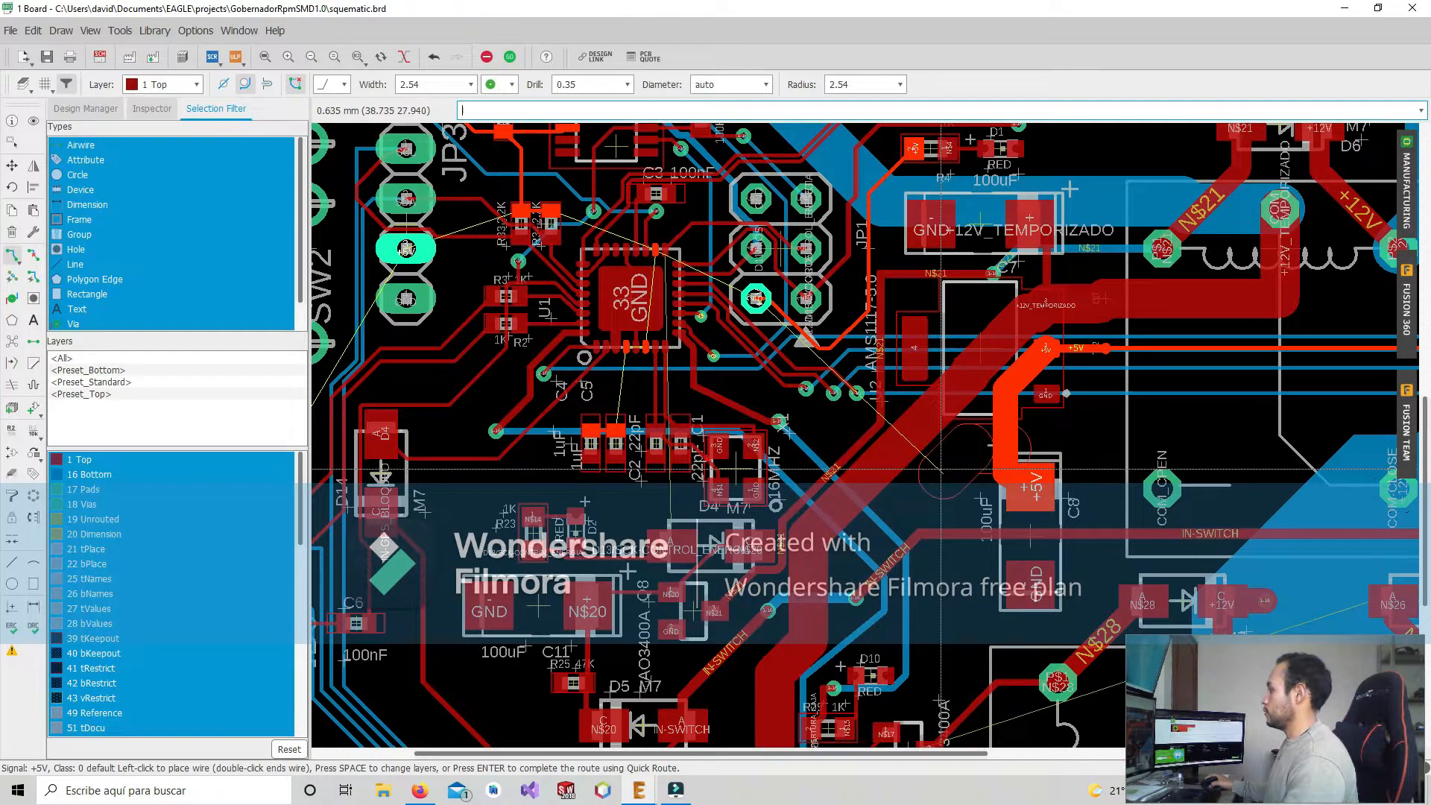
{"action": "left_click", "coordinate": [942, 469]}
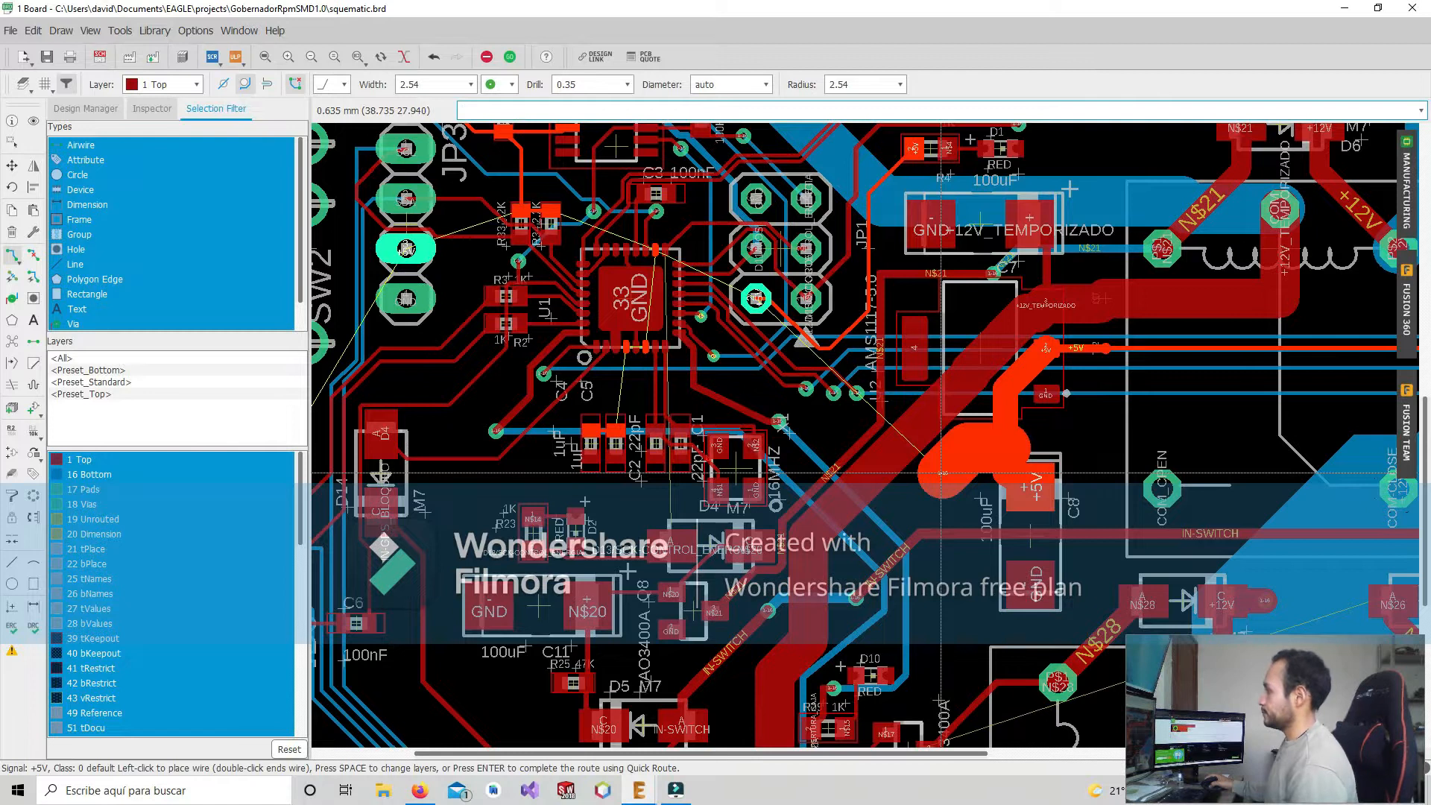
{"action": "key", "text": "space"}
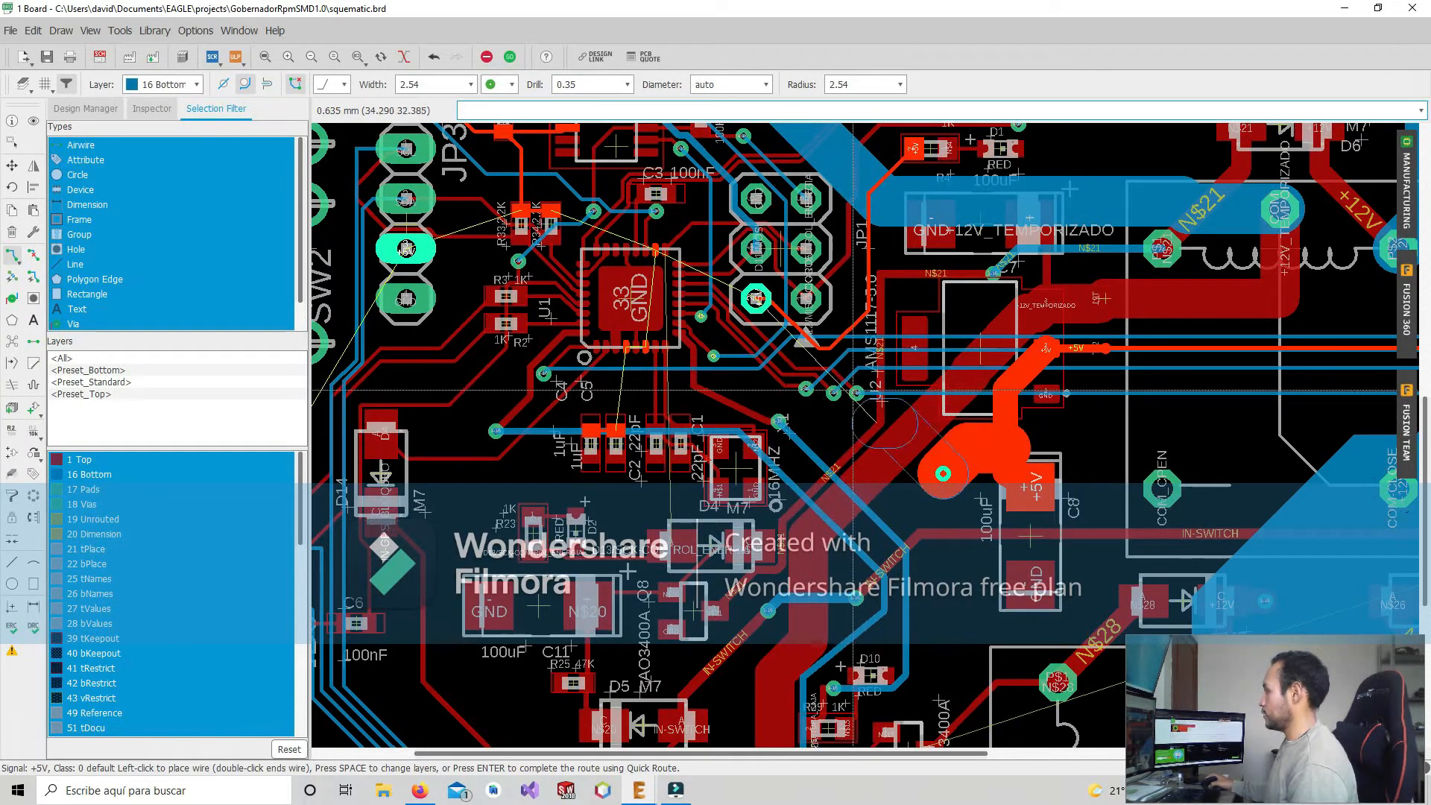
Examine possible Bottom-layer paths for the +5V route from C8 around the lower header towards JP3 and U1
{"action": "middle_click_drag", "start_coordinate": [783, 555], "coordinate": [911, 268]}
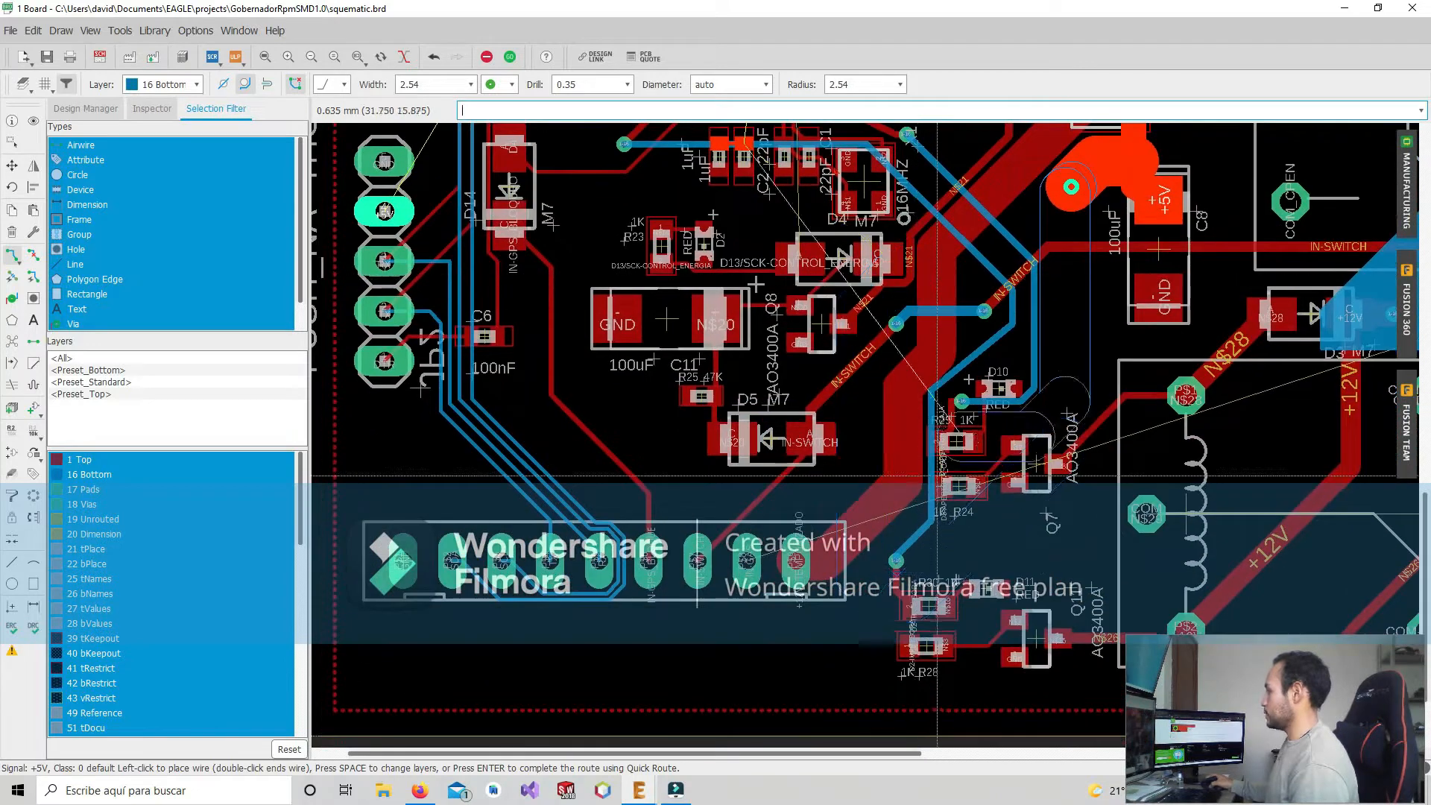
{"action": "scroll", "coordinate": [723, 480], "scroll_direction": "down", "scroll_amount": 2}
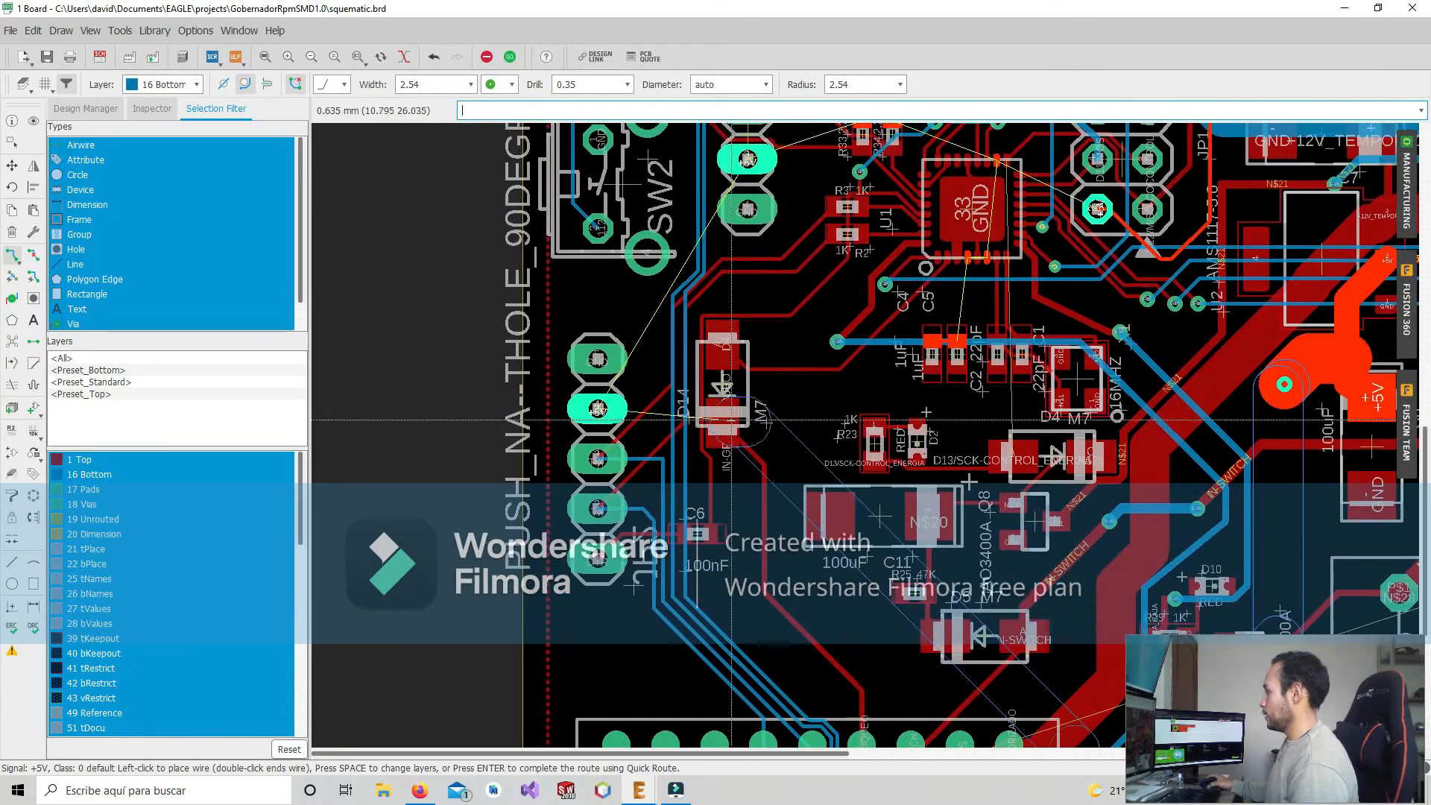
{"action": "scroll", "coordinate": [721, 415], "scroll_direction": "down", "scroll_amount": 1}
{"action": "middle_click_drag", "start_coordinate": [721, 415], "coordinate": [678, 408]}
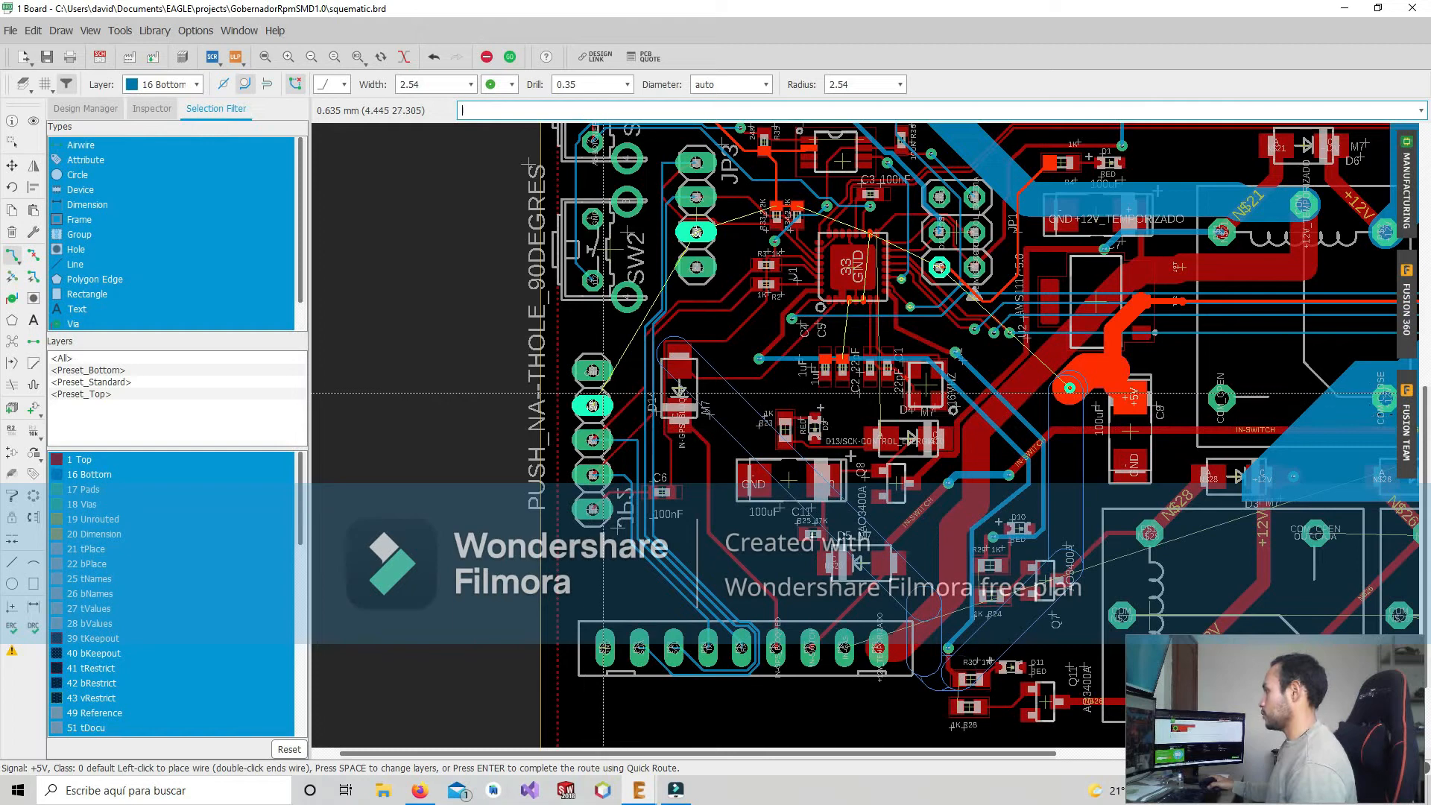
{"action": "middle_click_drag", "start_coordinate": [689, 317], "coordinate": [649, 448]}
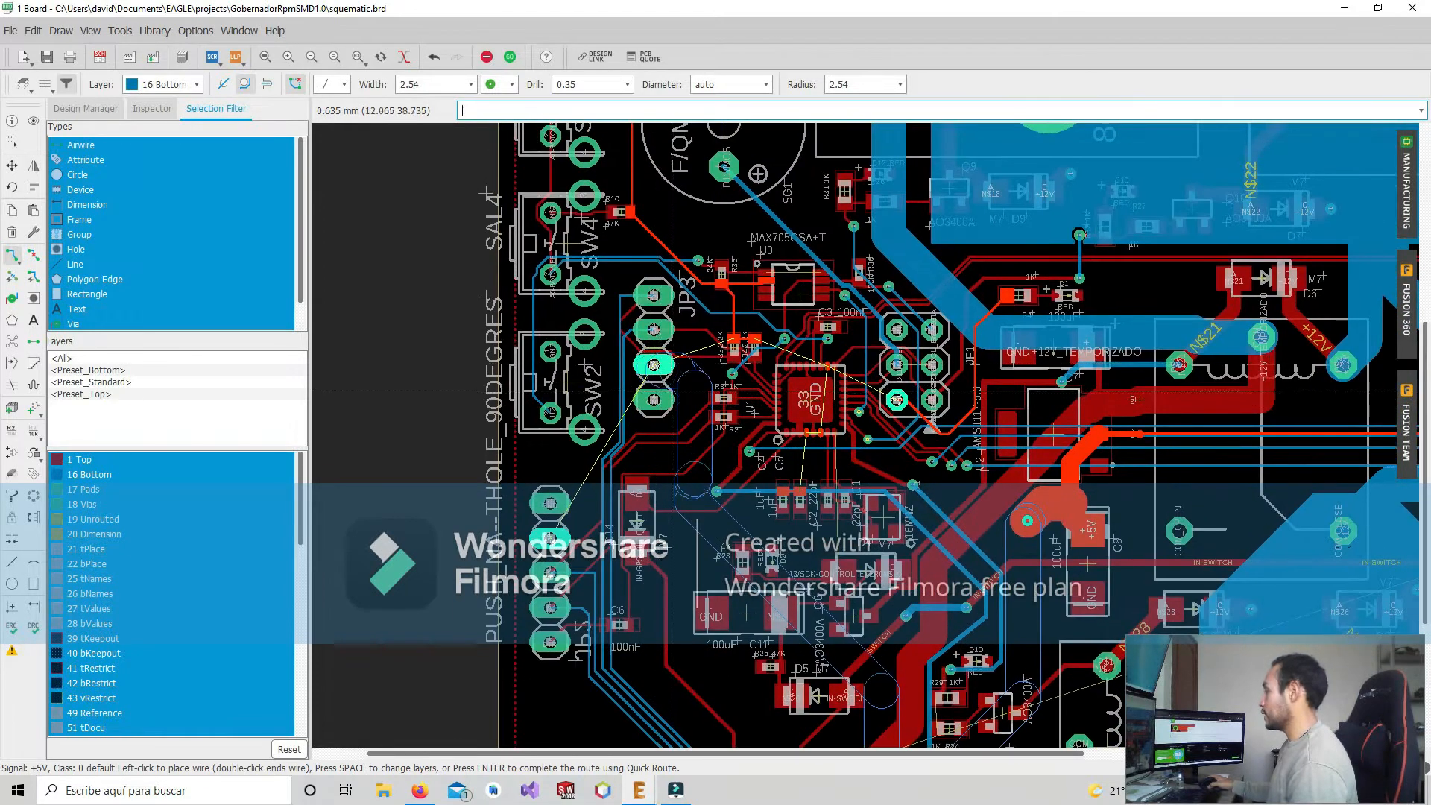
{"action": "scroll", "coordinate": [680, 398], "scroll_direction": "up", "scroll_amount": 3}
{"action": "scroll", "coordinate": [820, 395], "scroll_direction": "down", "scroll_amount": 4}
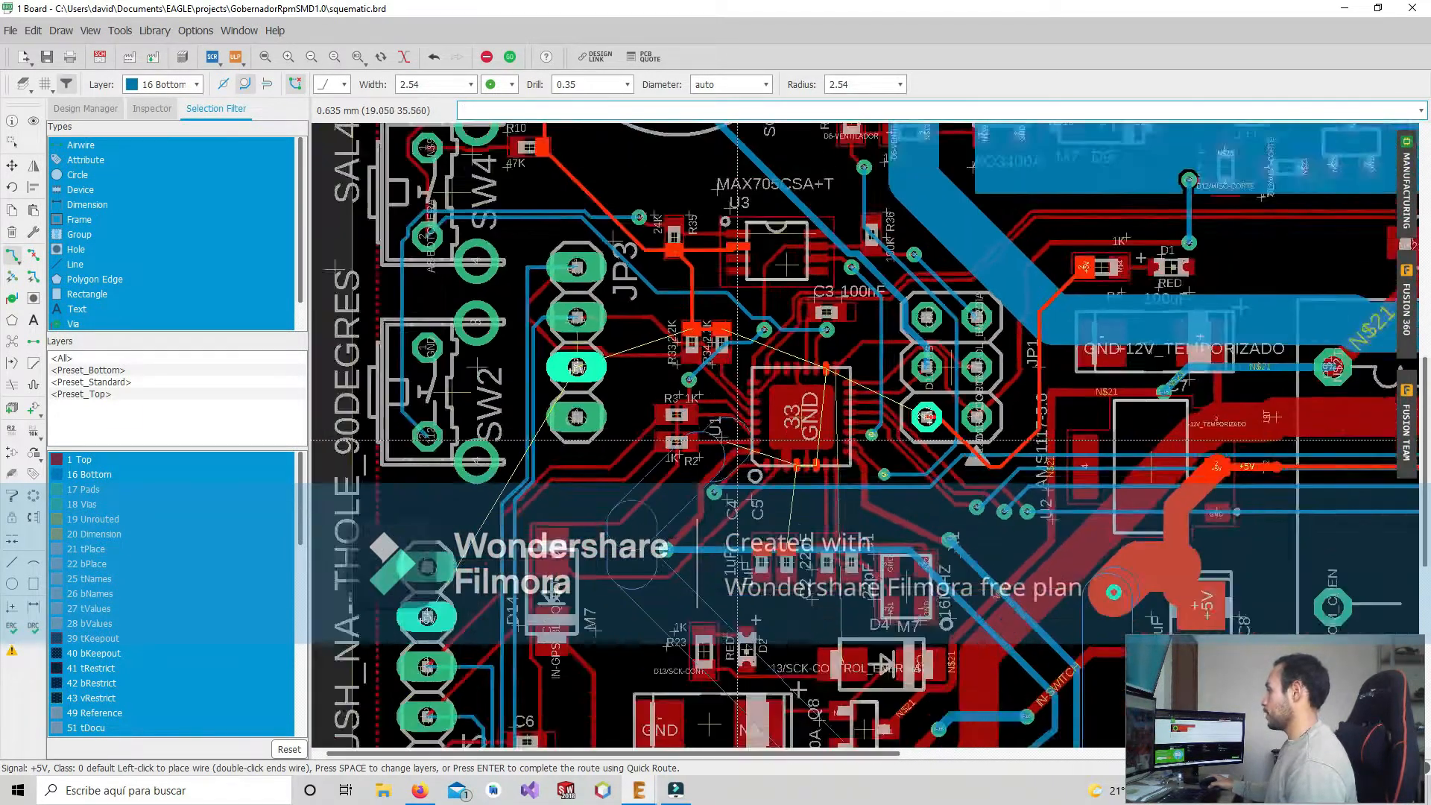
{"action": "scroll", "coordinate": [766, 474], "scroll_direction": "up", "scroll_amount": 1}
{"action": "scroll", "coordinate": [766, 474], "scroll_direction": "up", "scroll_amount": 5}
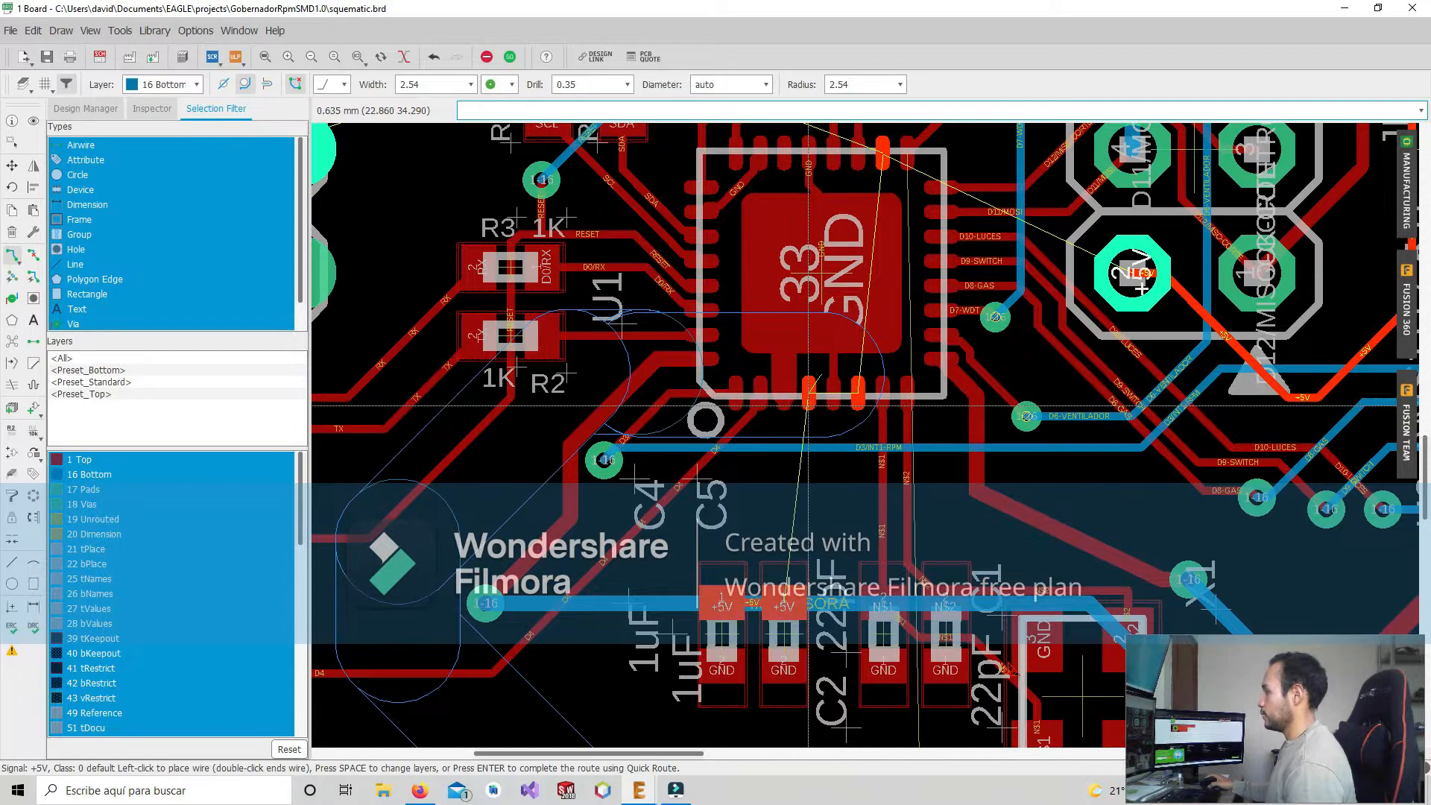
Cancel the running +5V route and undo the wide trace placed beside C8
{"action": "scroll", "coordinate": [808, 406], "scroll_direction": "down", "scroll_amount": 3}
{"action": "scroll", "coordinate": [781, 436], "scroll_direction": "down", "scroll_amount": 1}
{"action": "middle_click_drag", "start_coordinate": [962, 567], "coordinate": [800, 458]}
{"action": "key", "text": "Escape"}
{"action": "middle_click_drag", "start_coordinate": [930, 581], "coordinate": [838, 479]}
{"action": "scroll", "coordinate": [839, 481], "scroll_direction": "down", "scroll_amount": 1}
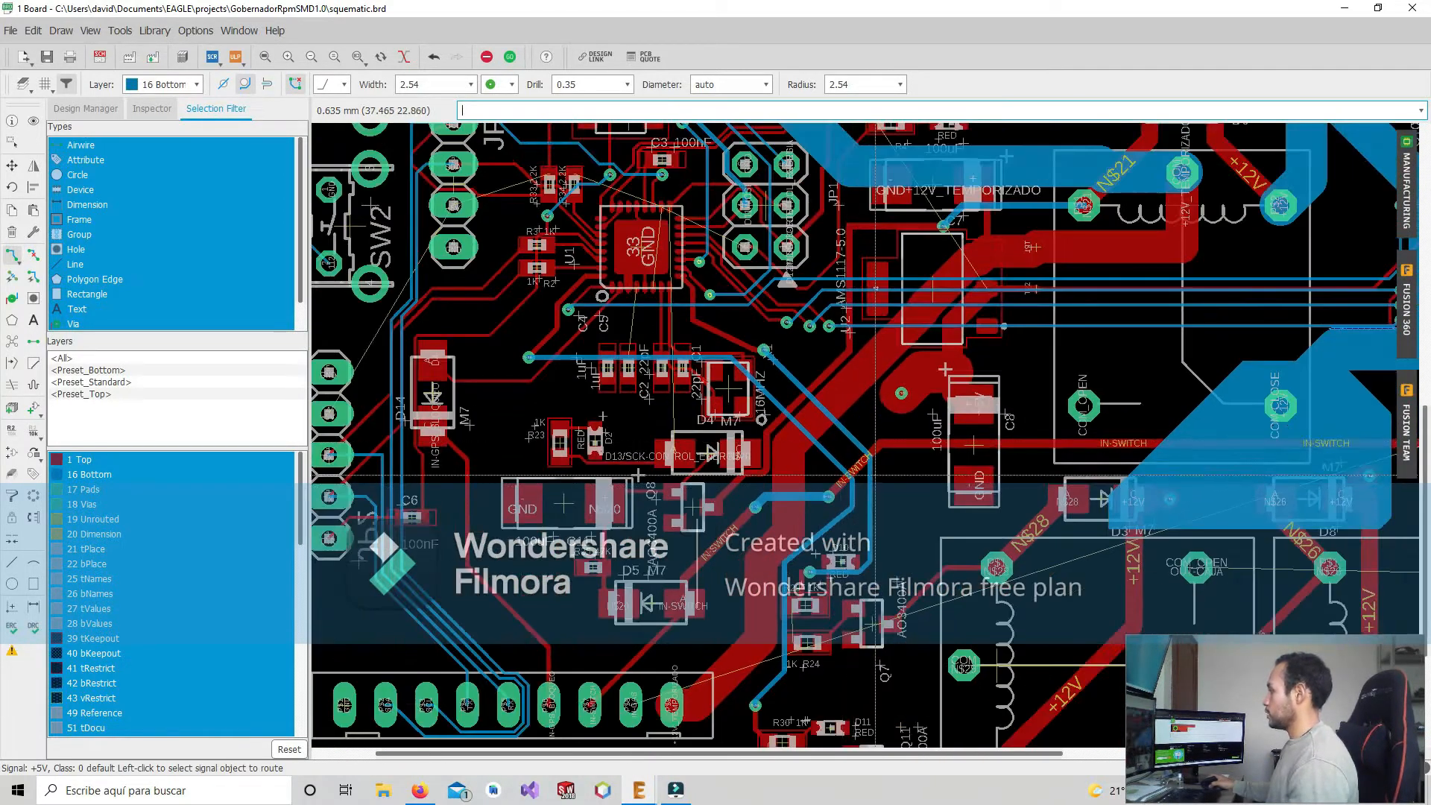
{"action": "key", "text": "ctrl+z"}
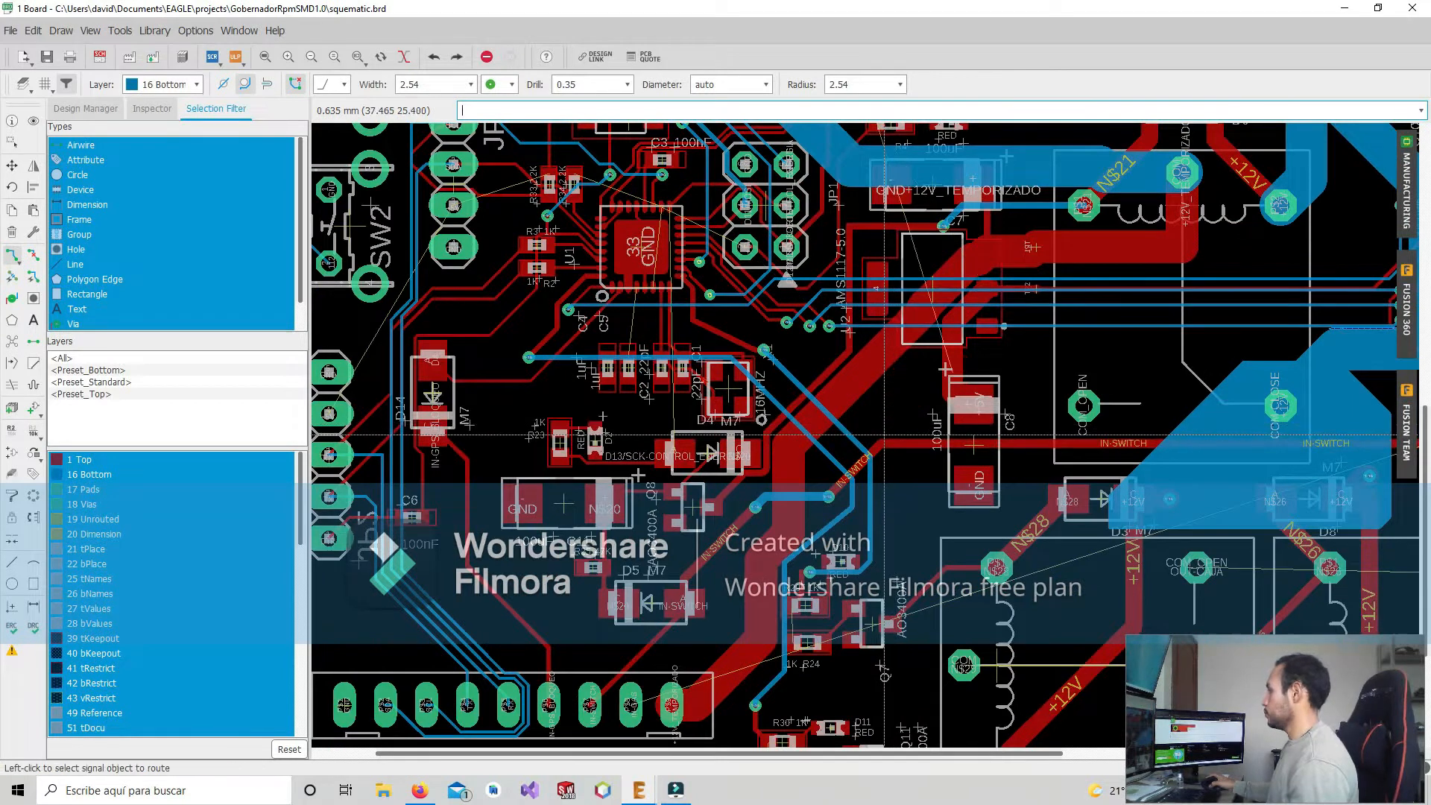
Start a Bottom-layer polygon with a width of 0.1016 mm at the board's left edge beside switch SW2
{"action": "scroll", "coordinate": [885, 436], "scroll_direction": "down", "scroll_amount": 3}
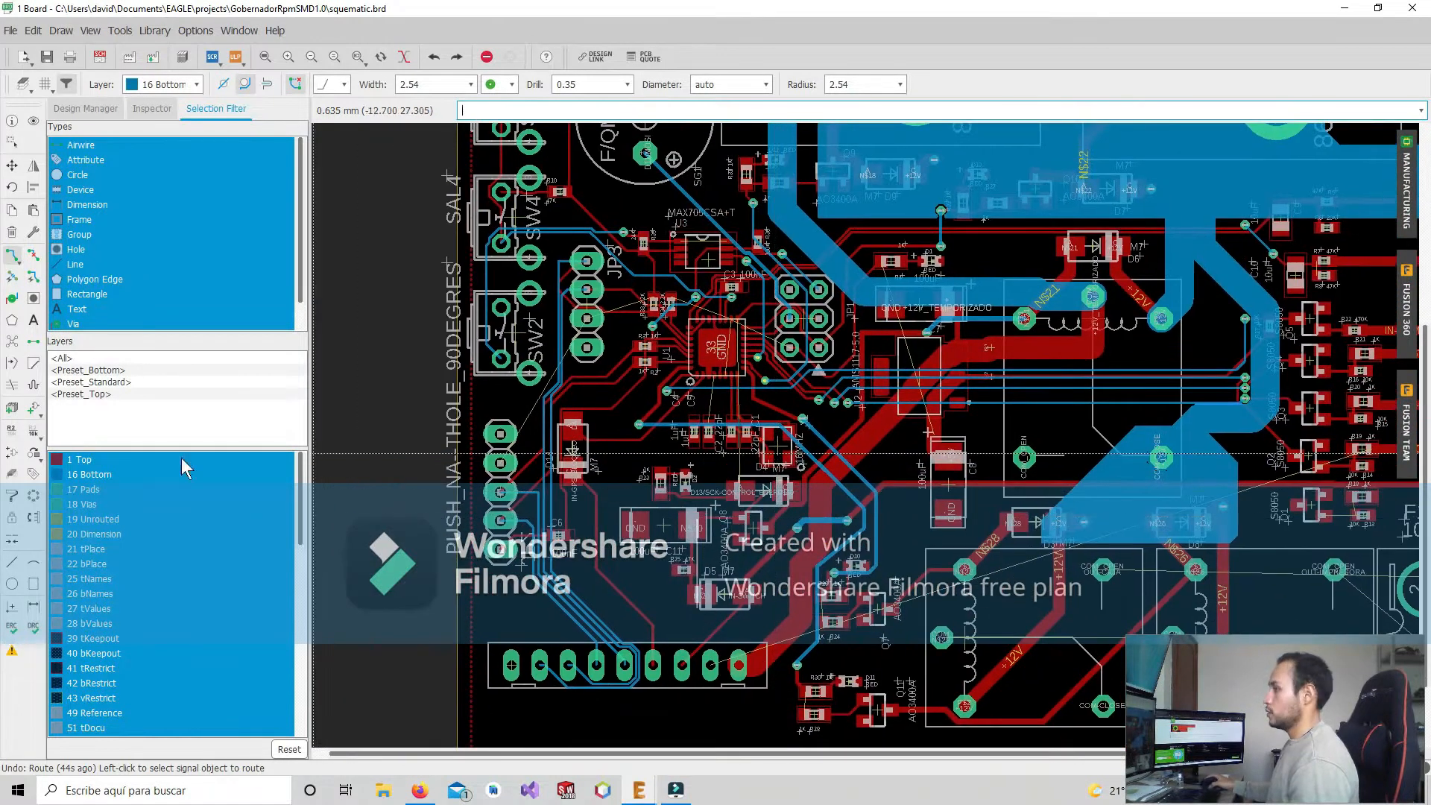
{"action": "left_click", "coordinate": [13, 323]}
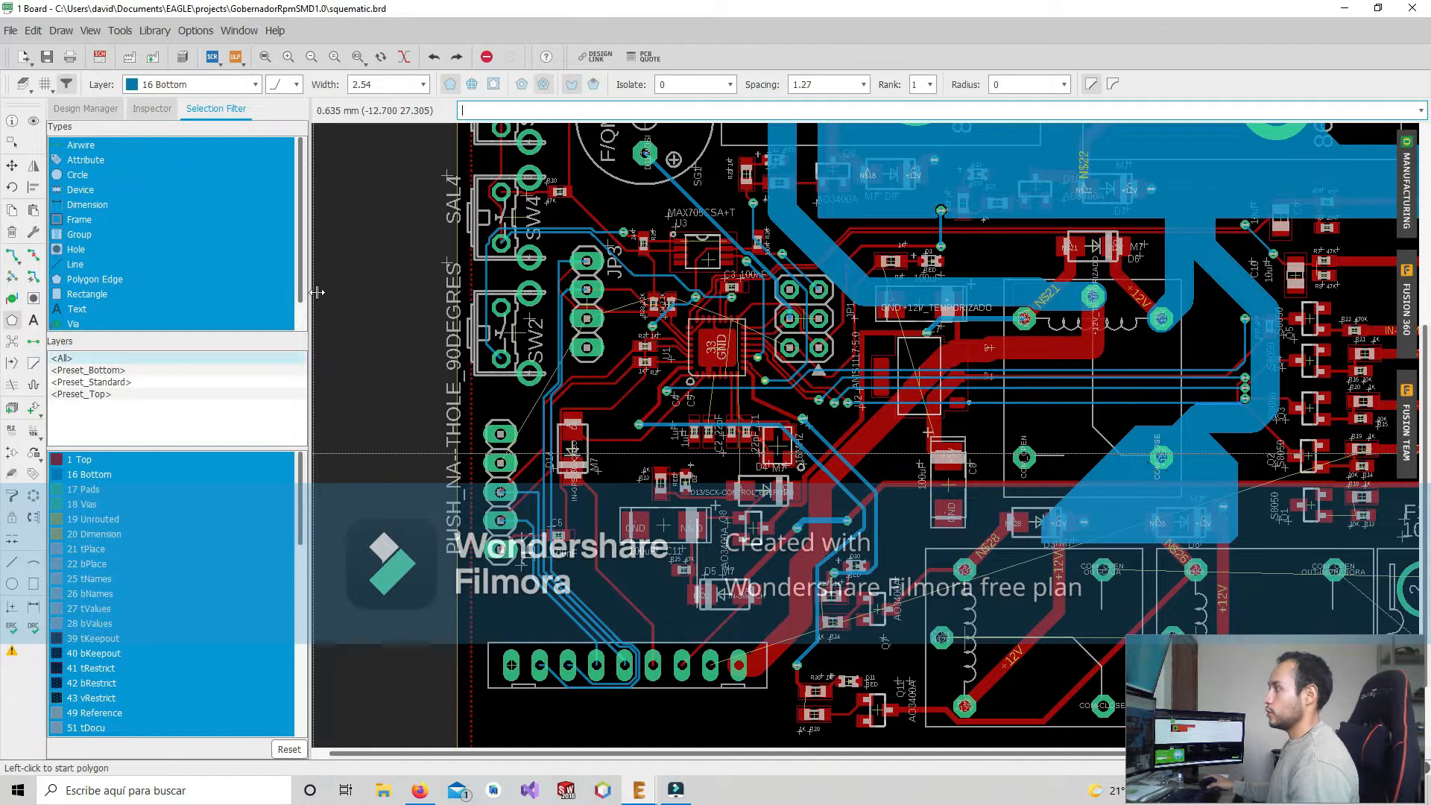
{"action": "left_click", "coordinate": [423, 85]}
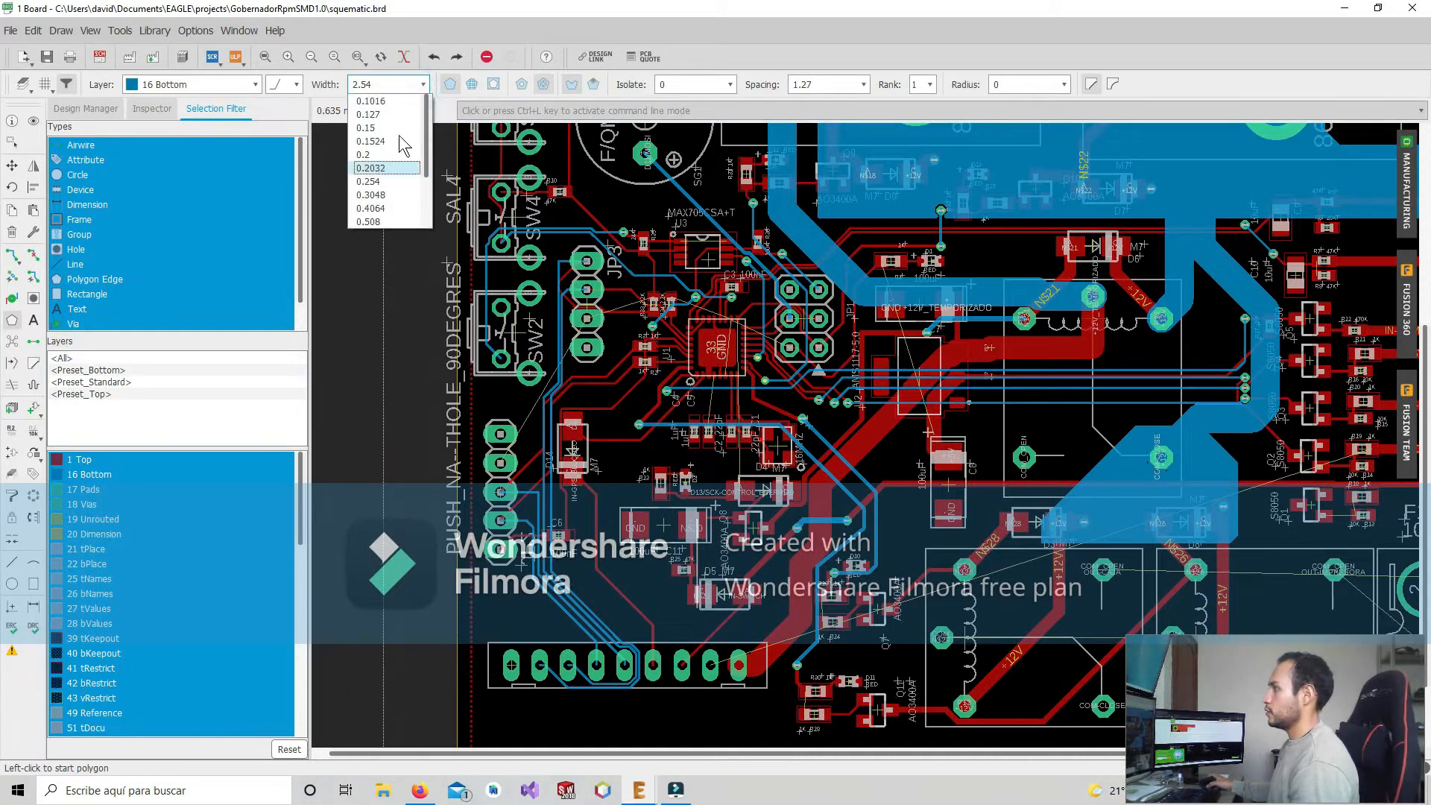
{"action": "left_click", "coordinate": [393, 102]}
{"action": "middle_click_drag", "start_coordinate": [714, 549], "coordinate": [665, 530]}
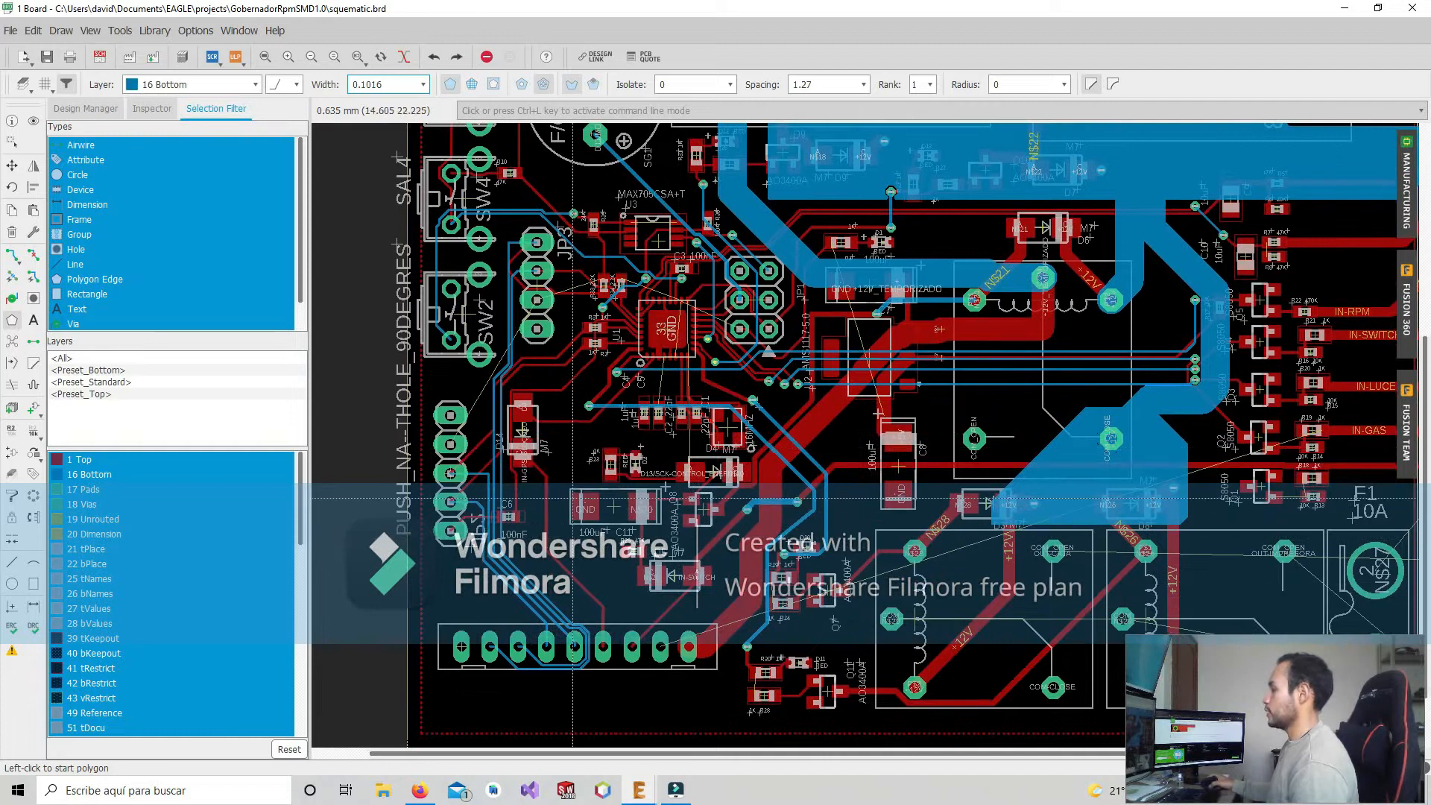
{"action": "scroll", "coordinate": [573, 503], "scroll_direction": "up", "scroll_amount": 1}
{"action": "mouse_move", "coordinate": [572, 501]}
{"action": "middle_mouse_down"}
{"action": "mouse_move", "coordinate": [569, 517]}
{"action": "mouse_move", "coordinate": [553, 510]}
{"action": "middle_mouse_up"}
{"action": "middle_click_drag", "start_coordinate": [478, 355], "coordinate": [504, 407]}
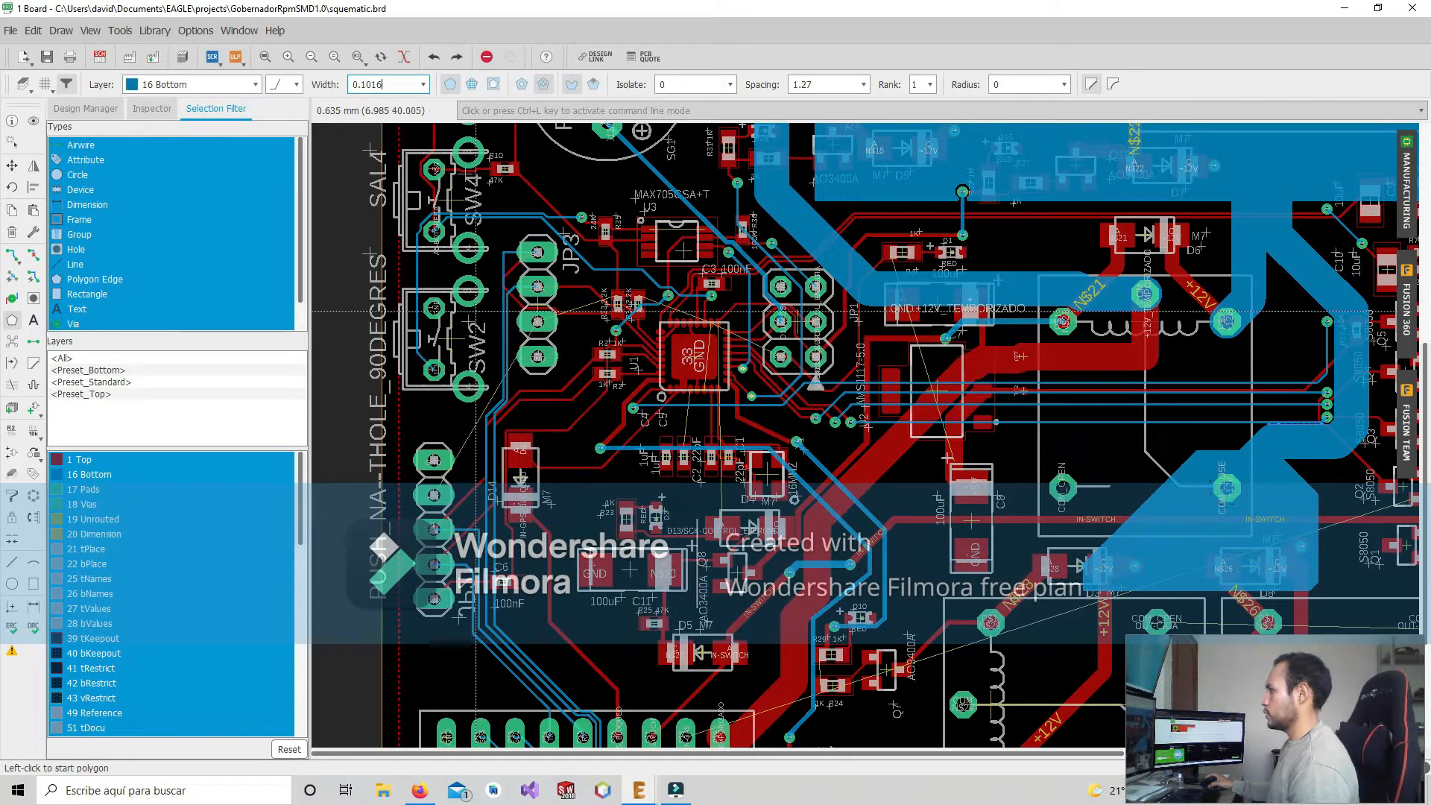
{"action": "left_click", "coordinate": [395, 277]}
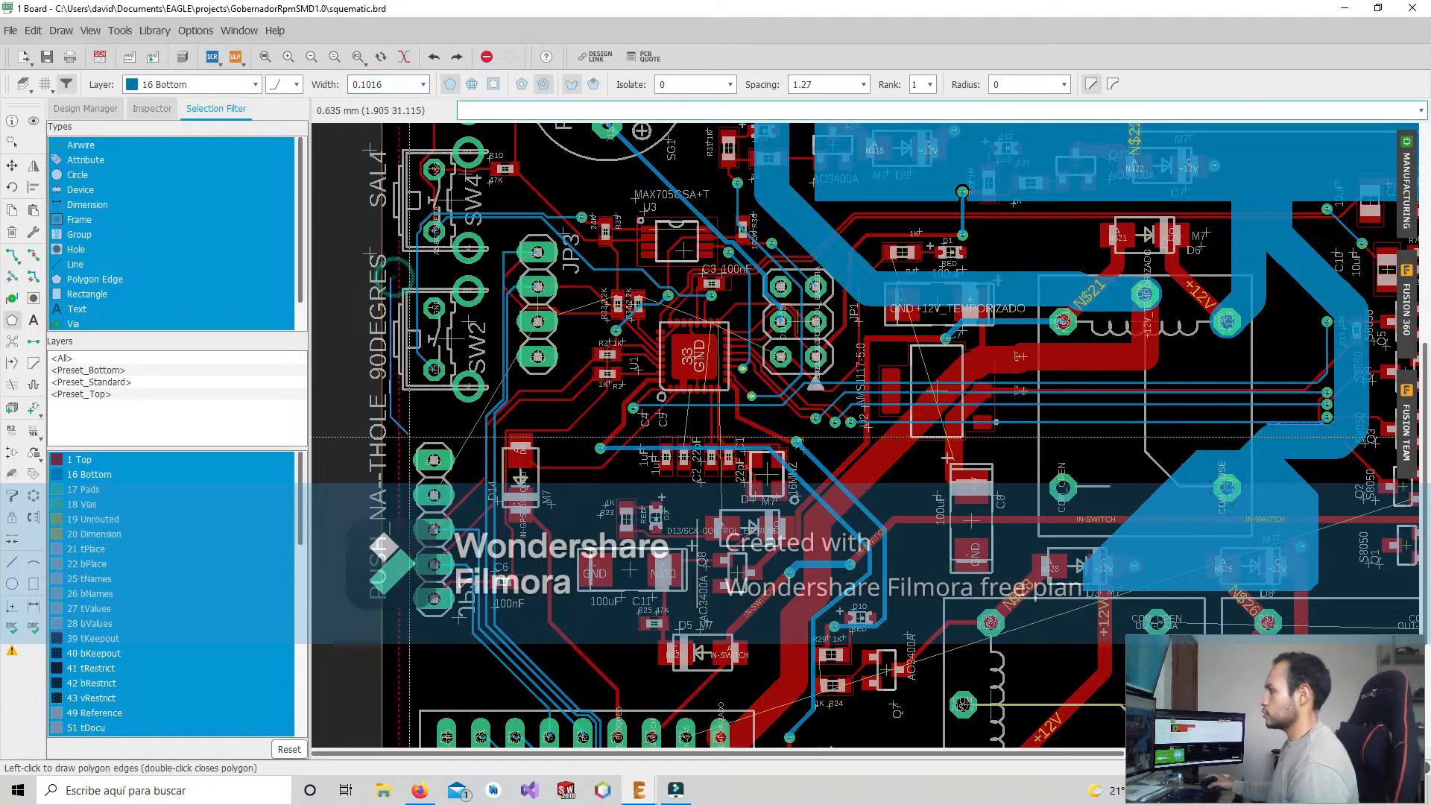
Outline the Bottom-layer polygon across the board's lower-left area, past C8 and U1, assign it to signal +5V, and fill it with Ratsnest
{"action": "middle_click_drag", "start_coordinate": [410, 438], "coordinate": [433, 222]}
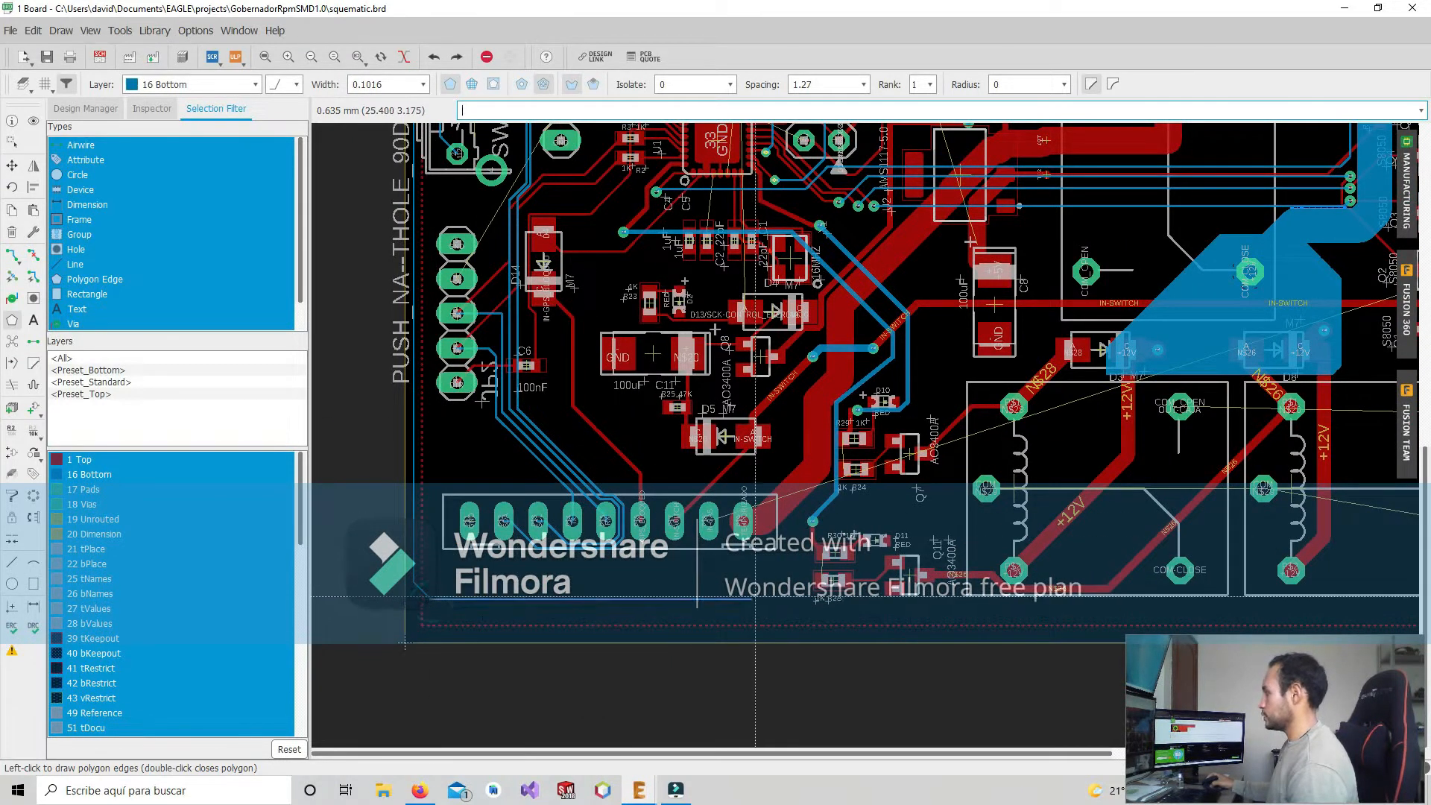
{"action": "left_click", "coordinate": [797, 588]}
{"action": "middle_click_drag", "start_coordinate": [790, 457], "coordinate": [730, 638]}
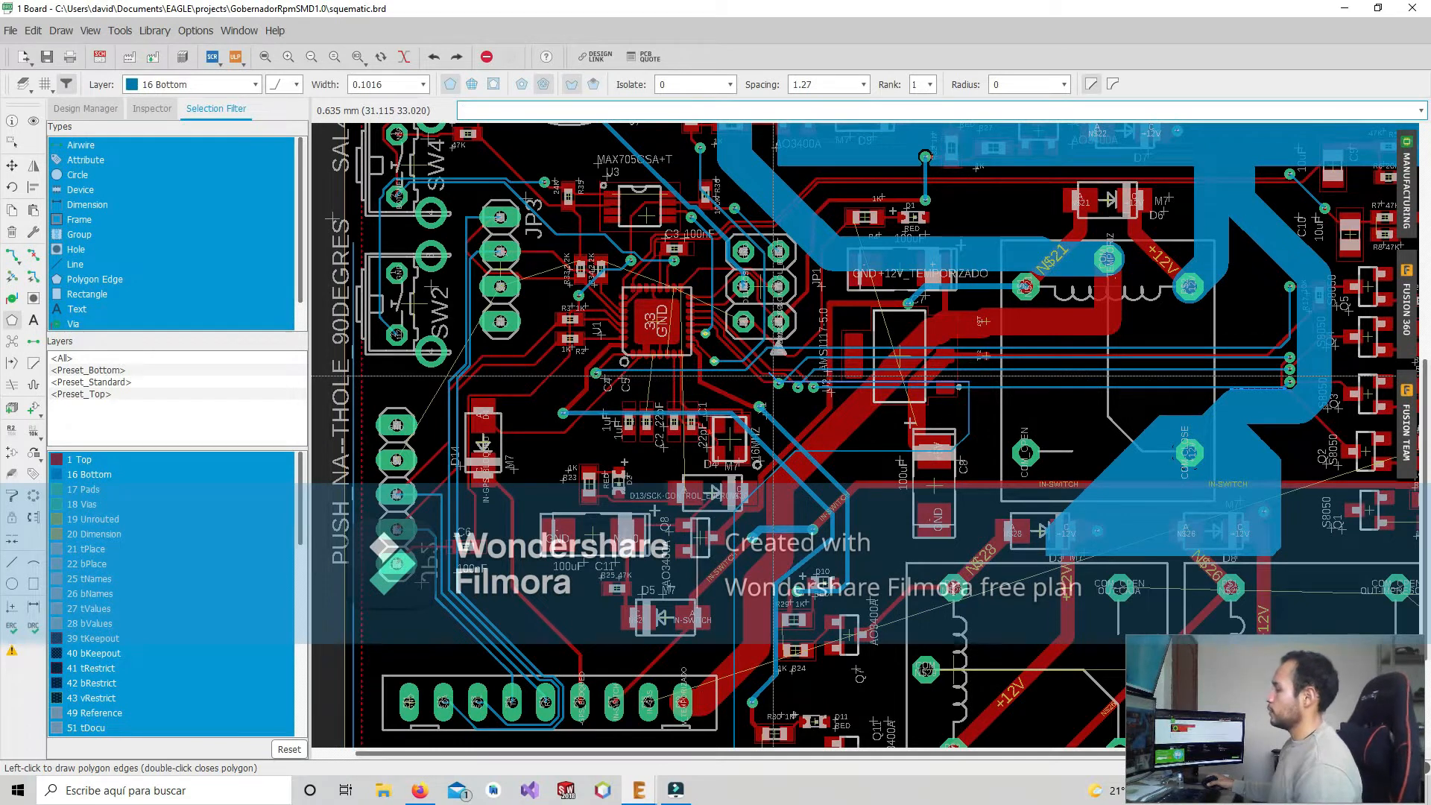
{"action": "middle_click_drag", "start_coordinate": [773, 376], "coordinate": [859, 426]}
{"action": "scroll", "coordinate": [877, 426], "scroll_direction": "up", "scroll_amount": 5}
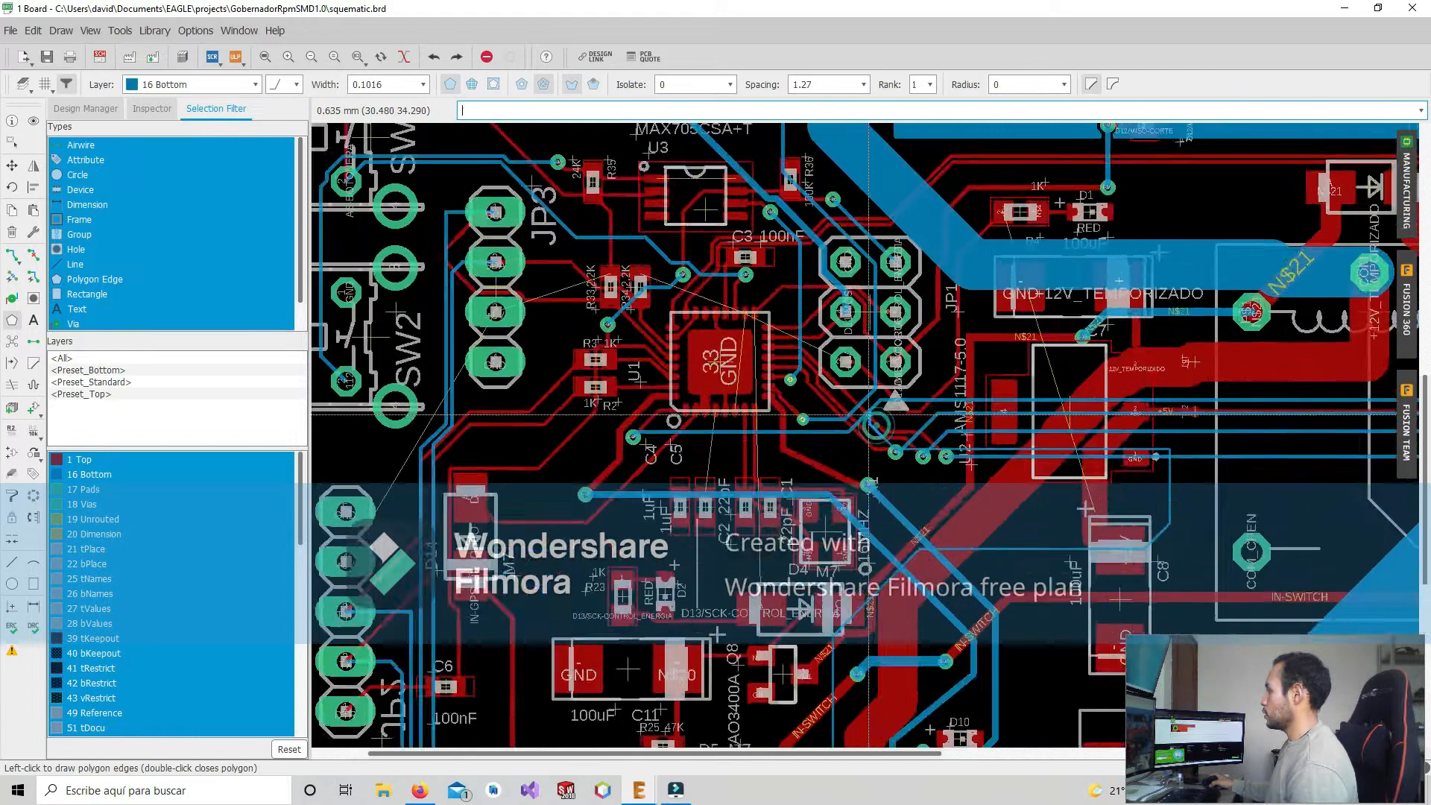
{"action": "middle_click_drag", "start_coordinate": [861, 287], "coordinate": [945, 386]}
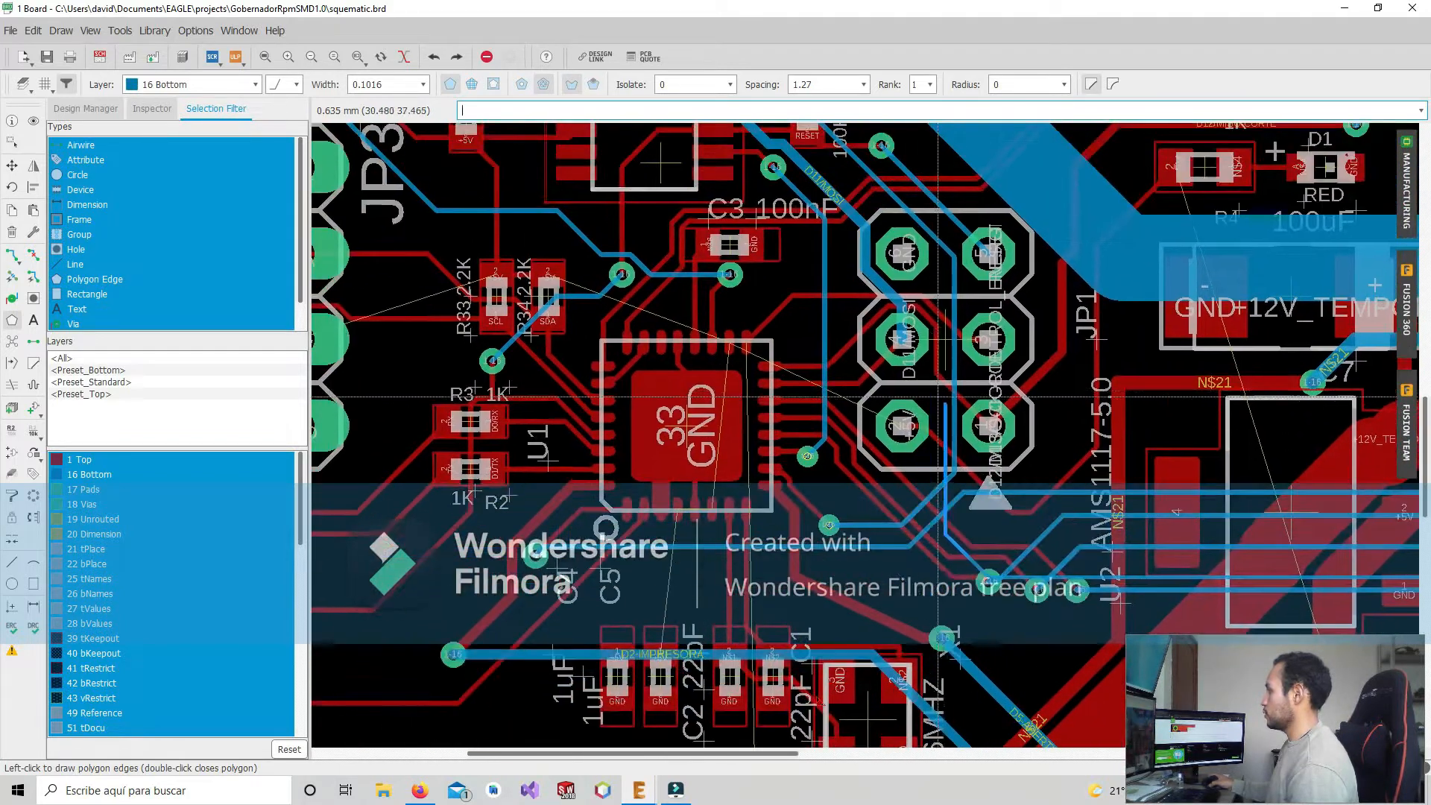
{"action": "scroll", "coordinate": [945, 387], "scroll_direction": "down", "scroll_amount": 4}
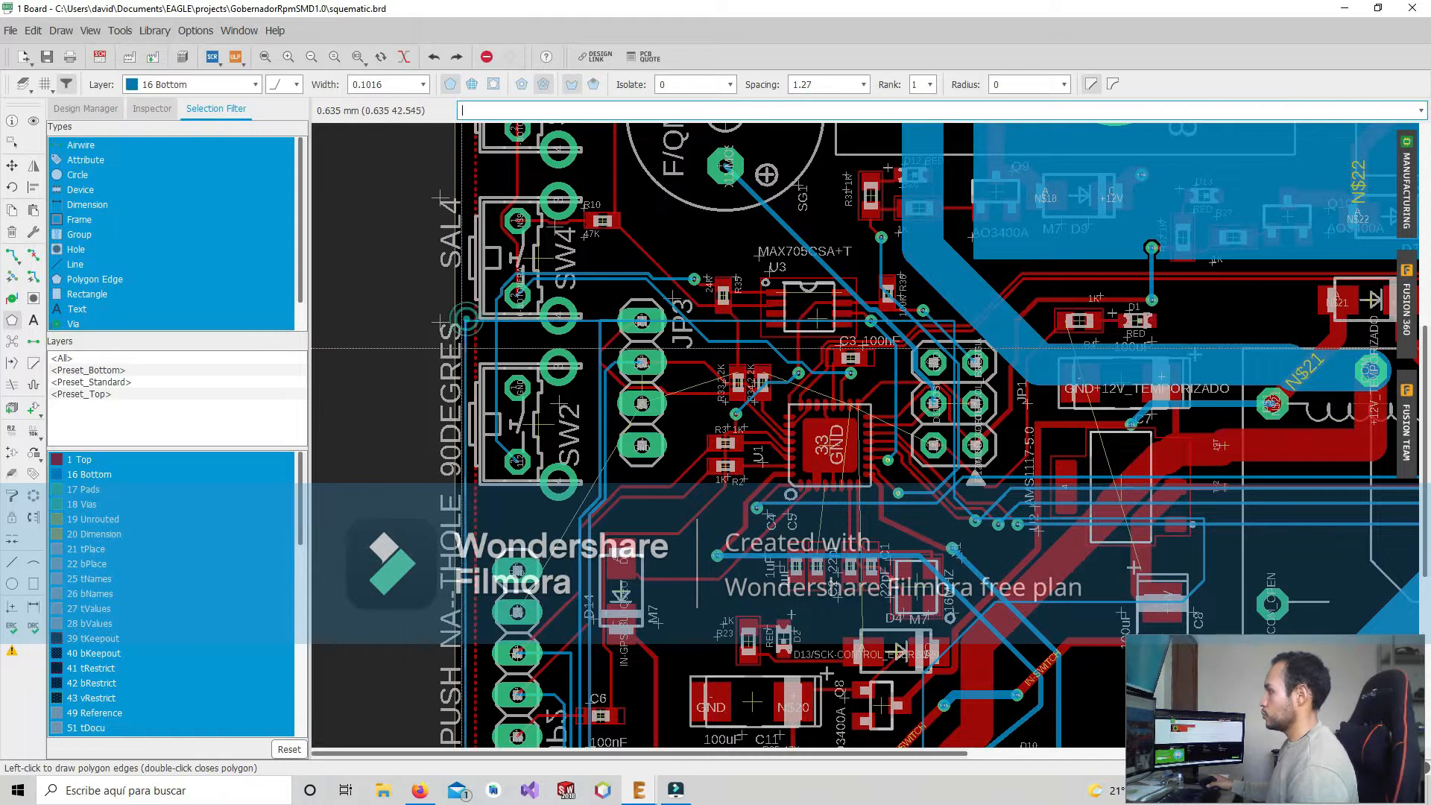
{"action": "scroll", "coordinate": [467, 320], "scroll_direction": "up", "scroll_amount": 2}
{"action": "double_click", "coordinate": [468, 339]}
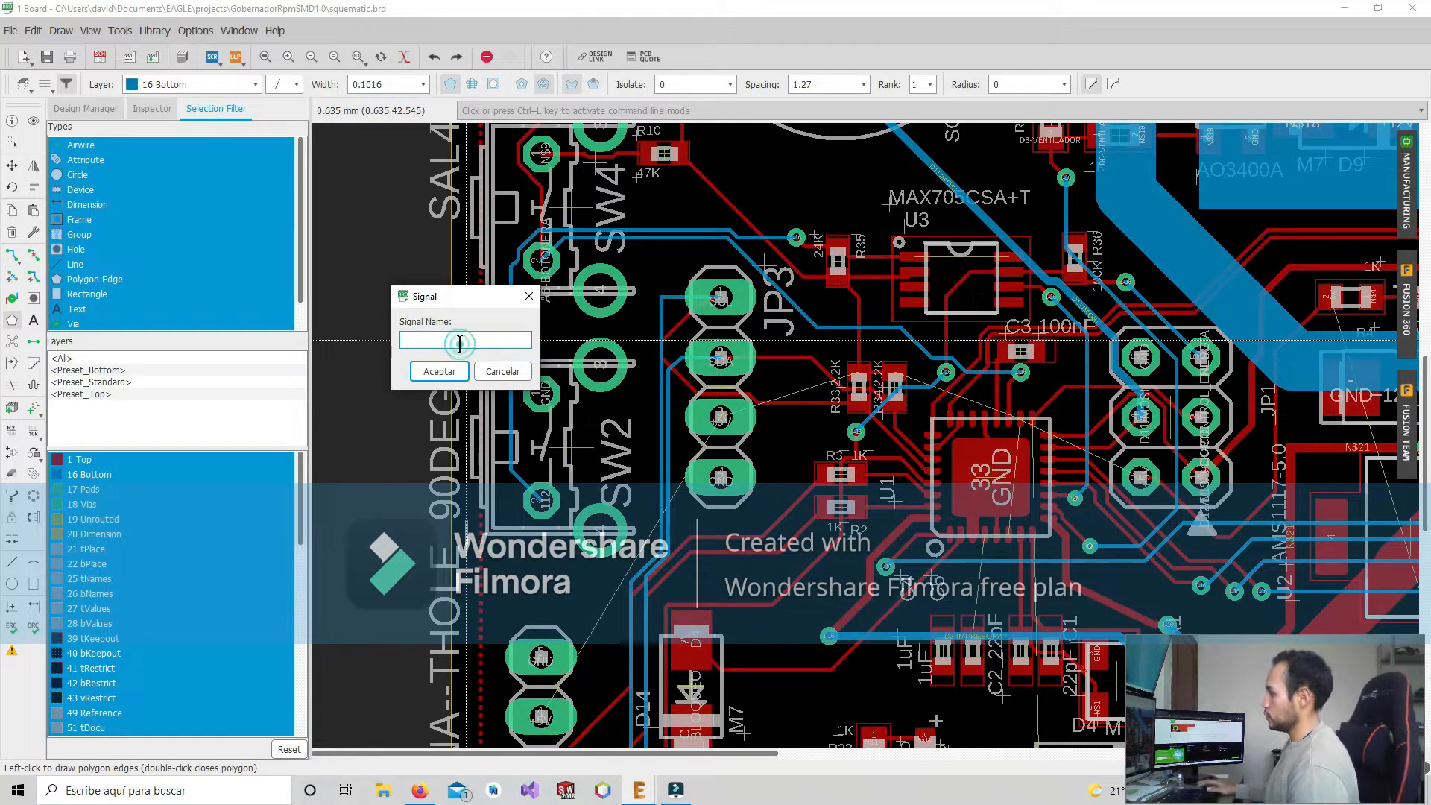
{"action": "key", "text": "Return"}
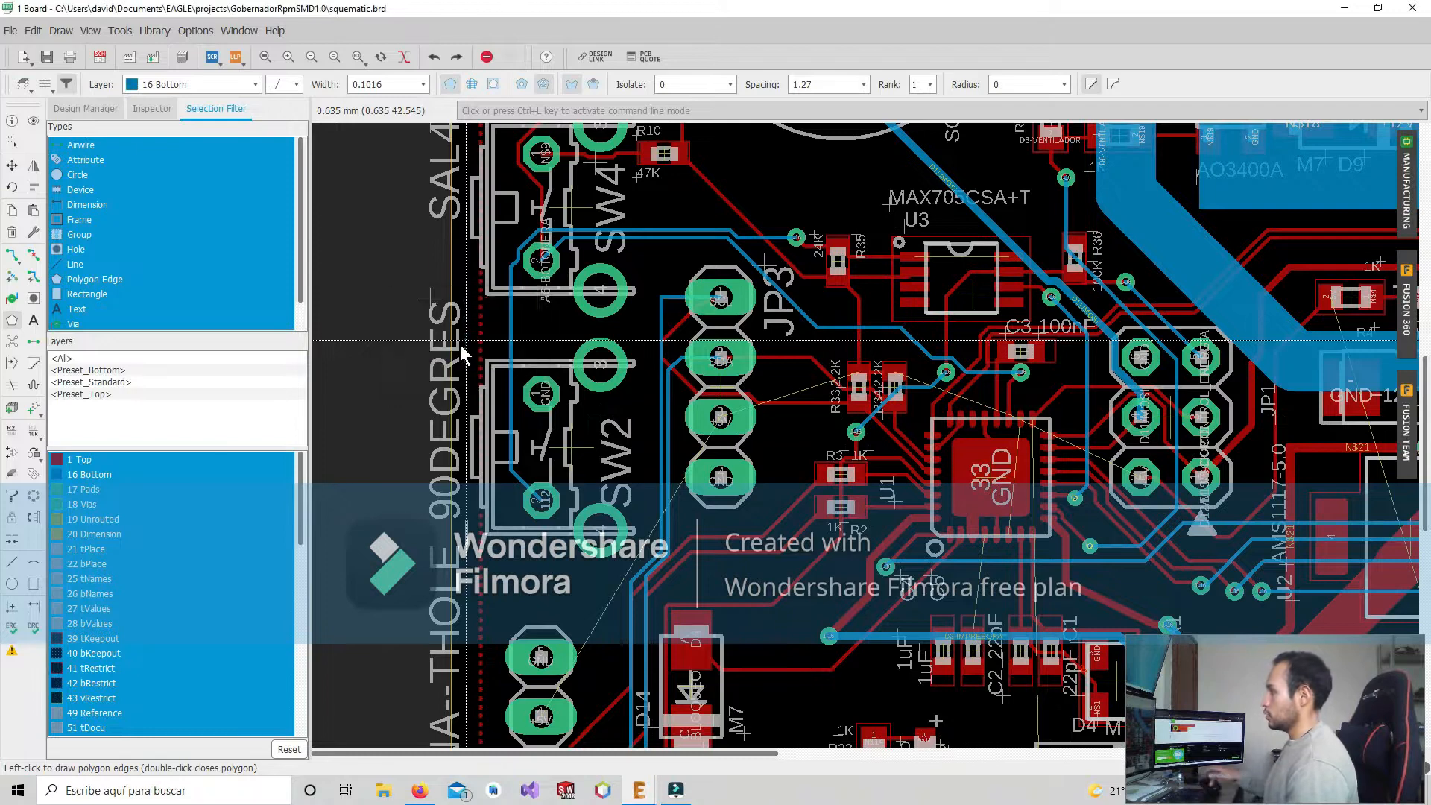
{"action": "scroll", "coordinate": [818, 515], "scroll_direction": "down", "scroll_amount": 2}
{"action": "middle_click_drag", "start_coordinate": [840, 603], "coordinate": [750, 403]}
{"action": "middle_click_drag", "start_coordinate": [840, 638], "coordinate": [747, 483]}
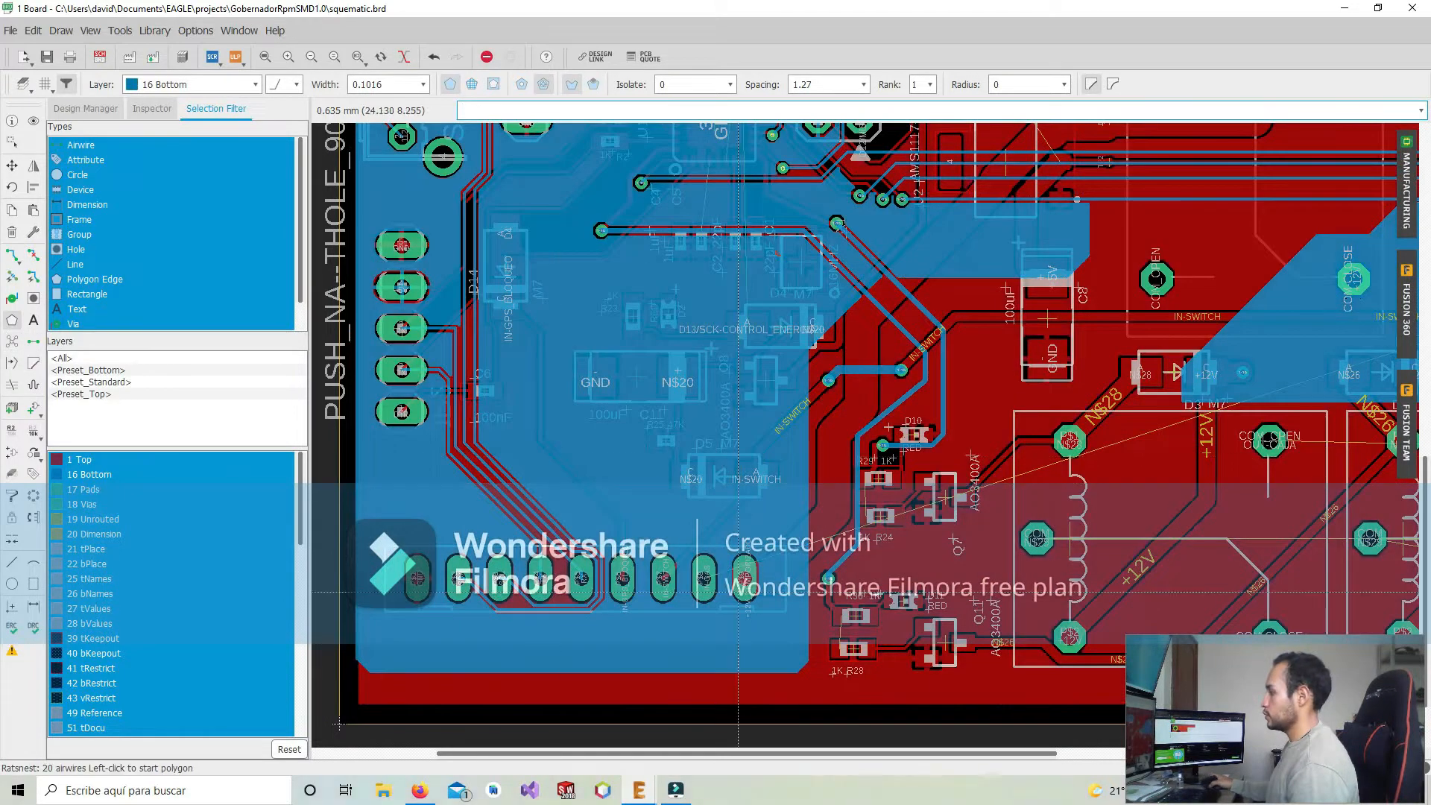
Inspect the filled Bottom-layer polygon around the lower connector and the five-pin header, checking how its +5V pad connects to the copper
{"action": "middle_click_drag", "start_coordinate": [694, 609], "coordinate": [832, 585]}
{"action": "scroll", "coordinate": [705, 578], "scroll_direction": "up", "scroll_amount": 2}
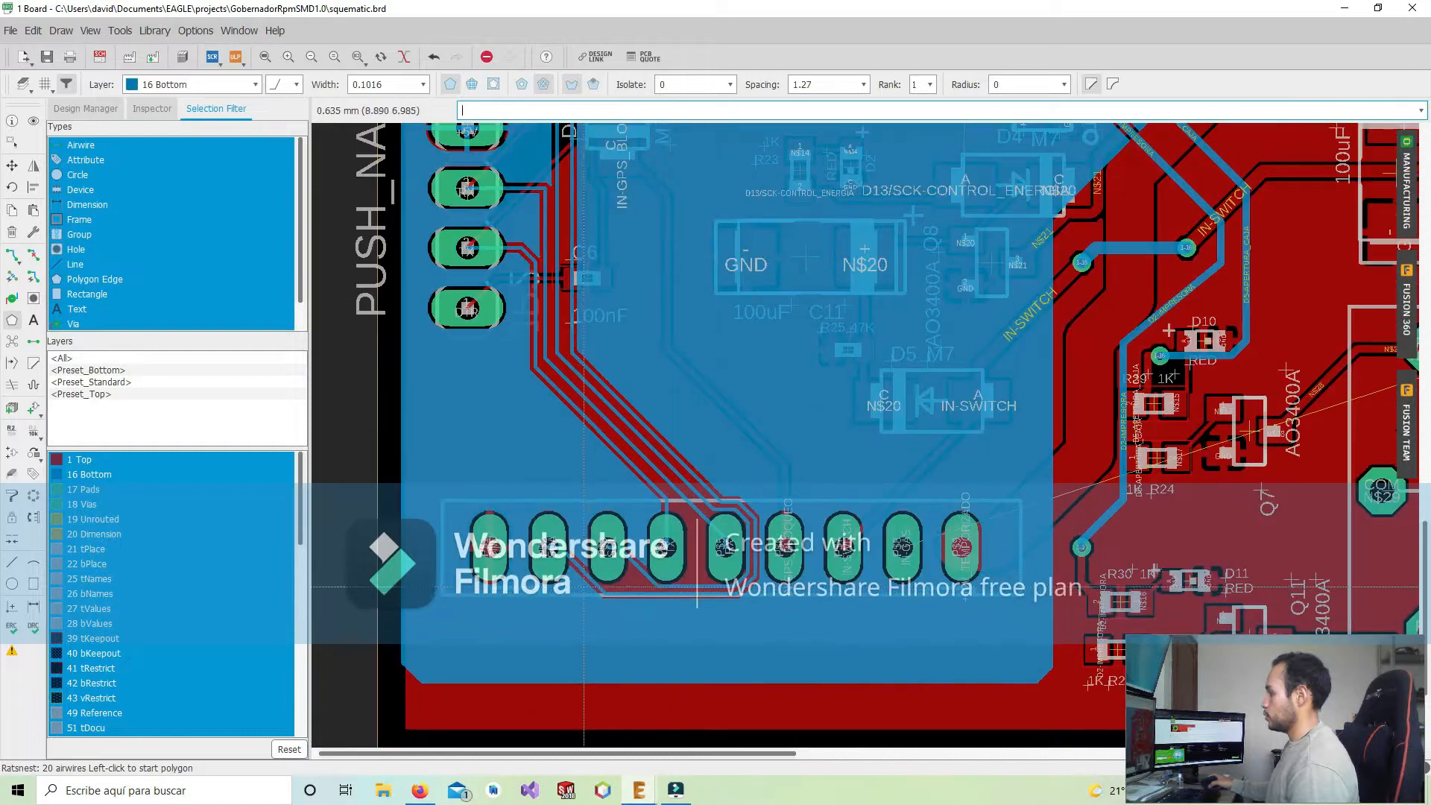
{"action": "scroll", "coordinate": [559, 574], "scroll_direction": "up", "scroll_amount": 2}
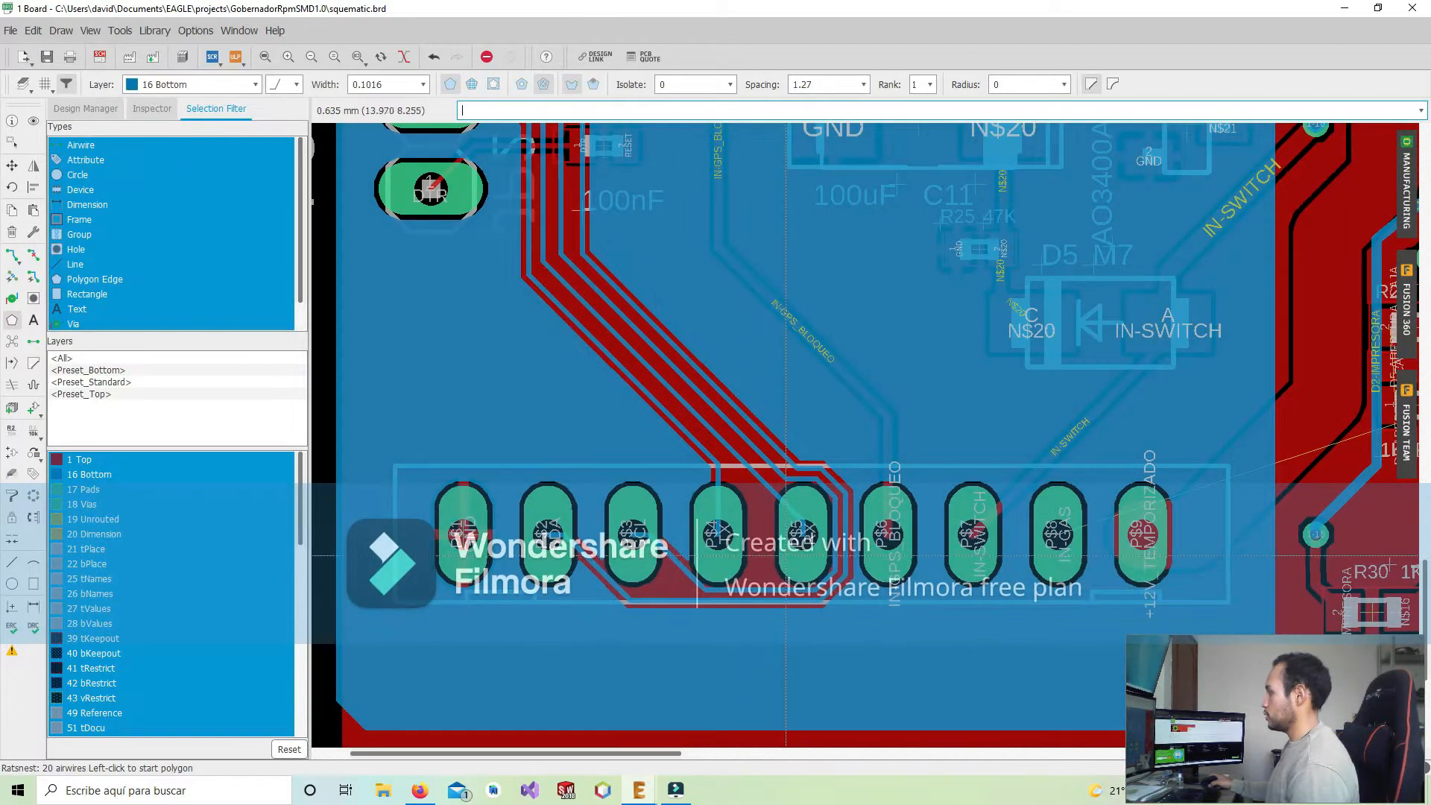
{"action": "middle_click_drag", "start_coordinate": [798, 505], "coordinate": [809, 603]}
{"action": "scroll", "coordinate": [560, 690], "scroll_direction": "down", "scroll_amount": 2}
{"action": "middle_click_drag", "start_coordinate": [580, 352], "coordinate": [564, 428]}
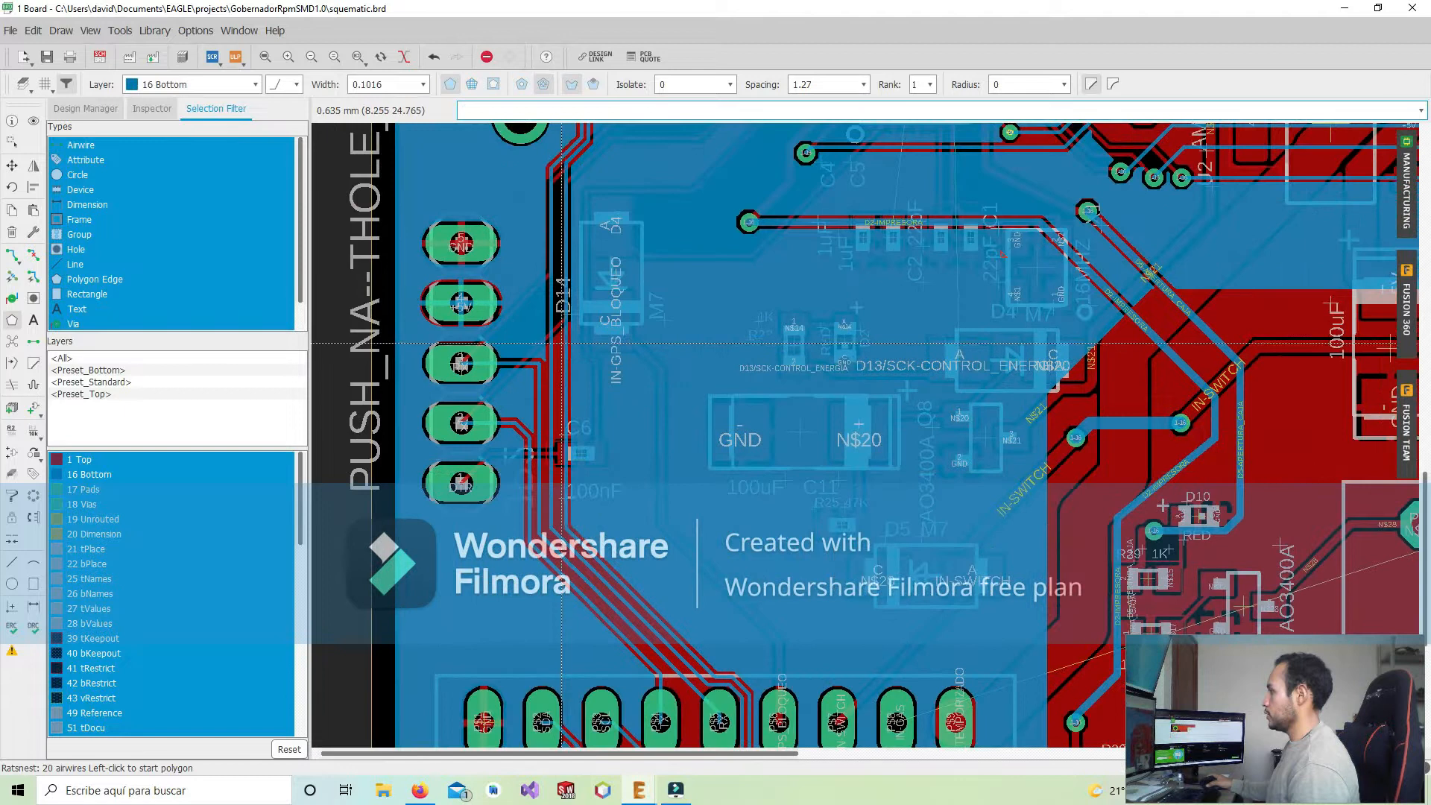
{"action": "middle_click_drag", "start_coordinate": [533, 371], "coordinate": [600, 441]}
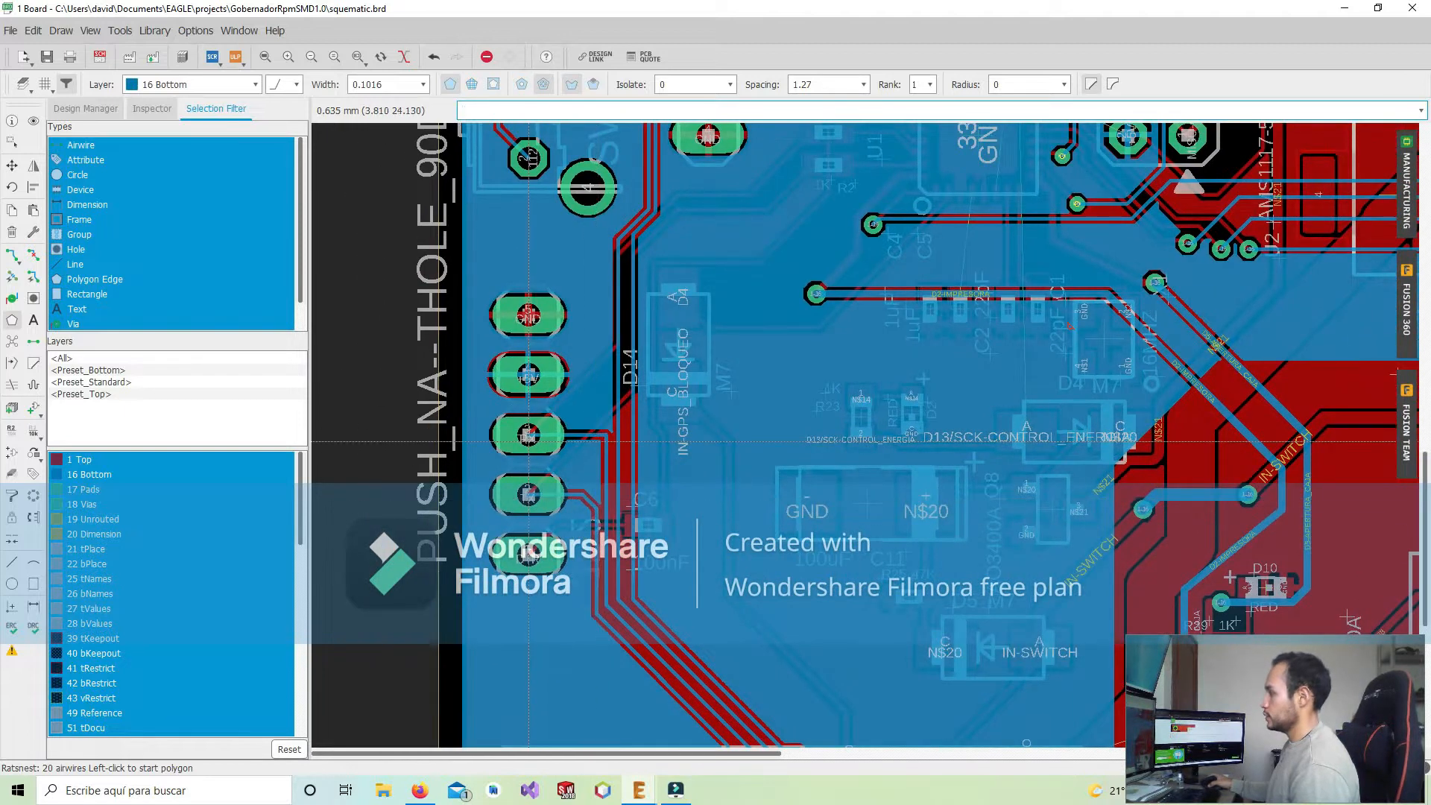
{"action": "scroll", "coordinate": [530, 441], "scroll_direction": "up", "scroll_amount": 4}
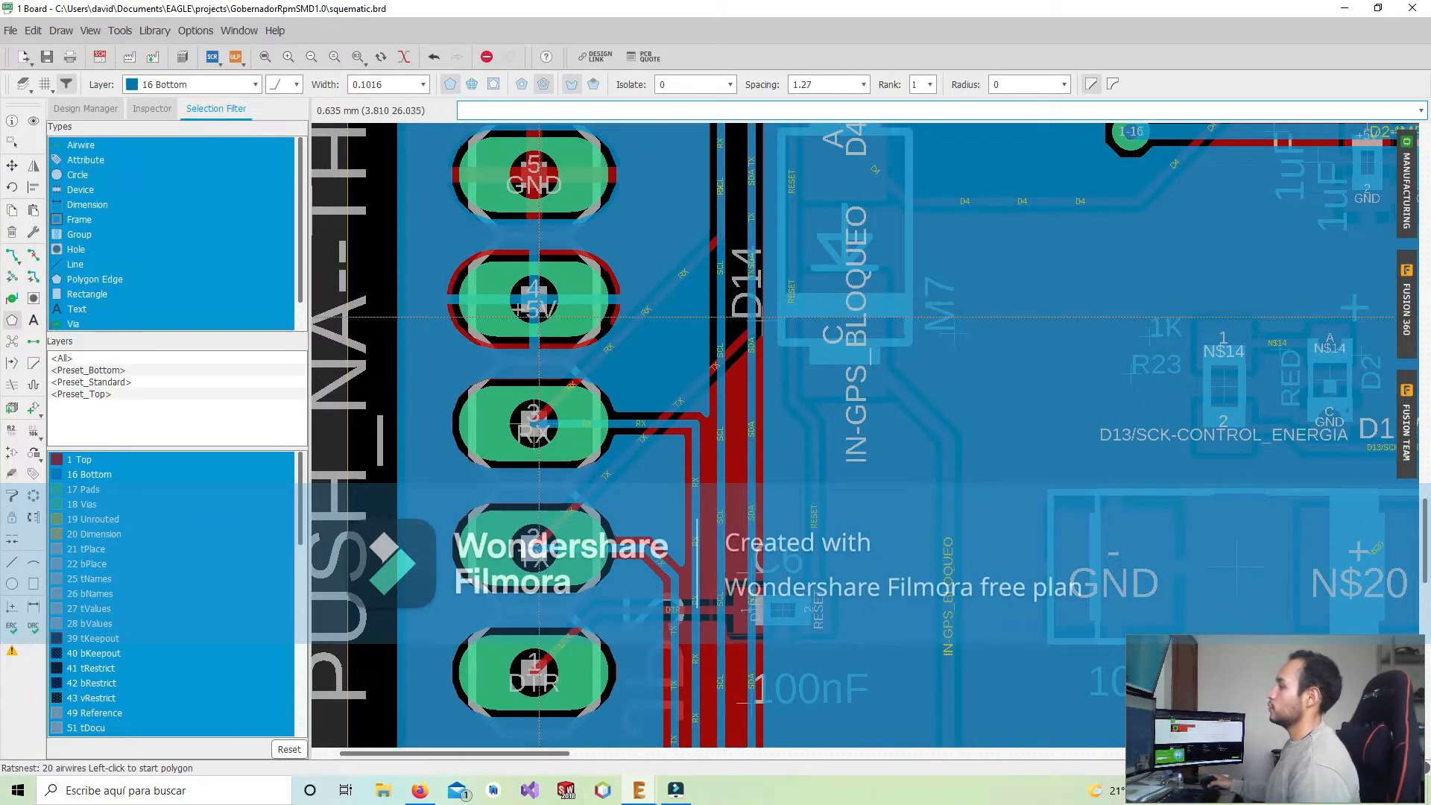
{"action": "scroll", "coordinate": [539, 318], "scroll_direction": "down", "scroll_amount": 5}
{"action": "middle_click_drag", "start_coordinate": [680, 146], "coordinate": [500, 375]}
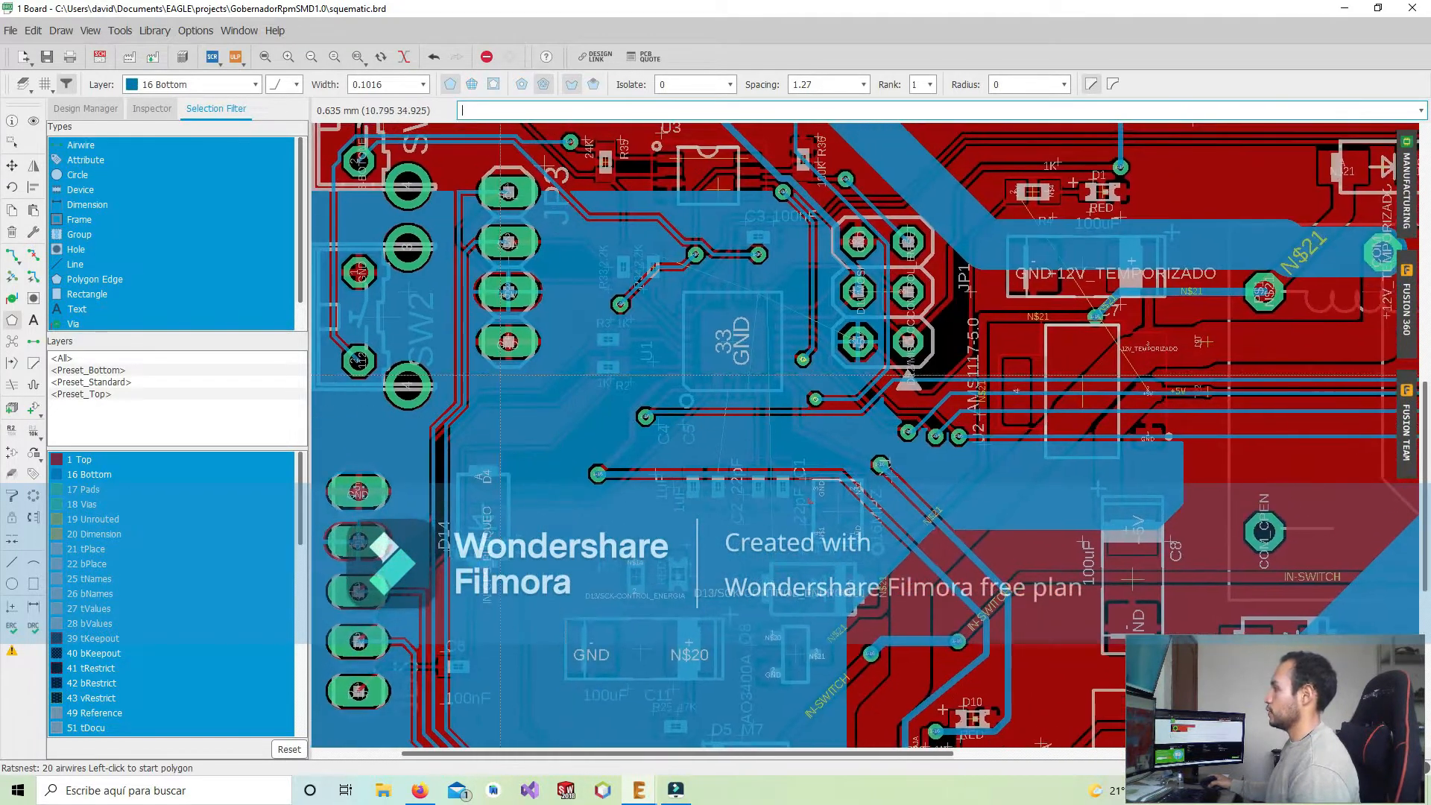
Examine the polygon's copper around U1, JP3 and JP1, including the vias and +5V pads near R33 and R34
{"action": "scroll", "coordinate": [500, 375], "scroll_direction": "up", "scroll_amount": 2}
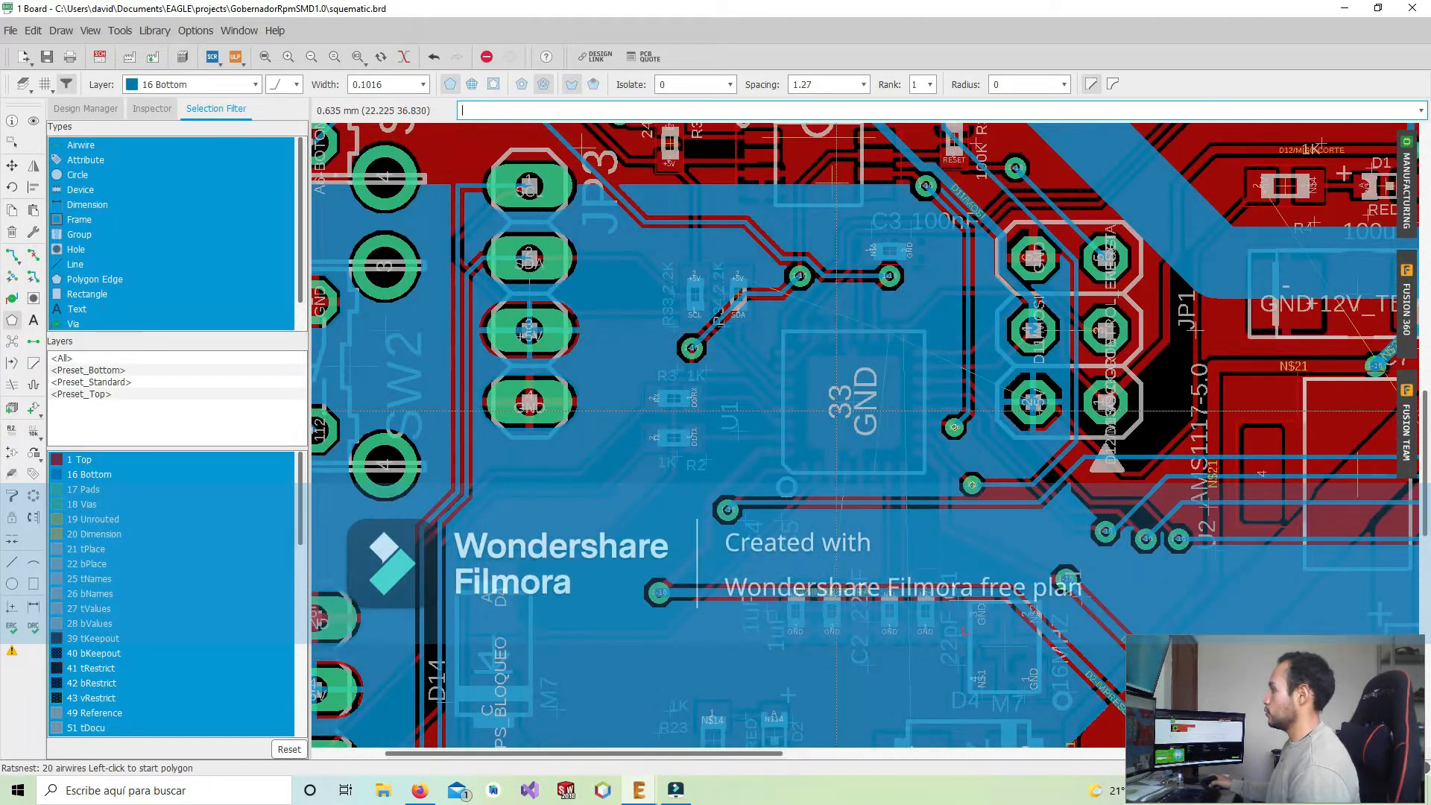
{"action": "middle_click_drag", "start_coordinate": [837, 411], "coordinate": [788, 389]}
{"action": "scroll", "coordinate": [788, 390], "scroll_direction": "up", "scroll_amount": 2}
{"action": "scroll", "coordinate": [788, 389], "scroll_direction": "down", "scroll_amount": 1}
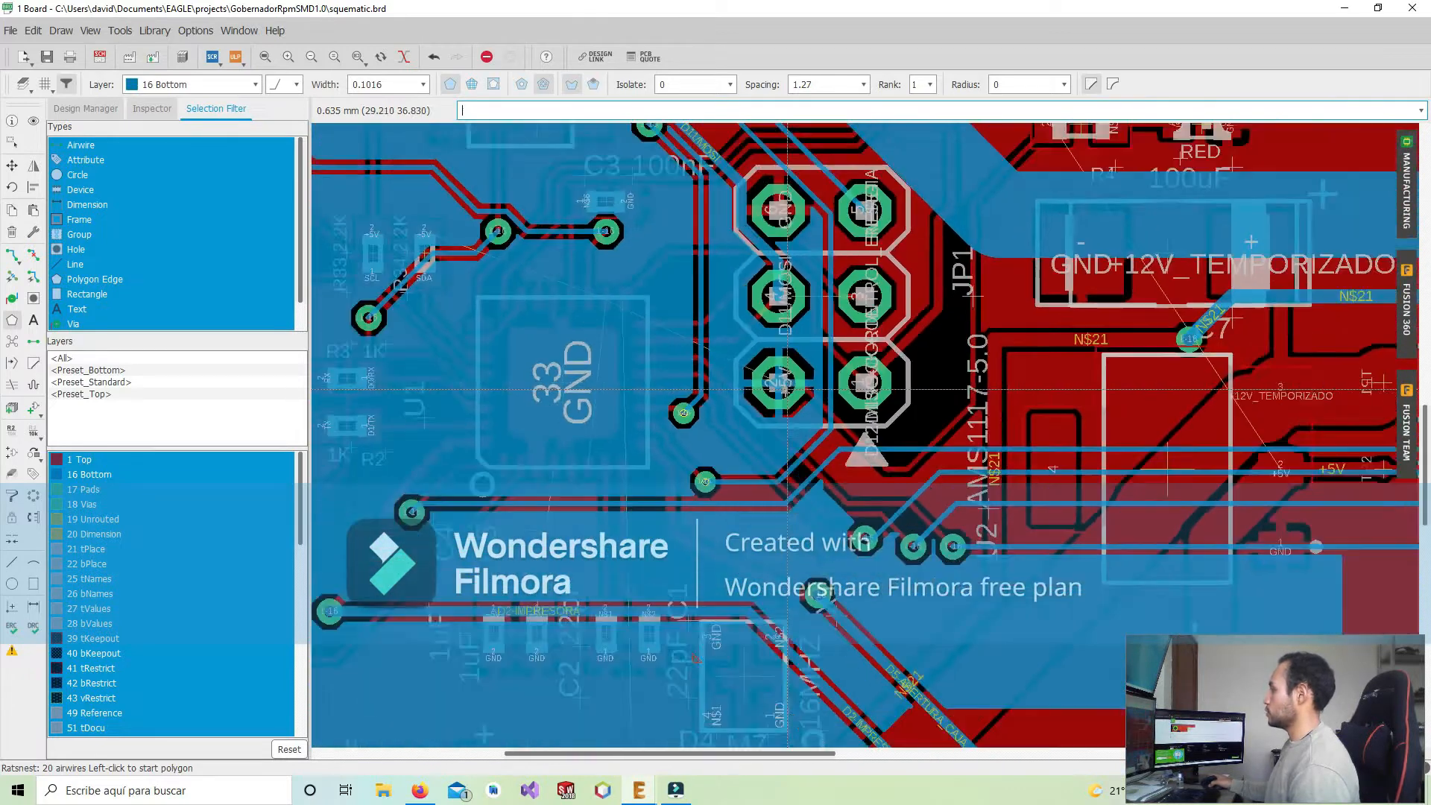
{"action": "scroll", "coordinate": [788, 390], "scroll_direction": "down", "scroll_amount": 1}
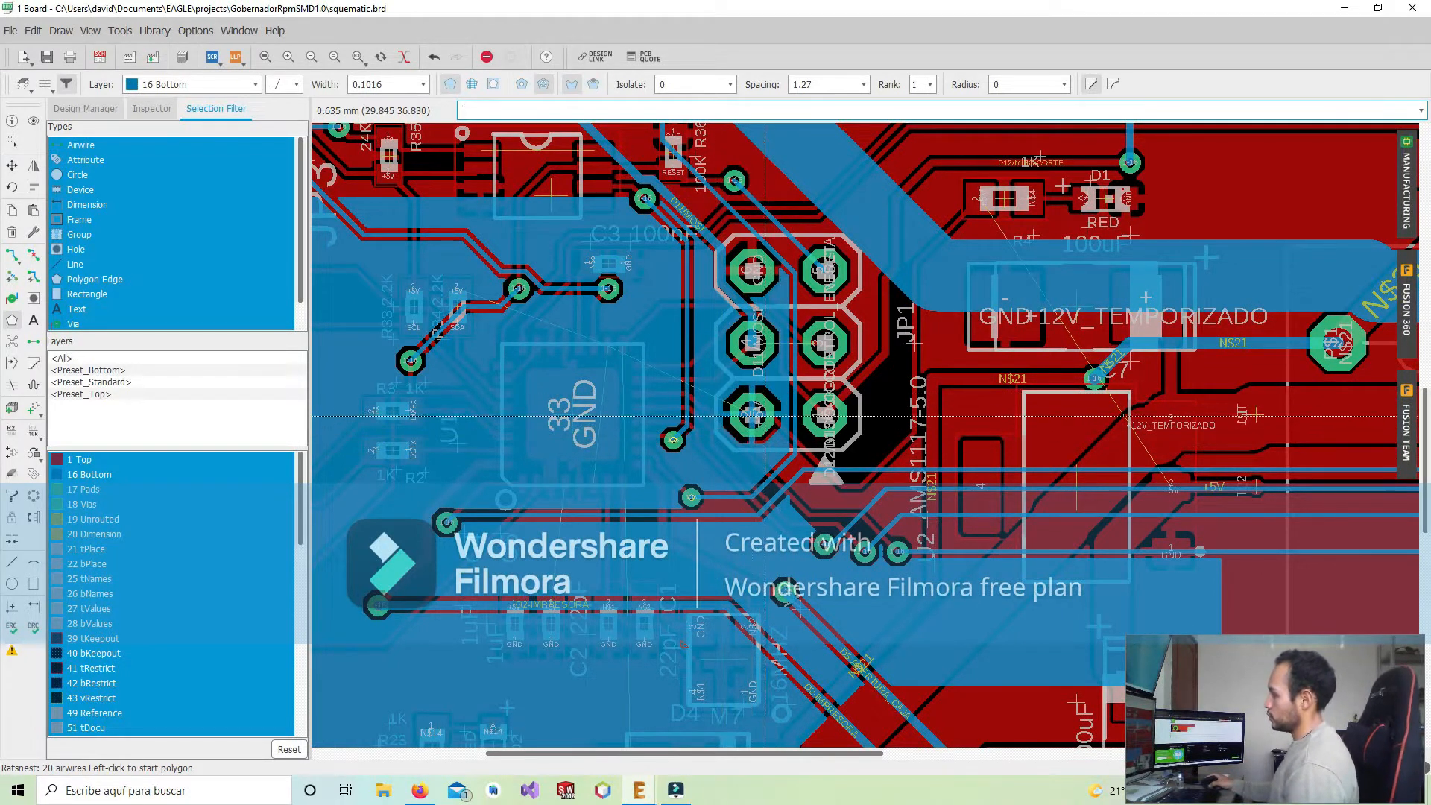
{"action": "middle_click_drag", "start_coordinate": [515, 479], "coordinate": [702, 447]}
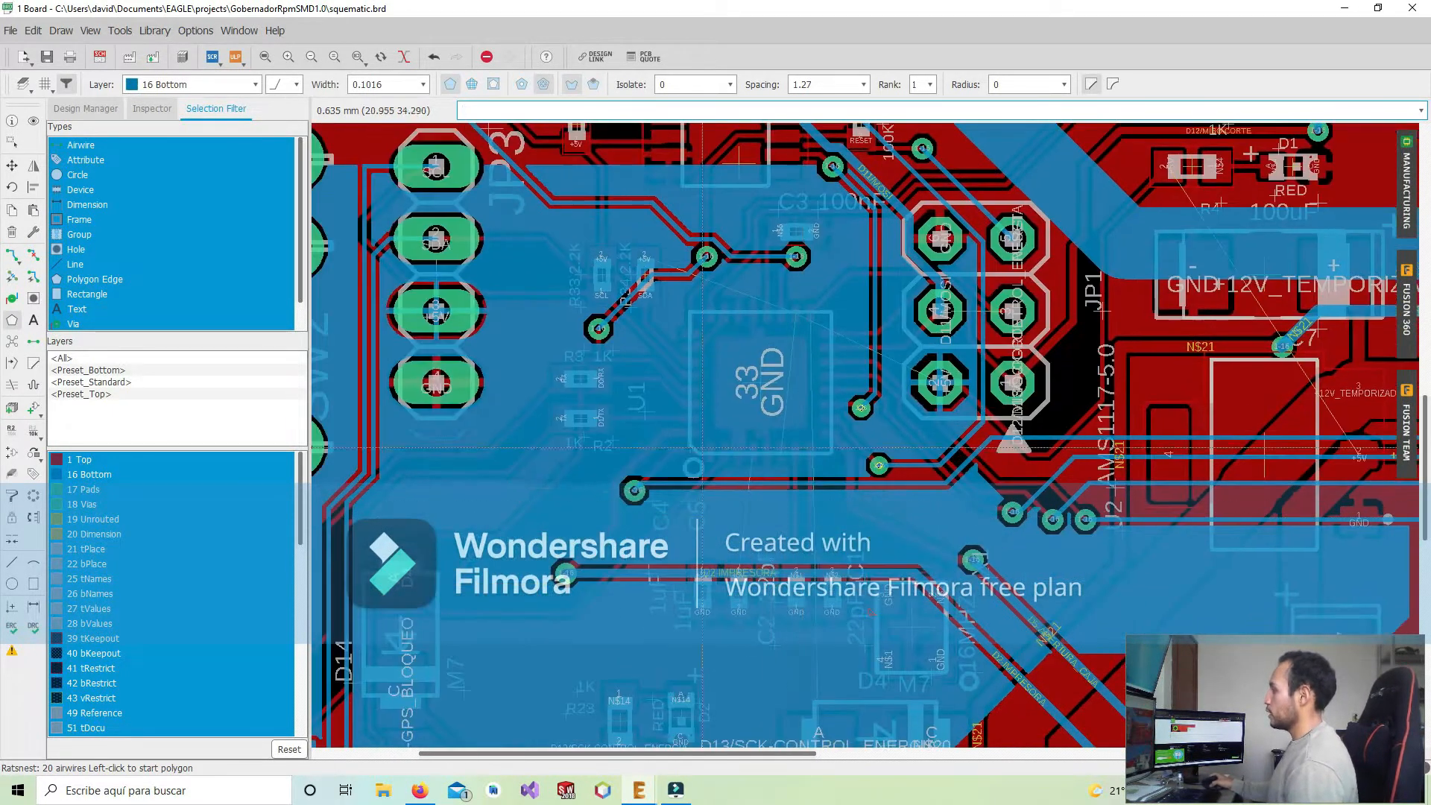
{"action": "scroll", "coordinate": [636, 328], "scroll_direction": "up", "scroll_amount": 2}
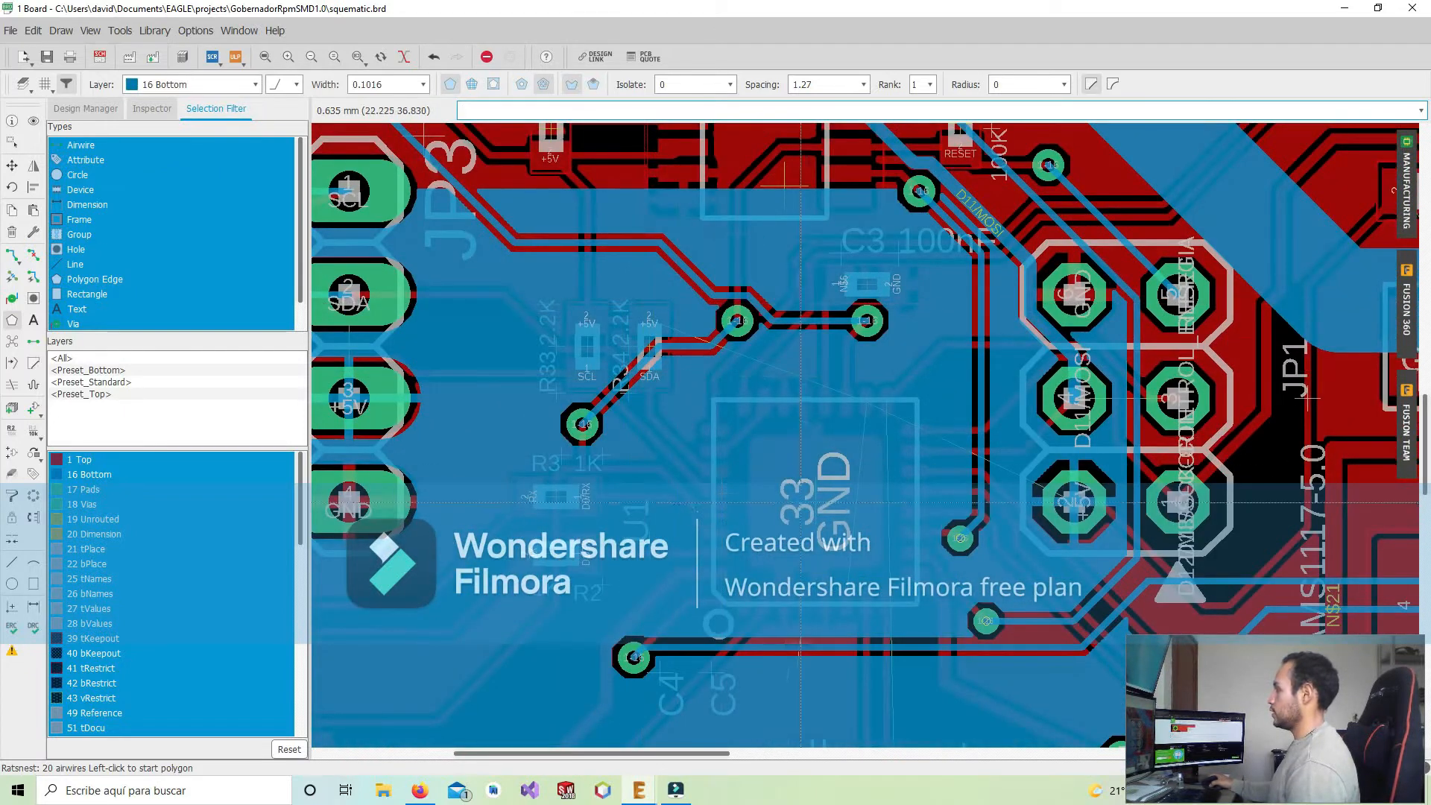
{"action": "scroll", "coordinate": [794, 452], "scroll_direction": "up", "scroll_amount": 4}
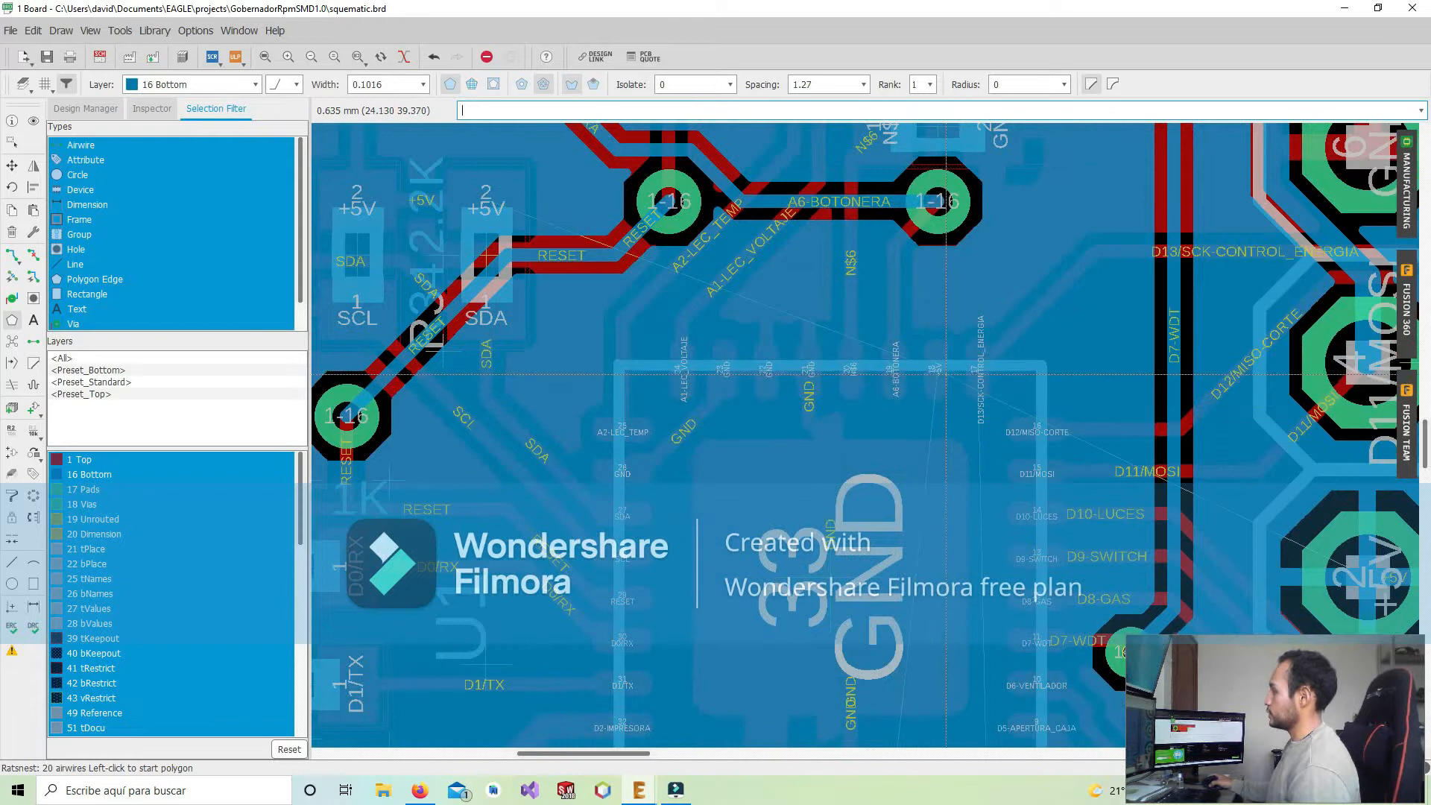
{"action": "middle_click_drag", "start_coordinate": [998, 284], "coordinate": [1050, 425]}
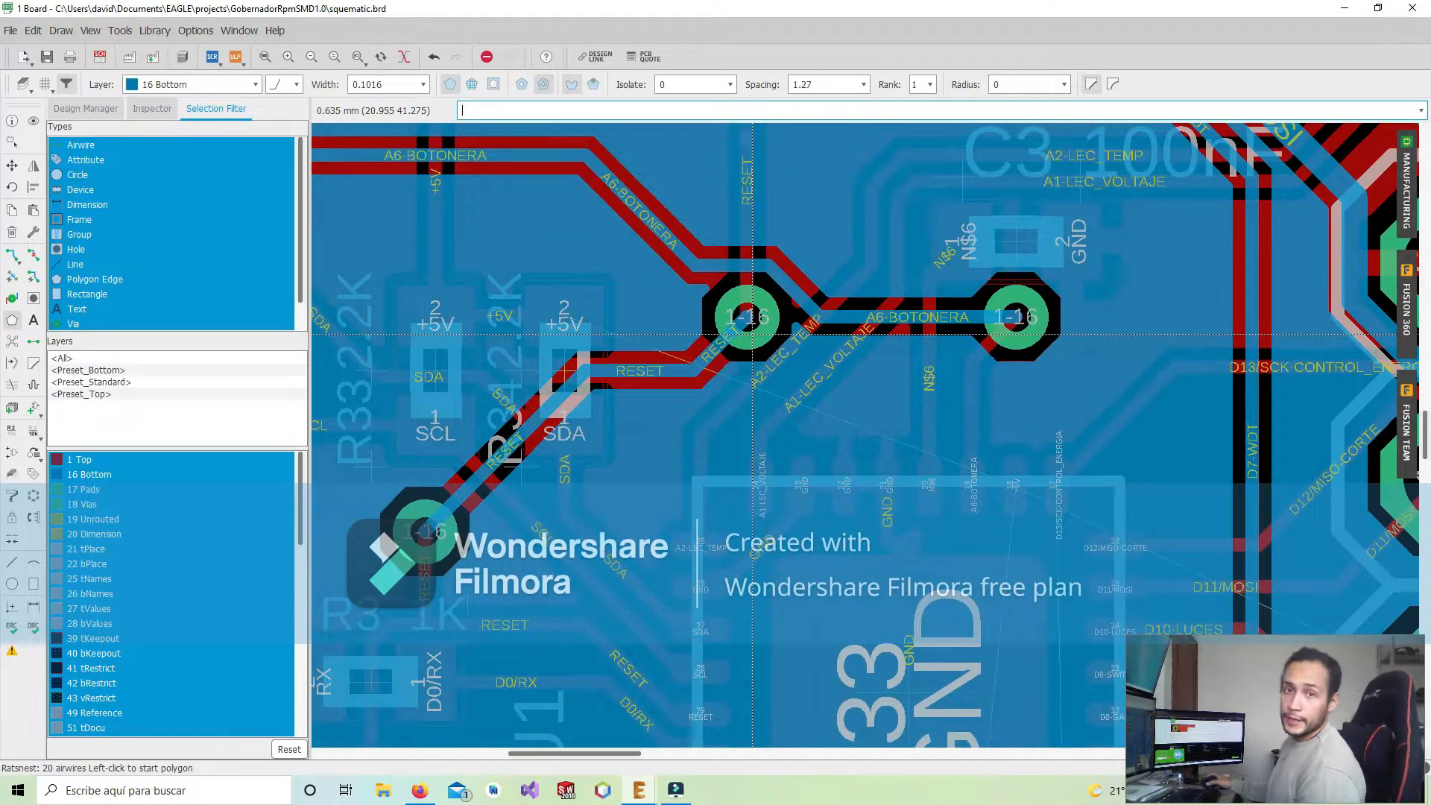
{"action": "middle_click_drag", "start_coordinate": [1013, 490], "coordinate": [947, 389]}
{"action": "scroll", "coordinate": [947, 389], "scroll_direction": "down", "scroll_amount": 4}
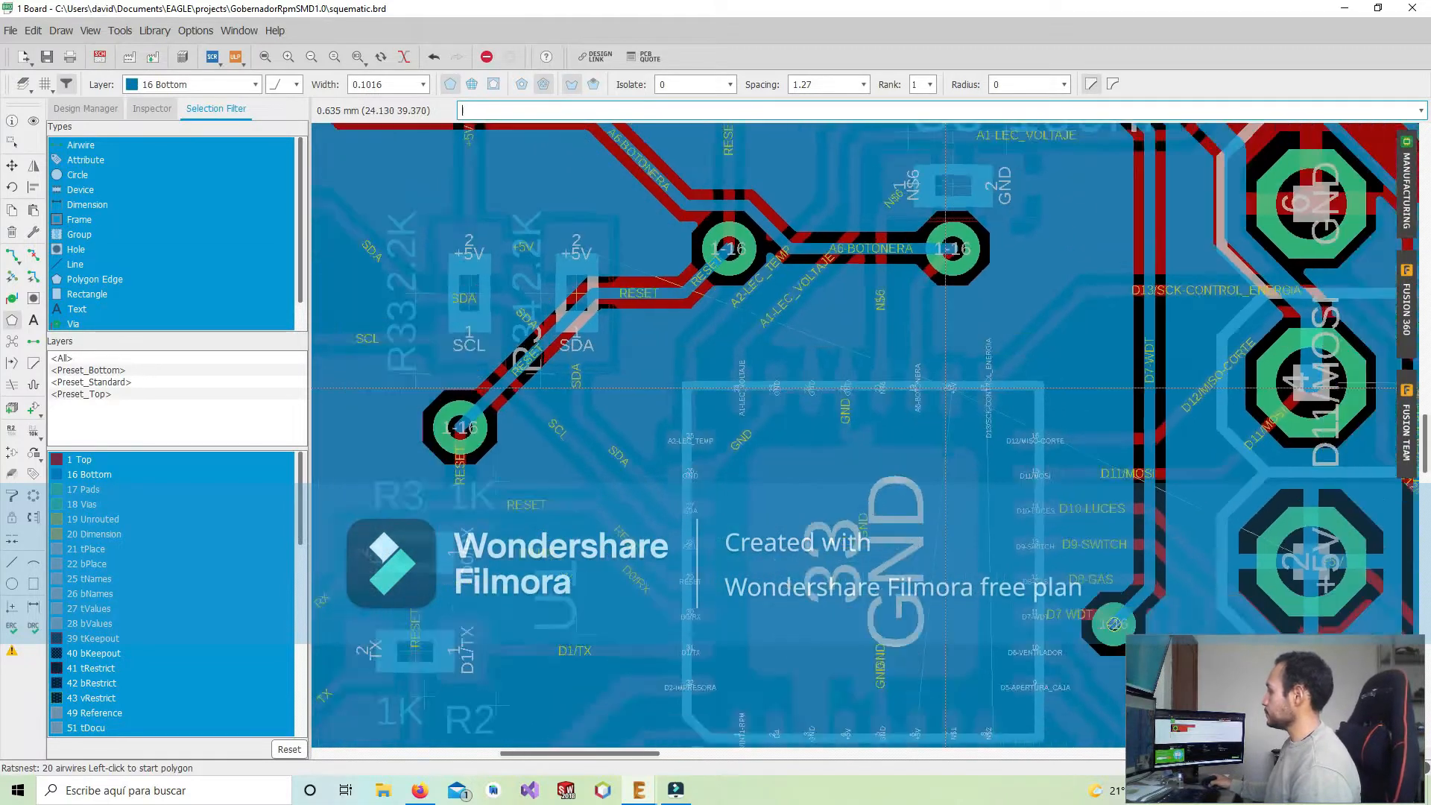
{"action": "scroll", "coordinate": [846, 488], "scroll_direction": "down", "scroll_amount": 4}
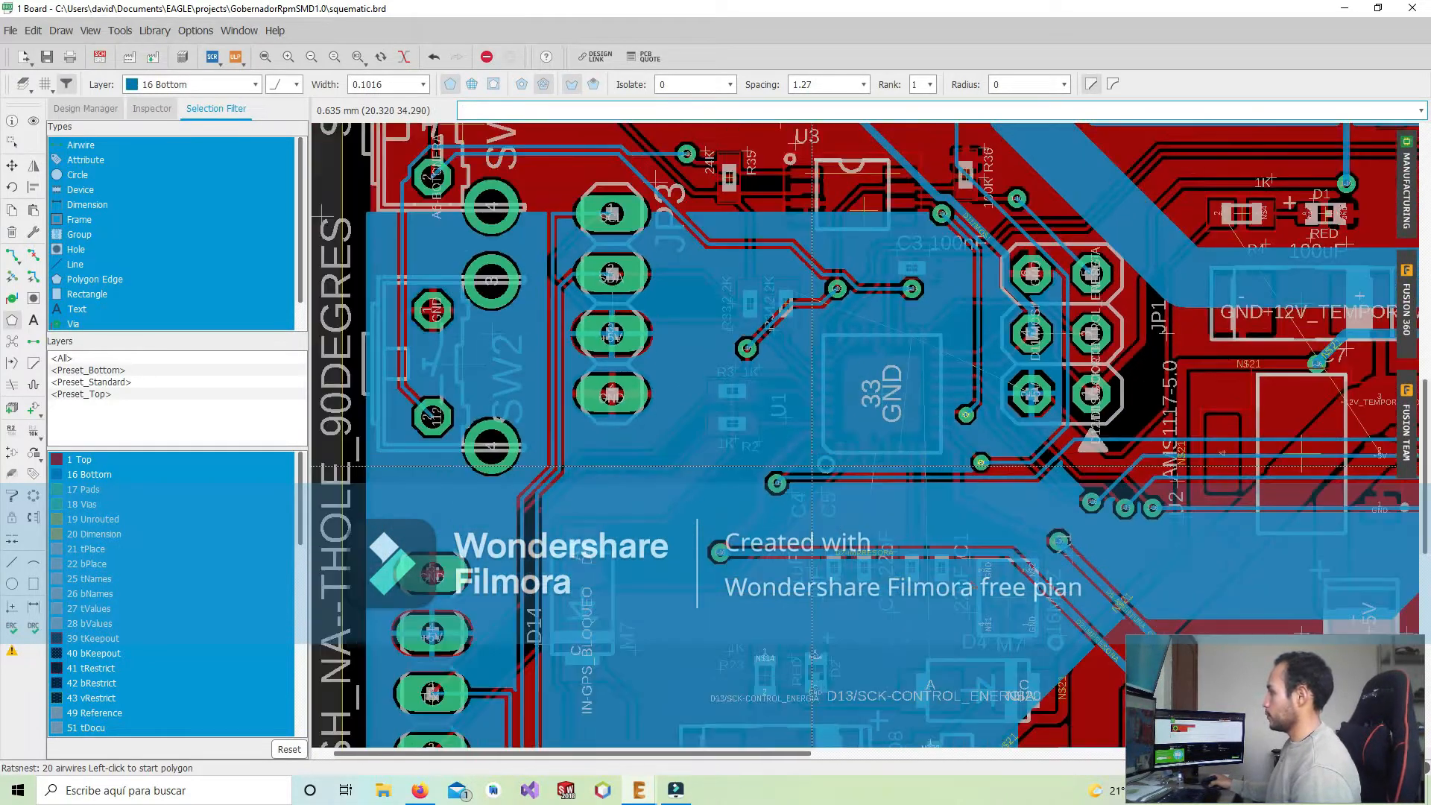
Check the polygon's passage from C8 towards U1, between the D5-APERTURA_CAJA via and the three vias beside U2
{"action": "middle_click_drag", "start_coordinate": [954, 498], "coordinate": [792, 380]}
{"action": "middle_click_drag", "start_coordinate": [792, 431], "coordinate": [818, 454]}
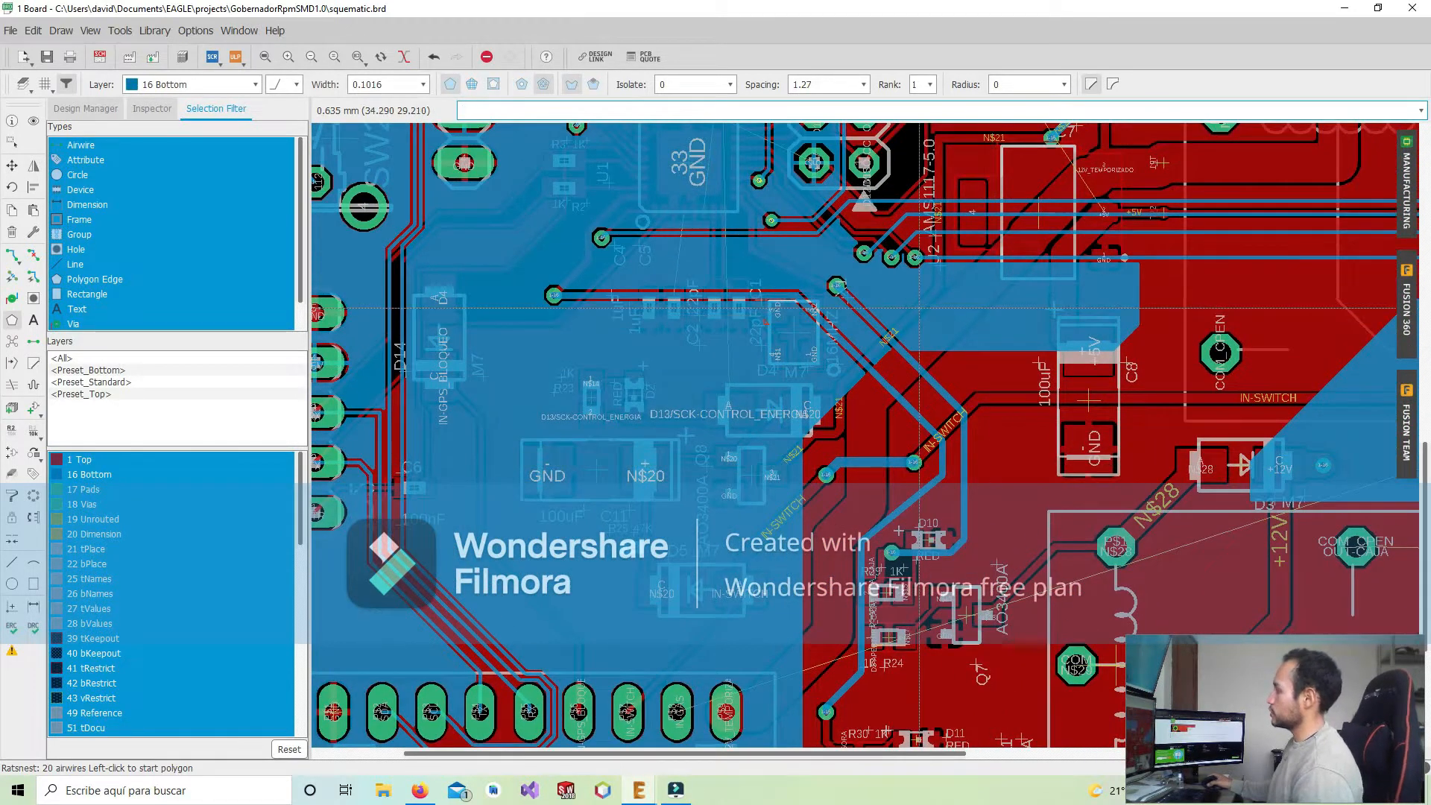
{"action": "middle_click_drag", "start_coordinate": [737, 328], "coordinate": [761, 426]}
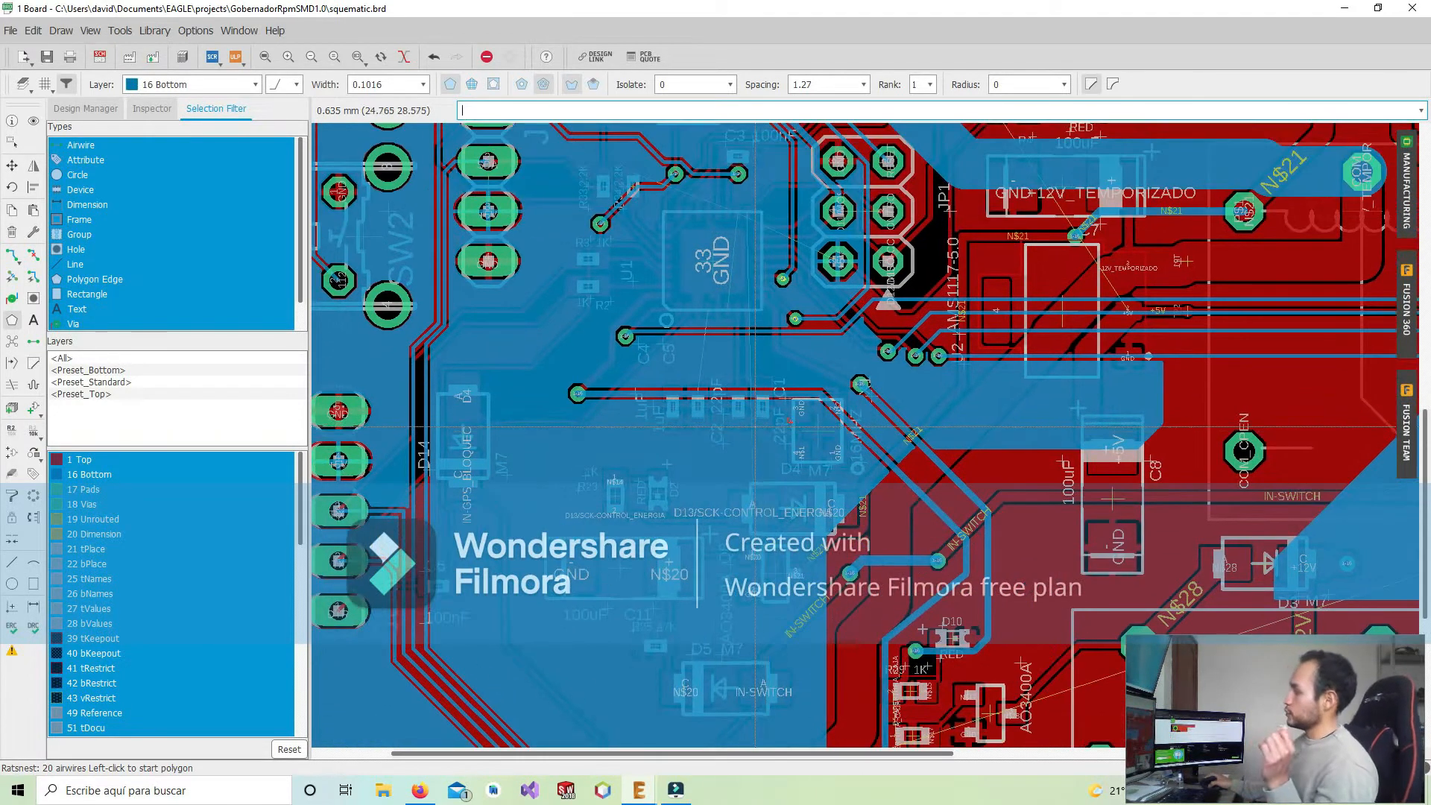
{"action": "middle_click_drag", "start_coordinate": [898, 509], "coordinate": [841, 423]}
{"action": "scroll", "coordinate": [723, 403], "scroll_direction": "down", "scroll_amount": 2}
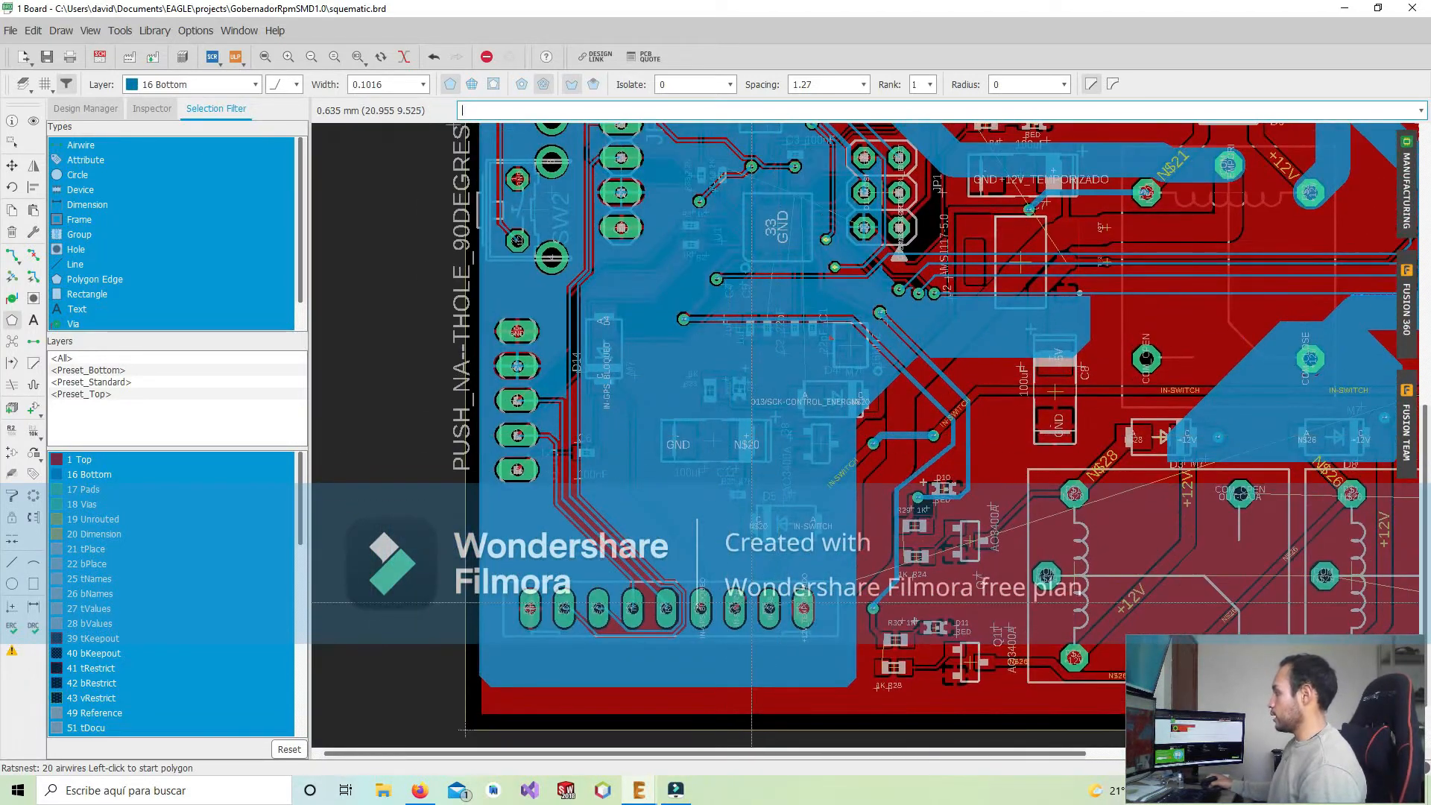
{"action": "middle_click_drag", "start_coordinate": [768, 311], "coordinate": [750, 314]}
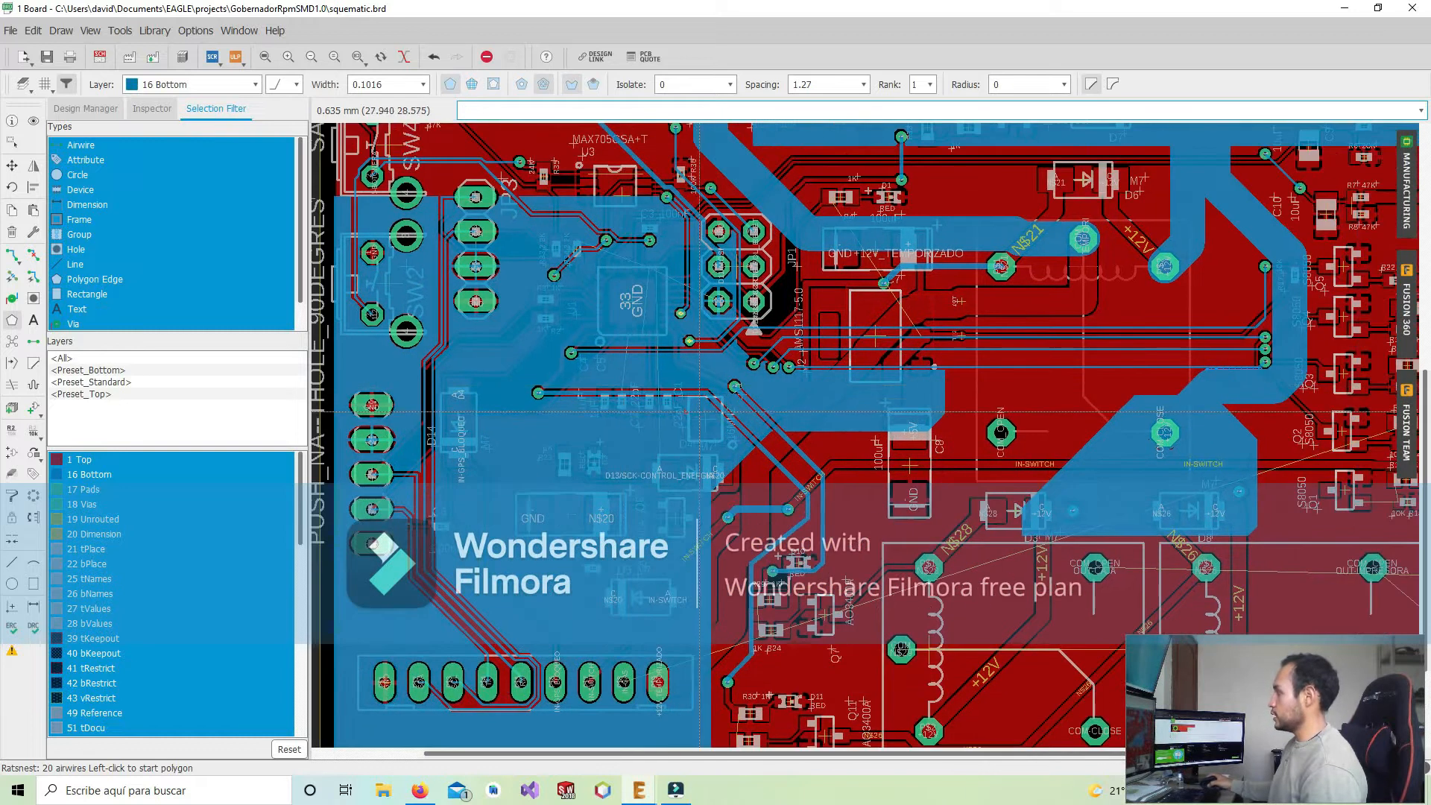
{"action": "scroll", "coordinate": [789, 405], "scroll_direction": "up", "scroll_amount": 4}
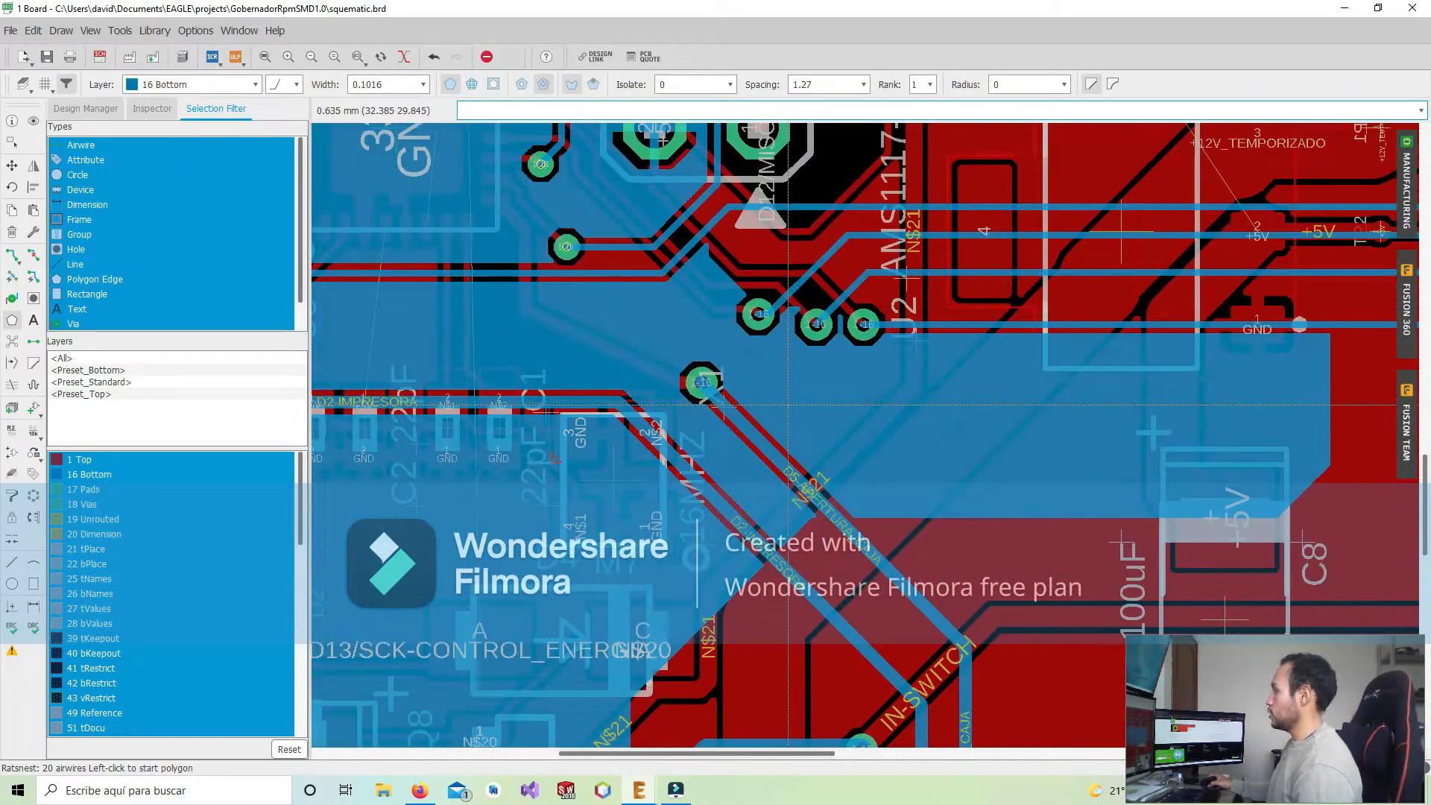
{"action": "scroll", "coordinate": [784, 403], "scroll_direction": "up", "scroll_amount": 2}
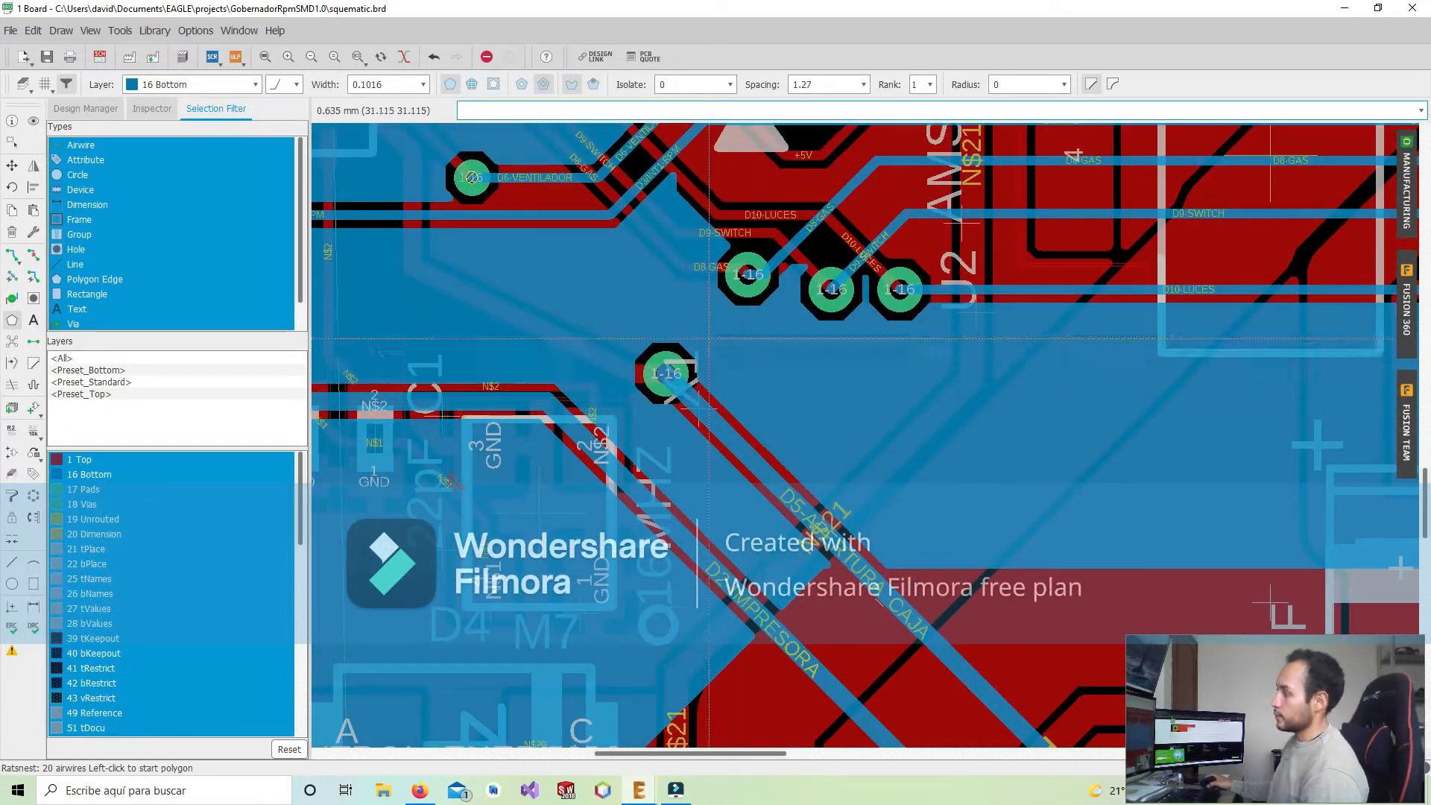
{"action": "scroll", "coordinate": [725, 343], "scroll_direction": "down", "scroll_amount": 6}
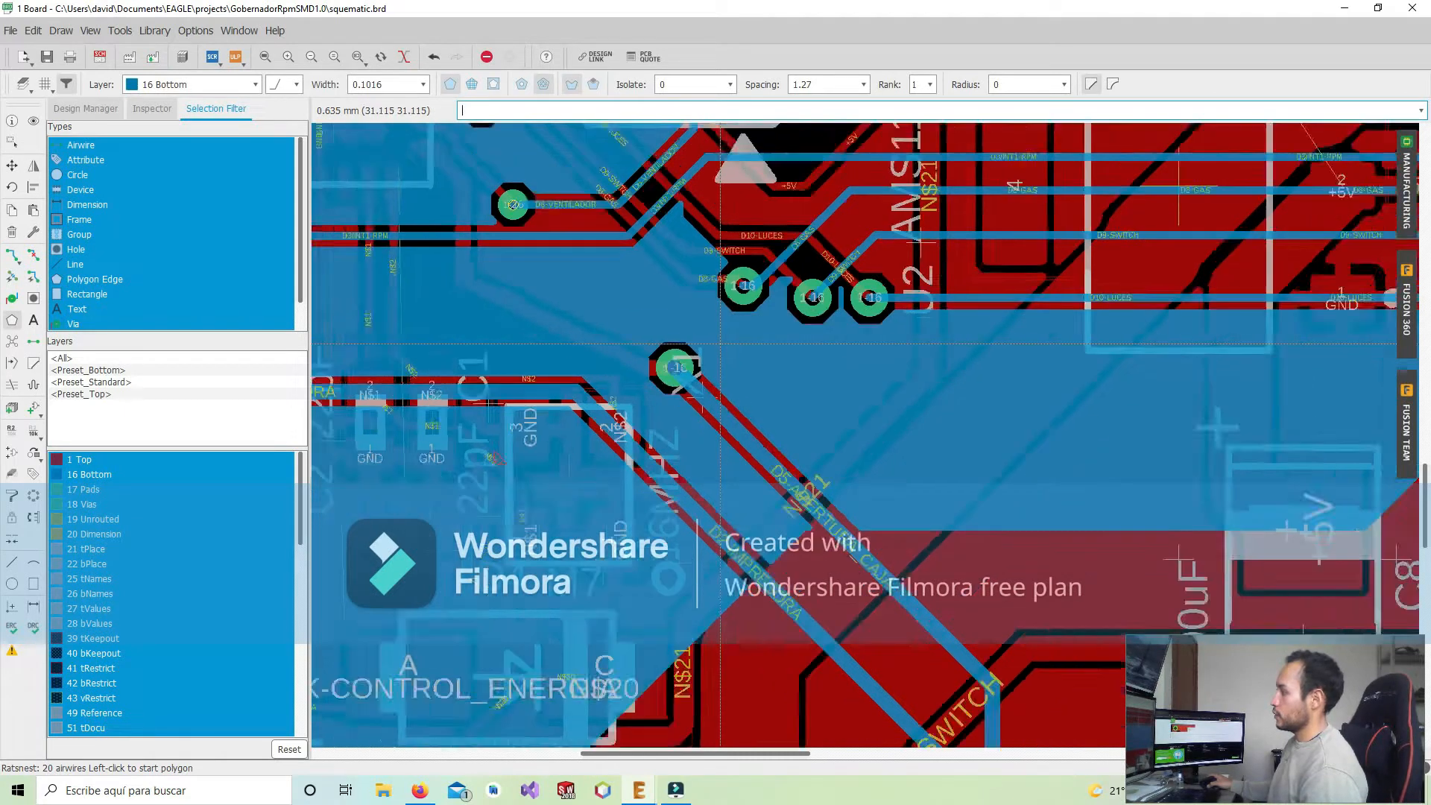
{"action": "middle_click_drag", "start_coordinate": [942, 423], "coordinate": [843, 403]}
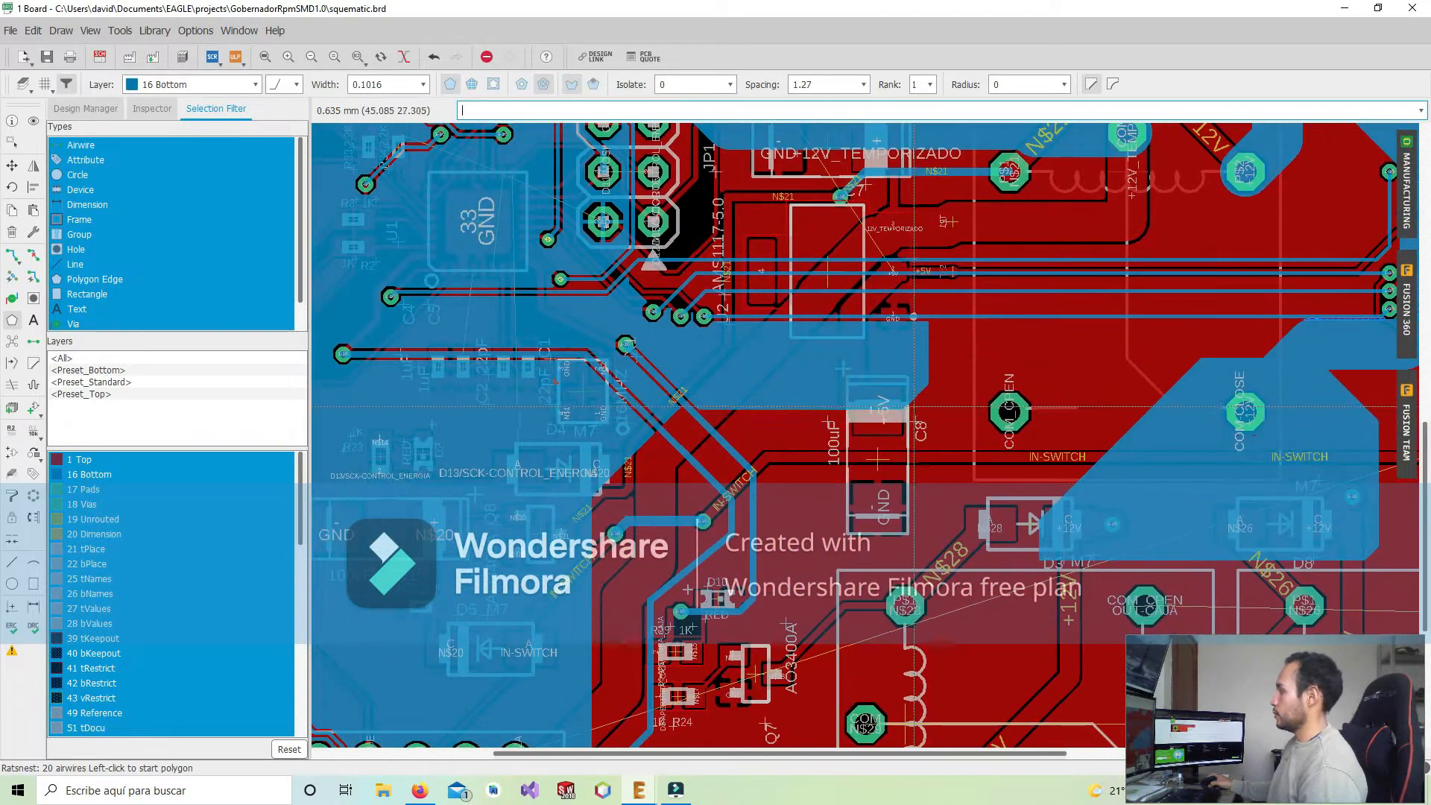
{"action": "scroll", "coordinate": [686, 352], "scroll_direction": "up", "scroll_amount": 6}
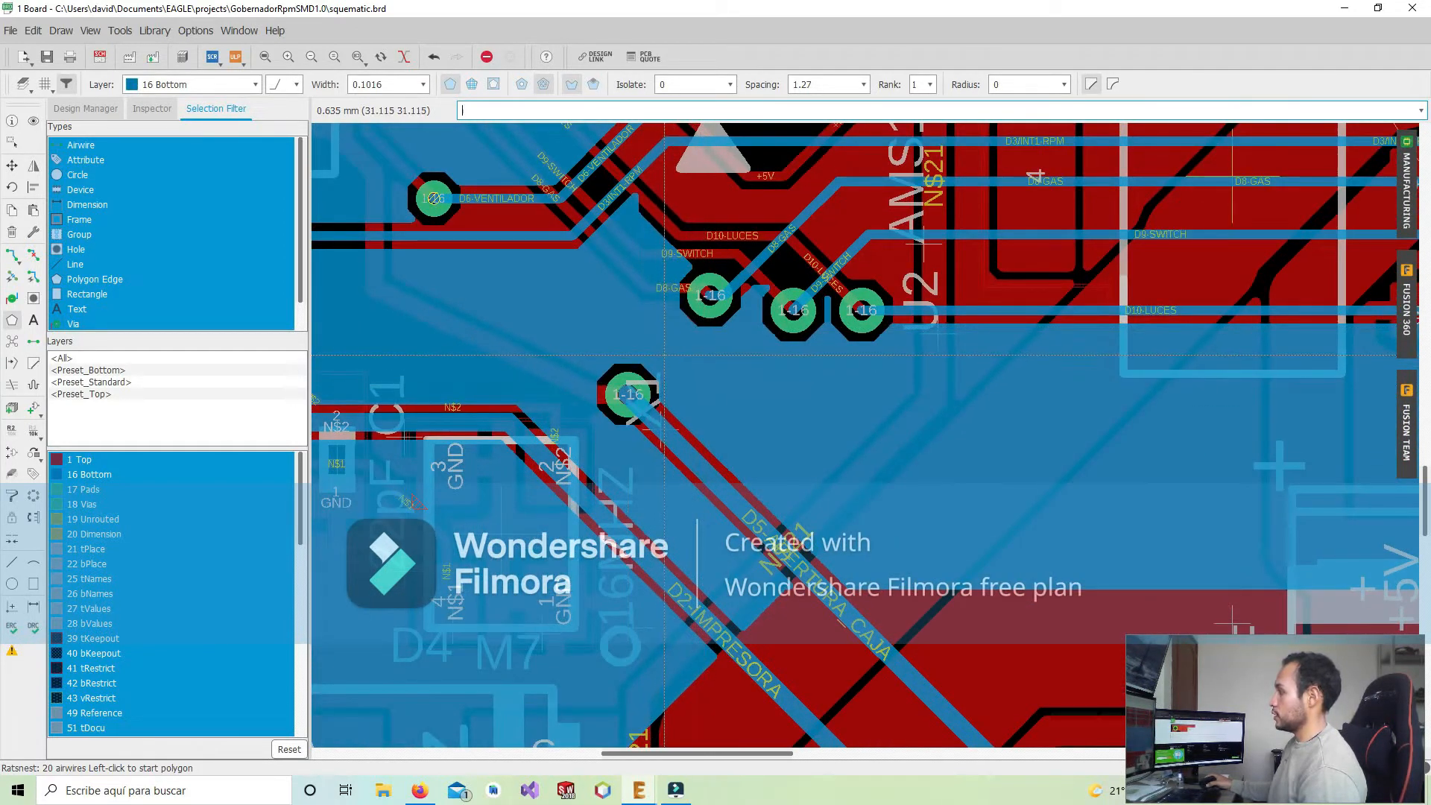
{"action": "scroll", "coordinate": [676, 353], "scroll_direction": "down", "scroll_amount": 5}
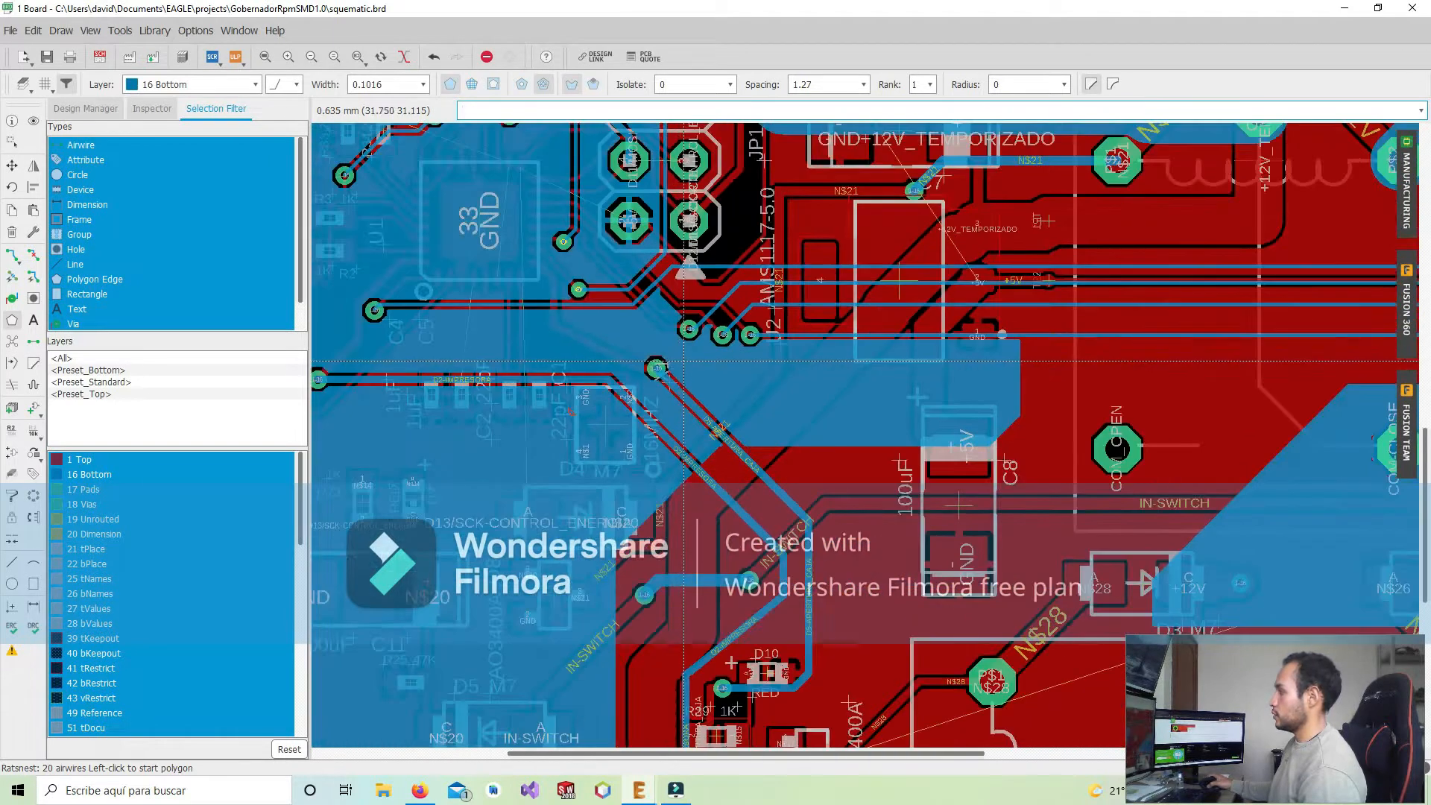
{"action": "middle_click_drag", "start_coordinate": [679, 344], "coordinate": [697, 365]}
{"action": "scroll", "coordinate": [697, 364], "scroll_direction": "up", "scroll_amount": 2}
{"action": "scroll", "coordinate": [699, 363], "scroll_direction": "down", "scroll_amount": 5}
Open the properties of the +5V Bottom polygon's edge beside the five-pin header and apply a width of 0.3048
{"action": "key", "text": "F7"}
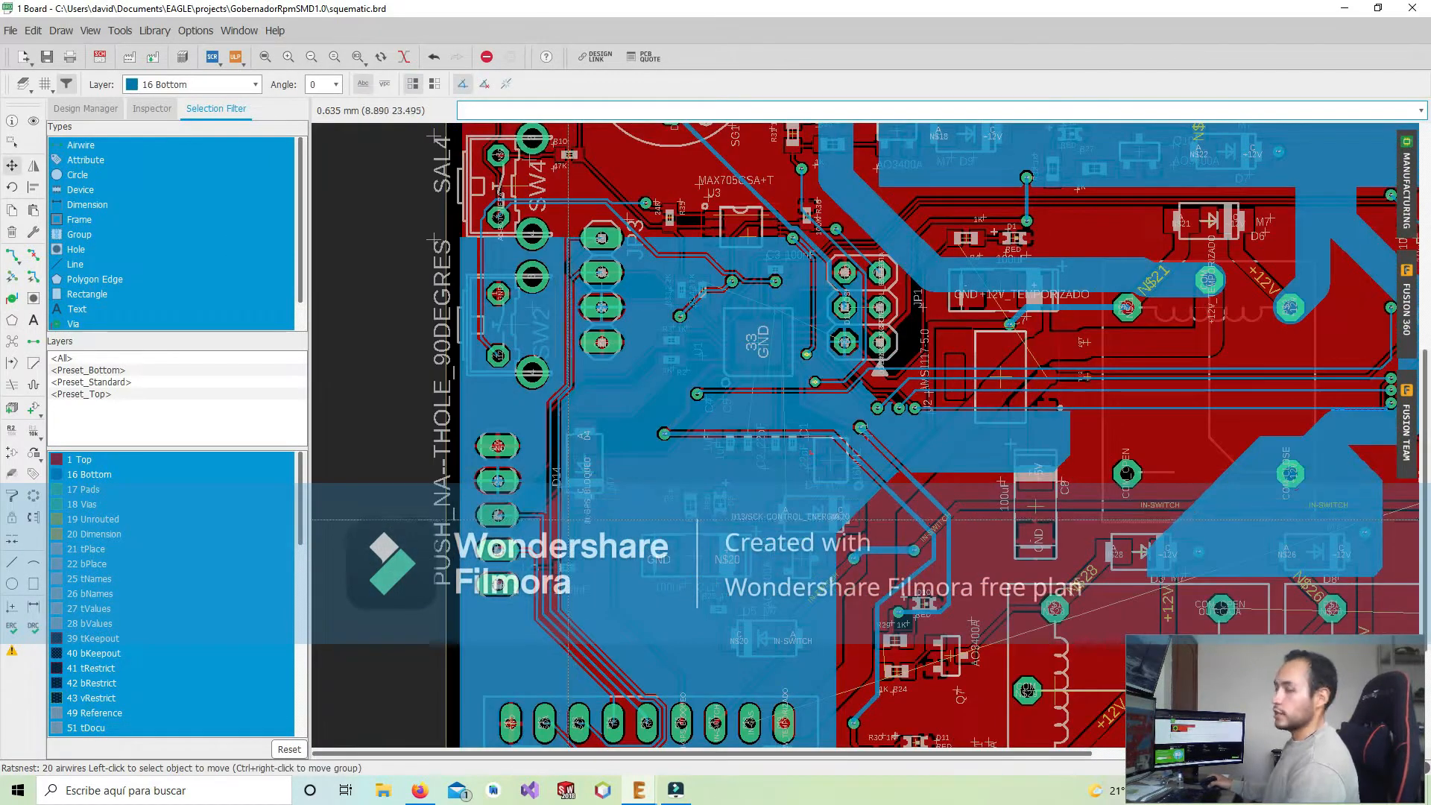
{"action": "scroll", "coordinate": [676, 384], "scroll_direction": "up", "scroll_amount": 2}
{"action": "scroll", "coordinate": [676, 384], "scroll_direction": "up", "scroll_amount": 2}
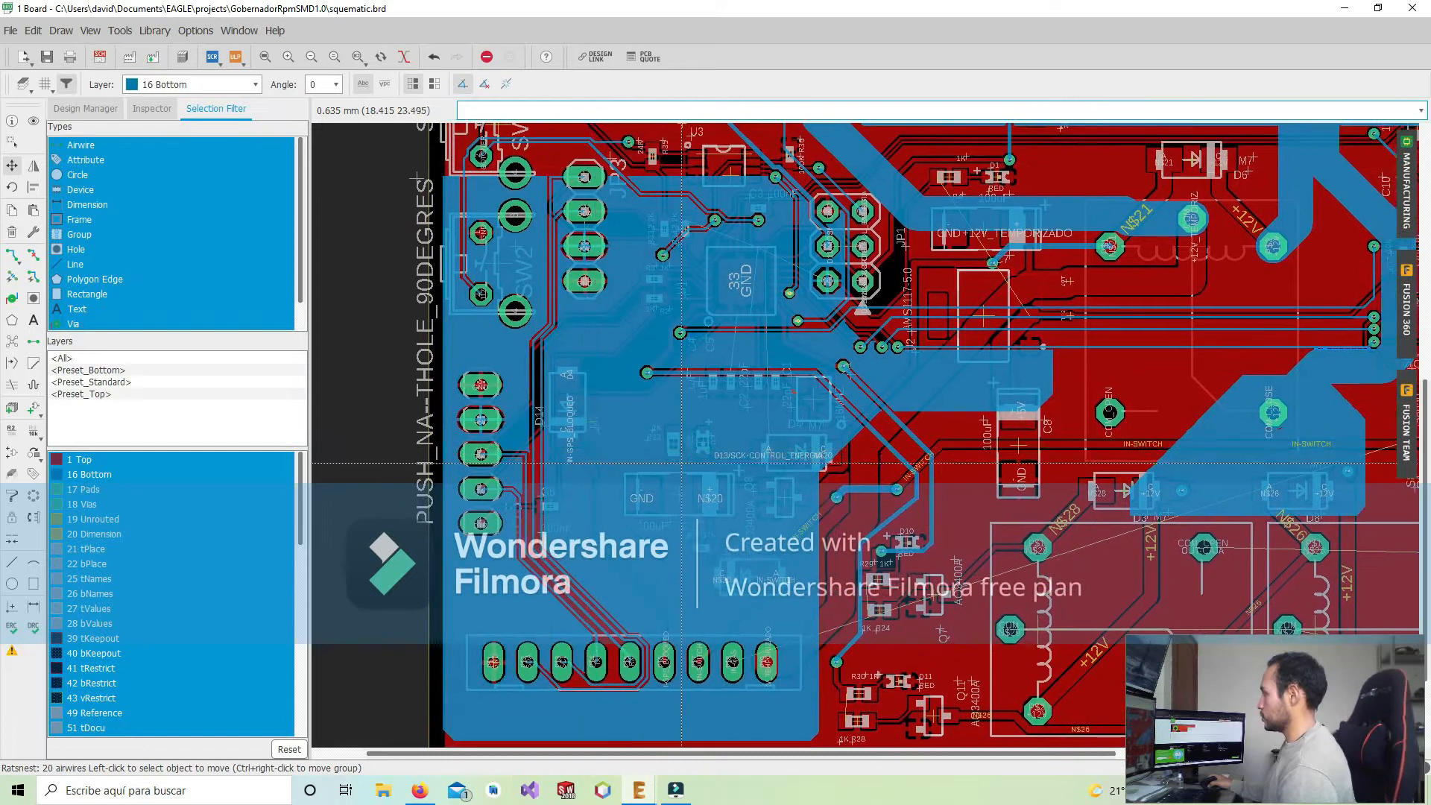
{"action": "scroll", "coordinate": [759, 450], "scroll_direction": "up", "scroll_amount": 1}
{"action": "middle_click_drag", "start_coordinate": [759, 450], "coordinate": [694, 392]}
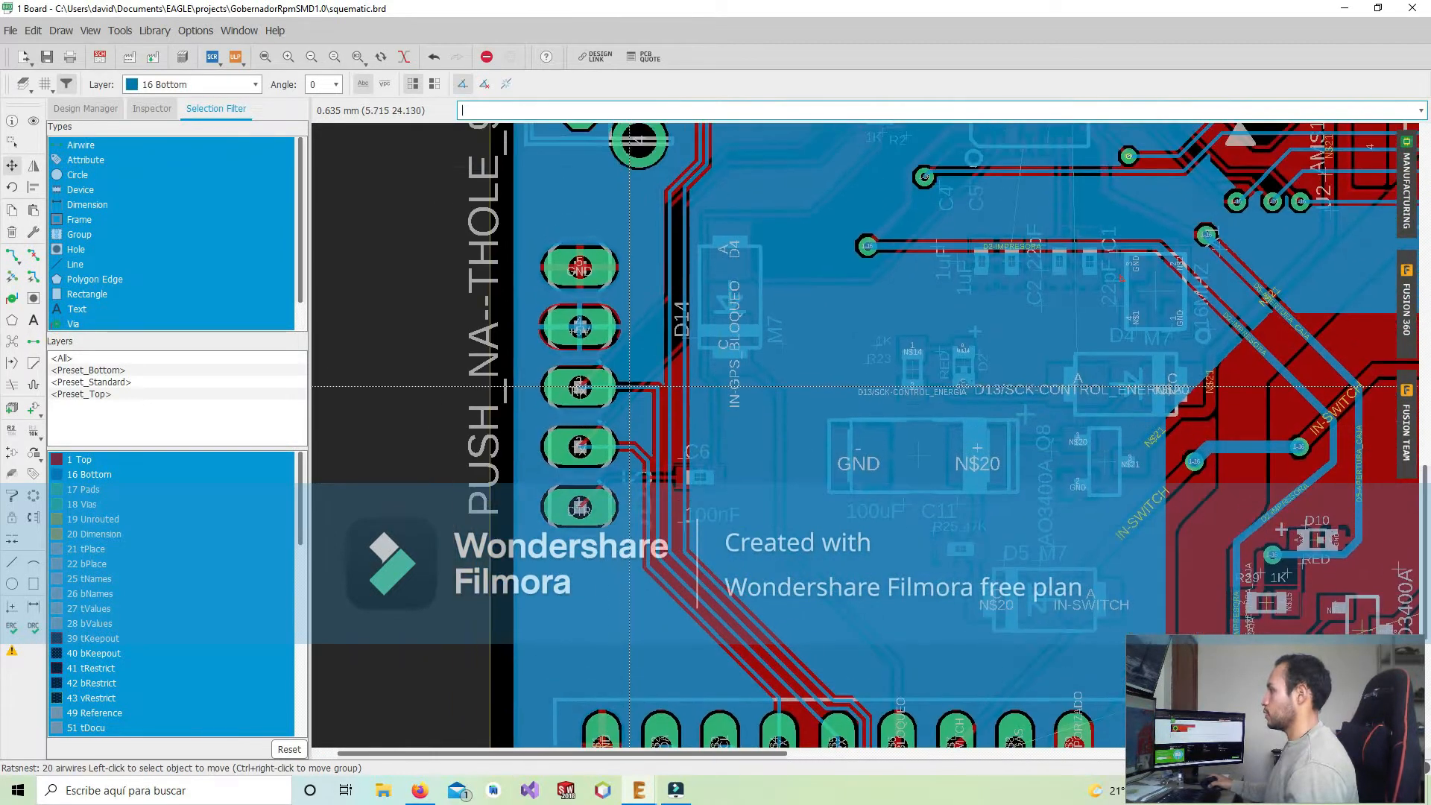
{"action": "scroll", "coordinate": [617, 348], "scroll_direction": "up", "scroll_amount": 2}
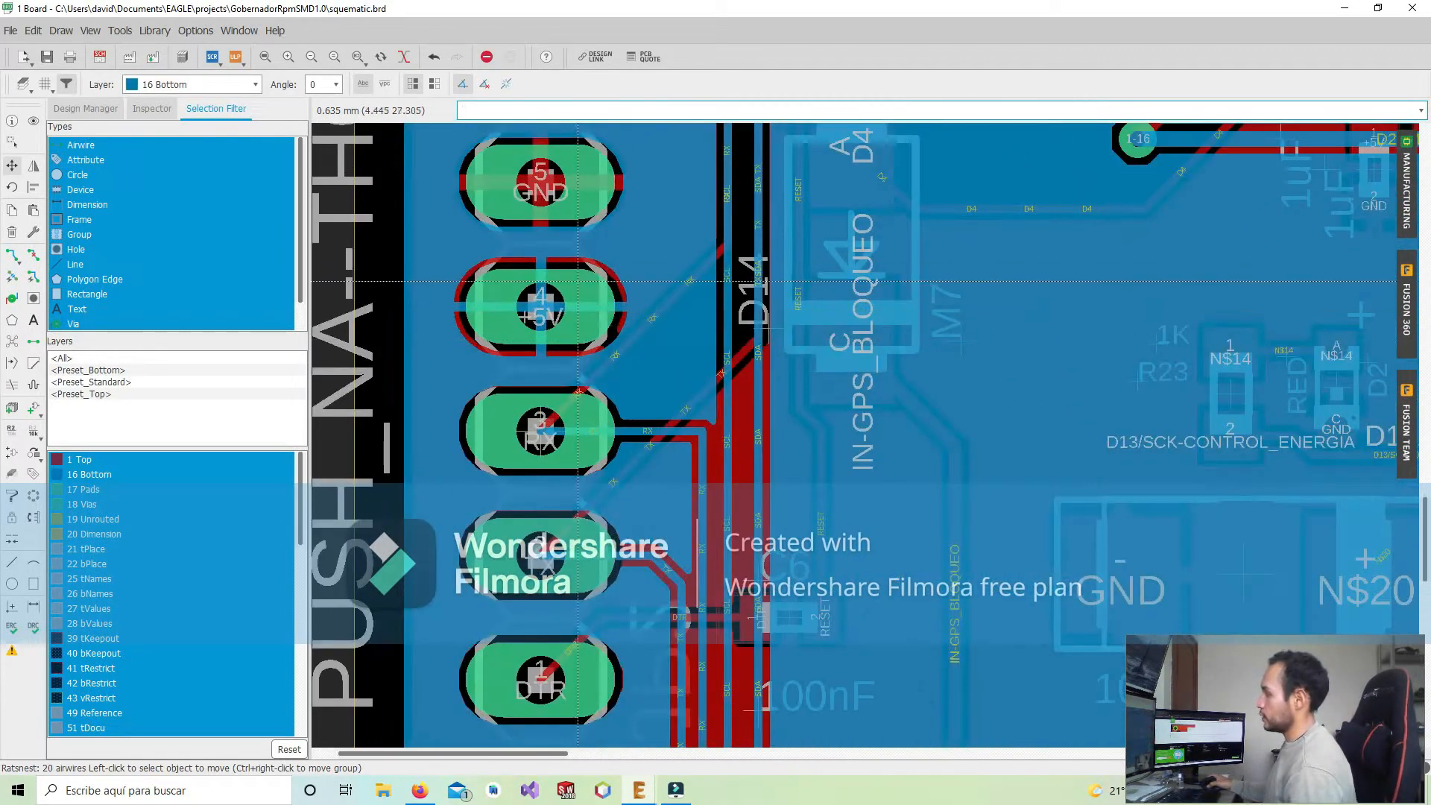
{"action": "middle_click_drag", "start_coordinate": [419, 376], "coordinate": [550, 169]}
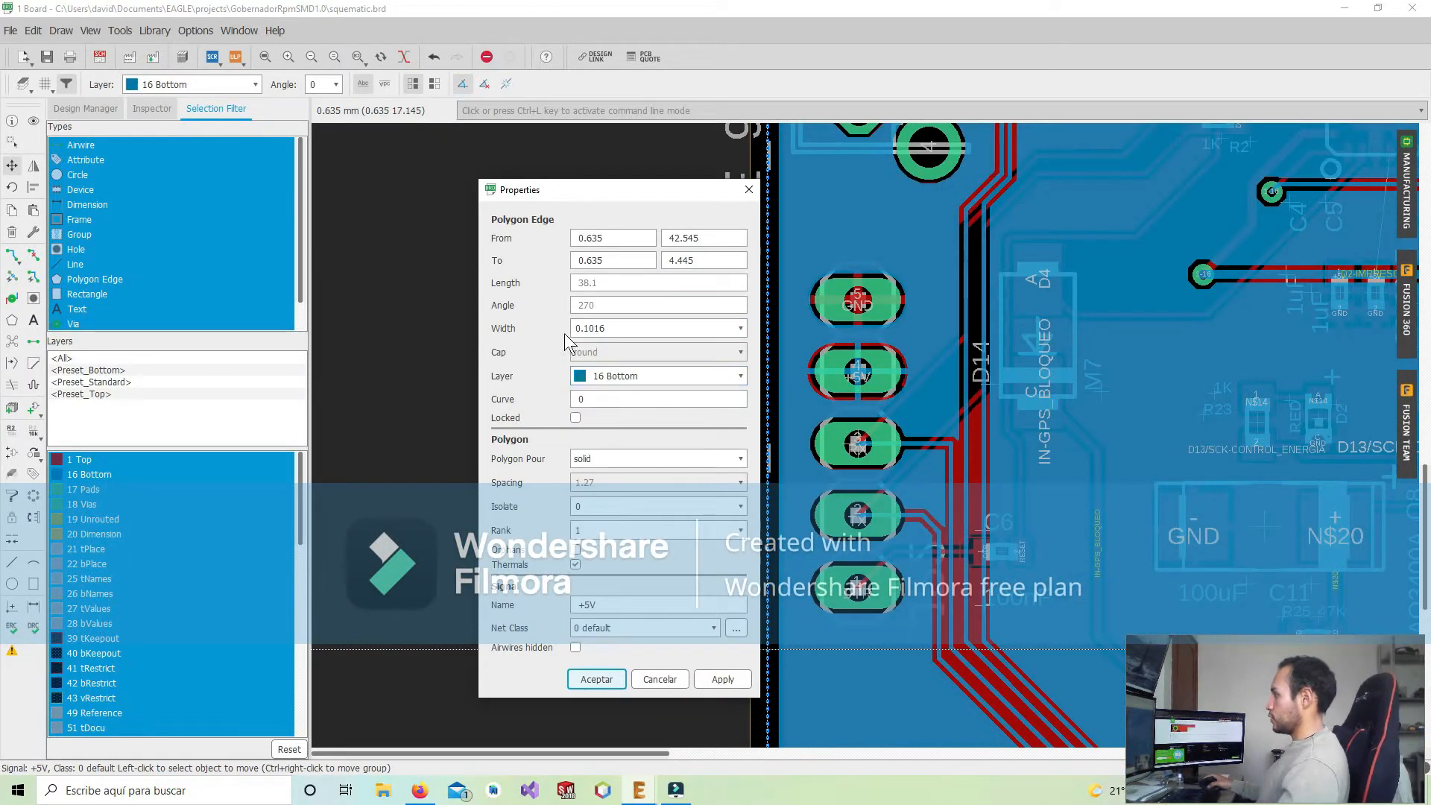
{"action": "left_click", "coordinate": [741, 329]}
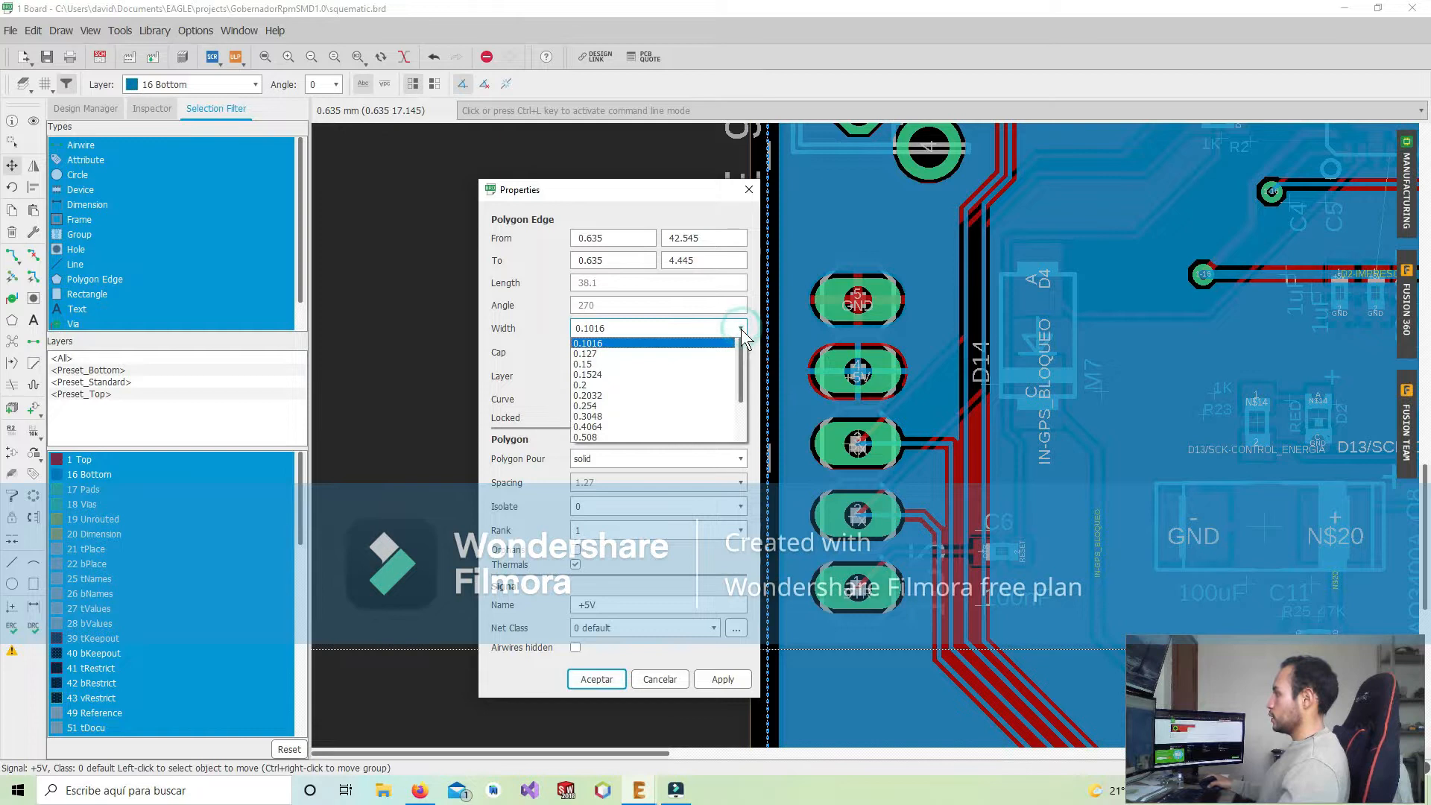
{"action": "left_click", "coordinate": [590, 416]}
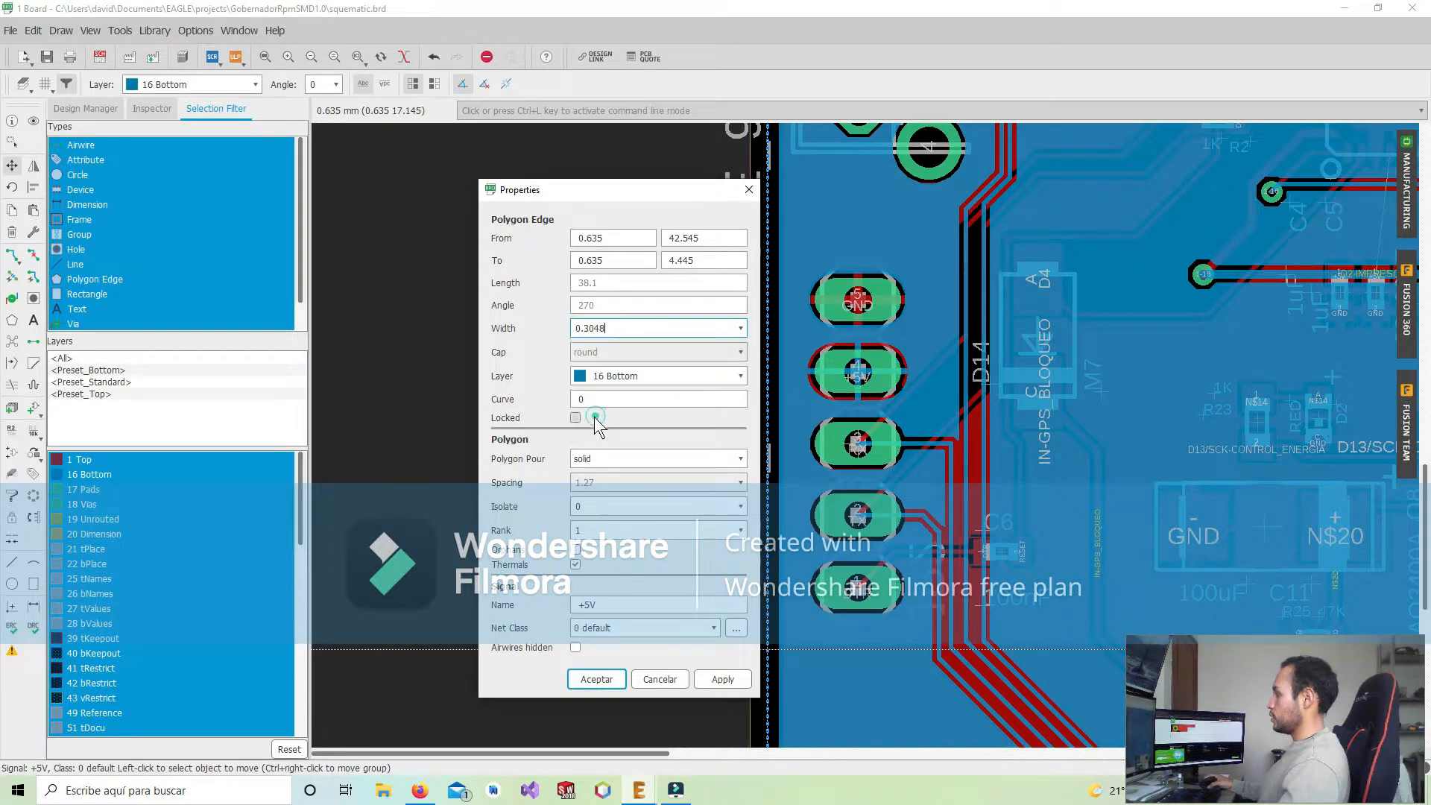
{"action": "left_click", "coordinate": [719, 679]}
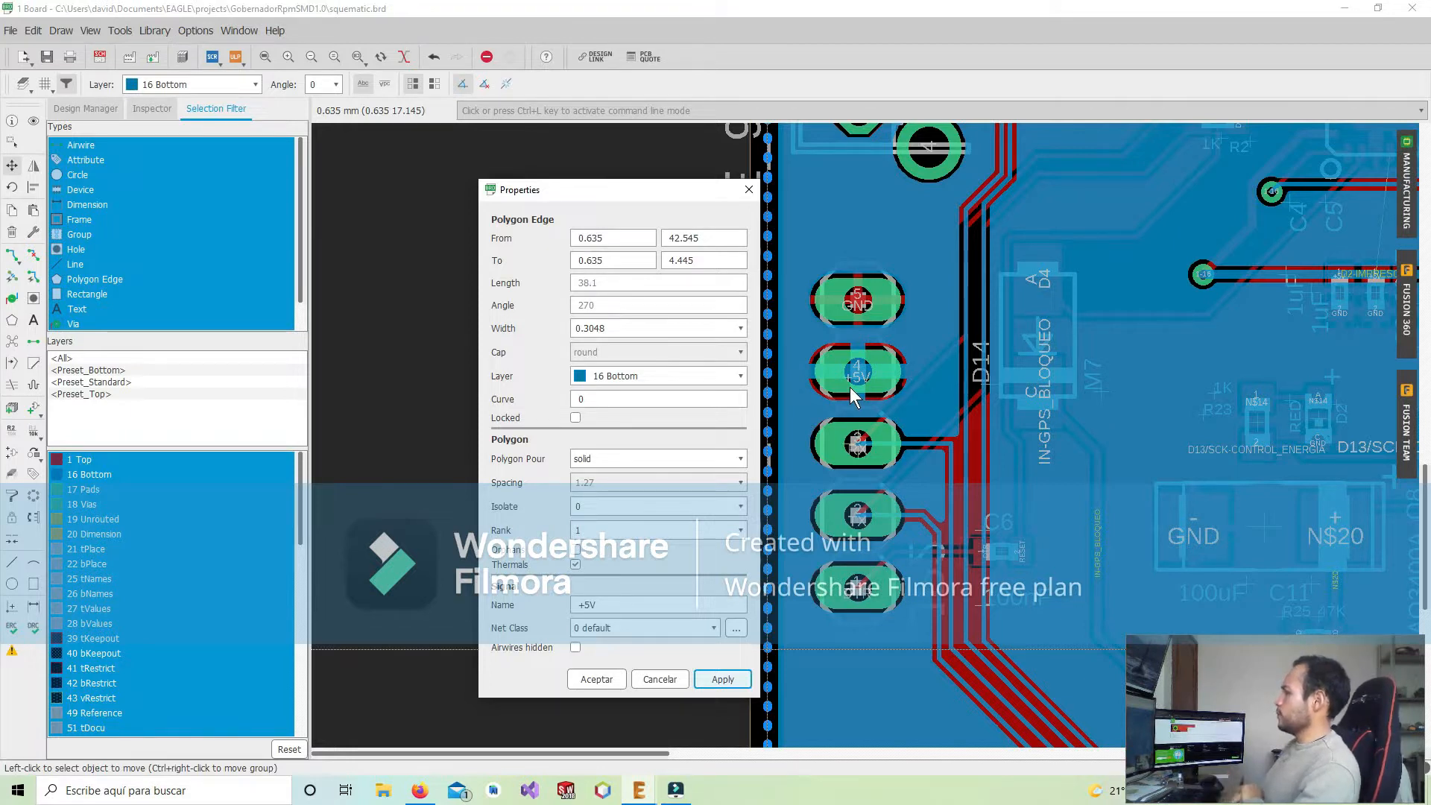
Try the +5V polygon without thermals, then enable its thermals again
{"action": "left_click", "coordinate": [576, 565]}
{"action": "left_click", "coordinate": [723, 679]}
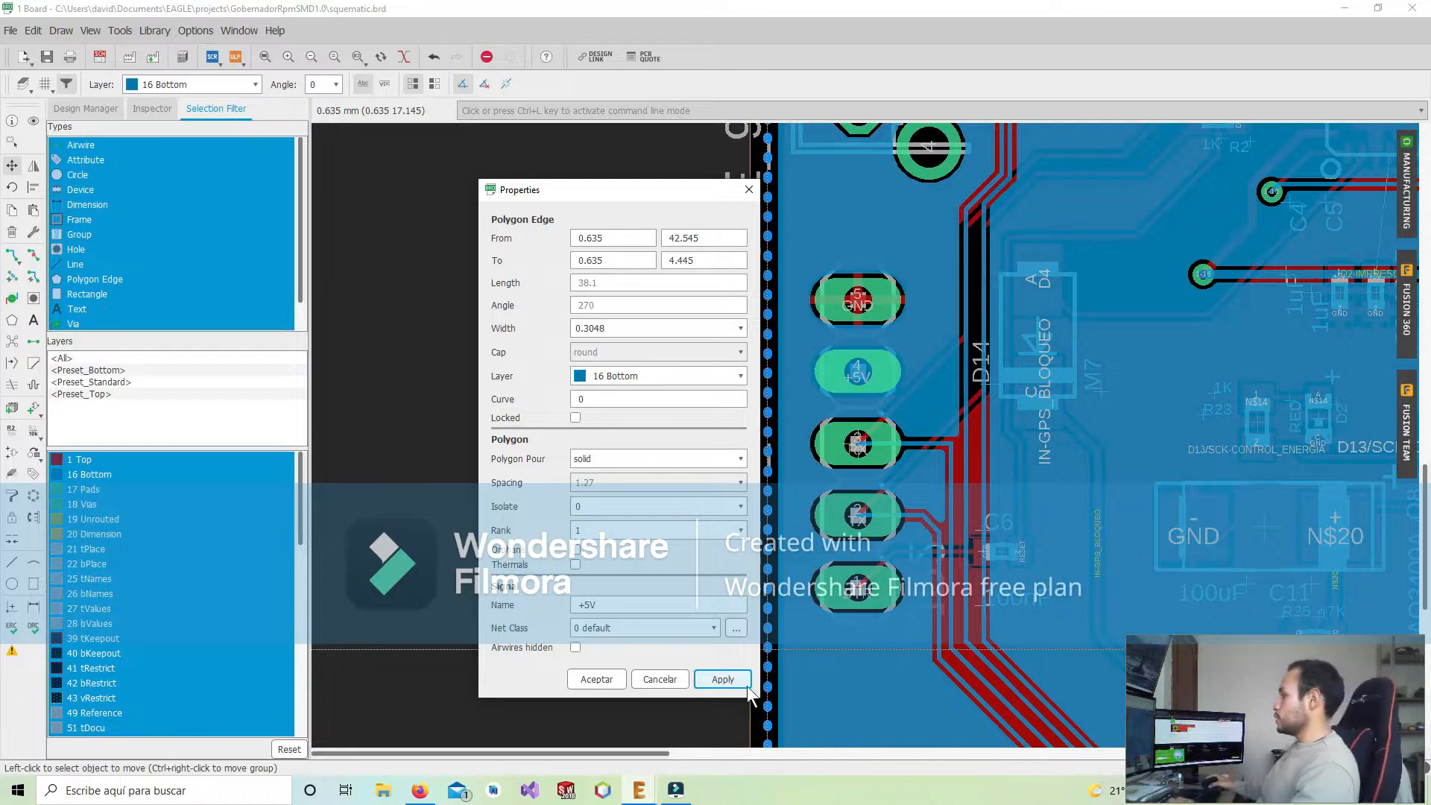
{"action": "left_click", "coordinate": [576, 565]}
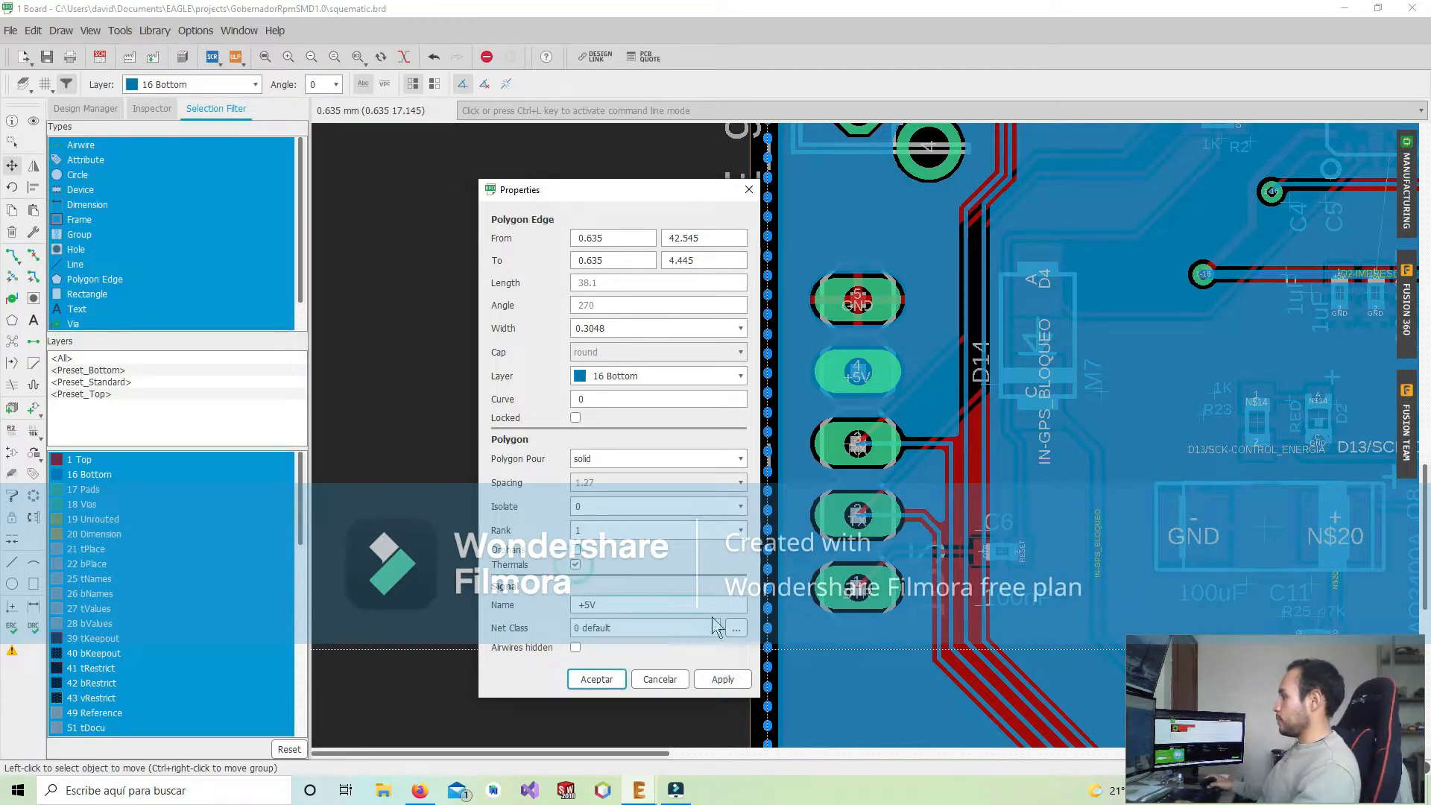
{"action": "left_click", "coordinate": [722, 679]}
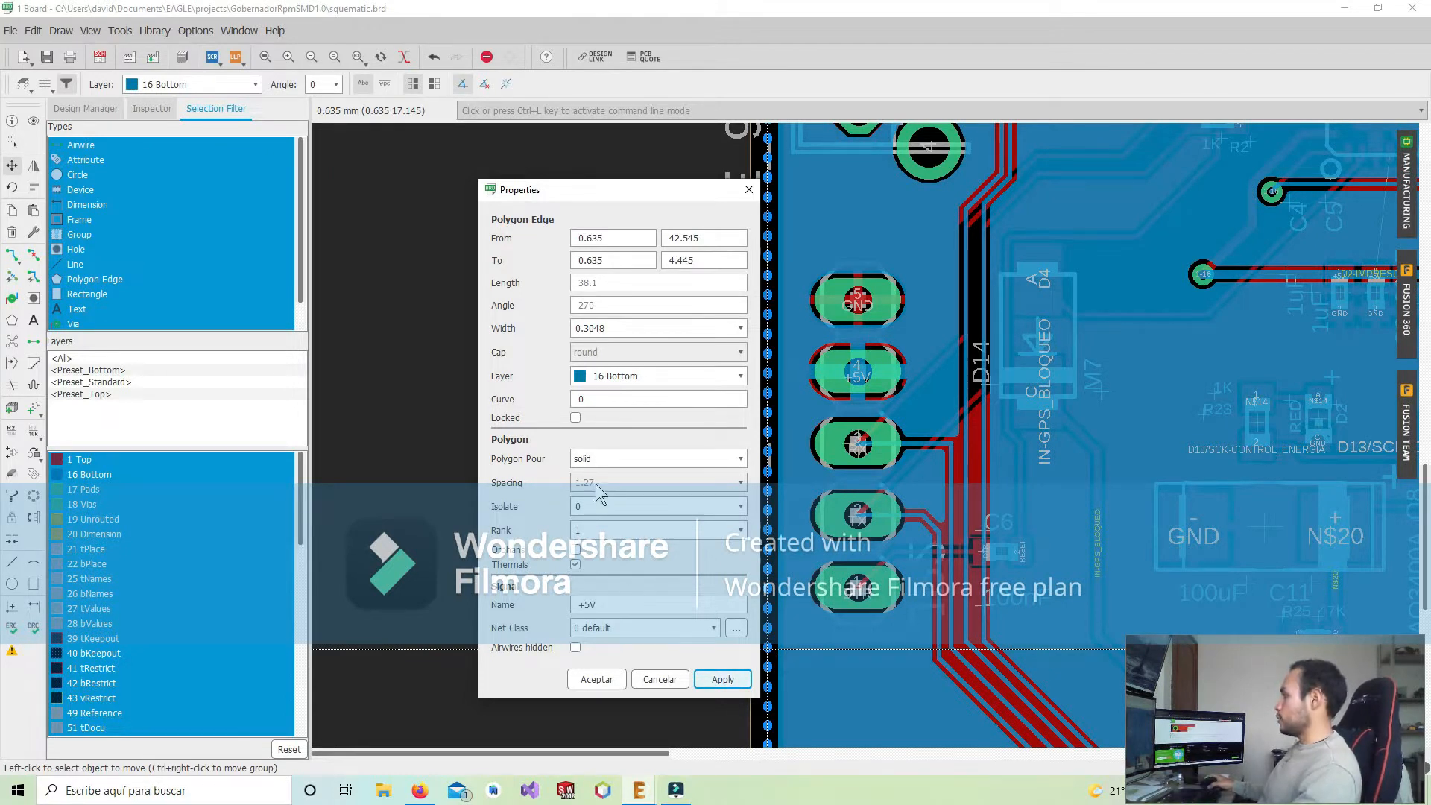
Apply a width of 0.4064 to the +5V polygon
{"action": "left_click", "coordinate": [739, 328]}
{"action": "left_click", "coordinate": [607, 427]}
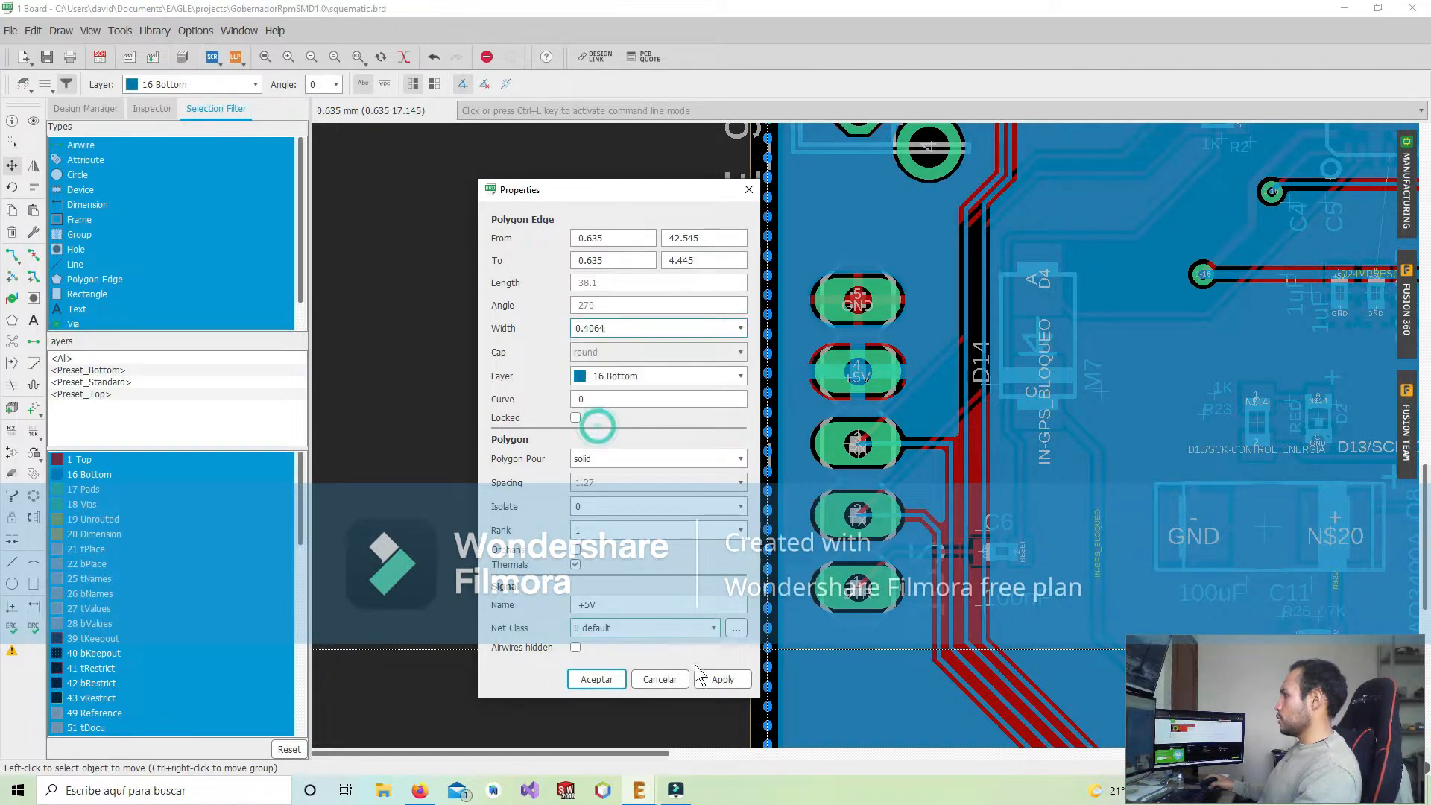
{"action": "left_click", "coordinate": [708, 679]}
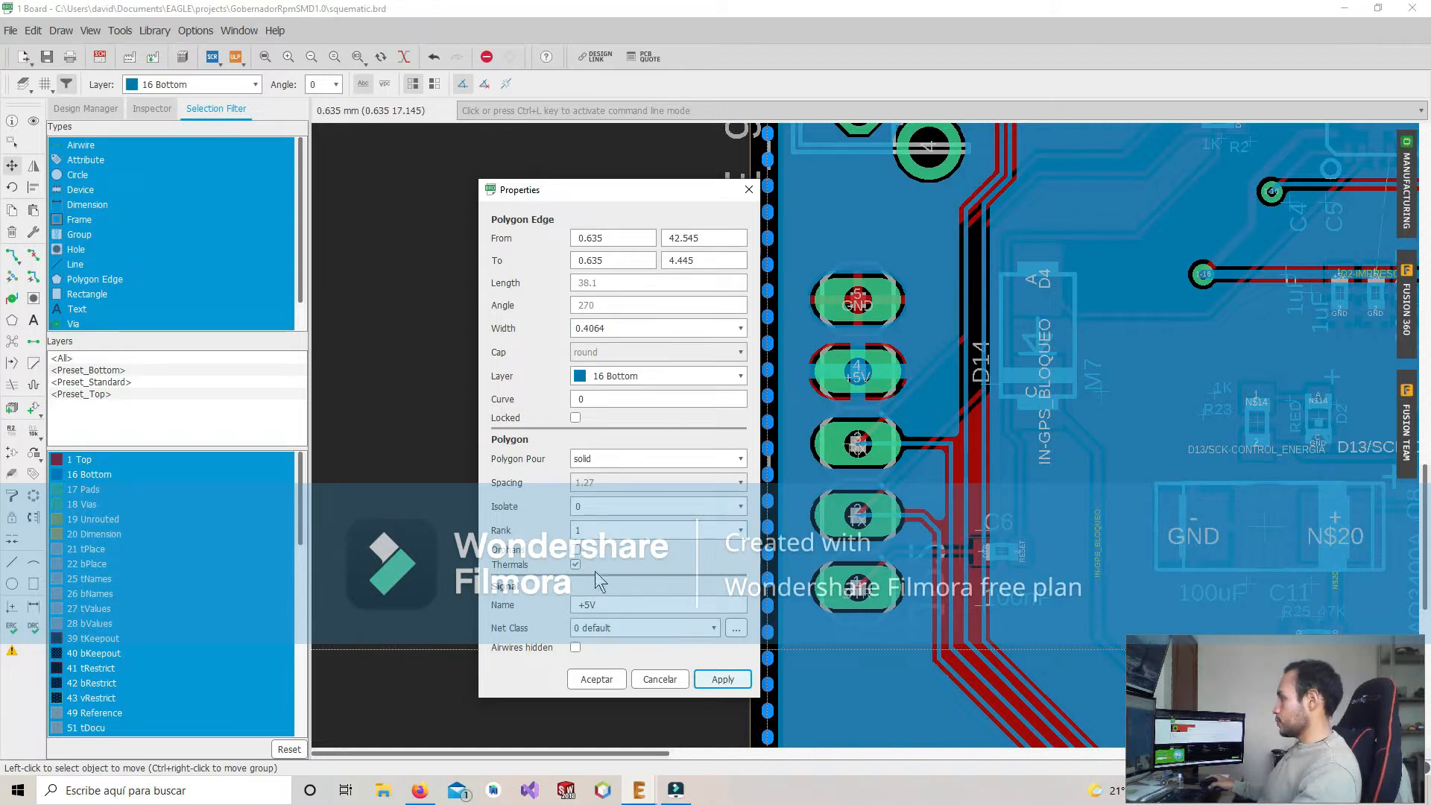
Try the hatch and cutout pour styles on the +5V polygon, then set its pour back to solid
{"action": "left_click", "coordinate": [624, 459]}
{"action": "left_click", "coordinate": [594, 485]}
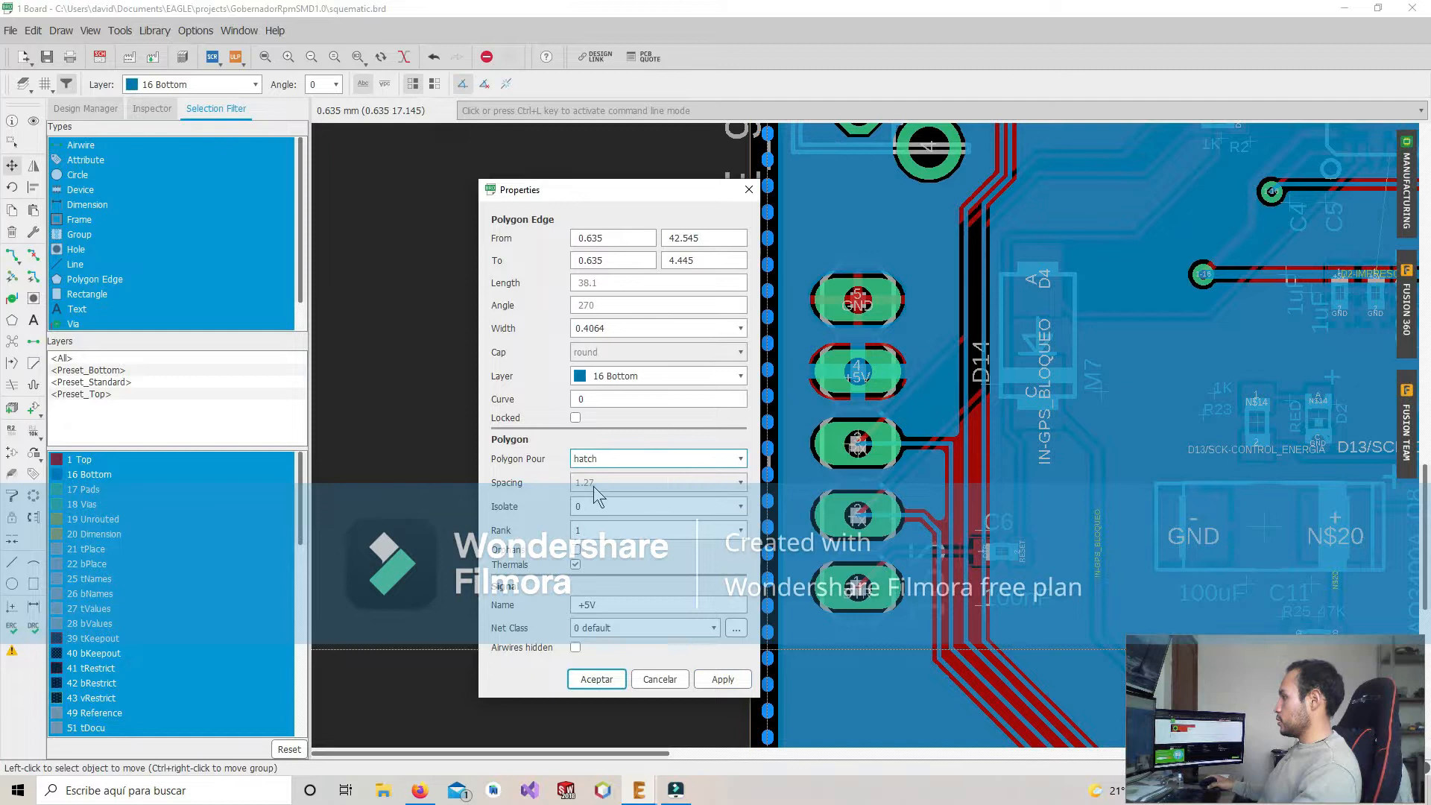
{"action": "left_click", "coordinate": [722, 680]}
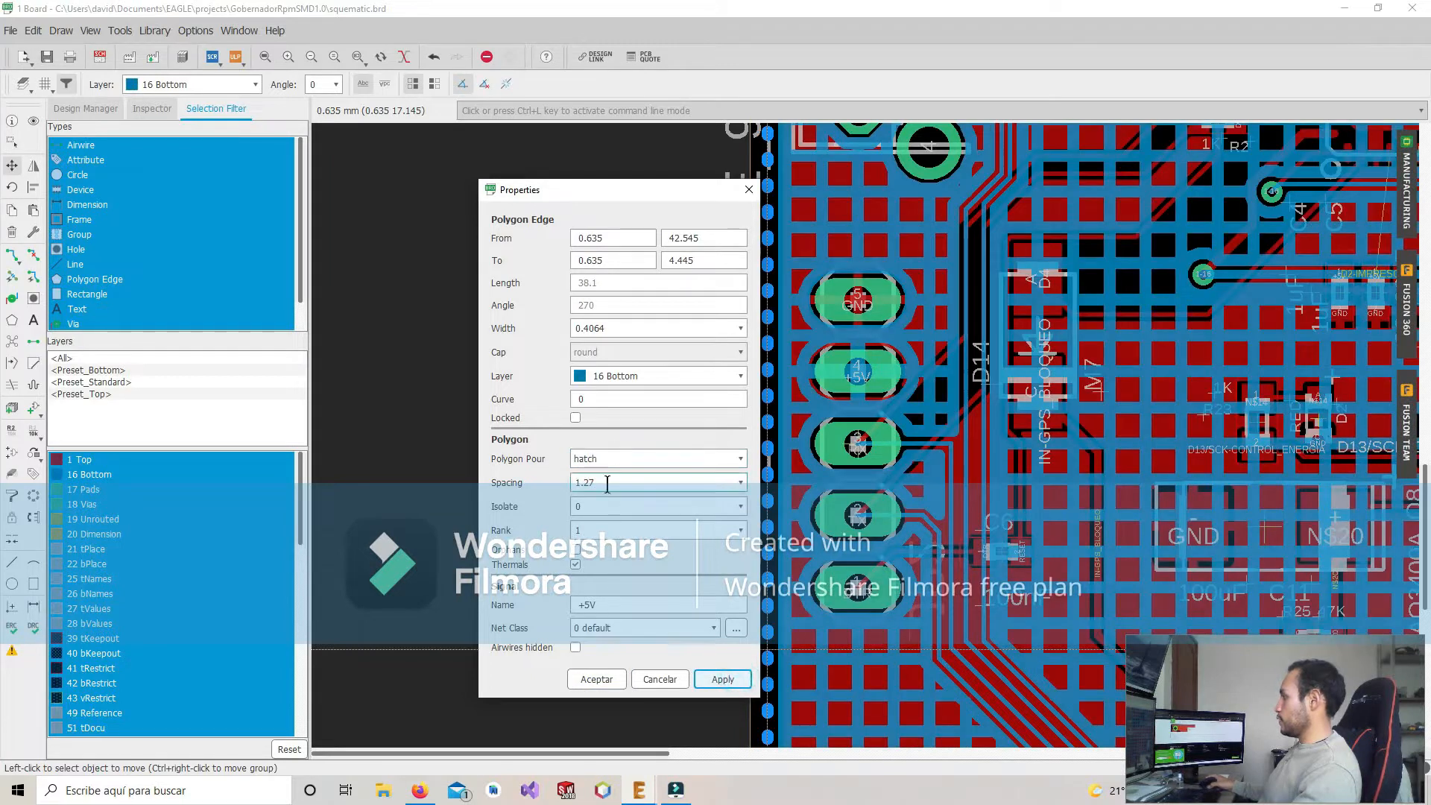
{"action": "left_click", "coordinate": [692, 460]}
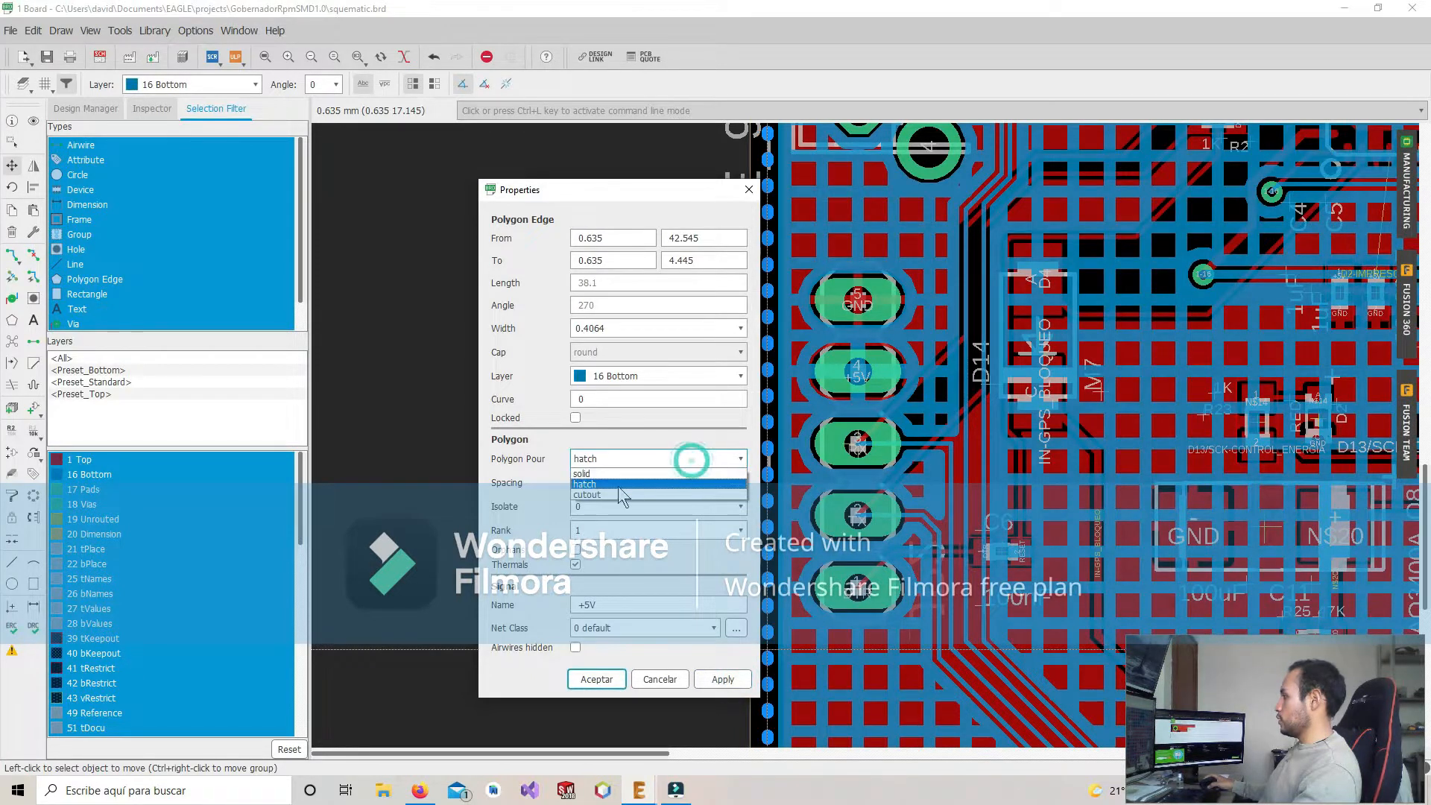
{"action": "left_click", "coordinate": [619, 486]}
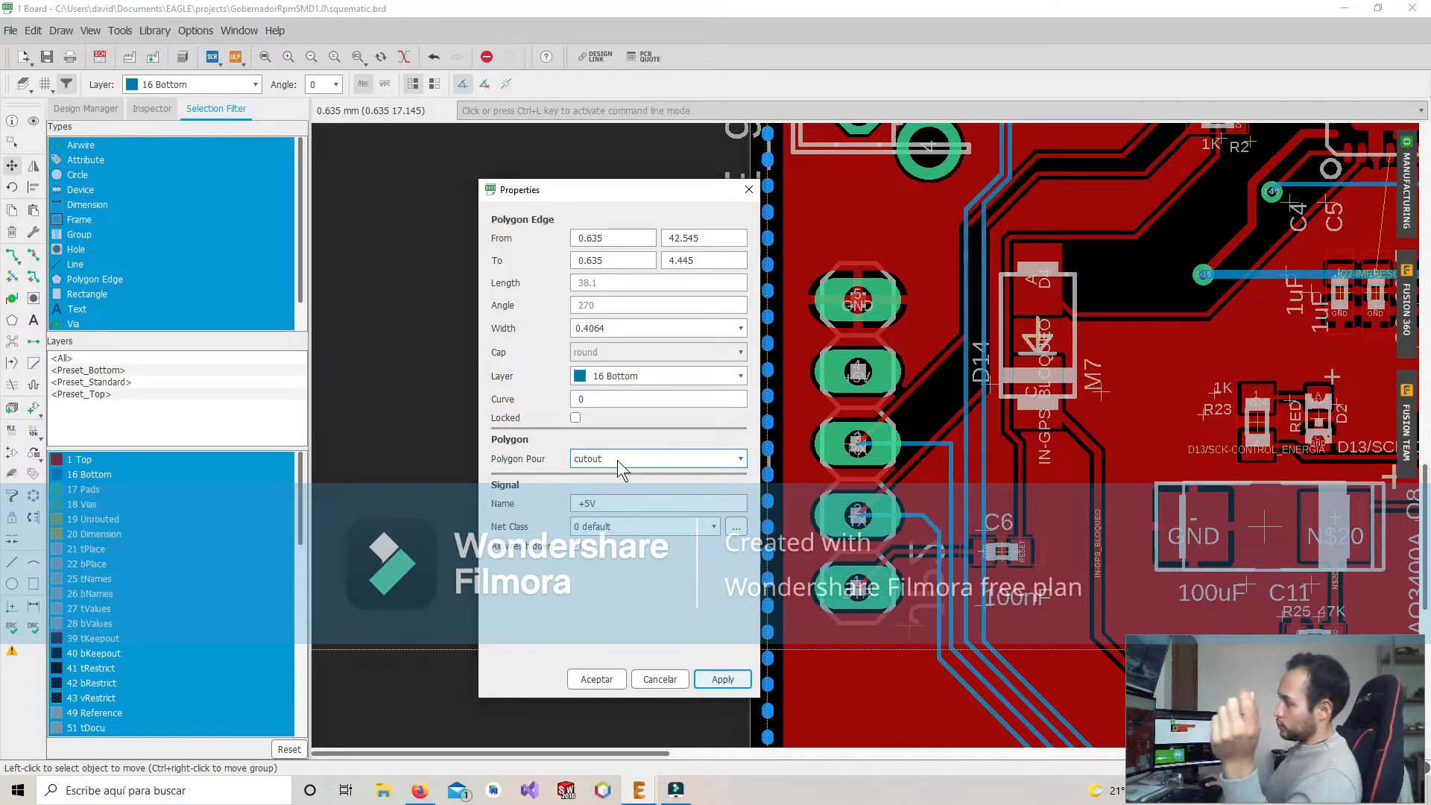
{"action": "left_click", "coordinate": [674, 456]}
{"action": "left_click", "coordinate": [640, 473]}
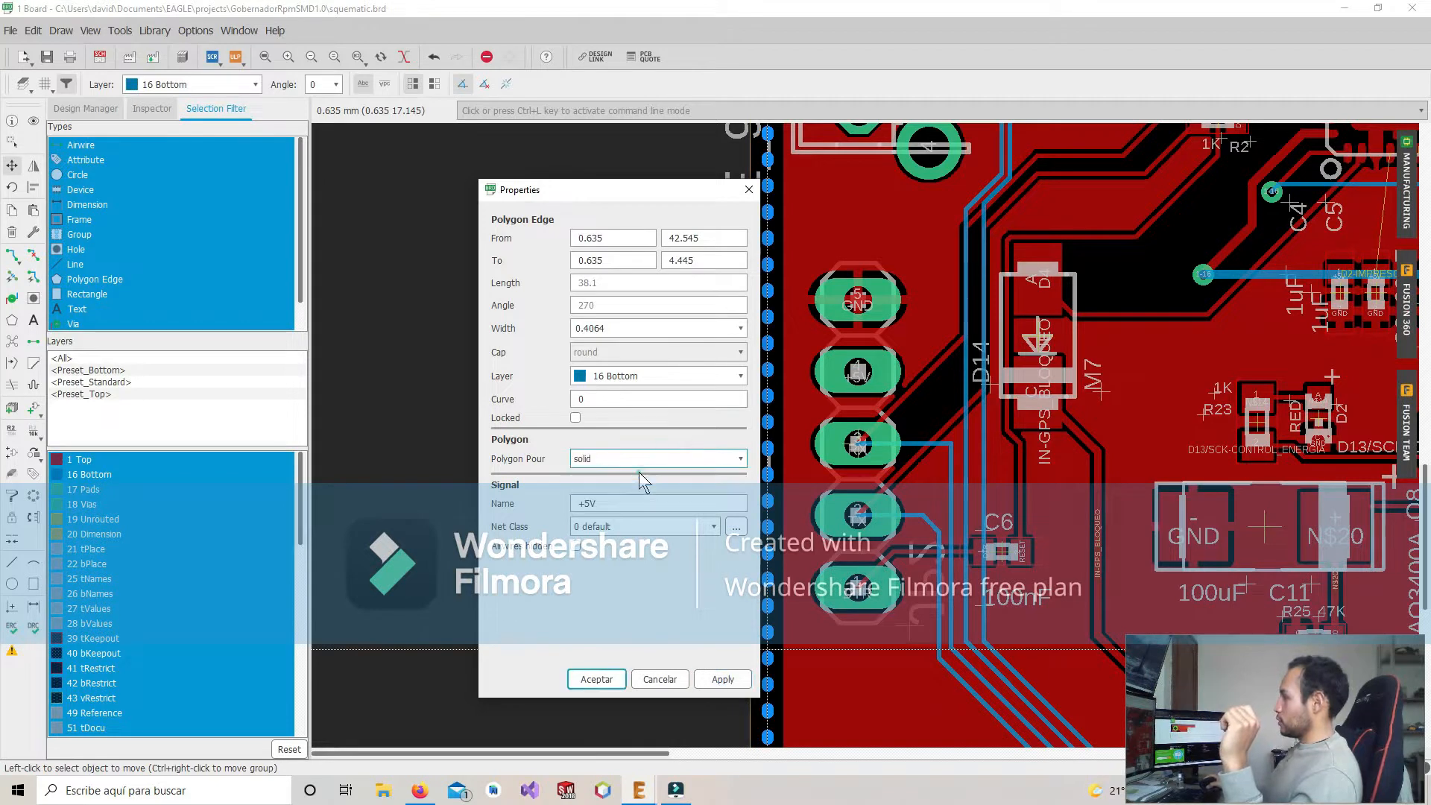
{"action": "left_click", "coordinate": [717, 677]}
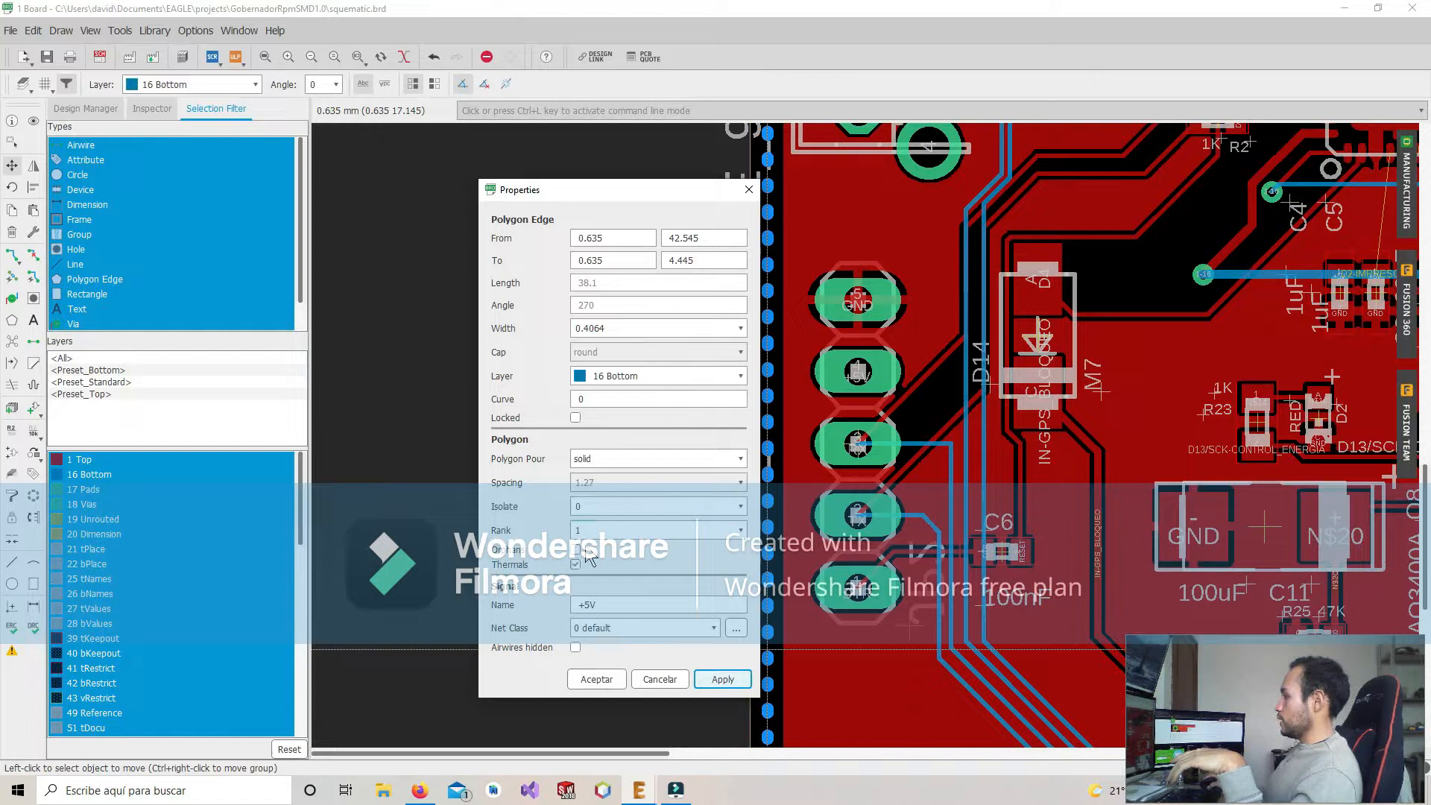
Accept the polygon properties and refill the board's copper with Ratsnest, checking the +5V area around U1 and C8
{"action": "left_click", "coordinate": [597, 679]}
{"action": "left_click", "coordinate": [12, 341]}
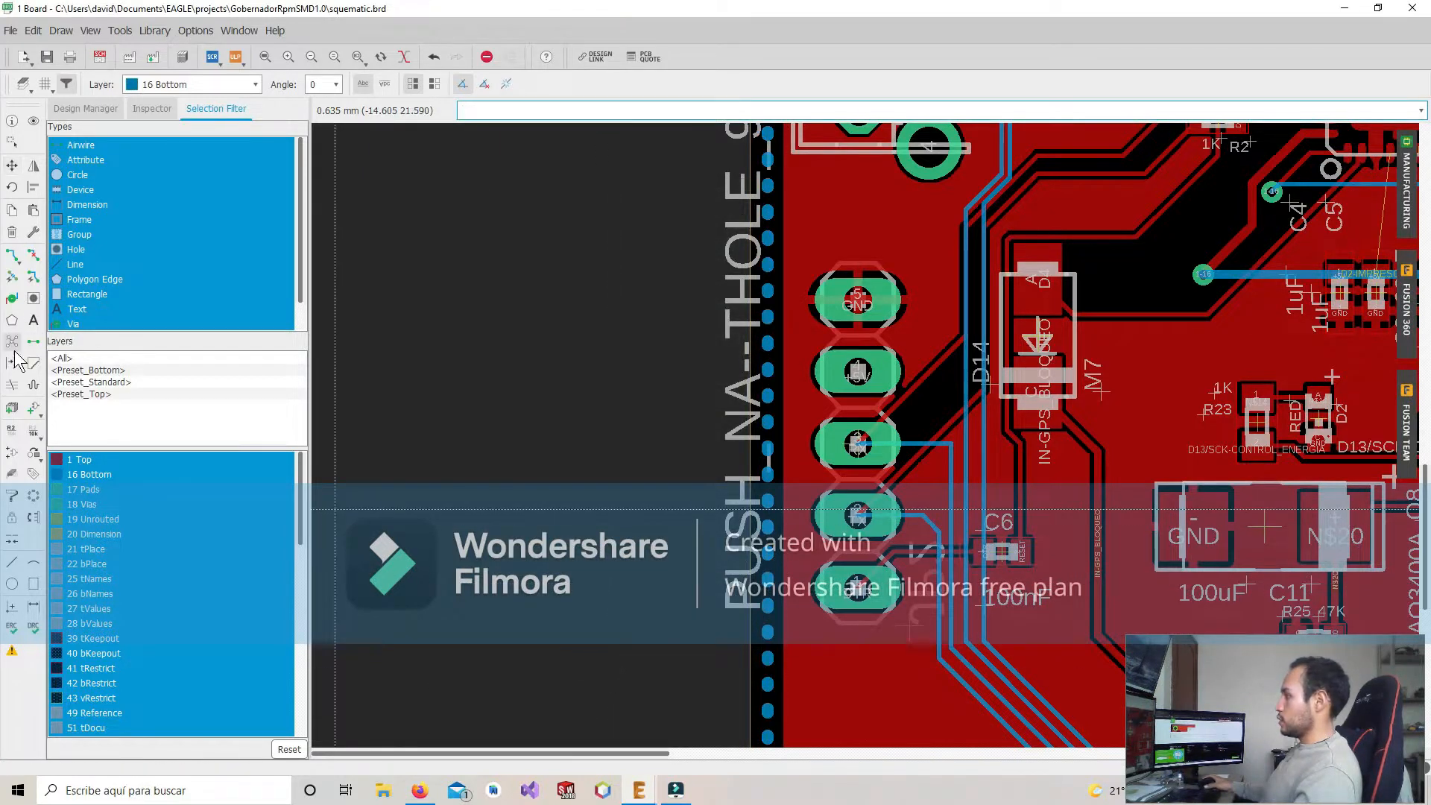
{"action": "scroll", "coordinate": [914, 581], "scroll_direction": "down", "scroll_amount": 2}
{"action": "middle_click_drag", "start_coordinate": [913, 582], "coordinate": [655, 599]}
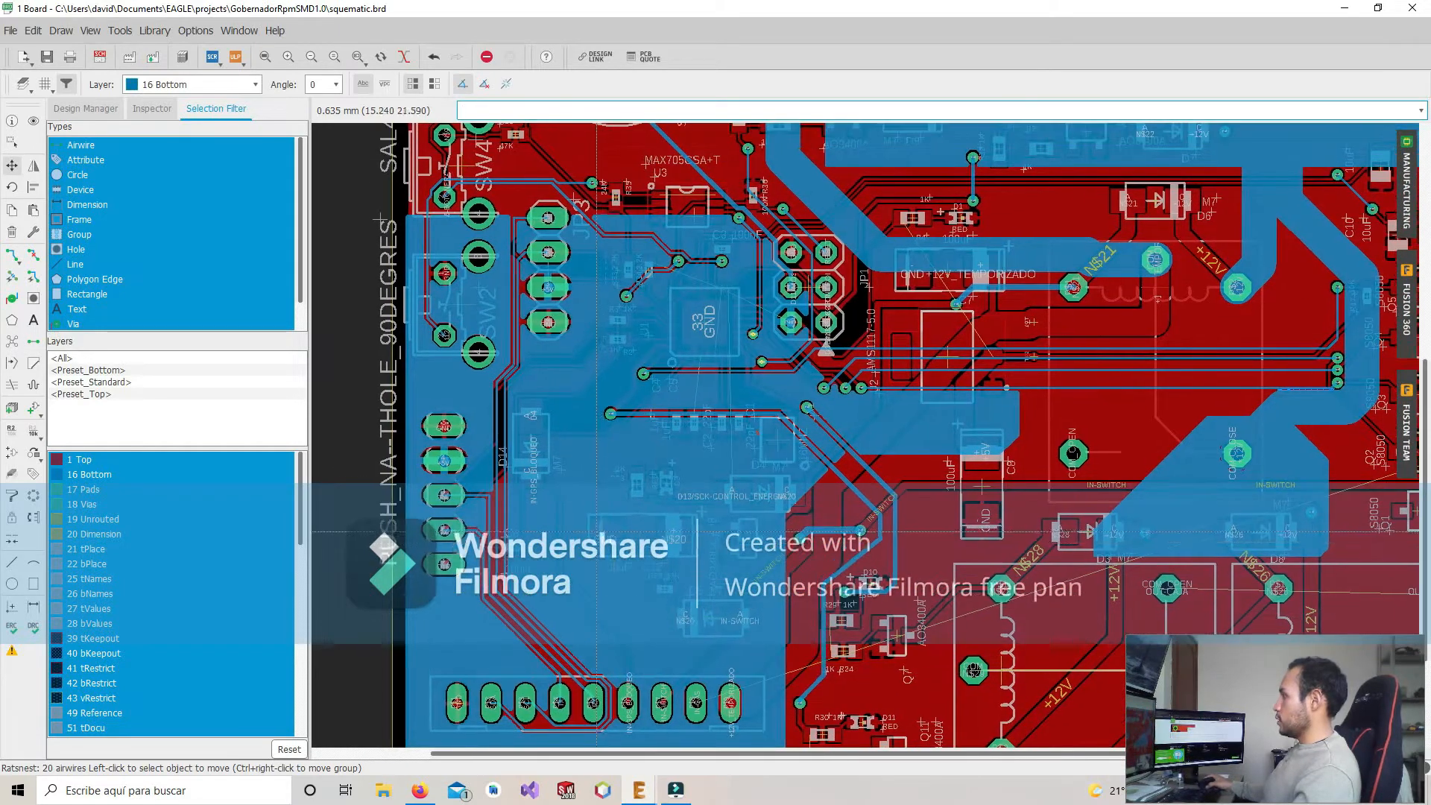
{"action": "scroll", "coordinate": [819, 329], "scroll_direction": "up", "scroll_amount": 1}
{"action": "scroll", "coordinate": [819, 331], "scroll_direction": "up", "scroll_amount": 1}
{"action": "middle_click_drag", "start_coordinate": [760, 479], "coordinate": [762, 438]}
{"action": "scroll", "coordinate": [765, 437], "scroll_direction": "down", "scroll_amount": 2}
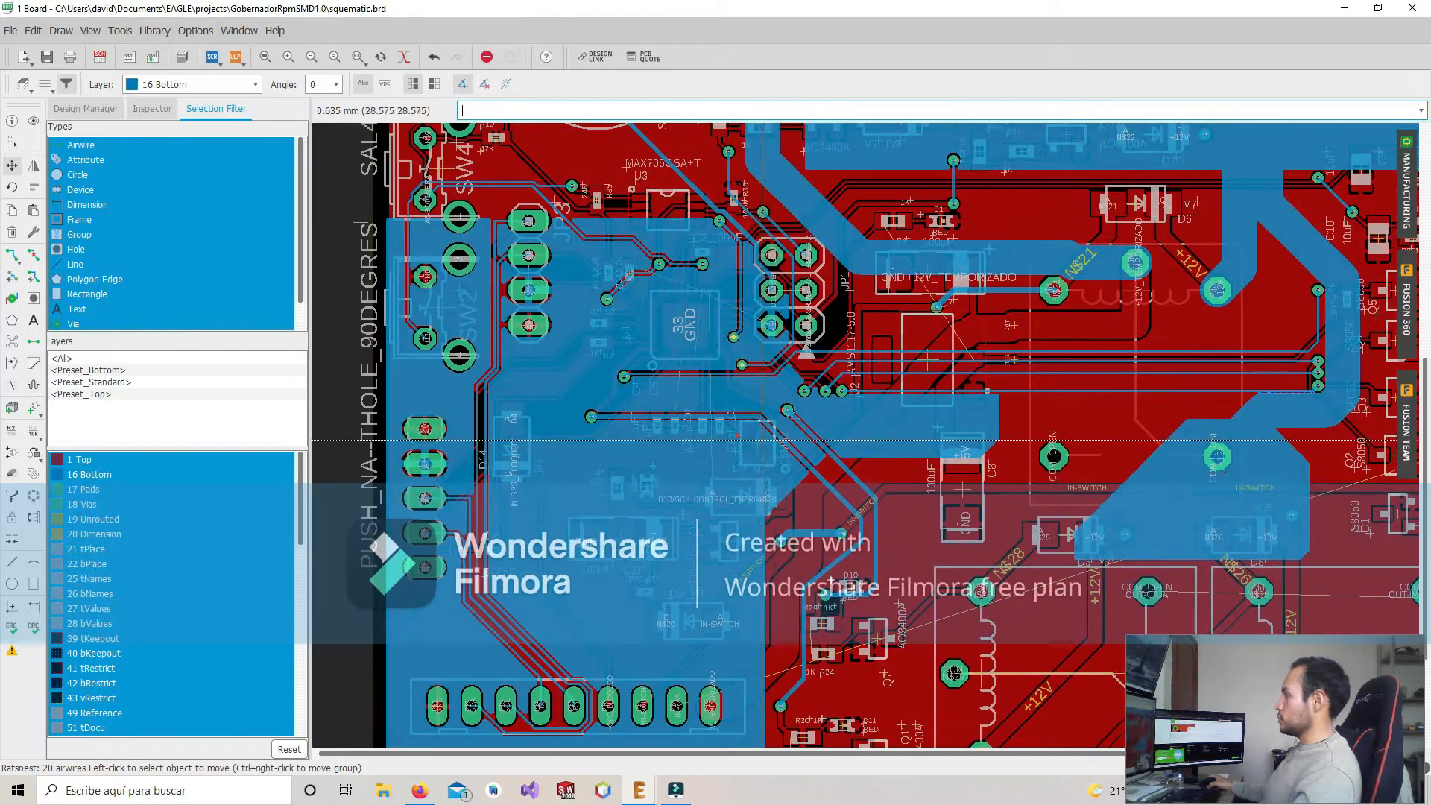
Make 1 Top the active layer and rip up the Top-layer GND polygon from its edge below the lower connector
{"action": "left_click", "coordinate": [254, 84]}
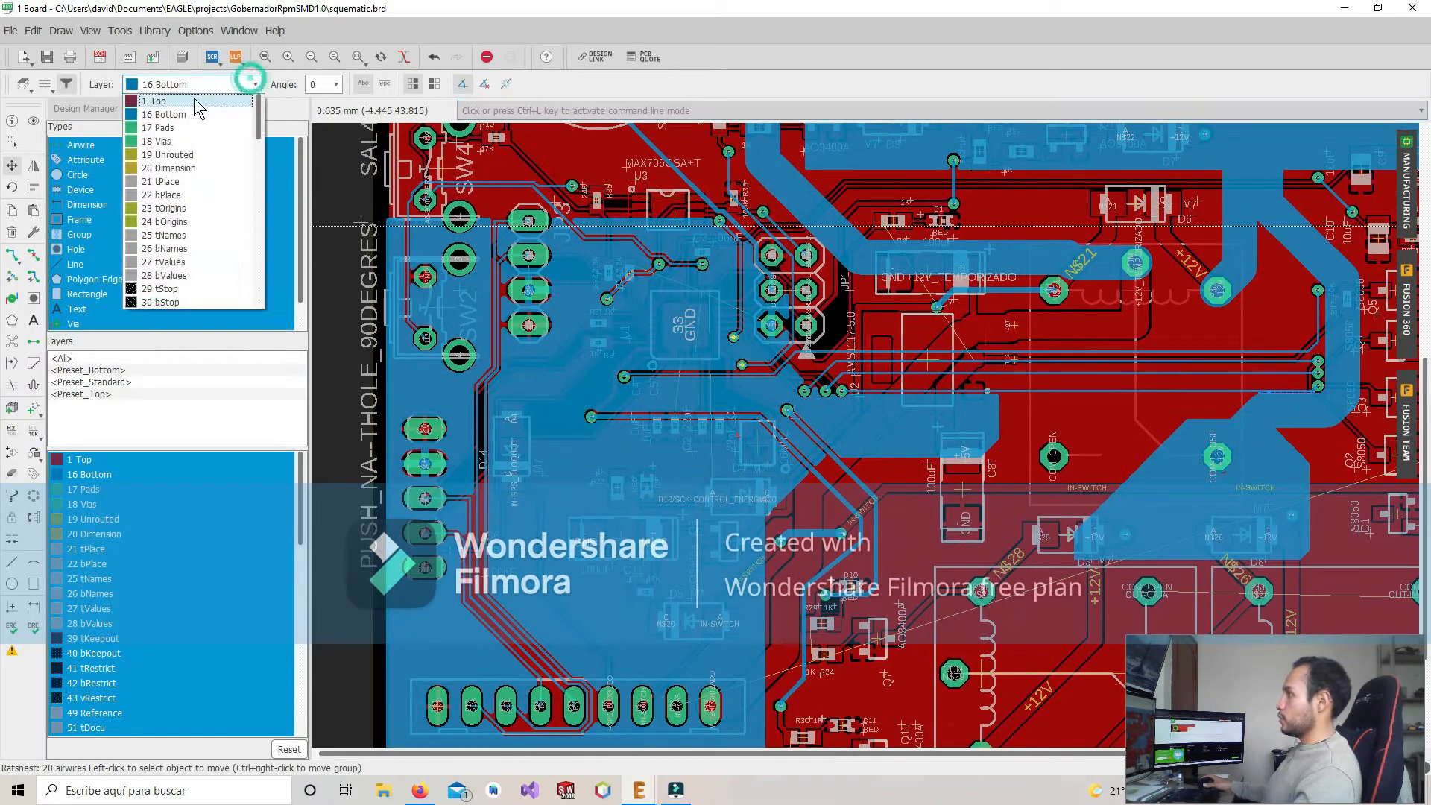
{"action": "left_click", "coordinate": [191, 97]}
{"action": "middle_click_drag", "start_coordinate": [726, 491], "coordinate": [713, 529]}
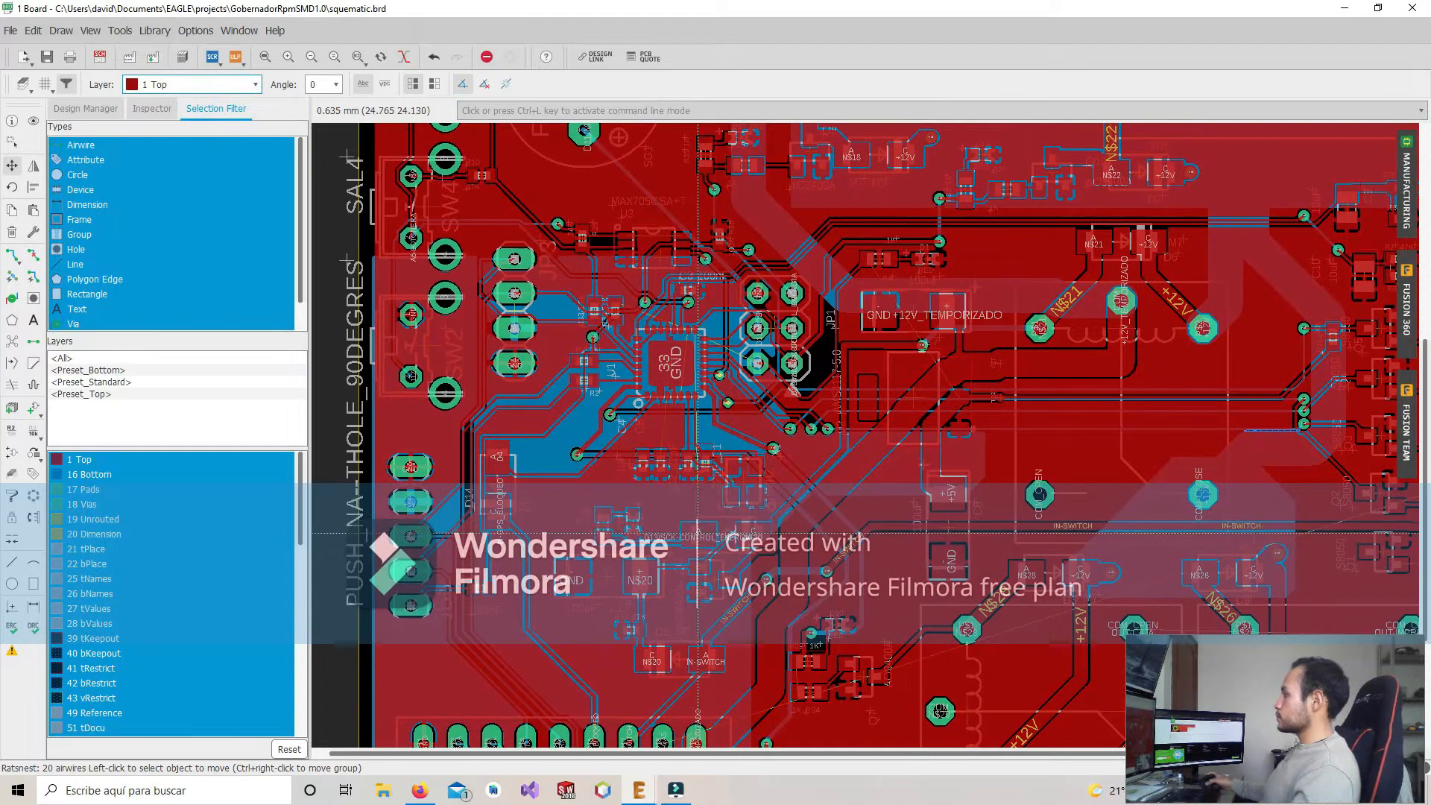
{"action": "middle_click_drag", "start_coordinate": [513, 518], "coordinate": [589, 264]}
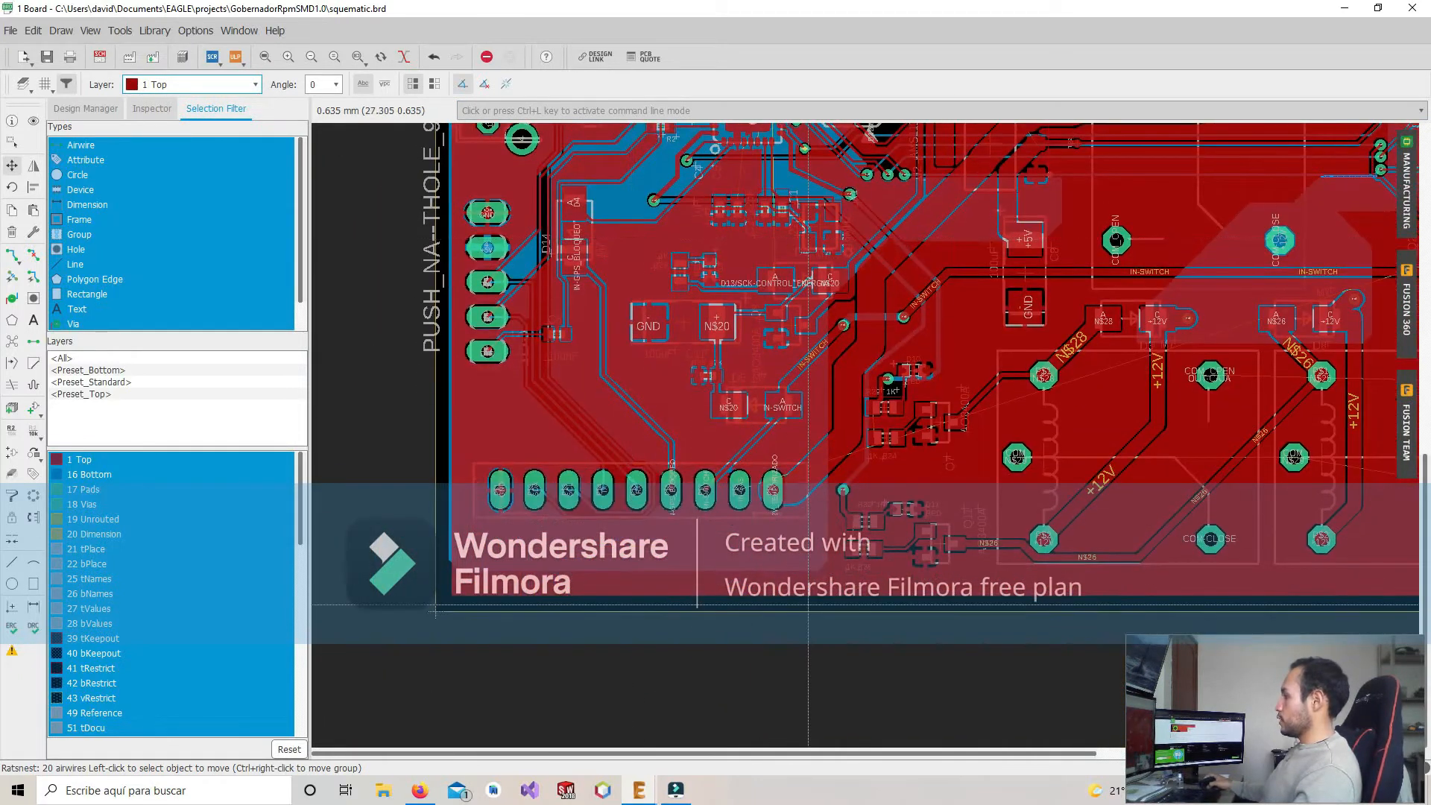
{"action": "right_click", "coordinate": [811, 596]}
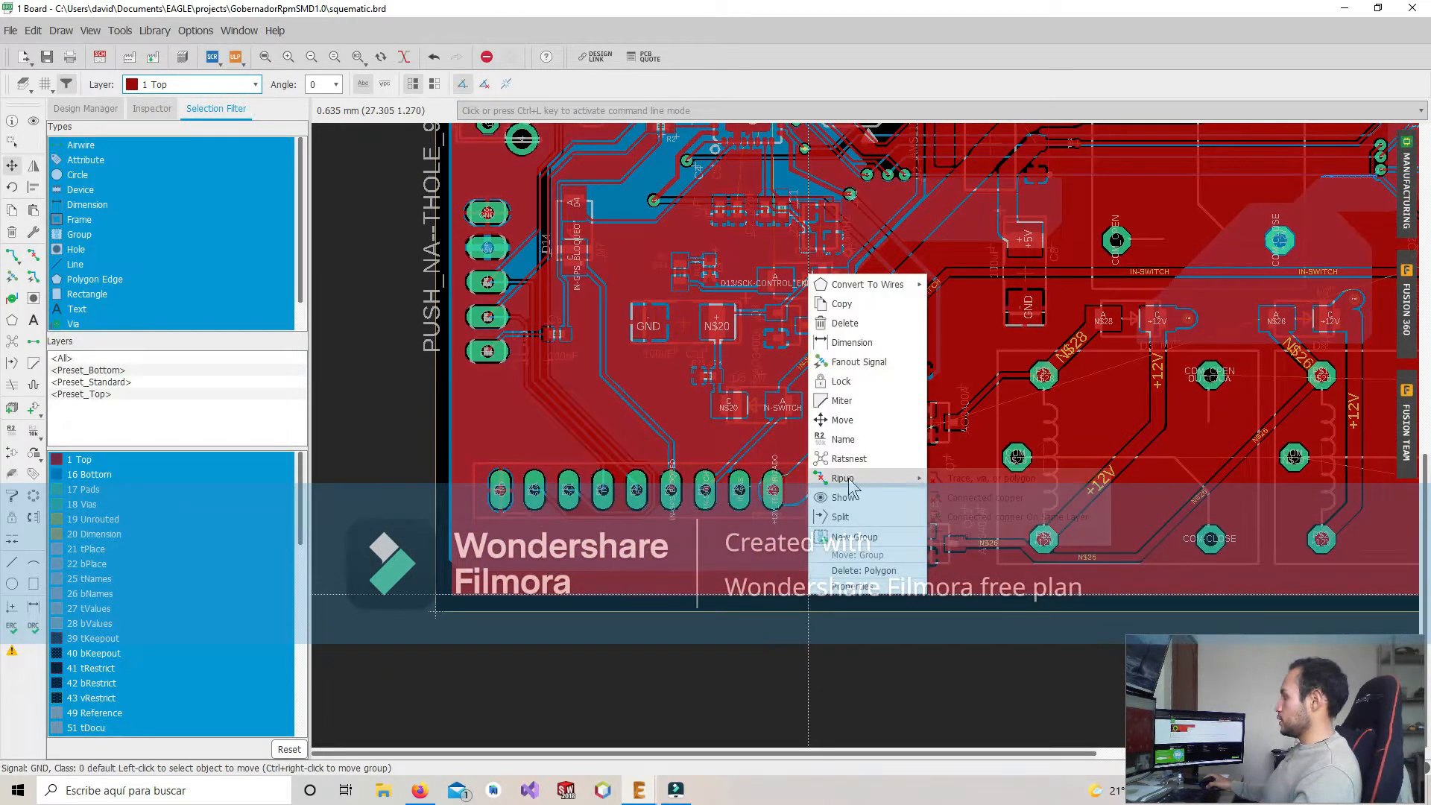
{"action": "left_click", "coordinate": [966, 497]}
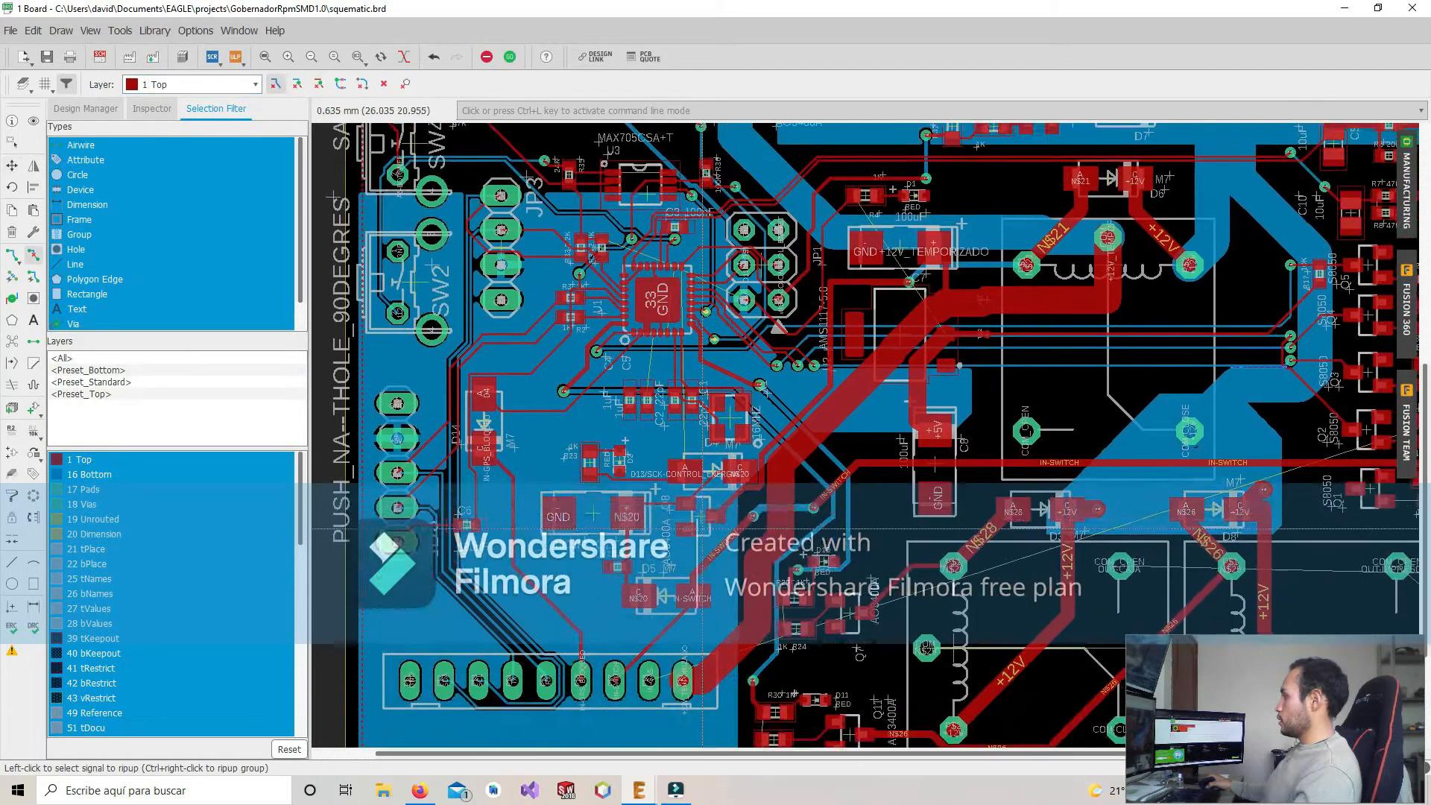
Examine the Top traces over the +5V polygon around U2, C8 and U1, including the wide +12V_TEMPORIZADO track
{"action": "scroll", "coordinate": [939, 470], "scroll_direction": "up", "scroll_amount": 3}
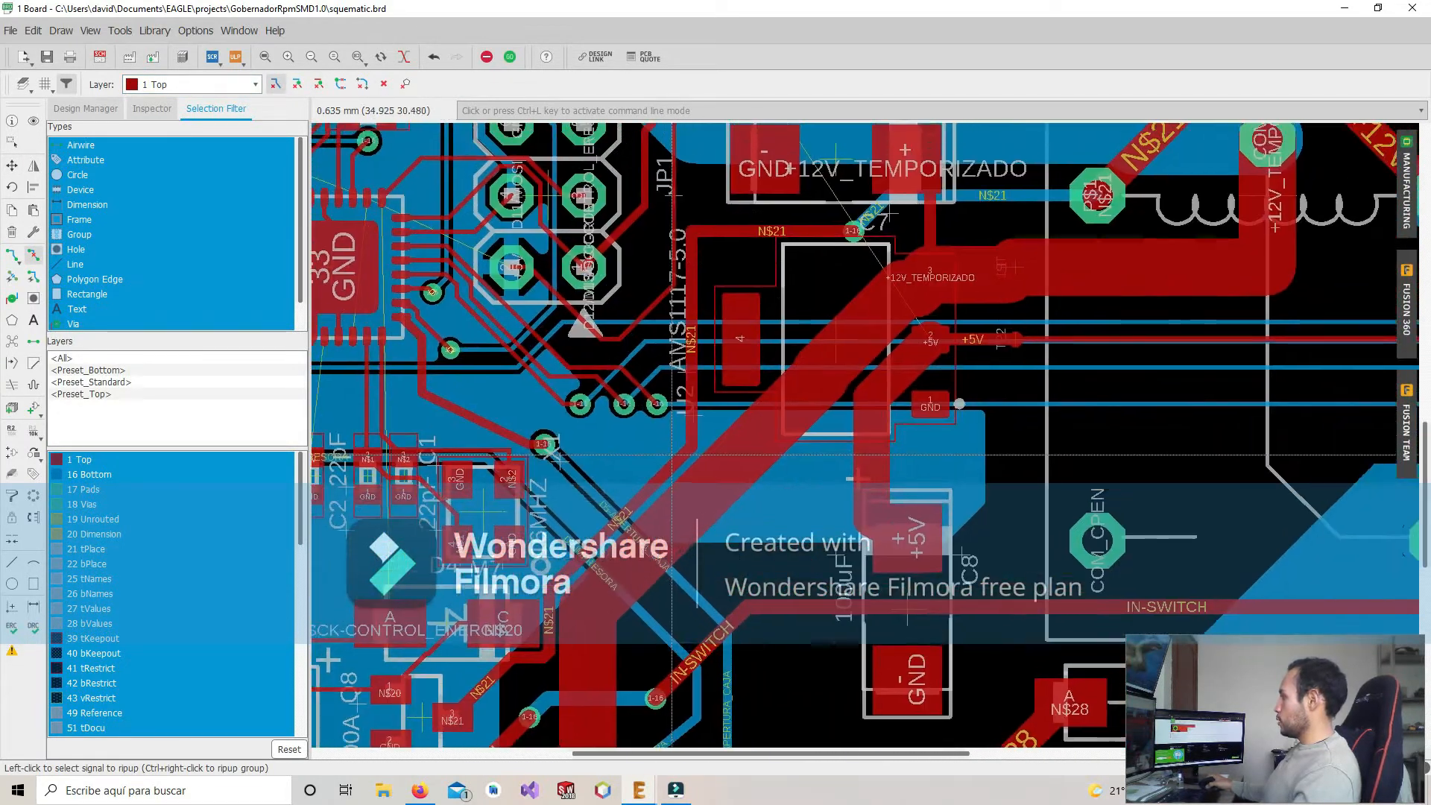
{"action": "middle_click_drag", "start_coordinate": [790, 373], "coordinate": [900, 408]}
{"action": "middle_click_drag", "start_coordinate": [624, 466], "coordinate": [886, 439]}
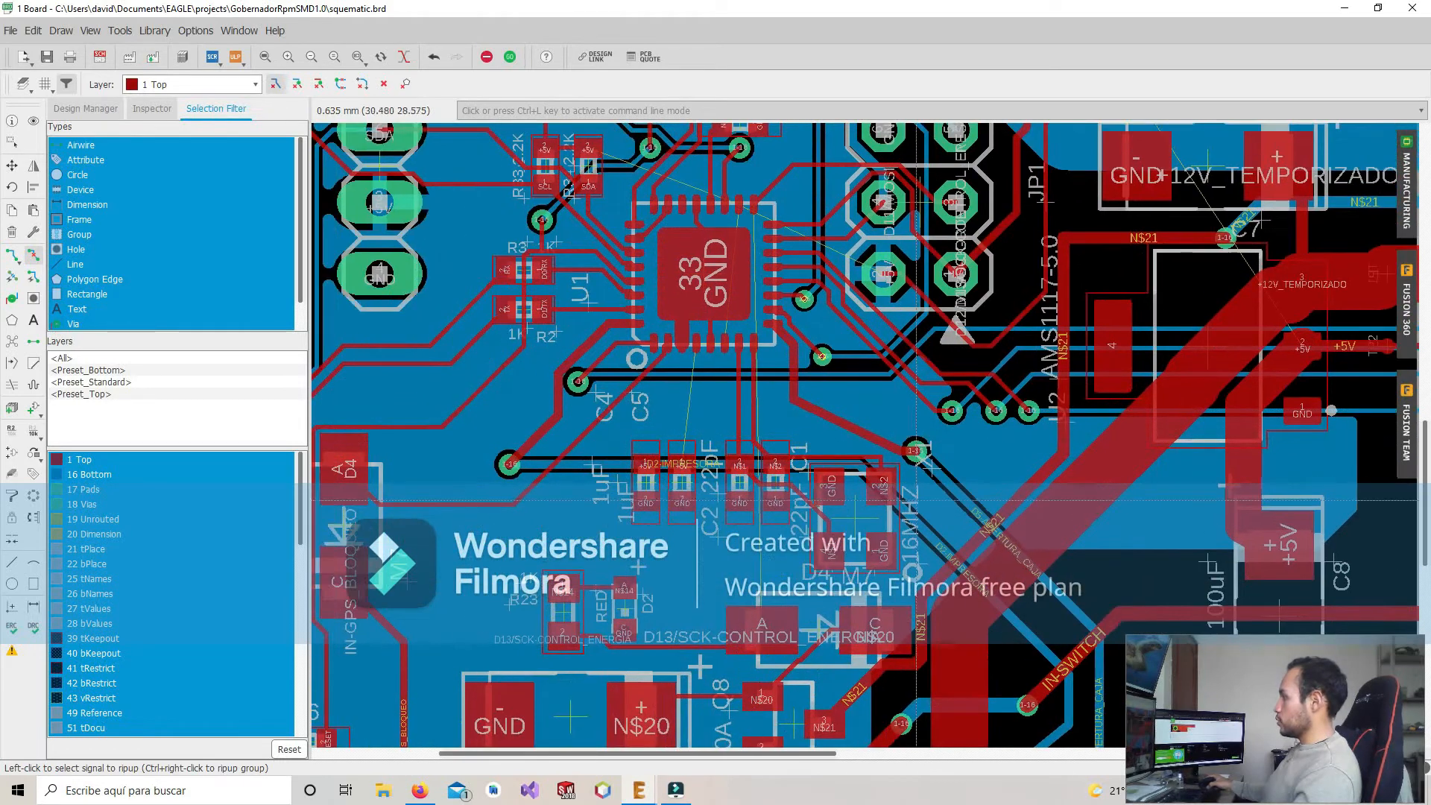
{"action": "middle_click_drag", "start_coordinate": [916, 500], "coordinate": [685, 455]}
{"action": "middle_click_drag", "start_coordinate": [992, 440], "coordinate": [880, 458]}
{"action": "scroll", "coordinate": [880, 458], "scroll_direction": "up", "scroll_amount": 2}
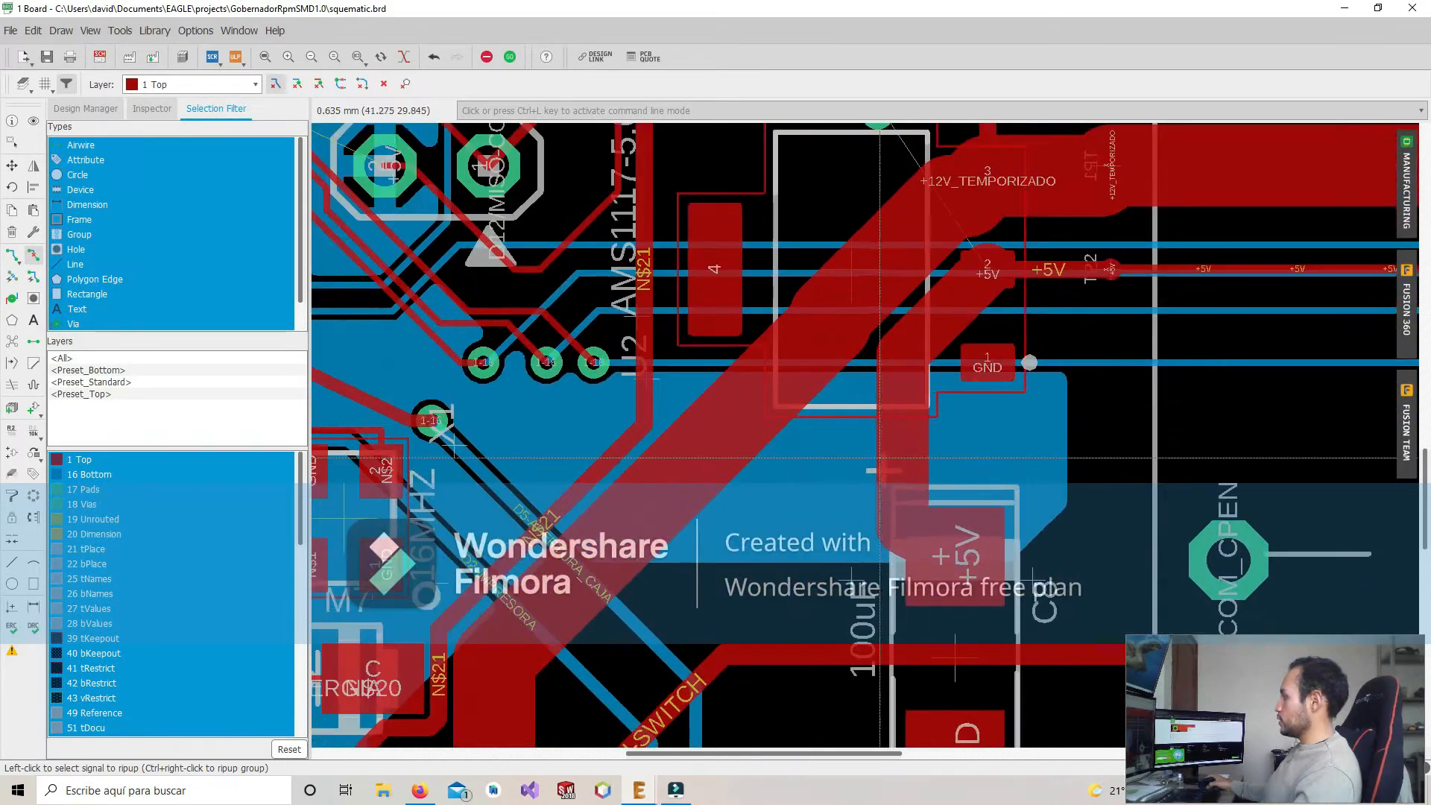
{"action": "scroll", "coordinate": [805, 472], "scroll_direction": "down", "scroll_amount": 5}
{"action": "middle_click_drag", "start_coordinate": [755, 460], "coordinate": [923, 550]}
{"action": "scroll", "coordinate": [924, 550], "scroll_direction": "down", "scroll_amount": 1}
{"action": "scroll", "coordinate": [680, 479], "scroll_direction": "up", "scroll_amount": 2}
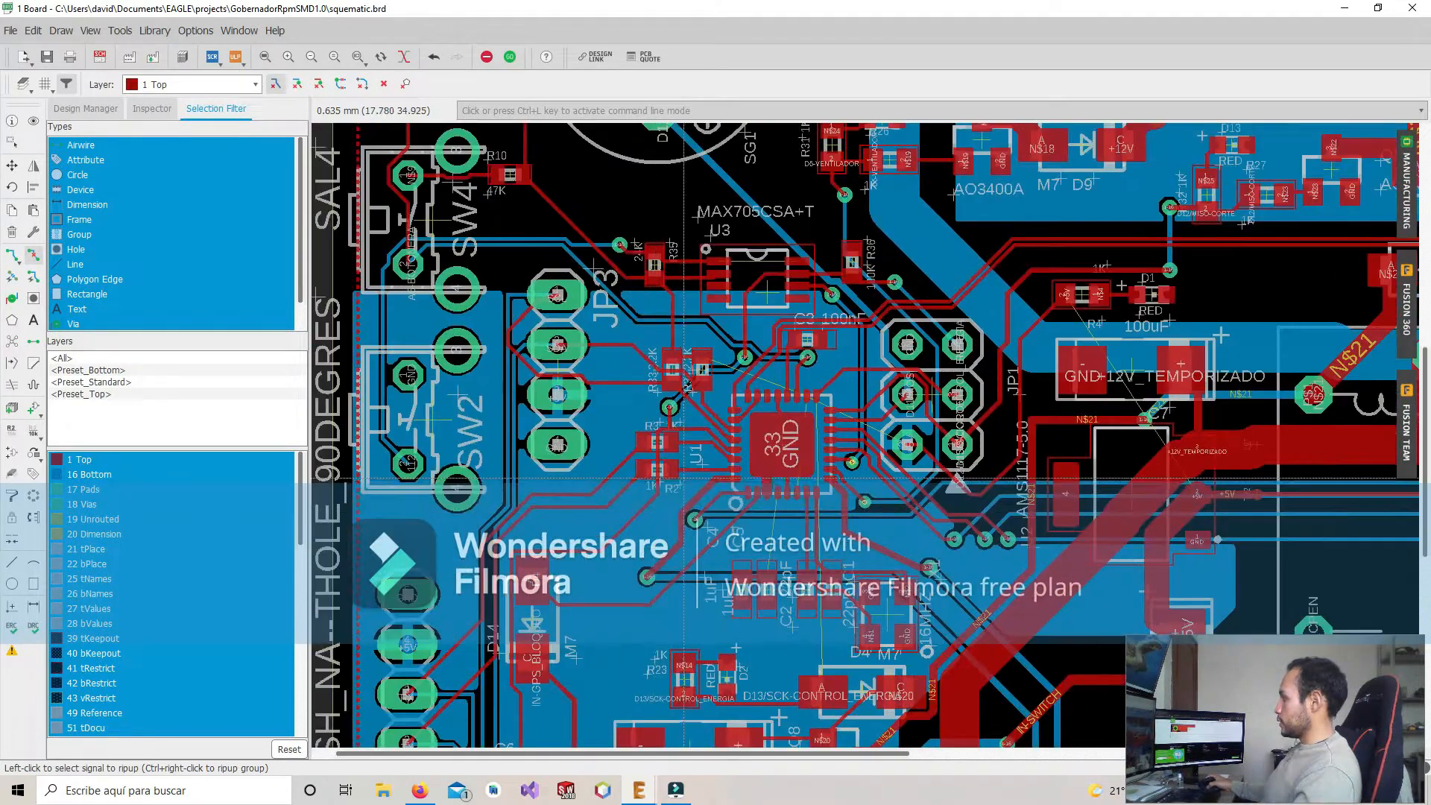
Place a 1-16 via with 0.35 drill and auto diameter over the +5V polygon, just above R34, at about (18.415, 42.418)
{"action": "scroll", "coordinate": [684, 479], "scroll_direction": "up", "scroll_amount": 4}
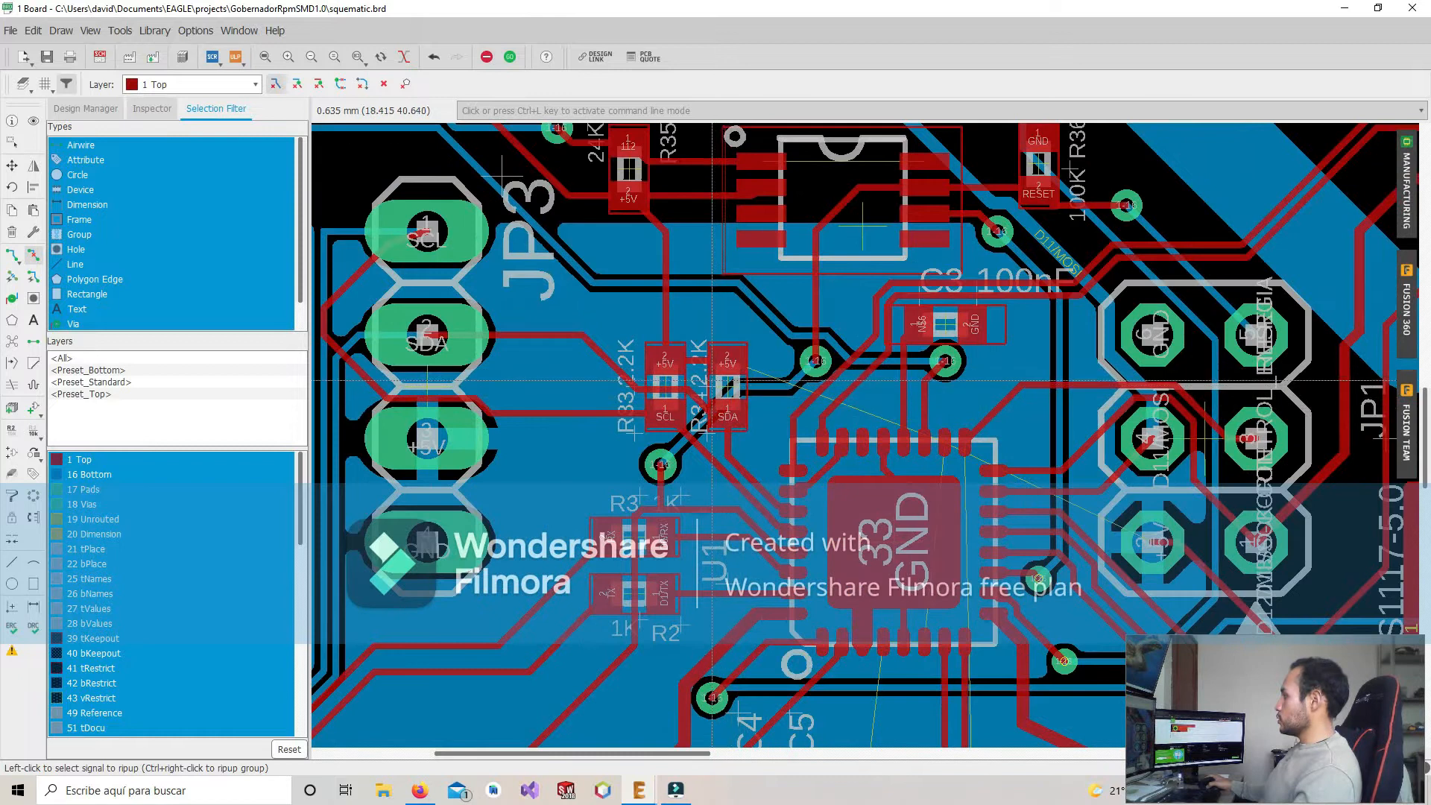
{"action": "middle_click_drag", "start_coordinate": [712, 380], "coordinate": [721, 425]}
{"action": "scroll", "coordinate": [708, 370], "scroll_direction": "up", "scroll_amount": 2}
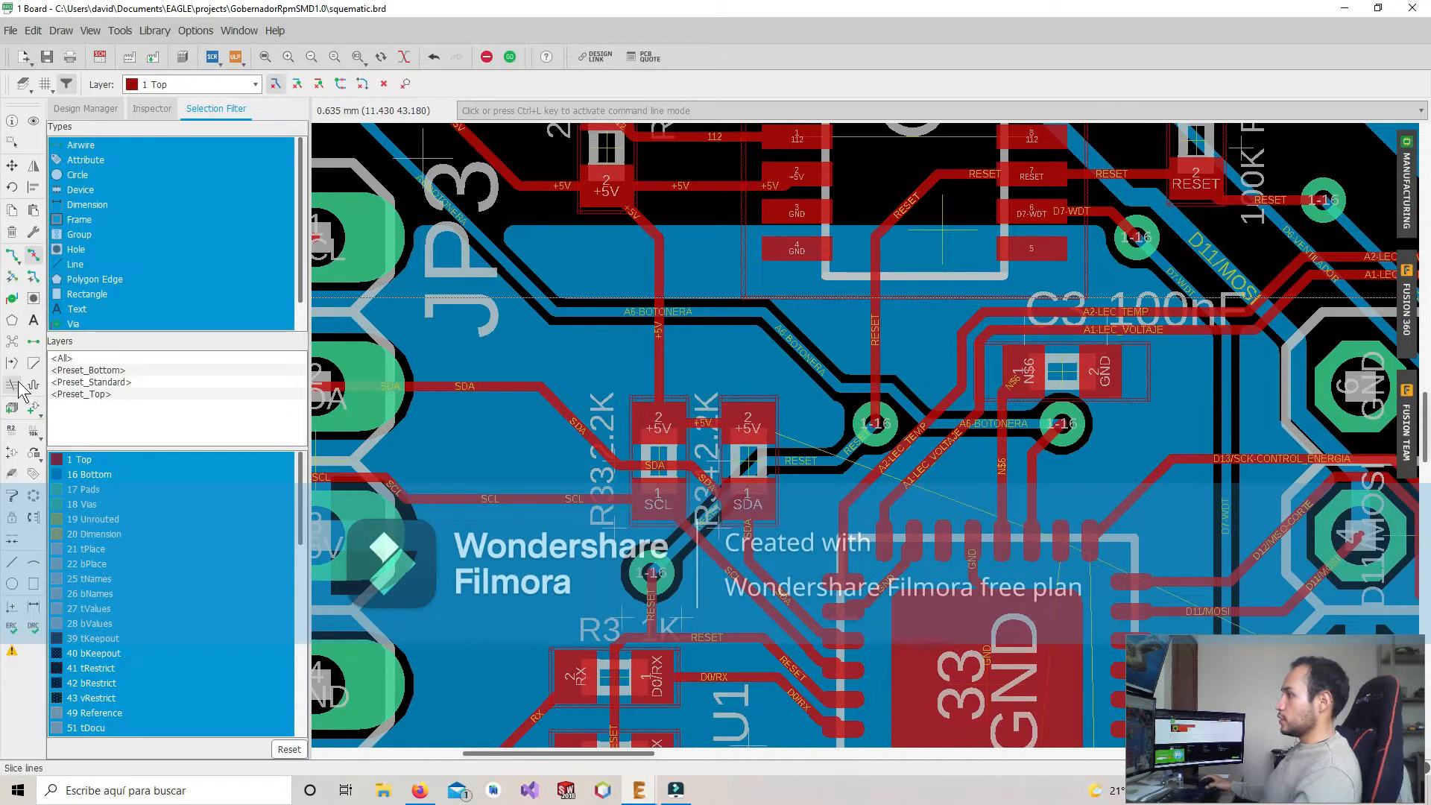
{"action": "left_click", "coordinate": [12, 299]}
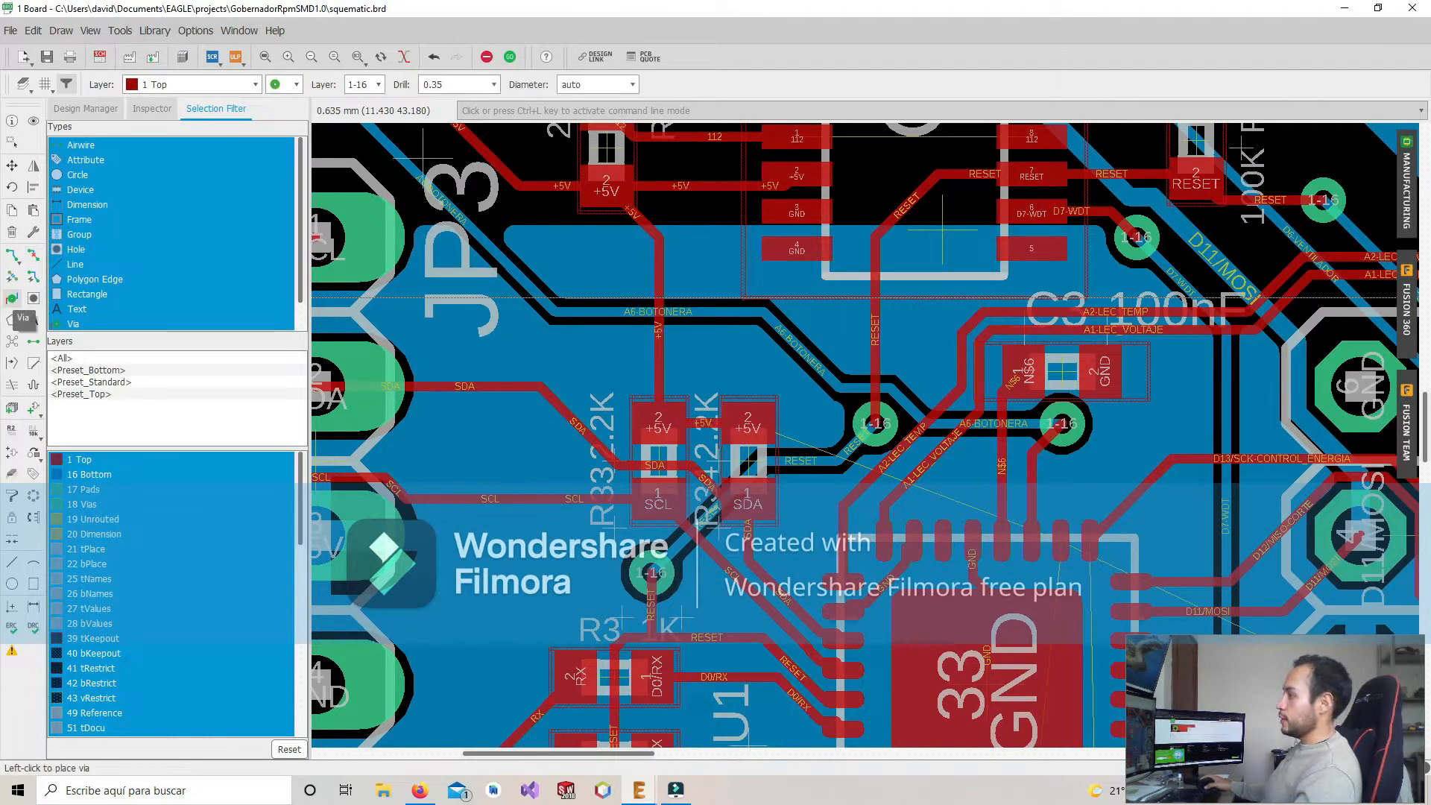
{"action": "scroll", "coordinate": [689, 376], "scroll_direction": "up", "scroll_amount": 1}
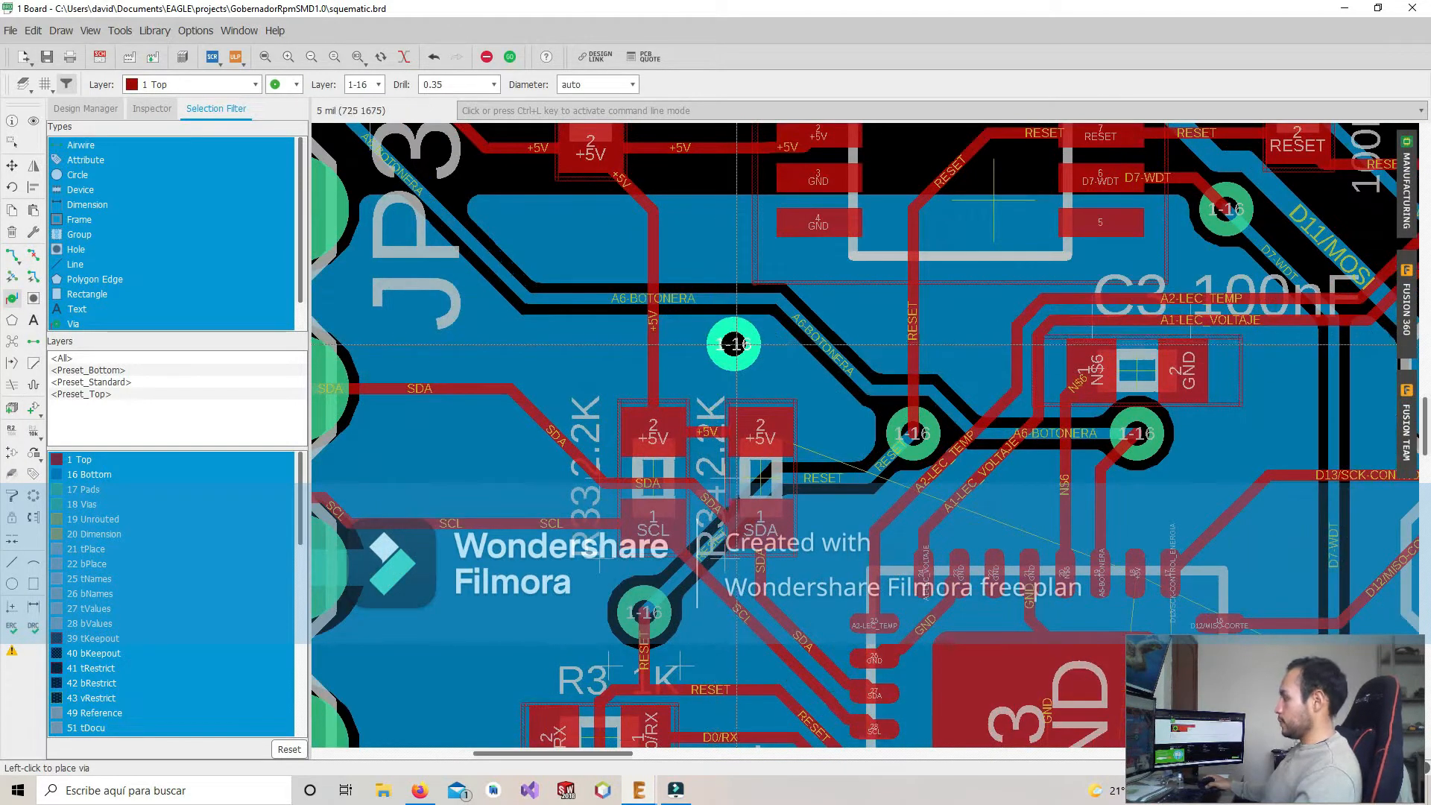
{"action": "key", "text": "ctrl+l"}
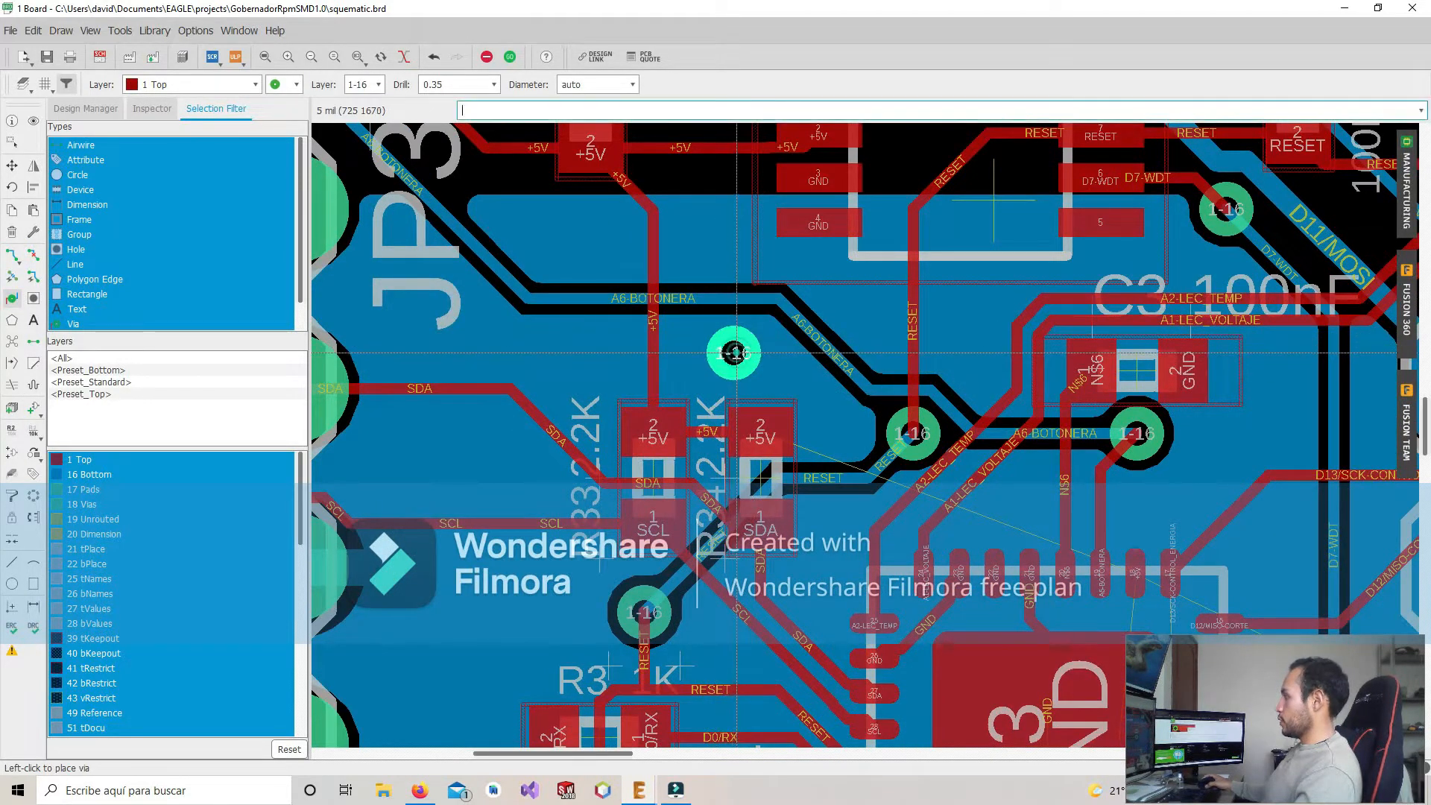
{"action": "left_click", "coordinate": [735, 353]}
{"action": "key", "text": "Escape"}
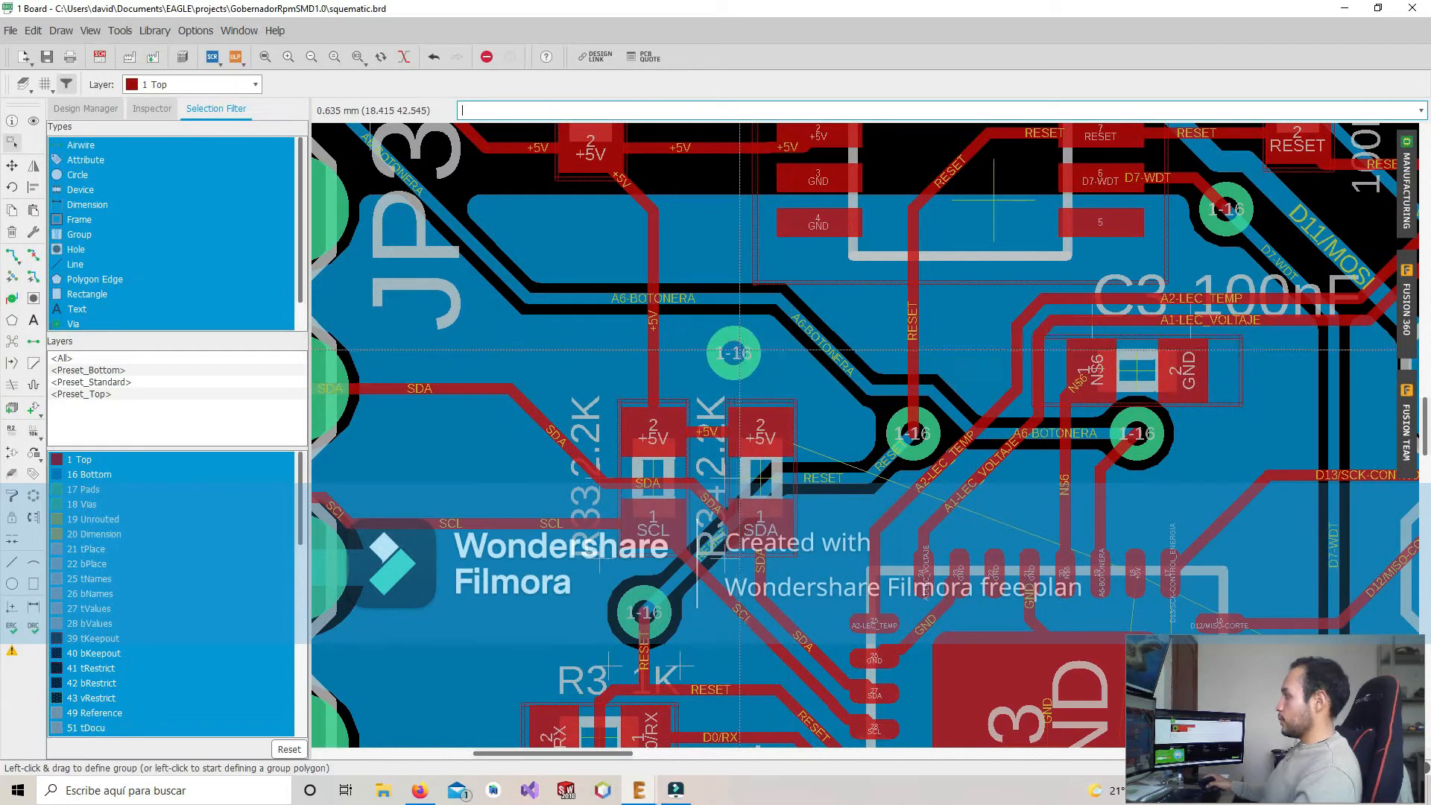
Recalculate the board's copper with Ratsnest, then rip up the Top GND polygon from its edge beside SW4
{"action": "left_click", "coordinate": [12, 364]}
{"action": "scroll", "coordinate": [592, 408], "scroll_direction": "down", "scroll_amount": 3}
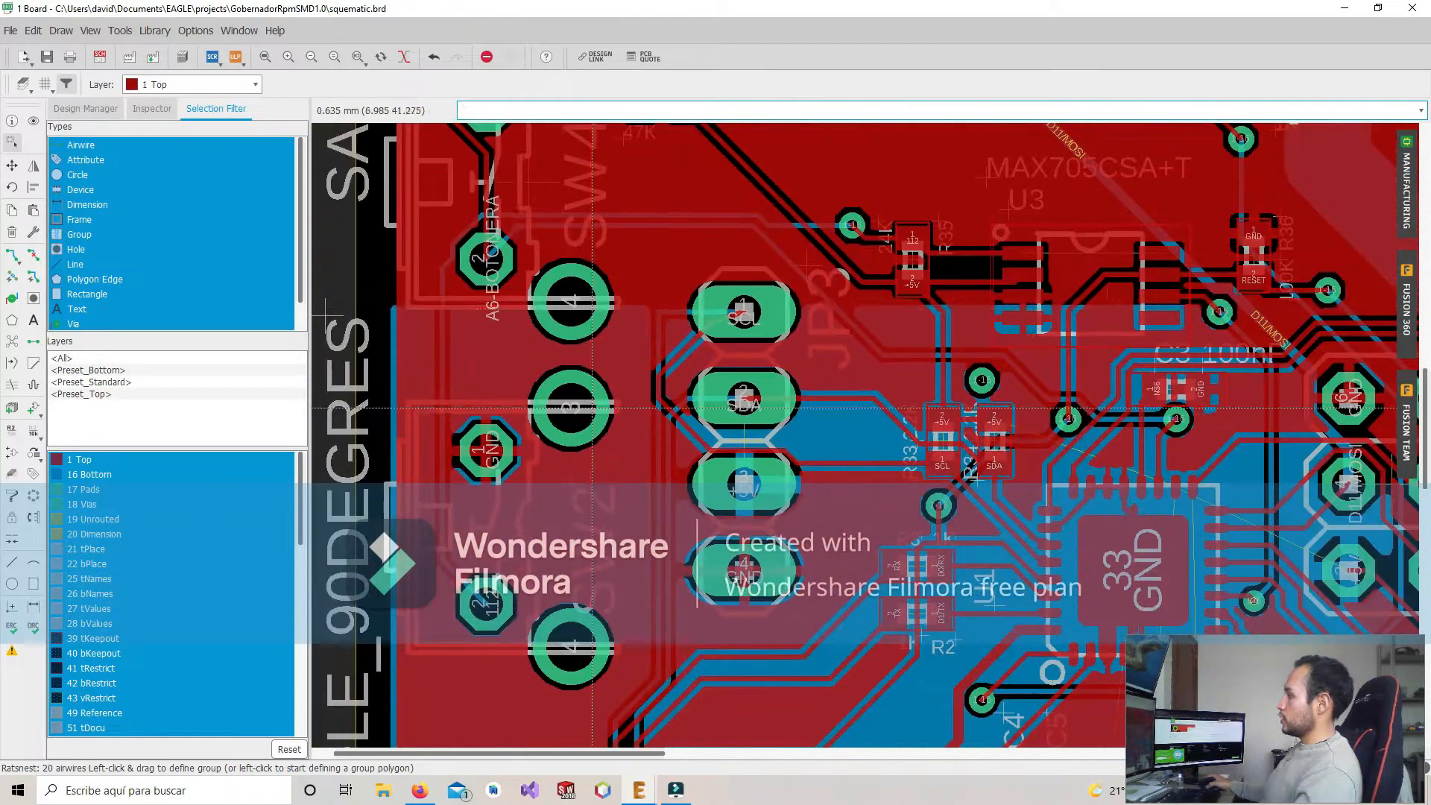
{"action": "right_click", "coordinate": [399, 275]}
{"action": "left_click", "coordinate": [567, 481]}
Set the signal name of the via above R34 to +5V and accept connecting it to that net
{"action": "scroll", "coordinate": [880, 433], "scroll_direction": "up", "scroll_amount": 4}
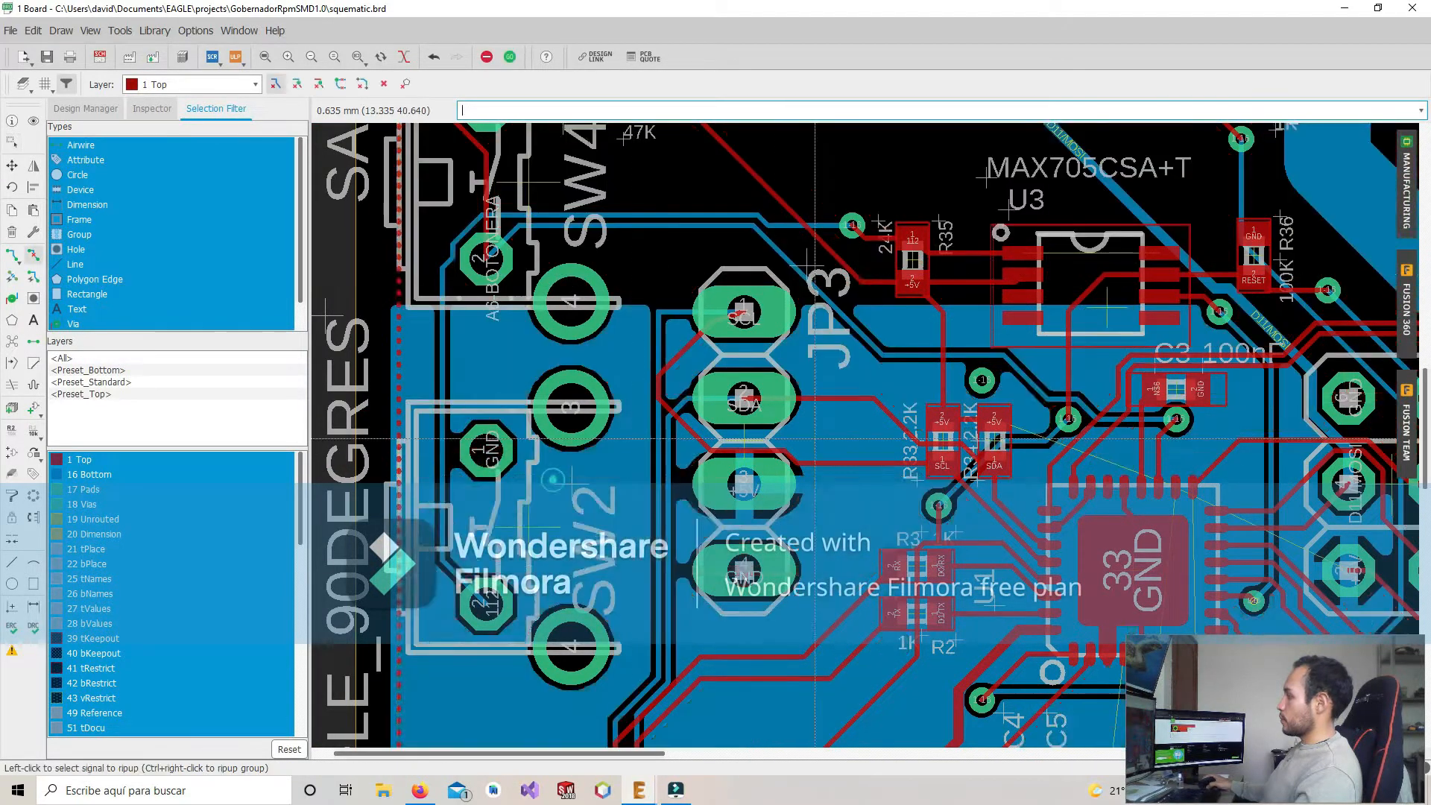
{"action": "scroll", "coordinate": [881, 433], "scroll_direction": "up", "scroll_amount": 2}
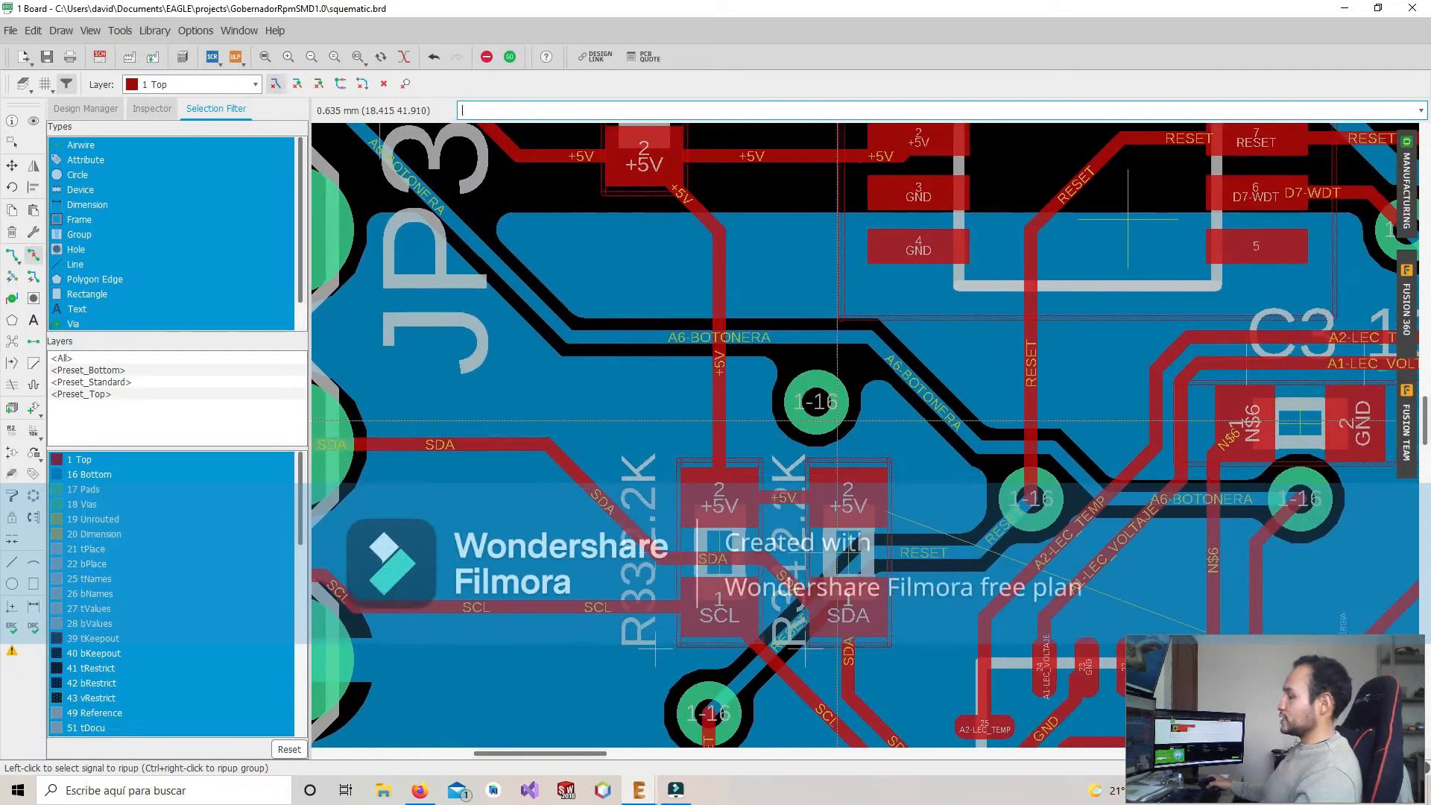
{"action": "right_click", "coordinate": [820, 403]}
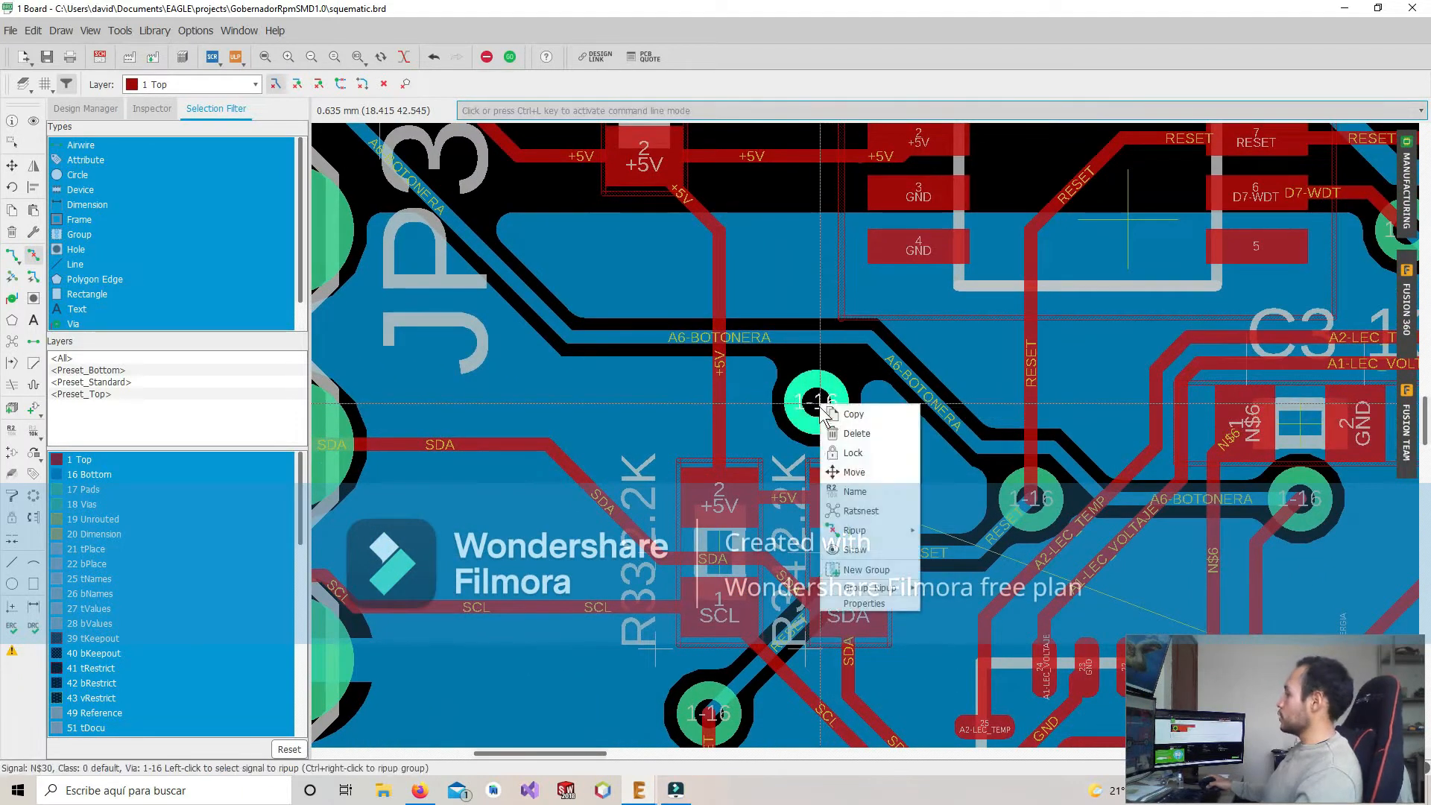
{"action": "left_click", "coordinate": [865, 604]}
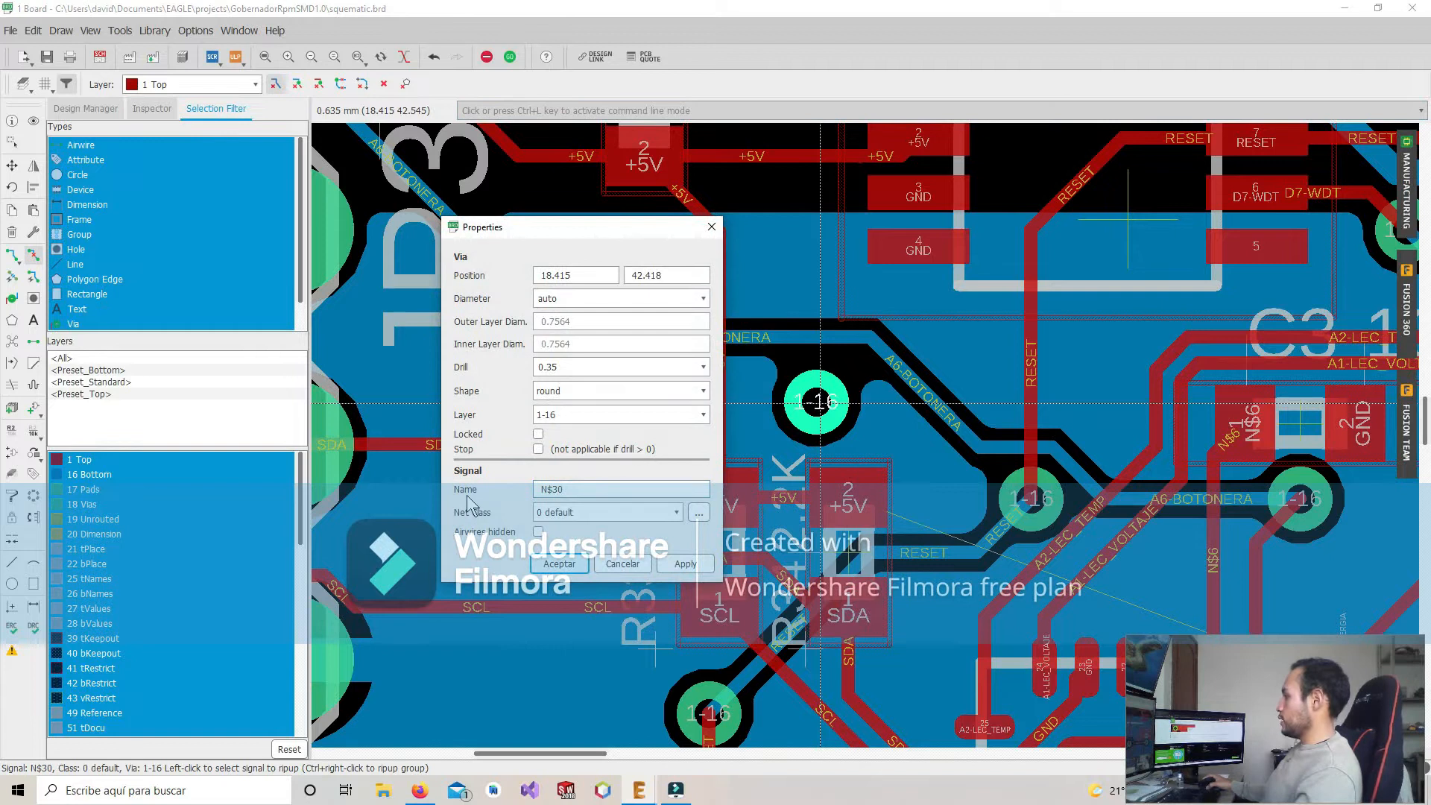
{"action": "type", "text": "+"}
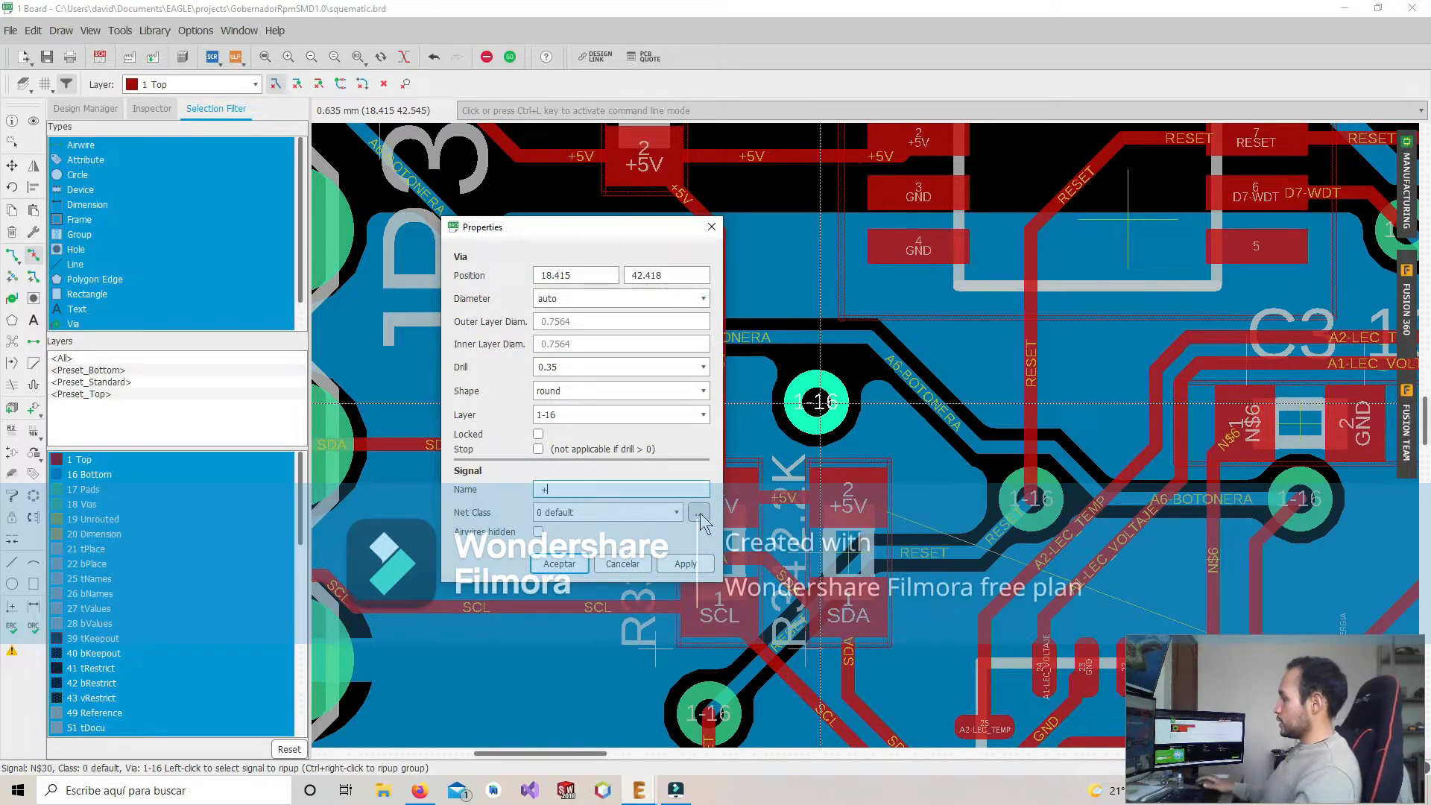
{"action": "type", "text": "5V"}
{"action": "key", "text": "Return"}
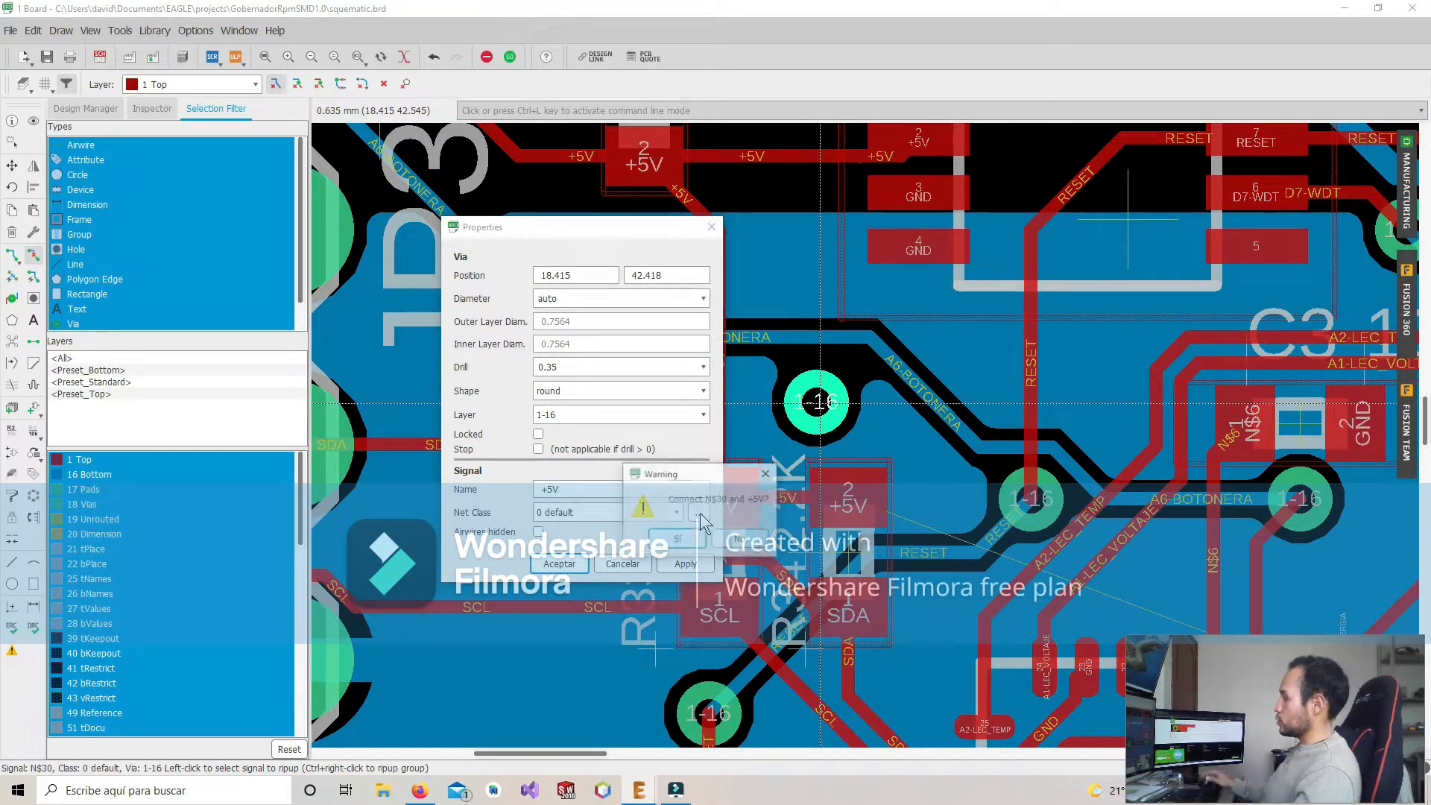
{"action": "left_click", "coordinate": [686, 541]}
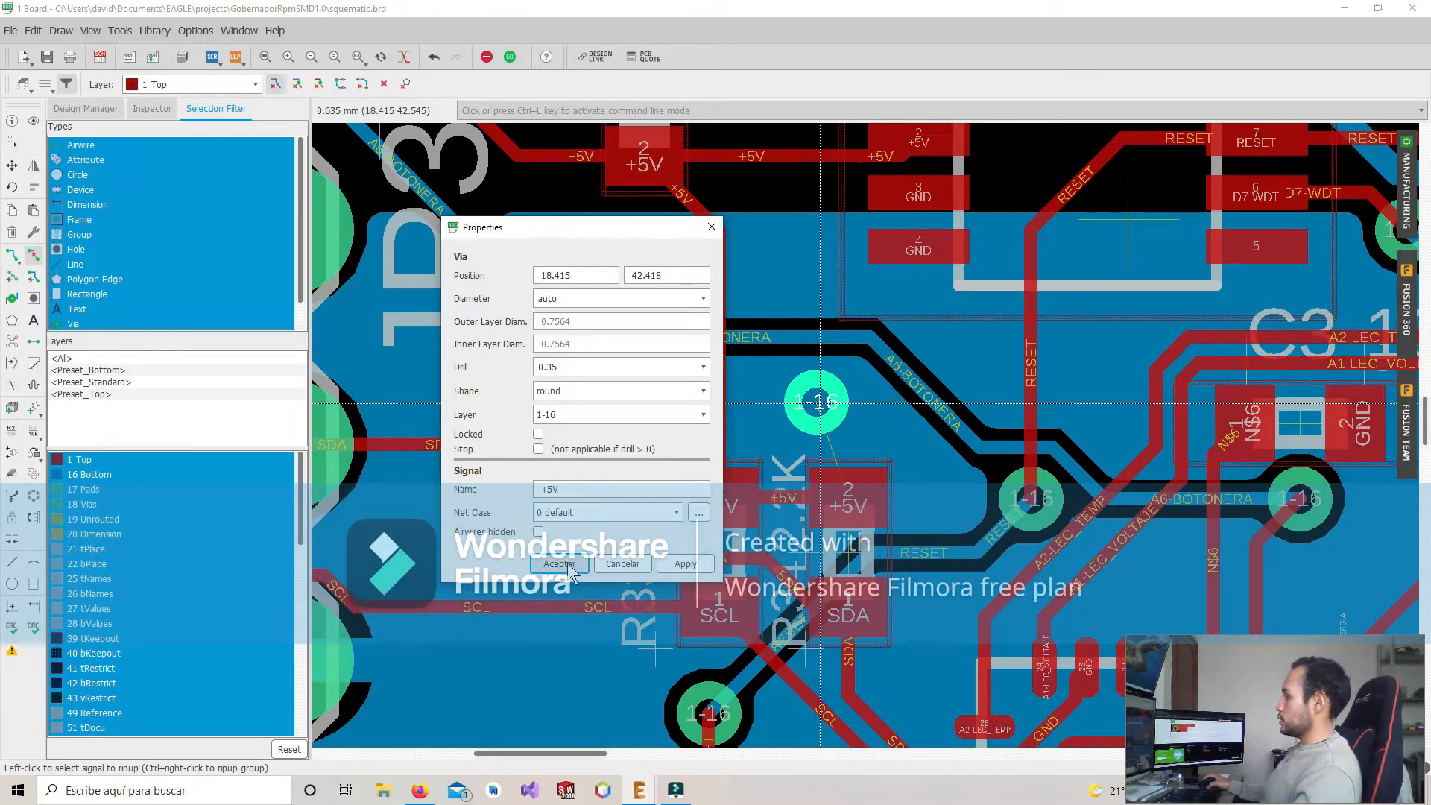
{"action": "left_click", "coordinate": [568, 568]}
Route a 0.1524 mm Top-layer +5V track from pad 2 of R34 to the via above it
{"action": "middle_click_drag", "start_coordinate": [823, 431], "coordinate": [764, 392]}
{"action": "scroll", "coordinate": [755, 401], "scroll_direction": "down", "scroll_amount": 2}
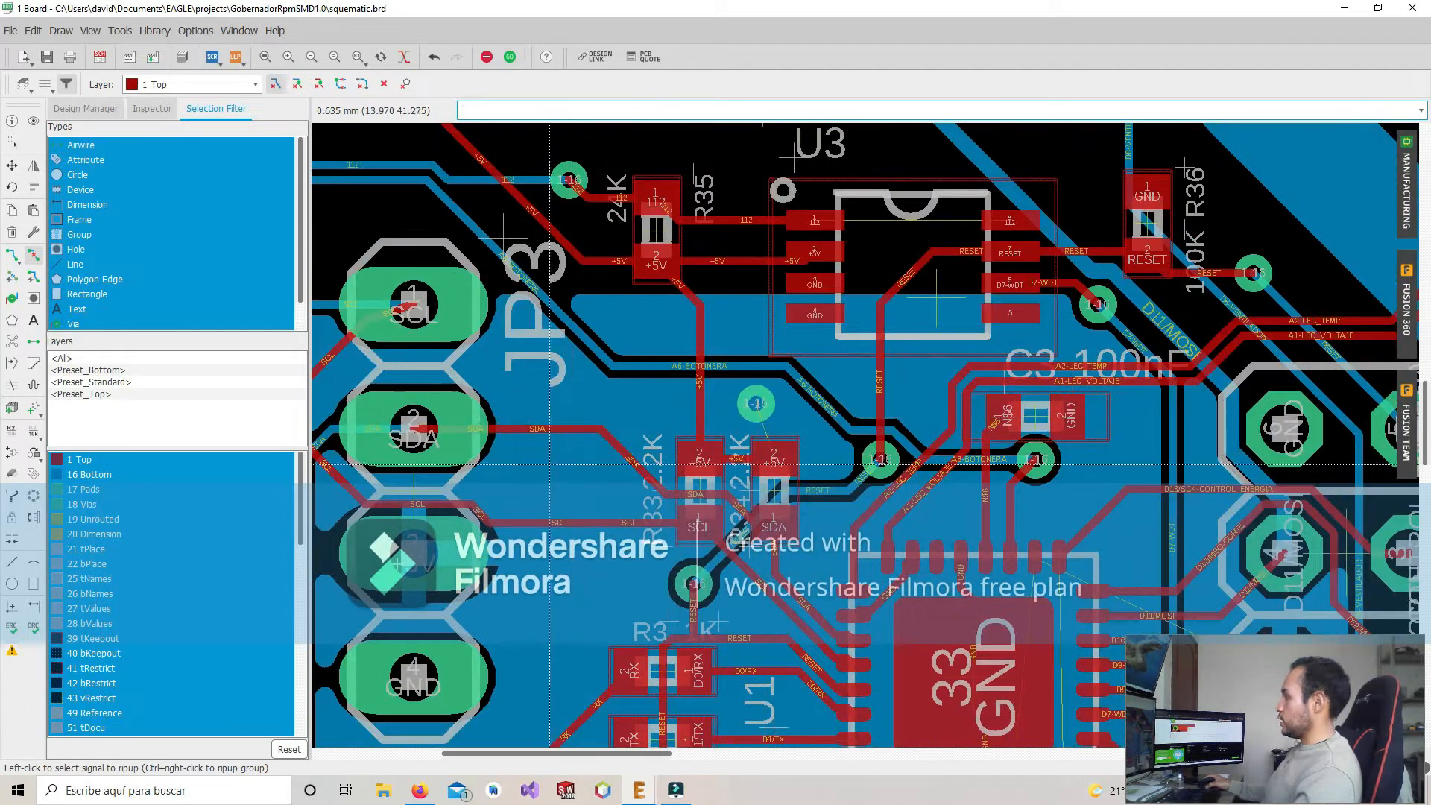
{"action": "scroll", "coordinate": [733, 457], "scroll_direction": "up", "scroll_amount": 1}
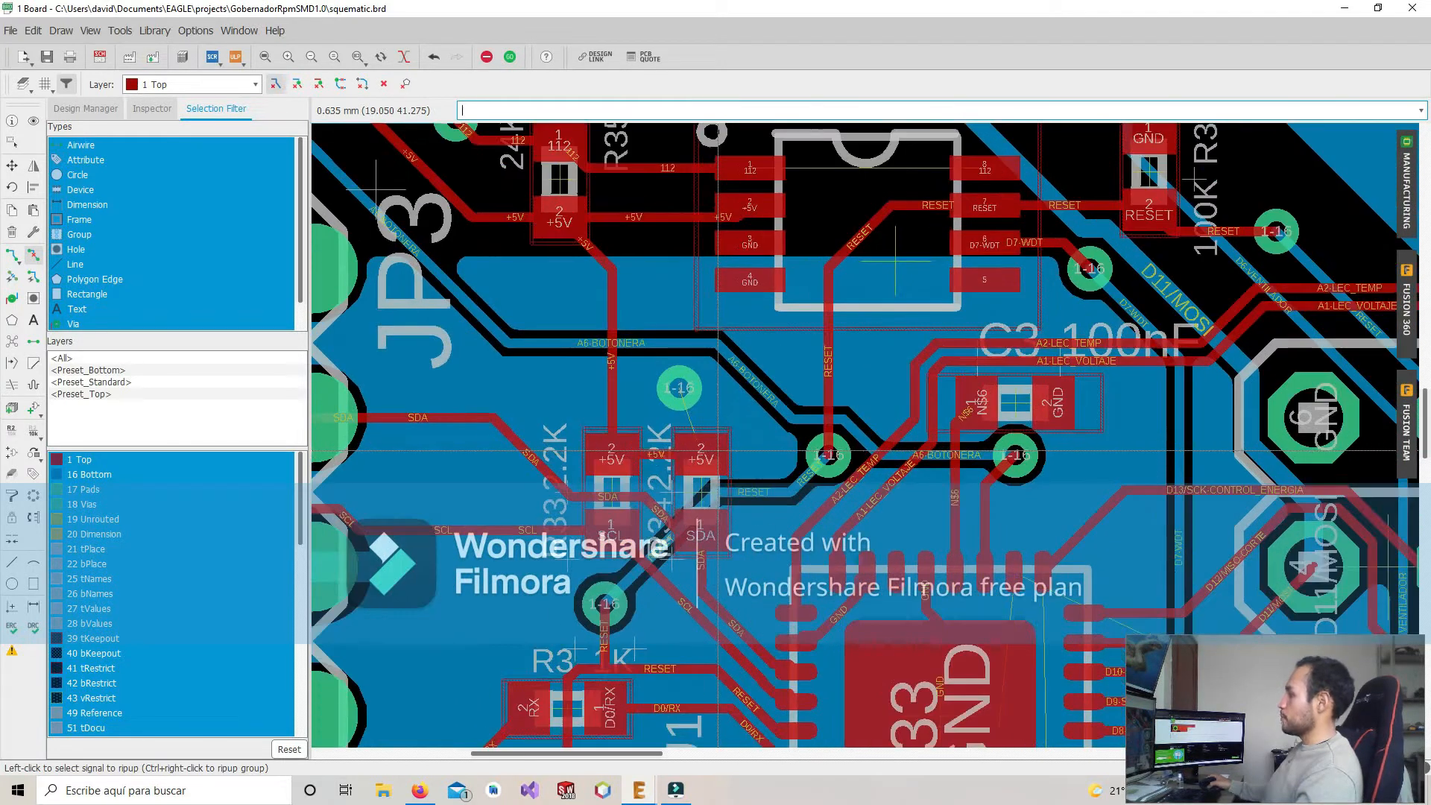
{"action": "scroll", "coordinate": [692, 445], "scroll_direction": "up", "scroll_amount": 1}
{"action": "scroll", "coordinate": [693, 470], "scroll_direction": "up", "scroll_amount": 1}
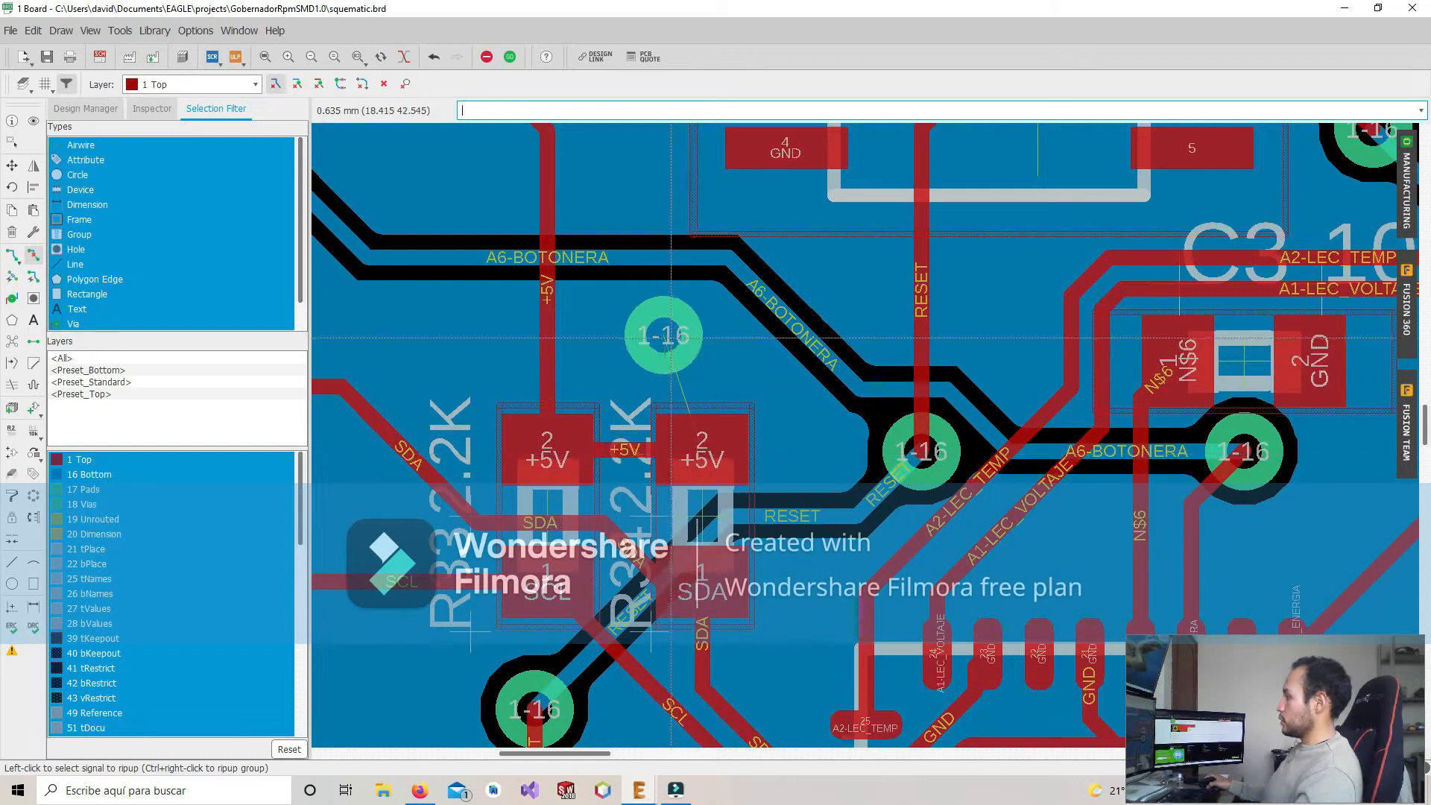
{"action": "left_click", "coordinate": [15, 256]}
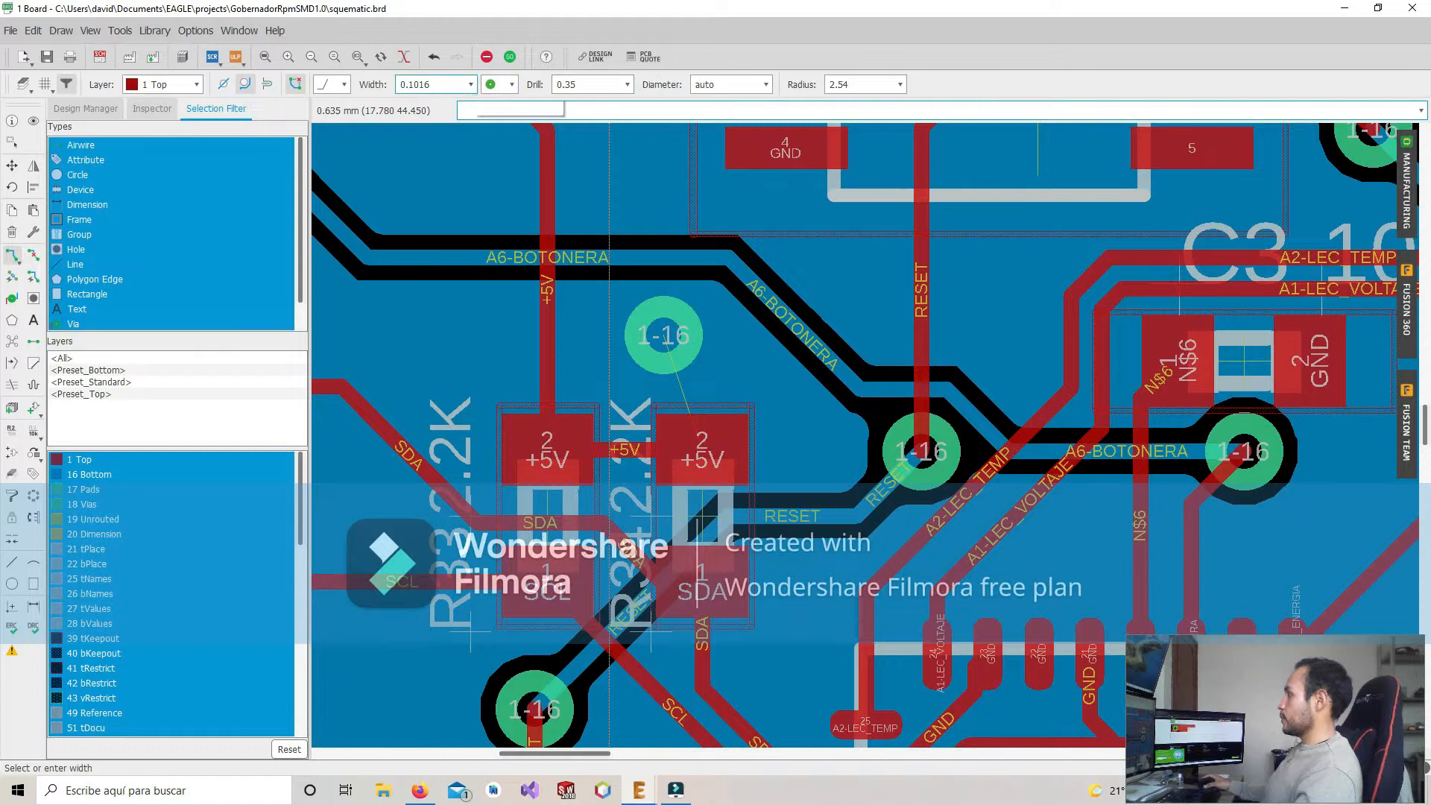
{"action": "left_click", "coordinate": [712, 447]}
{"action": "left_click", "coordinate": [673, 332]}
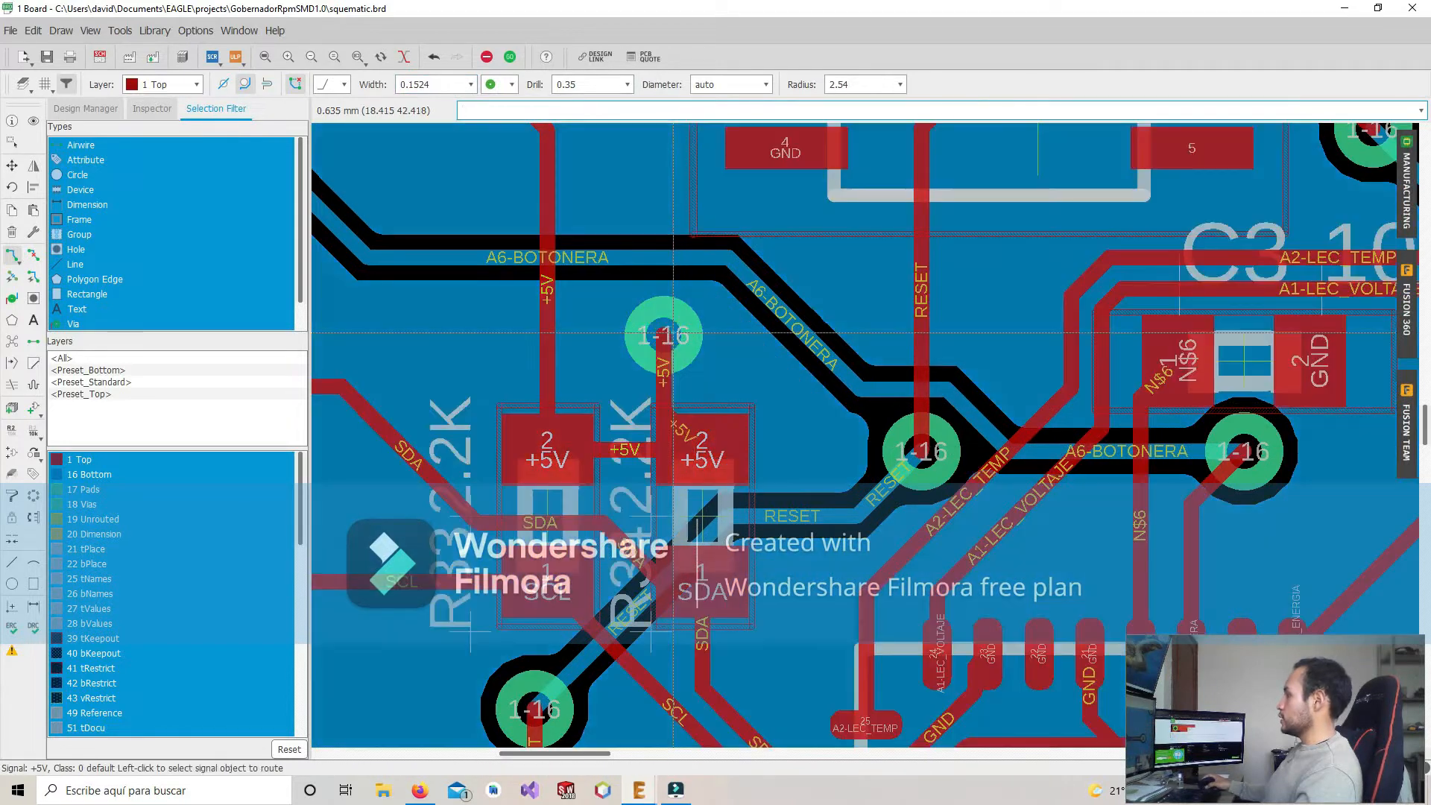
Examine the +5V tracks and pads around R10, R35, U3, R33 and R34, and the nearby pins of U1
{"action": "scroll", "coordinate": [673, 333], "scroll_direction": "down", "scroll_amount": 4}
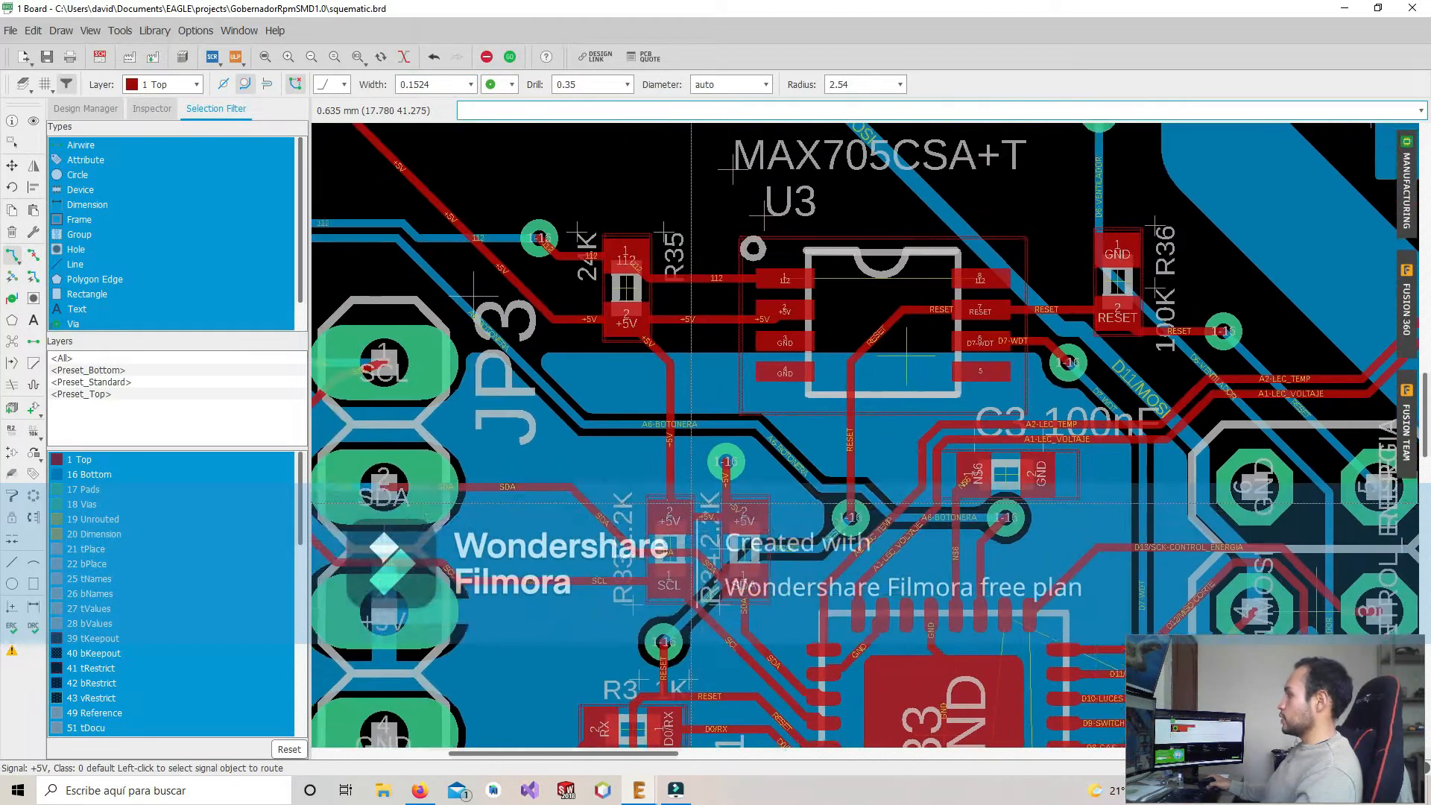
{"action": "middle_click_drag", "start_coordinate": [692, 504], "coordinate": [709, 522]}
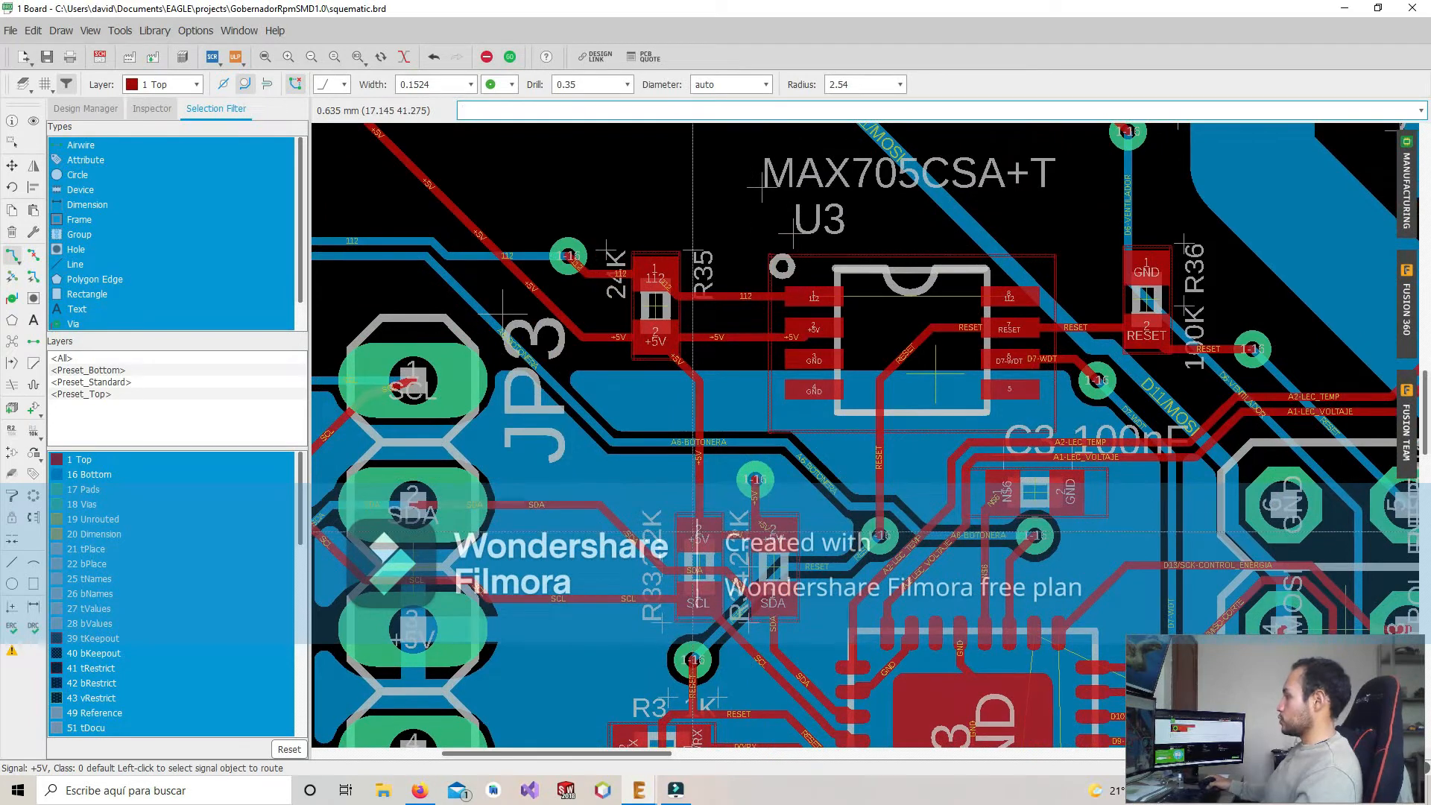
{"action": "scroll", "coordinate": [668, 330], "scroll_direction": "down", "scroll_amount": 2}
{"action": "middle_click_drag", "start_coordinate": [667, 330], "coordinate": [726, 410]}
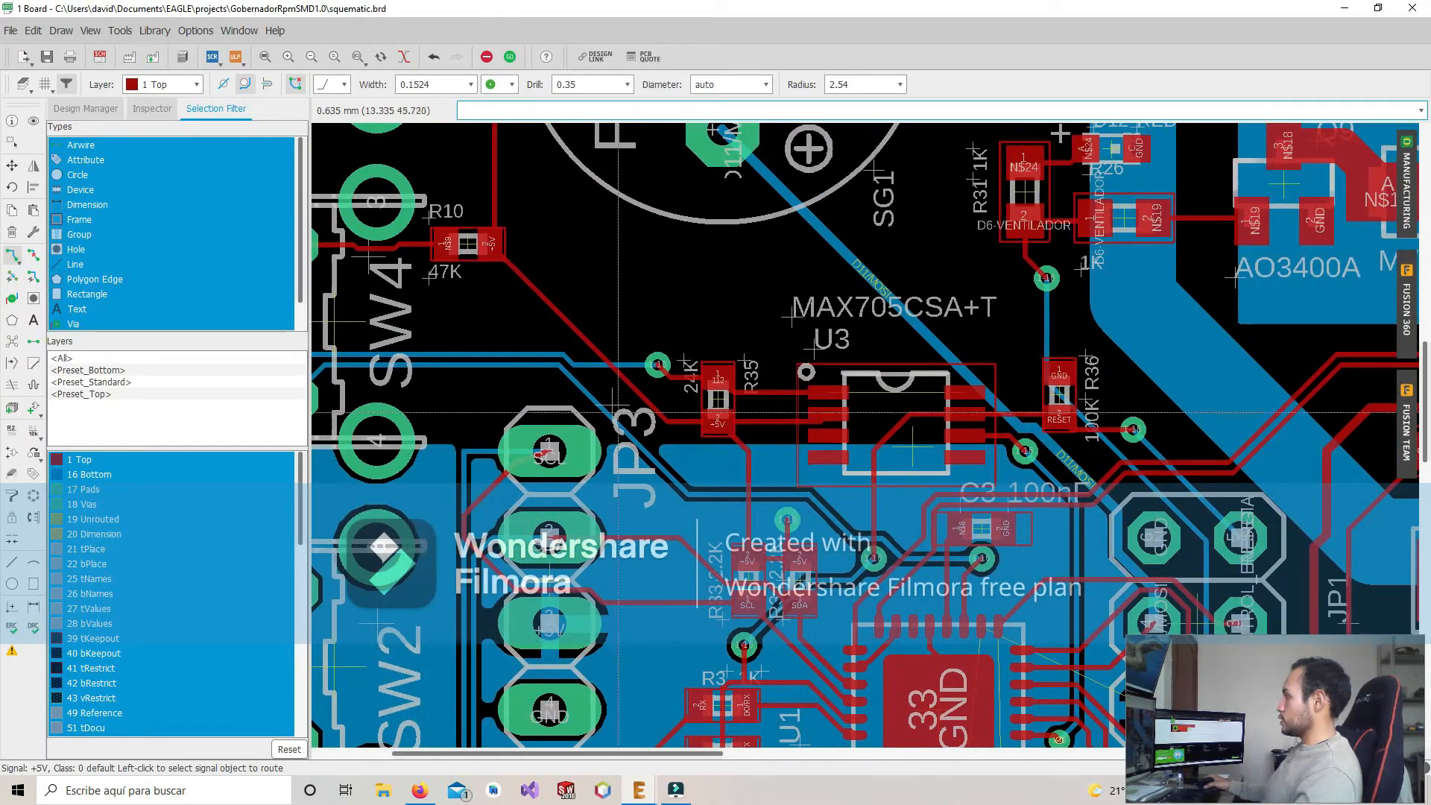
{"action": "scroll", "coordinate": [596, 390], "scroll_direction": "up", "scroll_amount": 3}
{"action": "scroll", "coordinate": [714, 496], "scroll_direction": "down", "scroll_amount": 2}
{"action": "middle_click_drag", "start_coordinate": [716, 500], "coordinate": [646, 341]}
{"action": "scroll", "coordinate": [722, 410], "scroll_direction": "up", "scroll_amount": 2}
{"action": "middle_click_drag", "start_coordinate": [674, 499], "coordinate": [777, 431]}
{"action": "middle_click_drag", "start_coordinate": [874, 509], "coordinate": [759, 346]}
{"action": "scroll", "coordinate": [758, 347], "scroll_direction": "down", "scroll_amount": 2}
{"action": "middle_click_drag", "start_coordinate": [1001, 352], "coordinate": [791, 392]}
{"action": "scroll", "coordinate": [791, 392], "scroll_direction": "up", "scroll_amount": 1}
Route a short 0.1524 mm Top-layer track straight out of U1's +5V pin 18, away from the chip
{"action": "scroll", "coordinate": [791, 392], "scroll_direction": "up", "scroll_amount": 3}
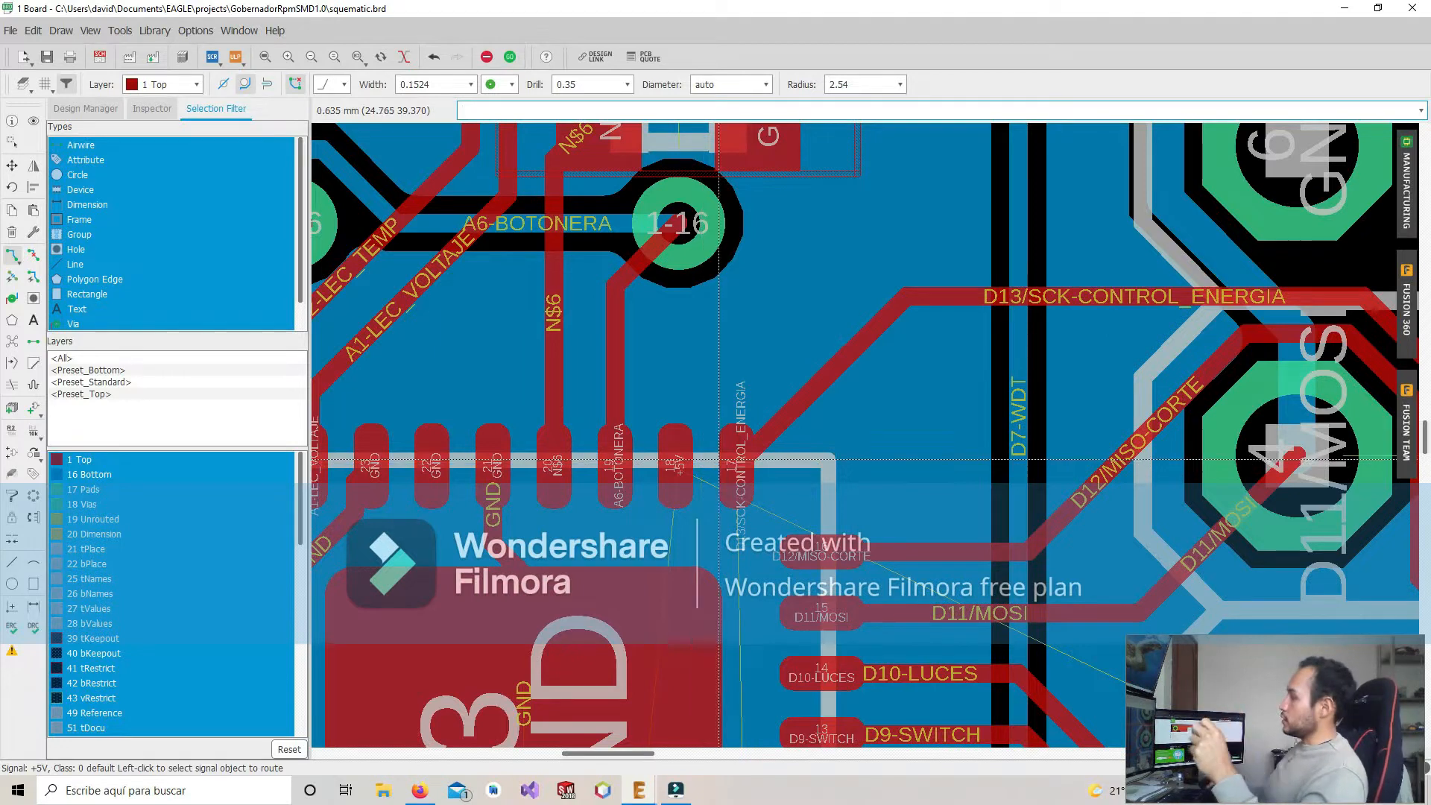
{"action": "scroll", "coordinate": [701, 464], "scroll_direction": "up", "scroll_amount": 2}
{"action": "middle_click_drag", "start_coordinate": [714, 445], "coordinate": [647, 521]}
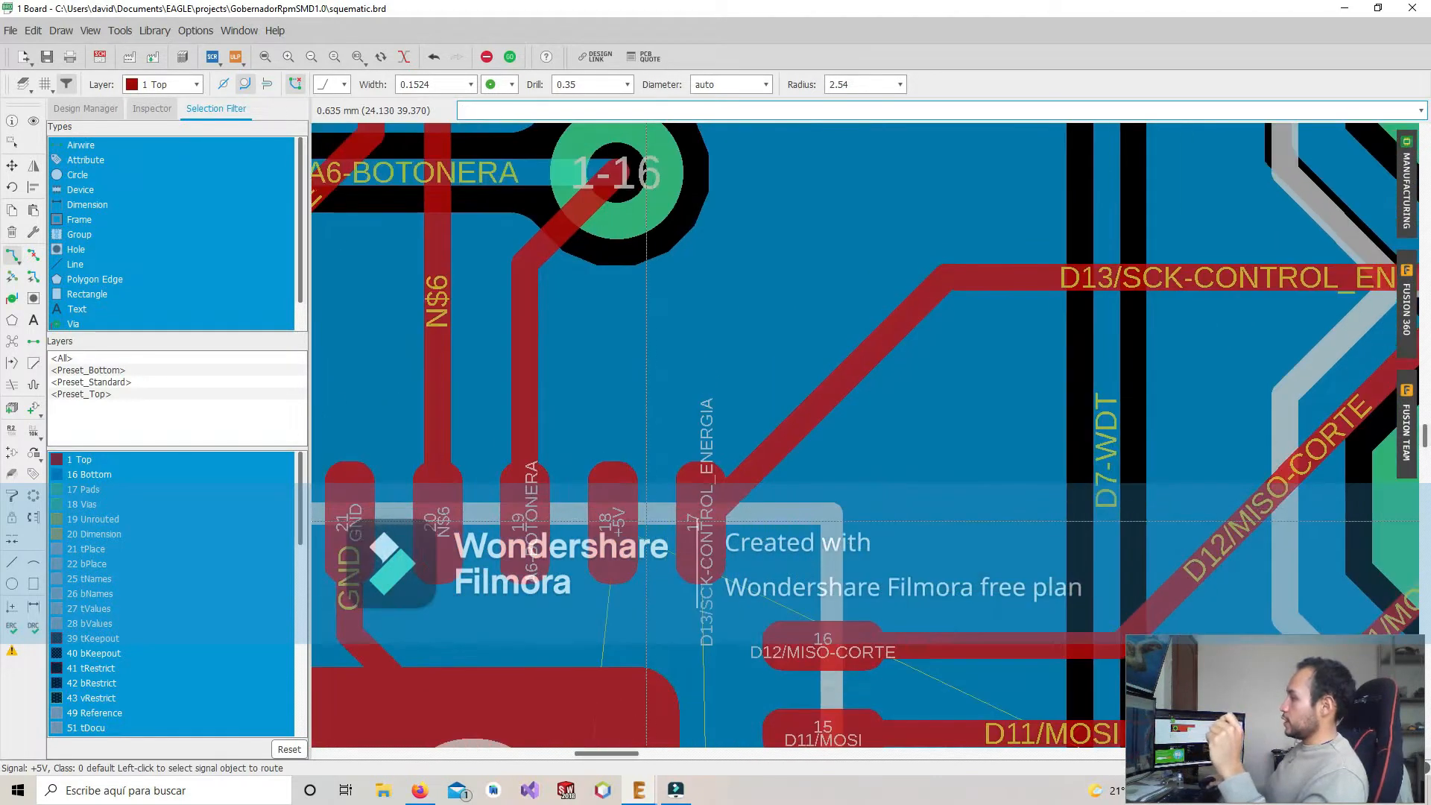
{"action": "left_click", "coordinate": [612, 514]}
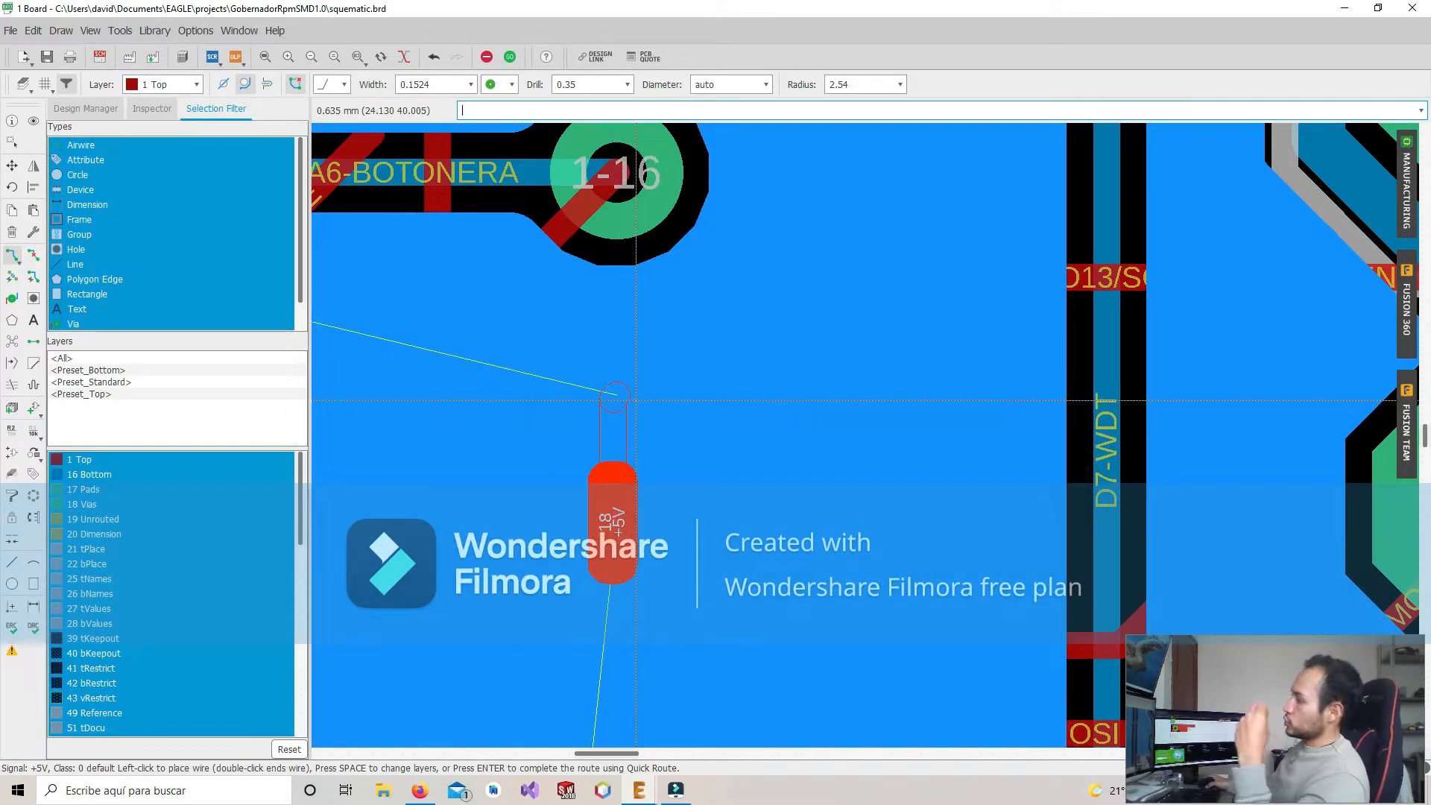
{"action": "scroll", "coordinate": [635, 400], "scroll_direction": "down", "scroll_amount": 5}
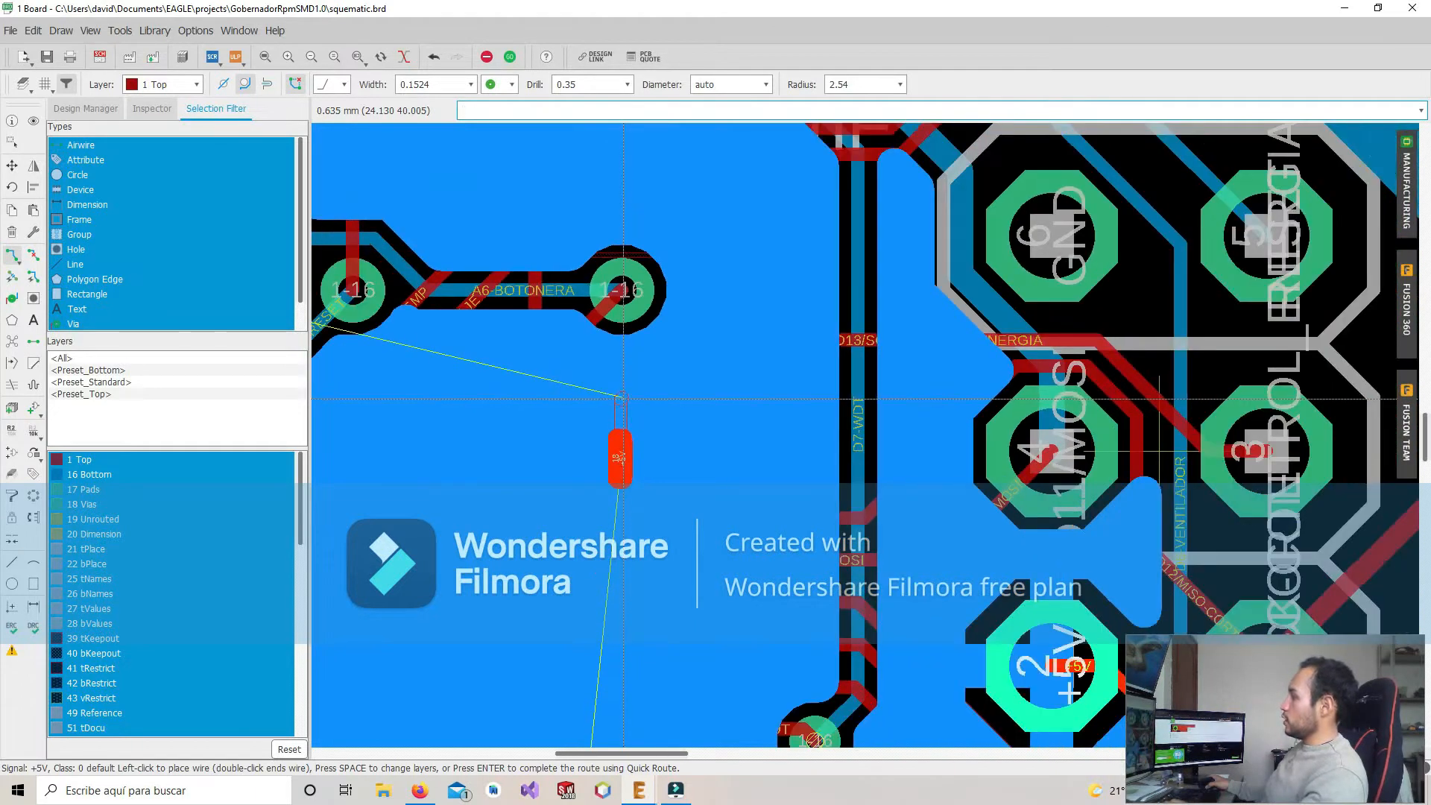
{"action": "scroll", "coordinate": [623, 399], "scroll_direction": "down", "scroll_amount": 4}
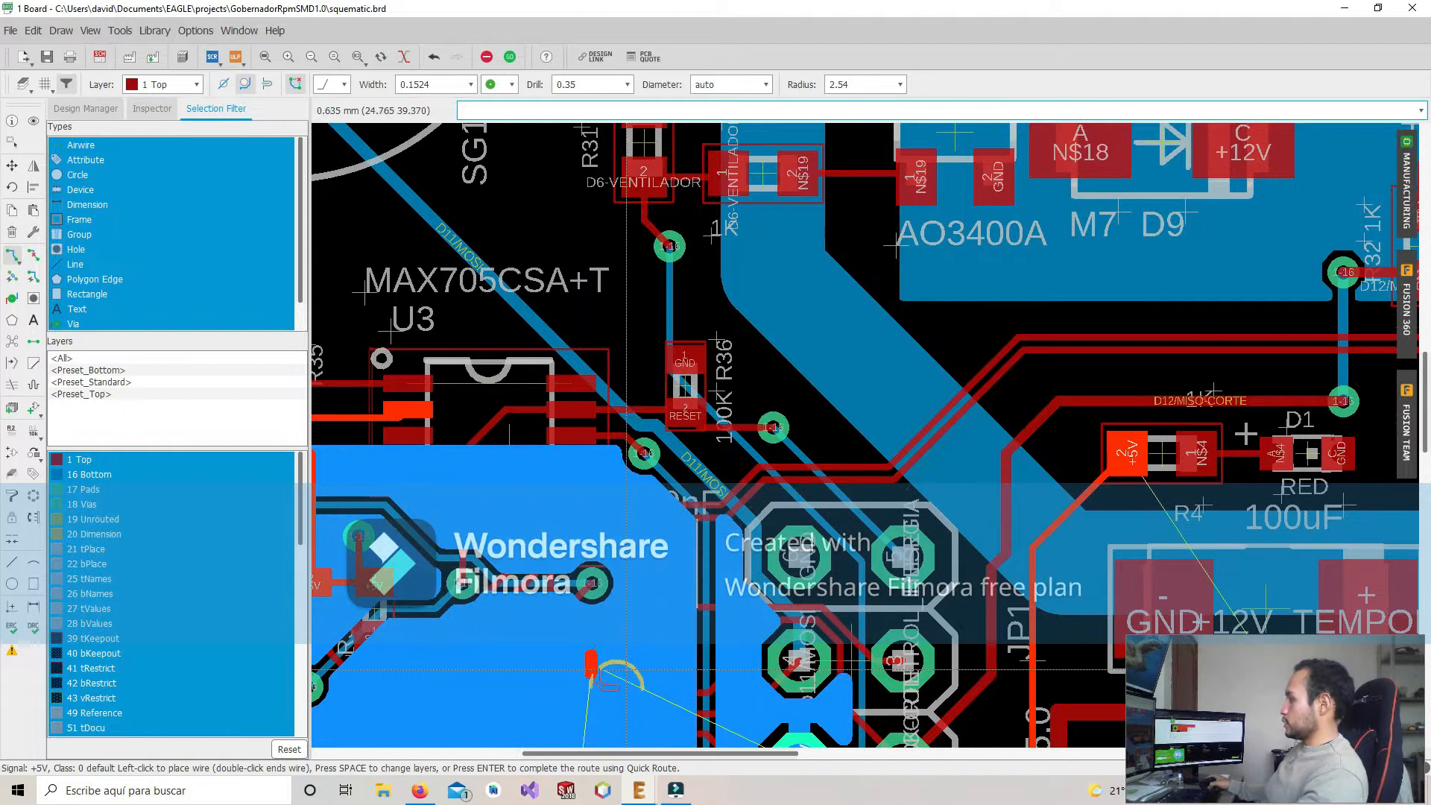
{"action": "middle_click_drag", "start_coordinate": [631, 669], "coordinate": [730, 399]}
{"action": "scroll", "coordinate": [729, 398], "scroll_direction": "up", "scroll_amount": 5}
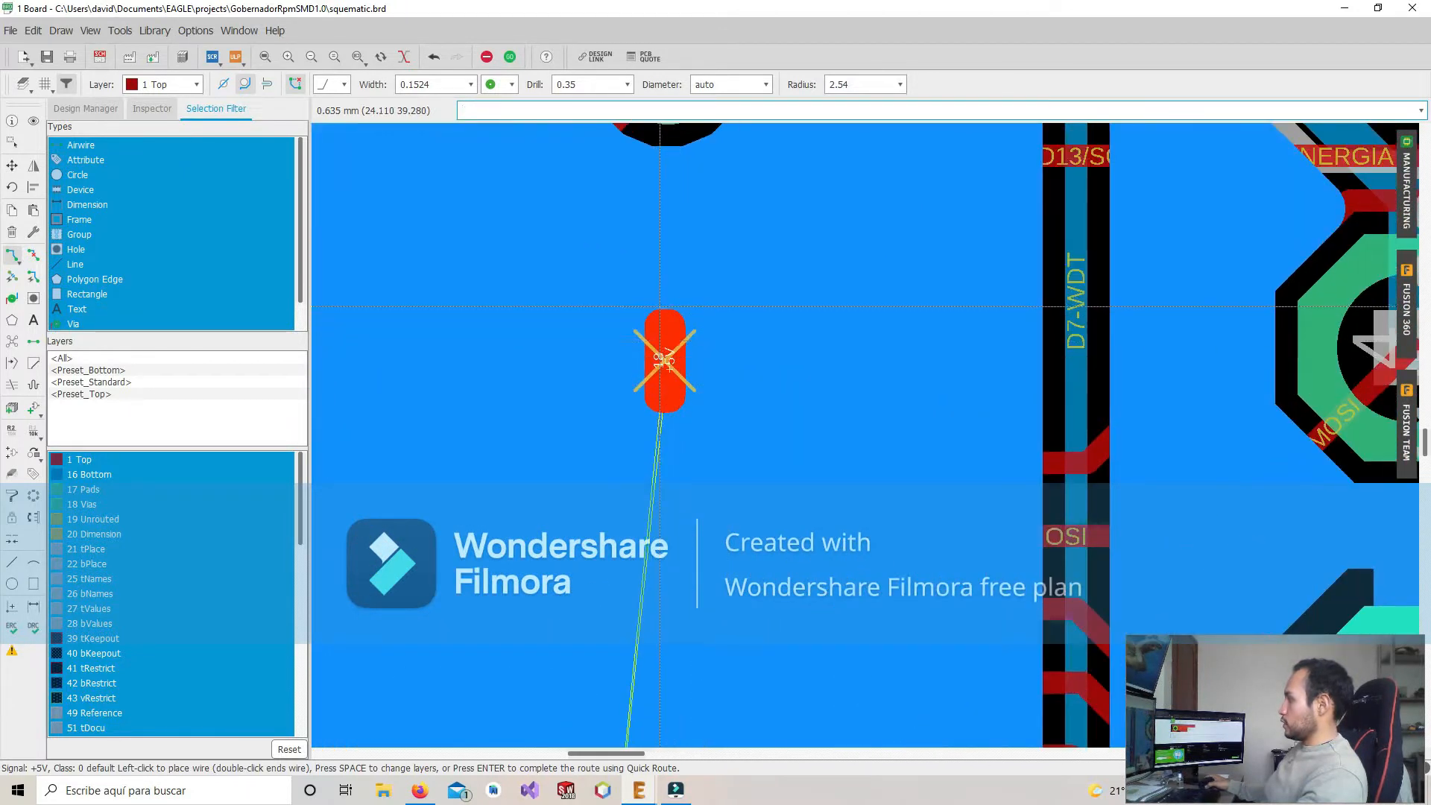
{"action": "left_click", "coordinate": [679, 240]}
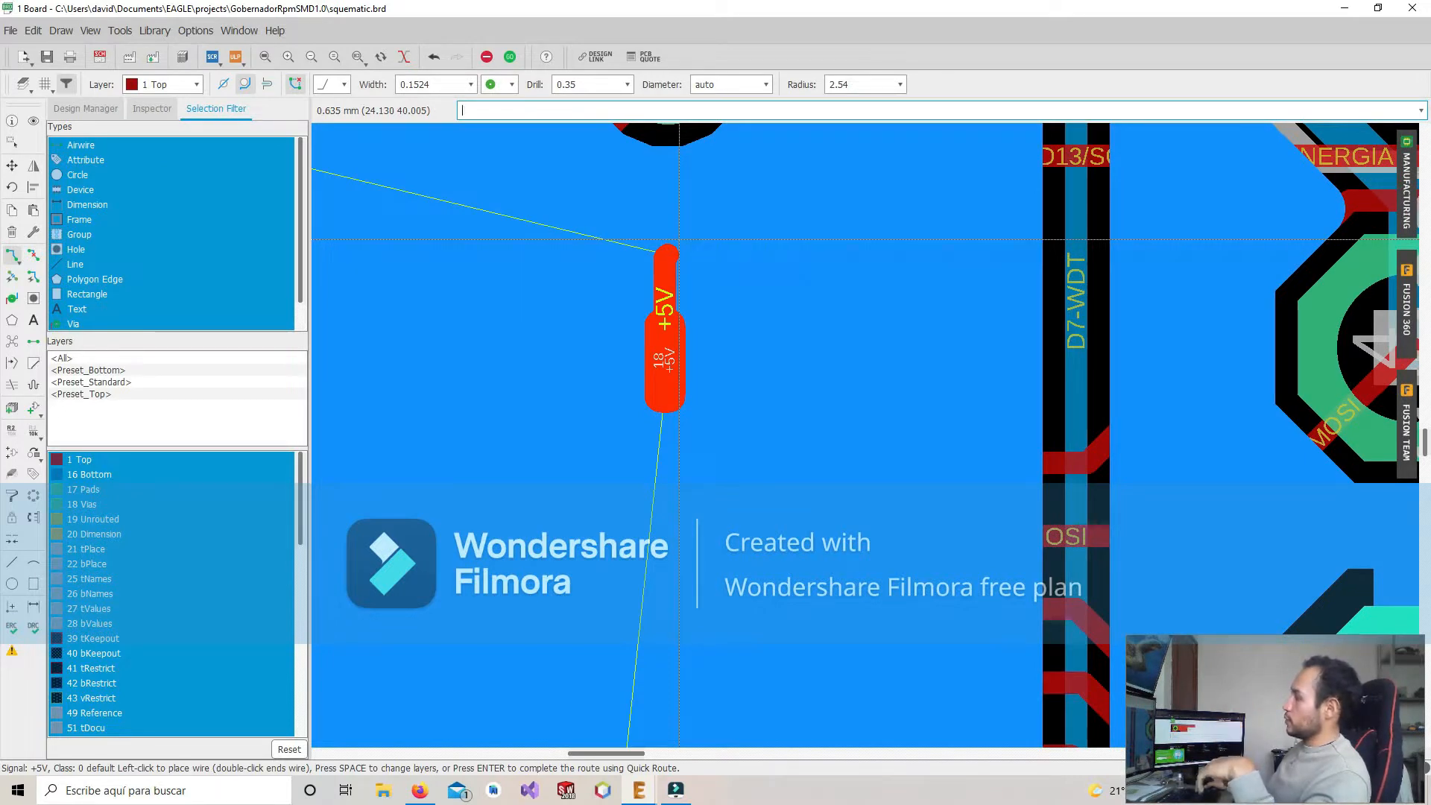
Drop a 1-16 via with 0.35 drill at the end of pin 18's track, switching to Bottom, and end the route
{"action": "key", "text": "space"}
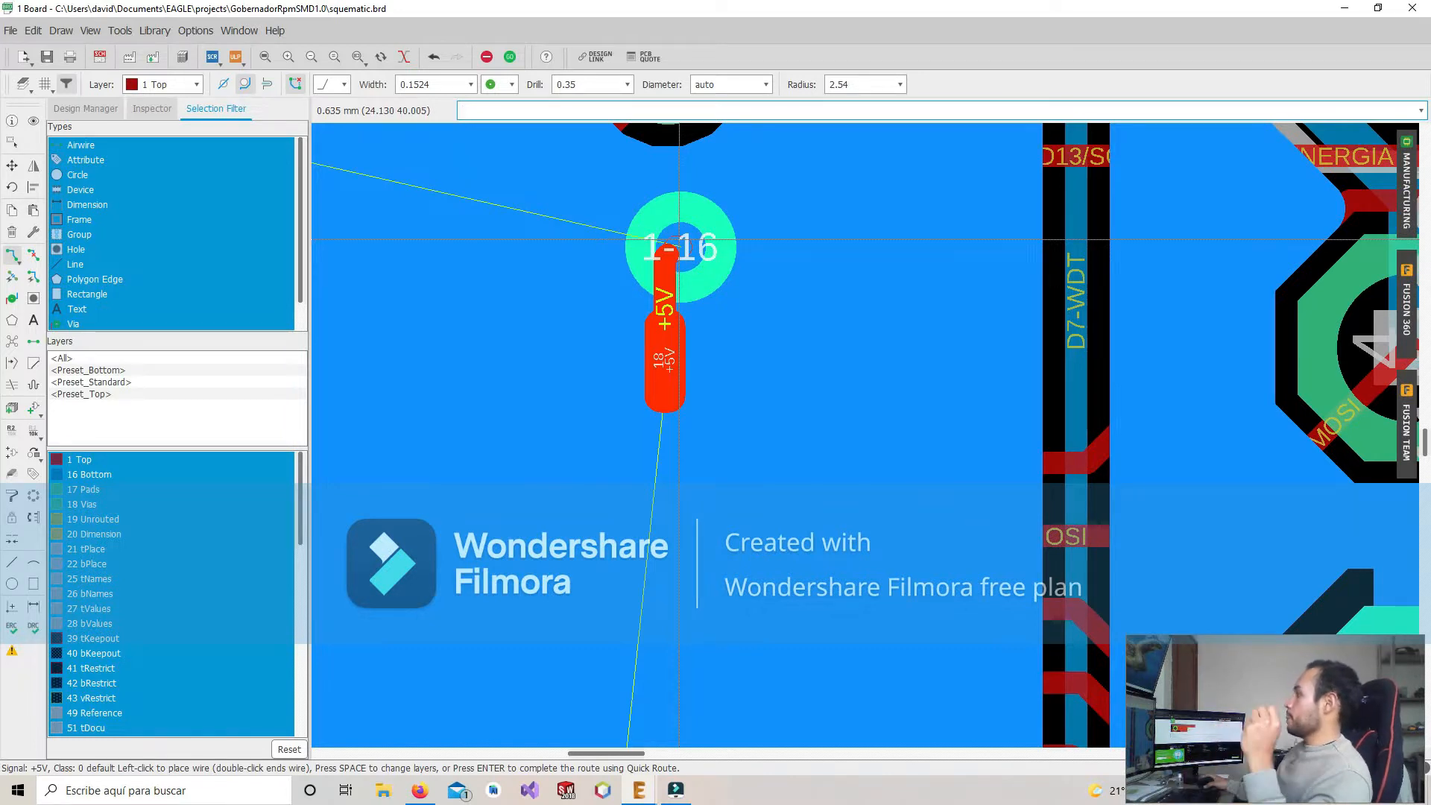
{"action": "key", "text": "space"}
{"action": "middle_click_drag", "start_coordinate": [743, 190], "coordinate": [786, 388]}
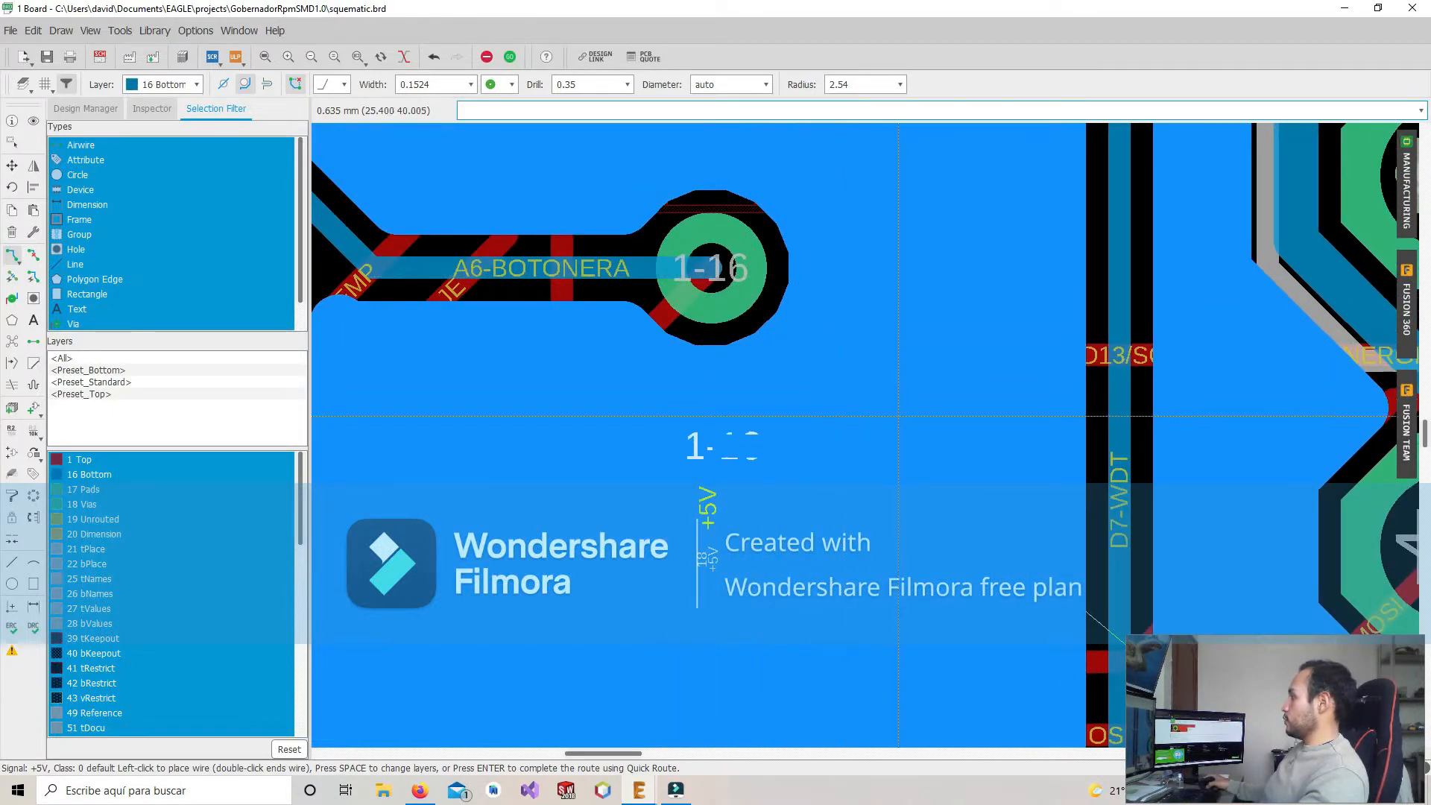
{"action": "key", "text": "Escape"}
Refill the board's copper with Ratsnest and check how the via at U1's pin 18 joins the +5V polygon
{"action": "middle_click_drag", "start_coordinate": [739, 476], "coordinate": [755, 312]}
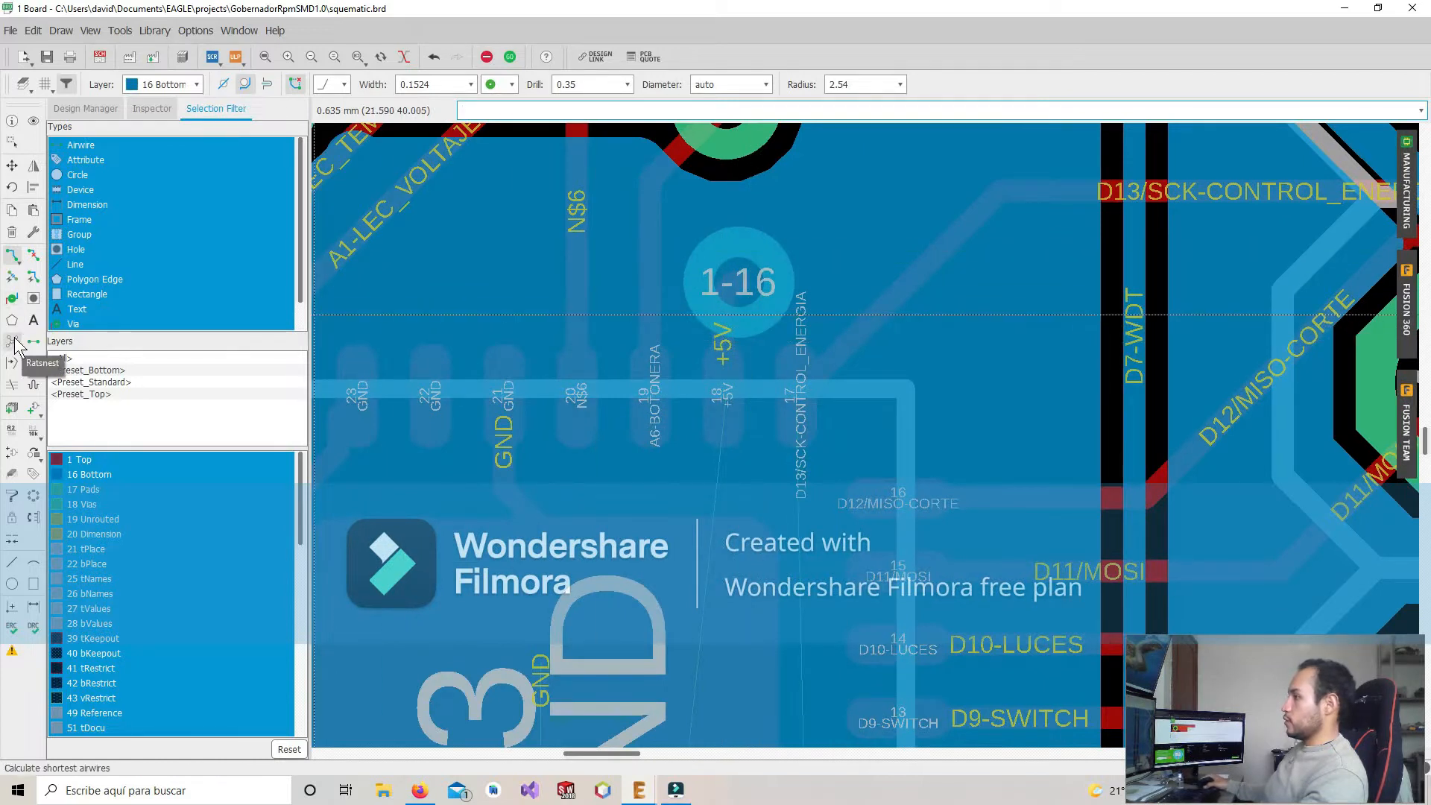
{"action": "scroll", "coordinate": [710, 400], "scroll_direction": "down", "scroll_amount": 1}
{"action": "scroll", "coordinate": [711, 400], "scroll_direction": "down", "scroll_amount": 1}
{"action": "middle_click_drag", "start_coordinate": [737, 328], "coordinate": [842, 390]}
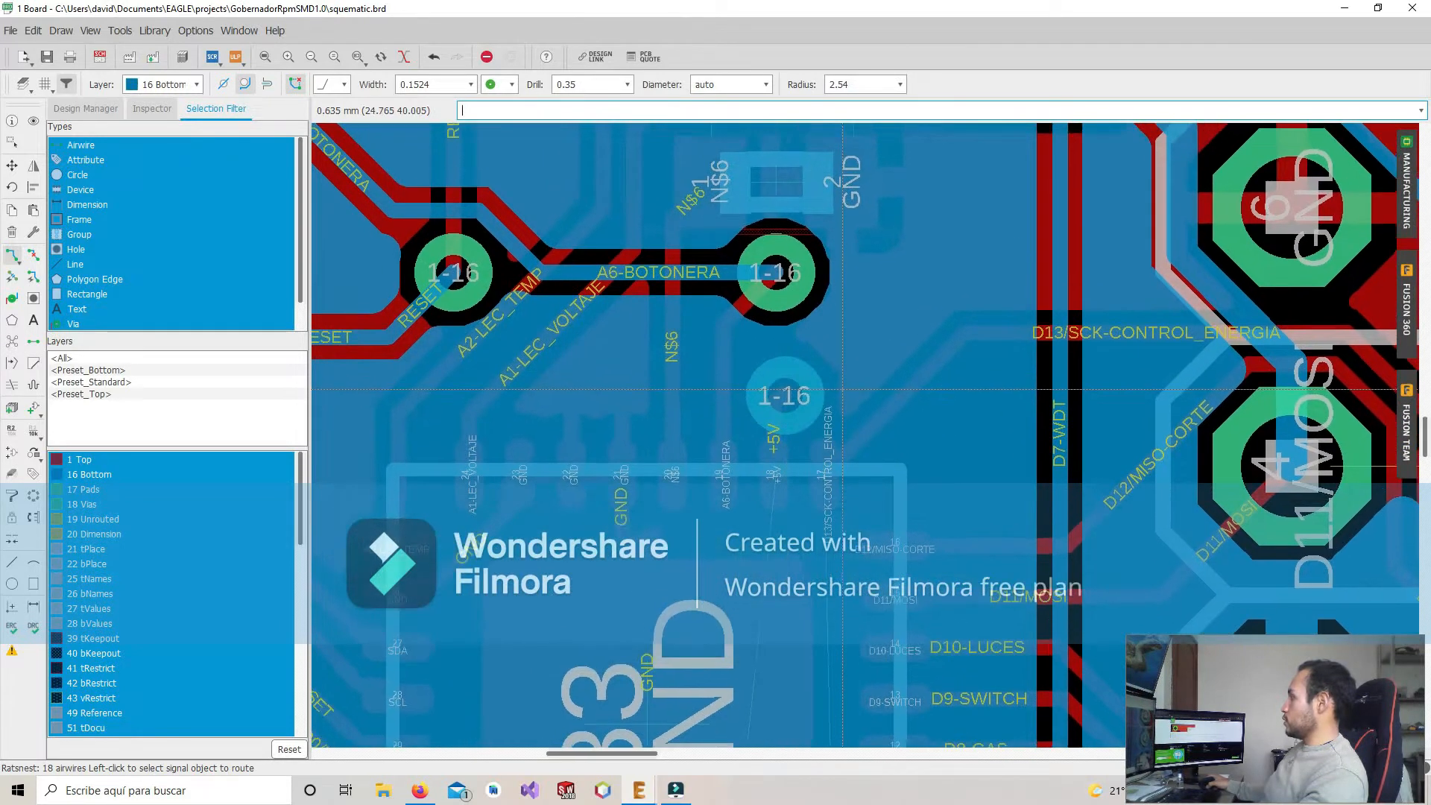
Open the properties of the via at U1's pin 18 to check its signal name
{"action": "right_click", "coordinate": [806, 379]}
{"action": "left_click", "coordinate": [862, 573]}
{"action": "right_click", "coordinate": [809, 388]}
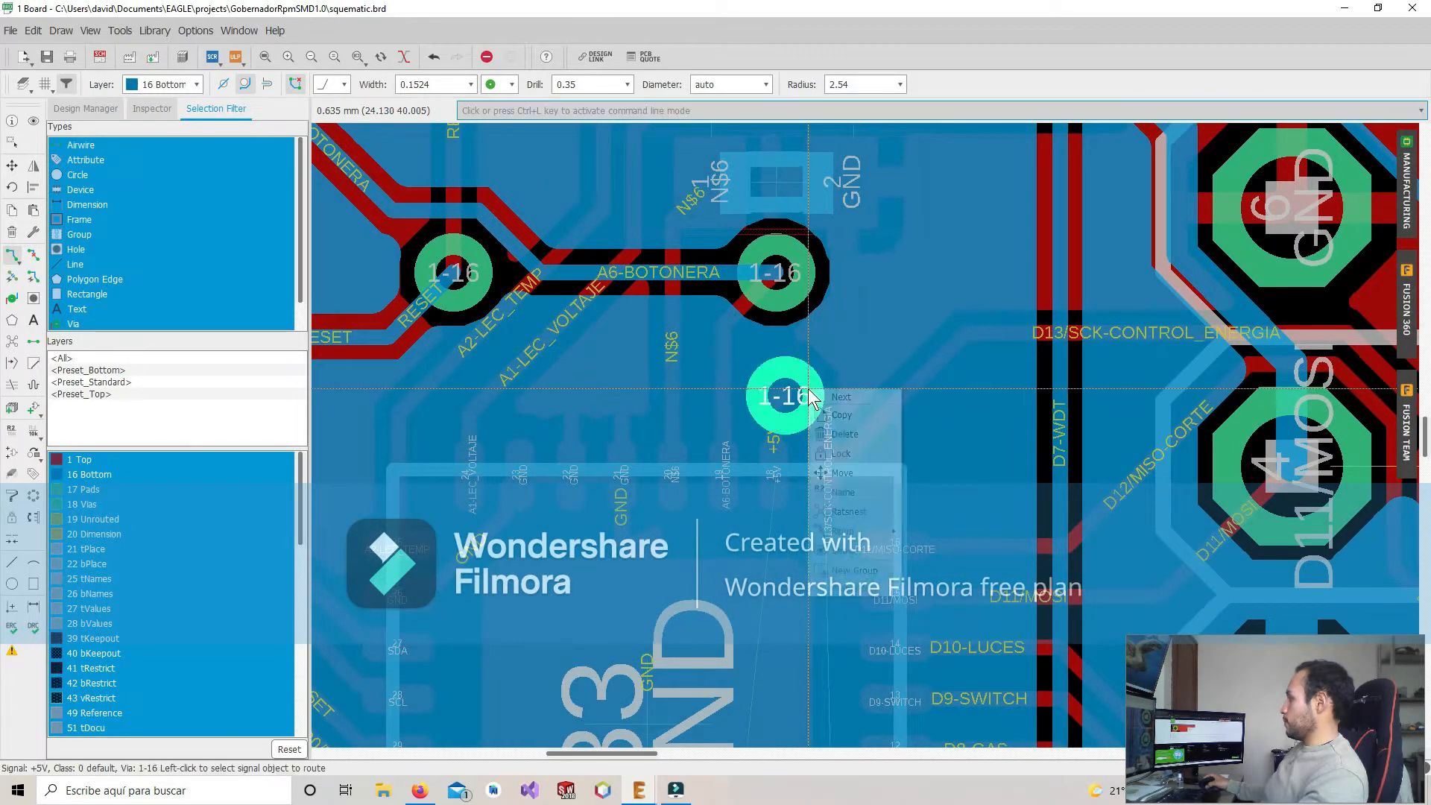
{"action": "left_click", "coordinate": [854, 589]}
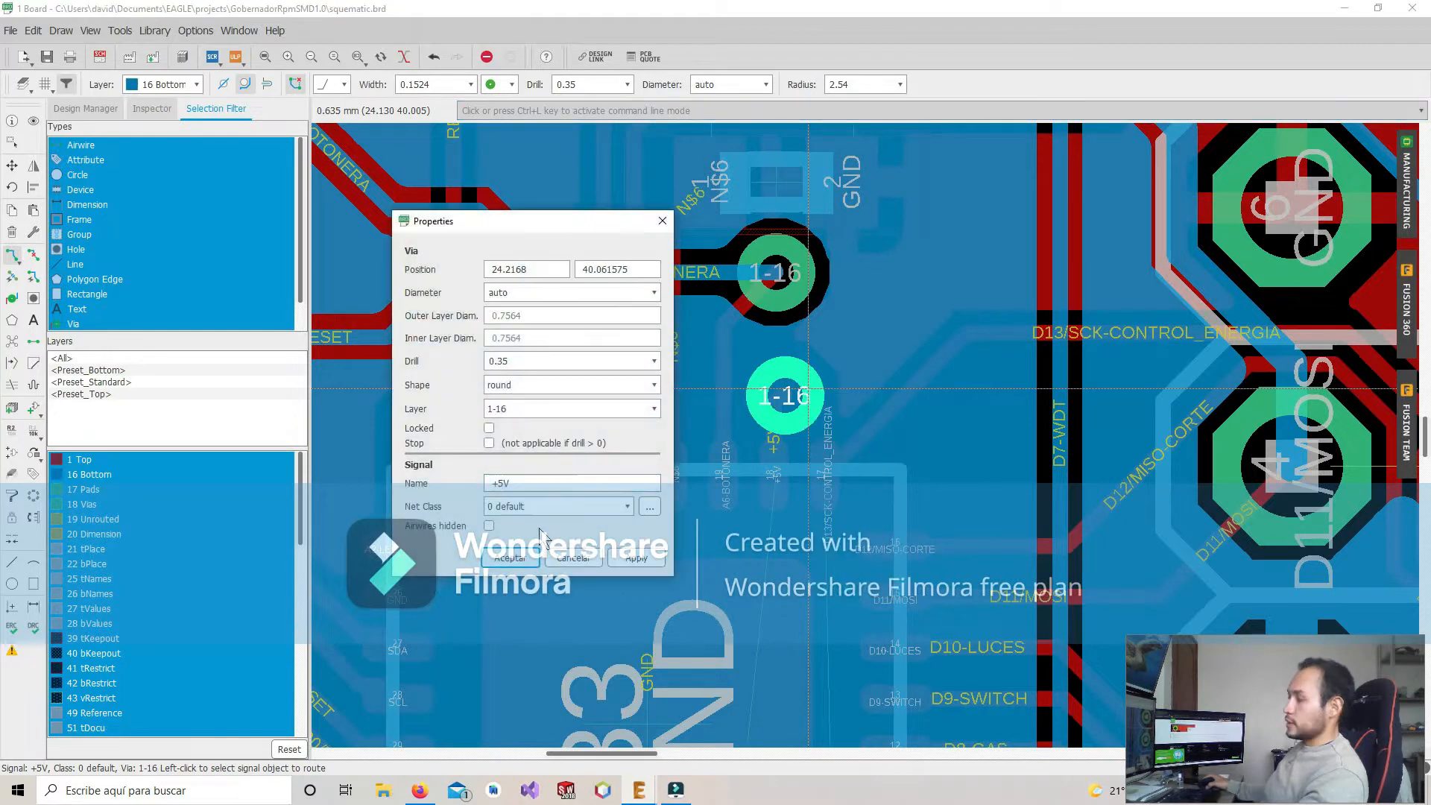
Dismiss the via's properties and rip up the filled Top-layer polygon by its outline along the board edge near SW4
{"action": "left_click", "coordinate": [569, 558]}
{"action": "scroll", "coordinate": [644, 459], "scroll_direction": "down", "scroll_amount": 4}
{"action": "middle_click_drag", "start_coordinate": [614, 548], "coordinate": [676, 408]}
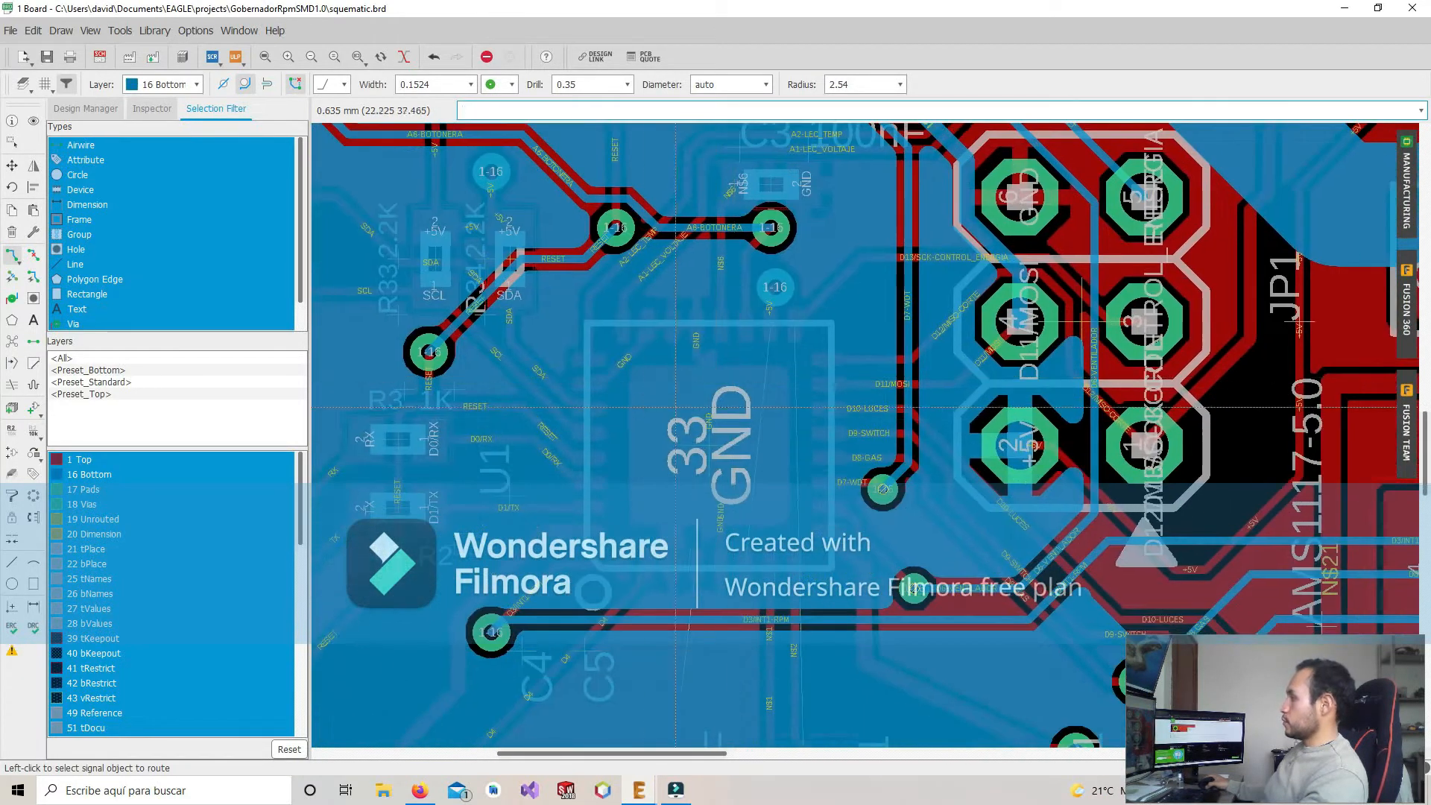
{"action": "scroll", "coordinate": [769, 353], "scroll_direction": "down", "scroll_amount": 2}
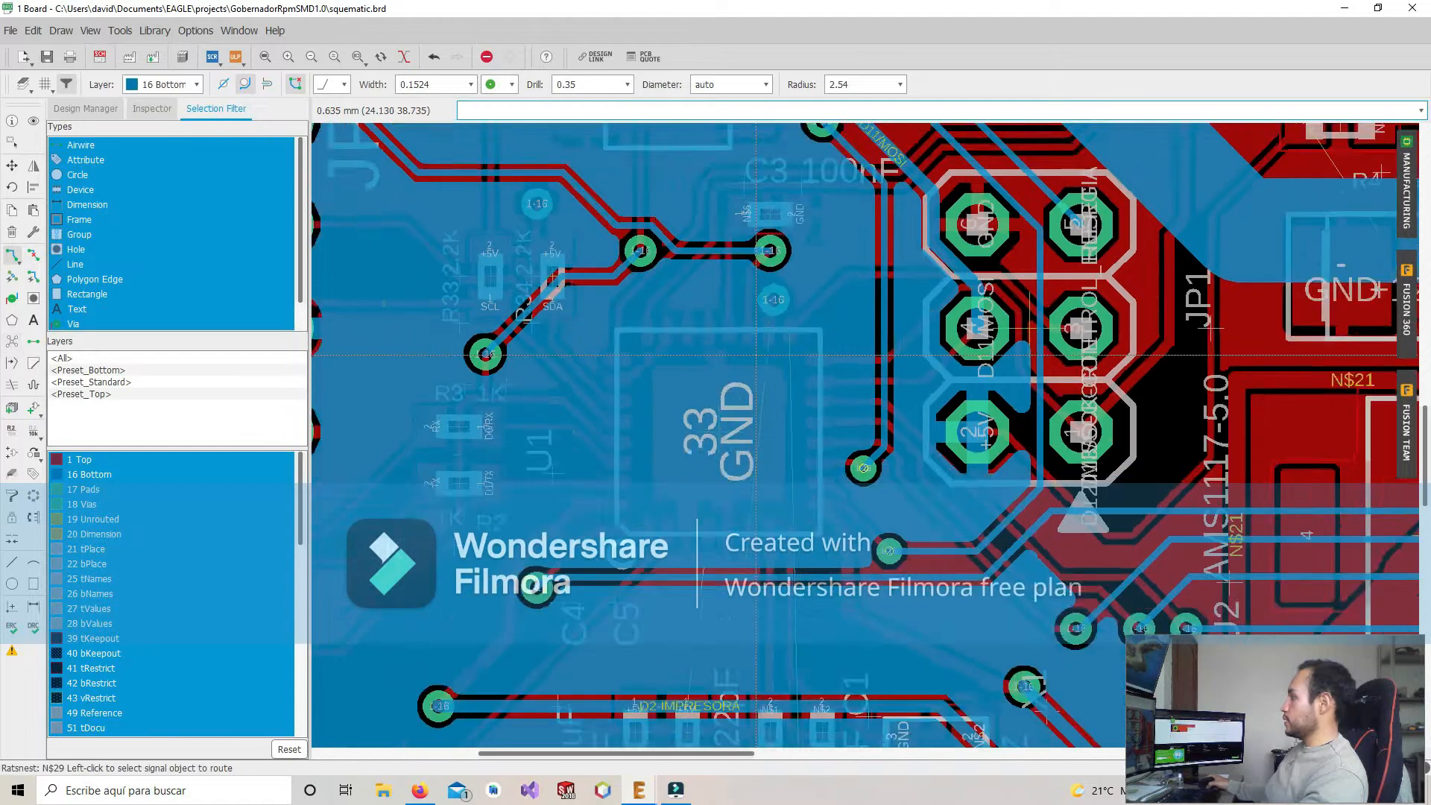
{"action": "middle_click_drag", "start_coordinate": [769, 363], "coordinate": [1187, 596]}
{"action": "scroll", "coordinate": [823, 474], "scroll_direction": "down", "scroll_amount": 2}
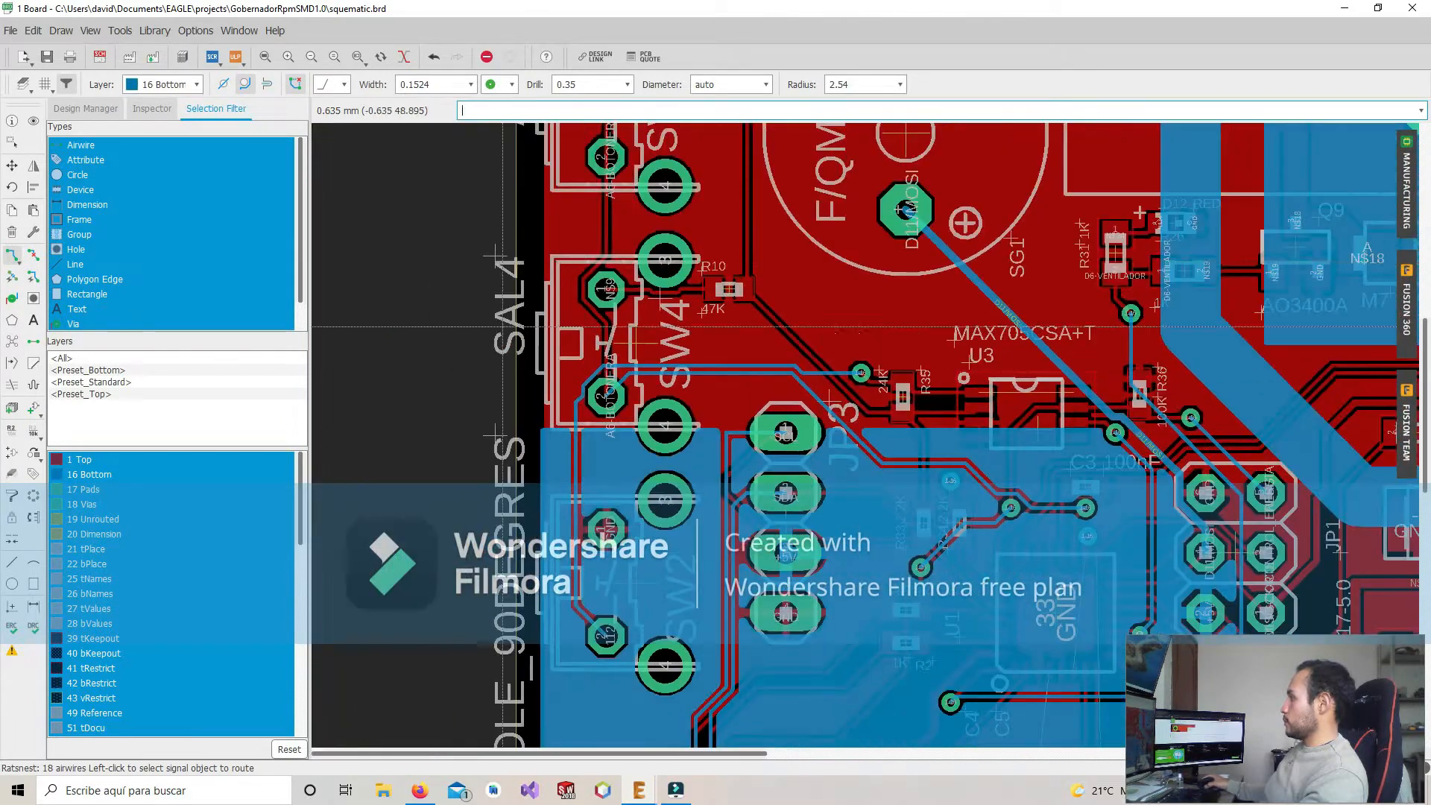
{"action": "right_click", "coordinate": [549, 221]}
{"action": "left_click", "coordinate": [705, 430]}
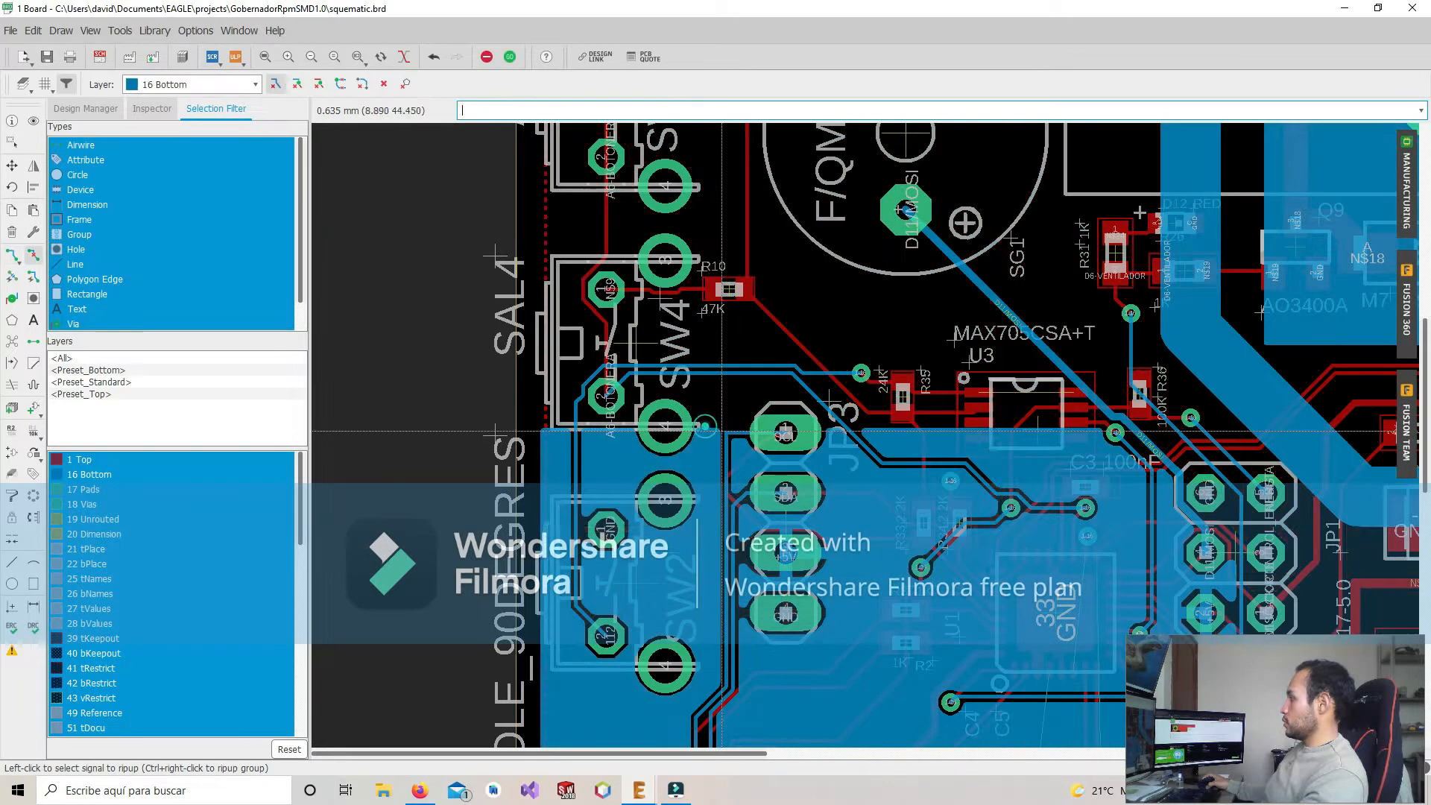
Make Top the active layer and route a 0.1524 mm track linking U1's +5V pins 4 and 6 around pin 5
{"action": "middle_click_drag", "start_coordinate": [985, 521], "coordinate": [806, 388]}
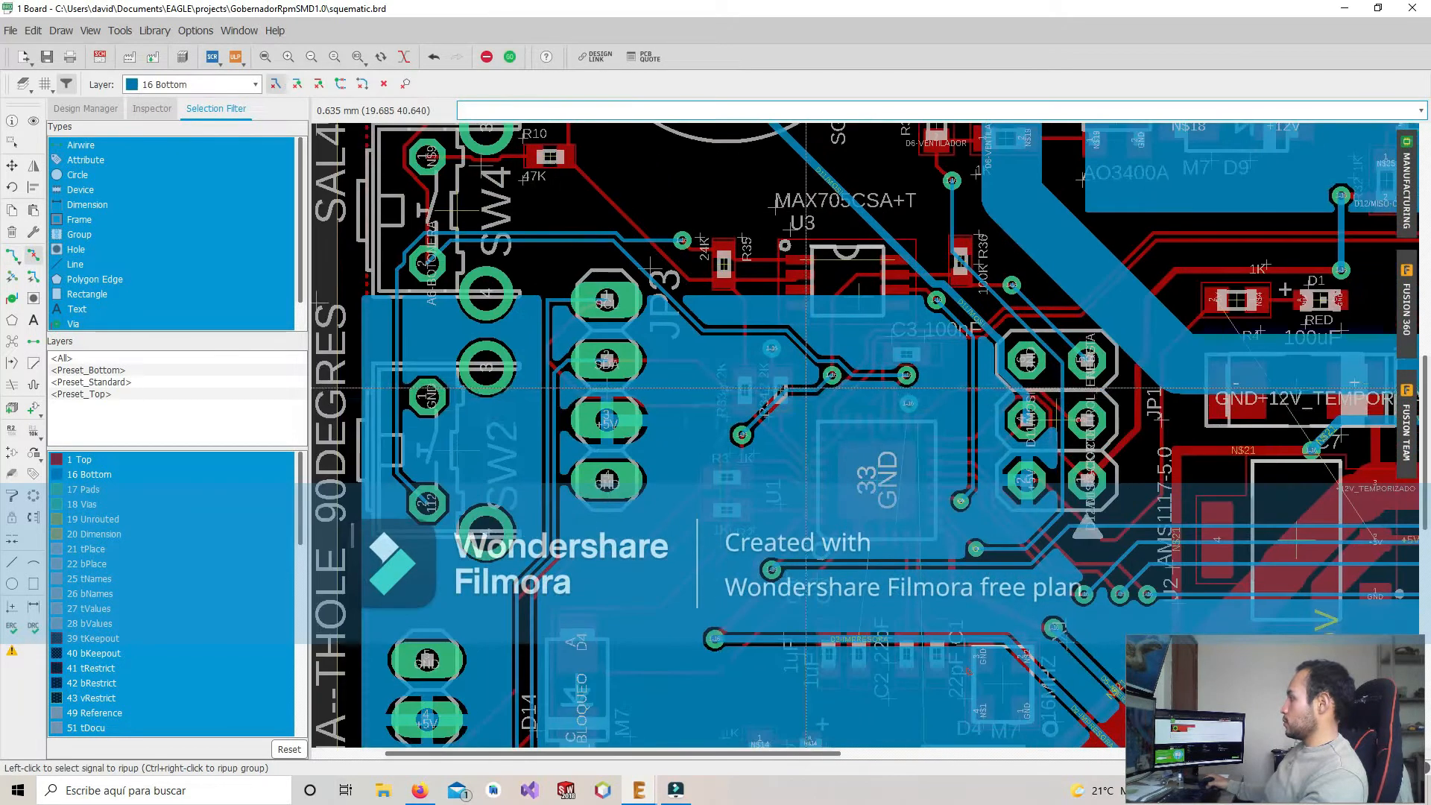
{"action": "left_click", "coordinate": [255, 84]}
{"action": "left_click", "coordinate": [153, 98]}
{"action": "scroll", "coordinate": [742, 421], "scroll_direction": "up", "scroll_amount": 4}
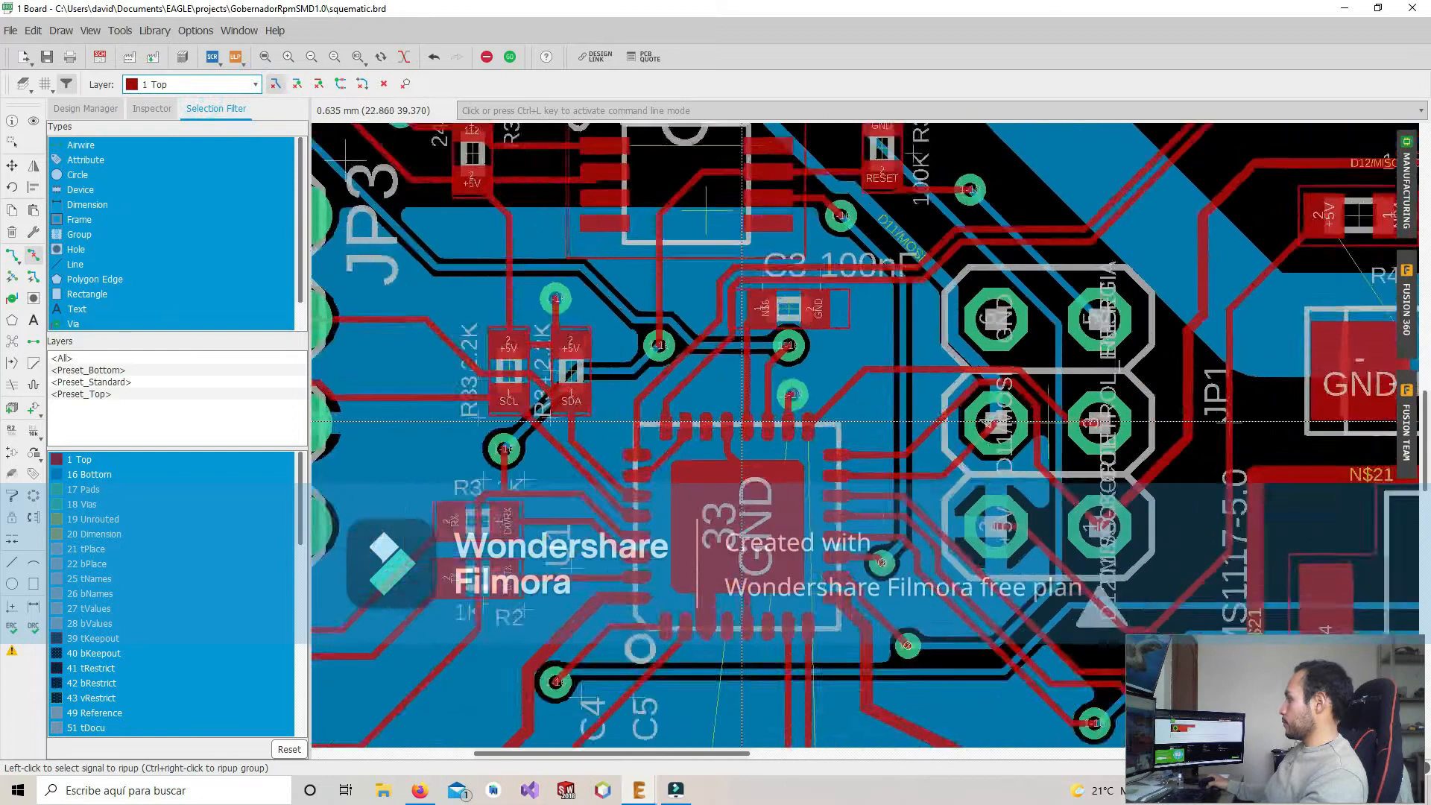
{"action": "scroll", "coordinate": [742, 421], "scroll_direction": "up", "scroll_amount": 5}
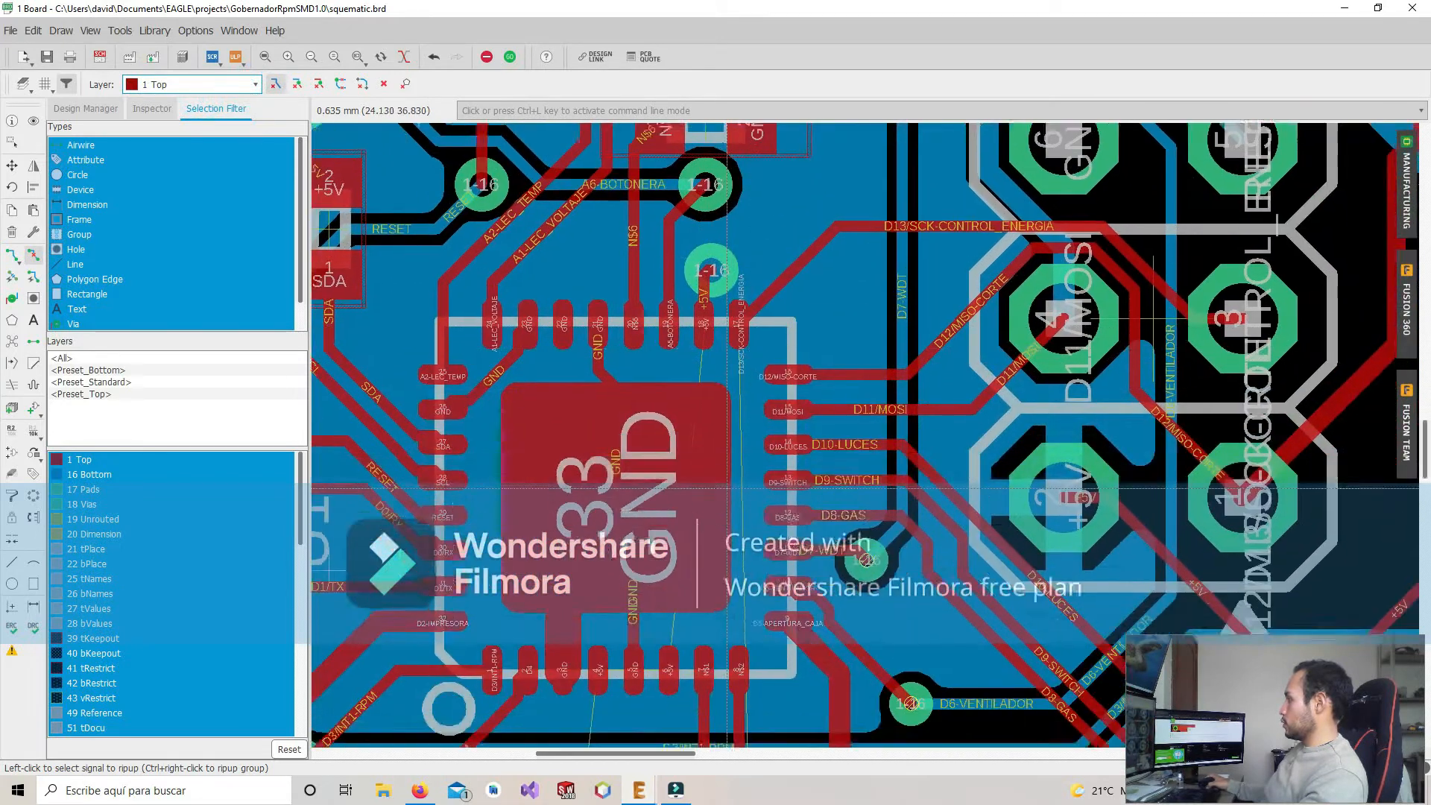
{"action": "middle_click_drag", "start_coordinate": [727, 488], "coordinate": [714, 332]}
{"action": "middle_click_drag", "start_coordinate": [605, 552], "coordinate": [624, 343]}
{"action": "scroll", "coordinate": [624, 343], "scroll_direction": "up", "scroll_amount": 3}
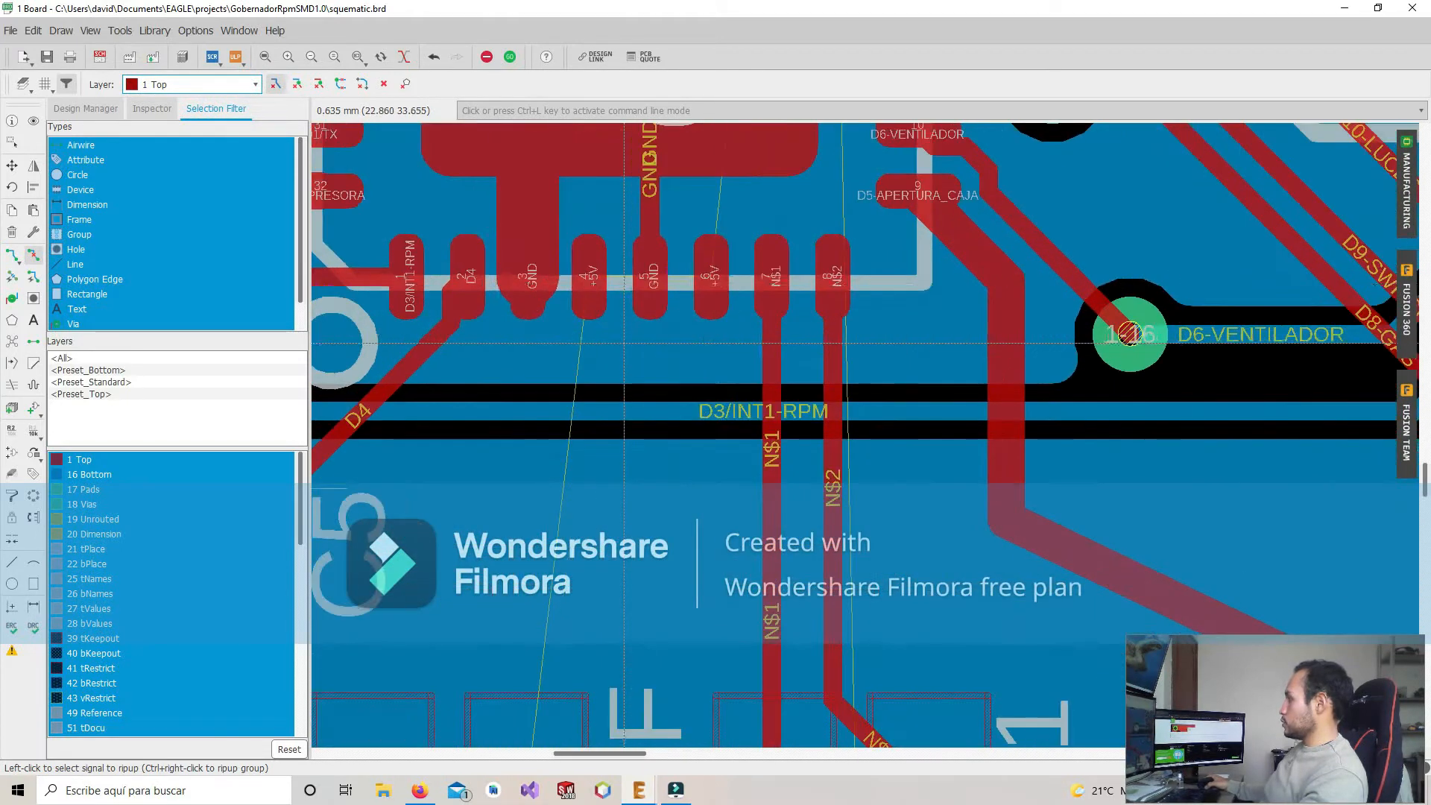
{"action": "left_click", "coordinate": [13, 255]}
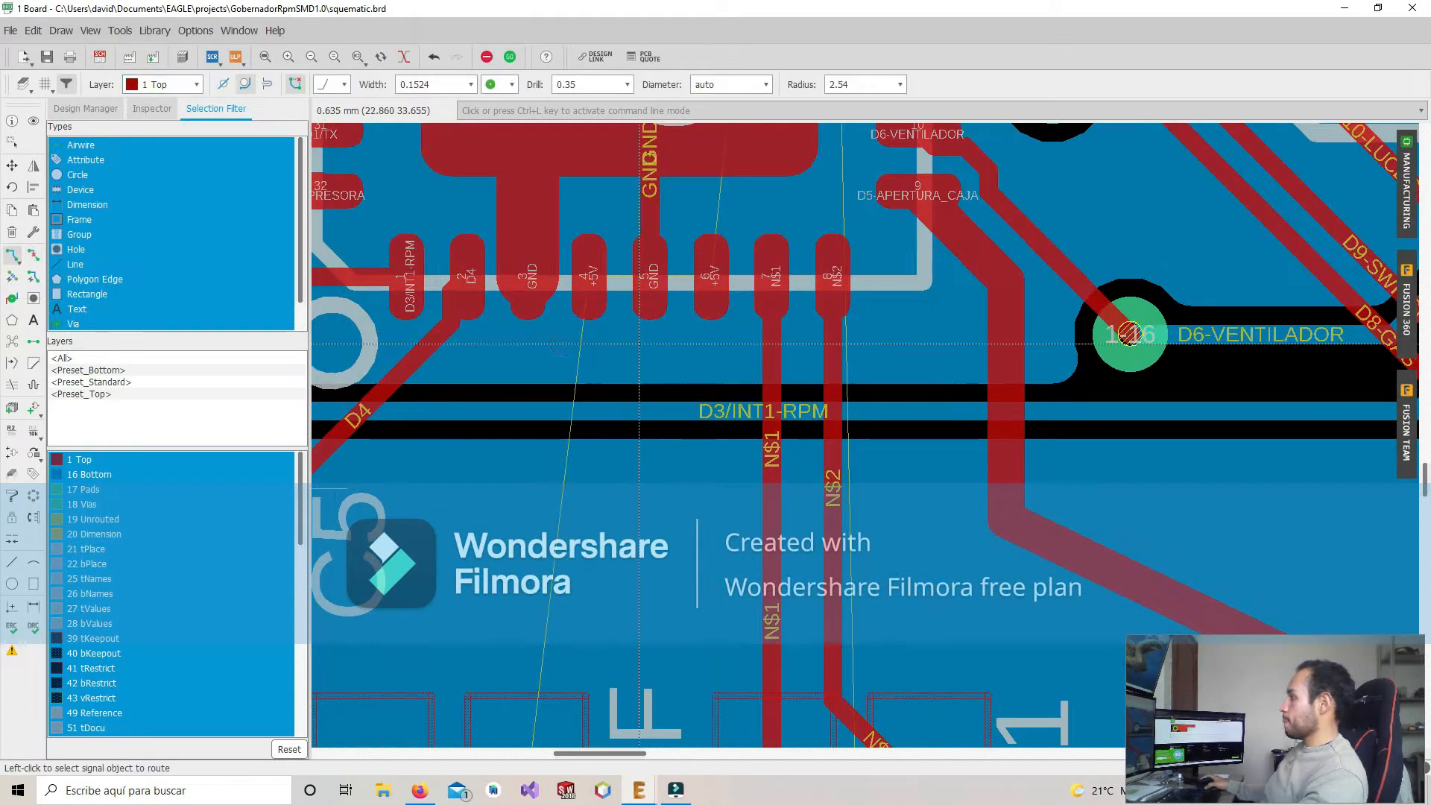
{"action": "left_click", "coordinate": [591, 302]}
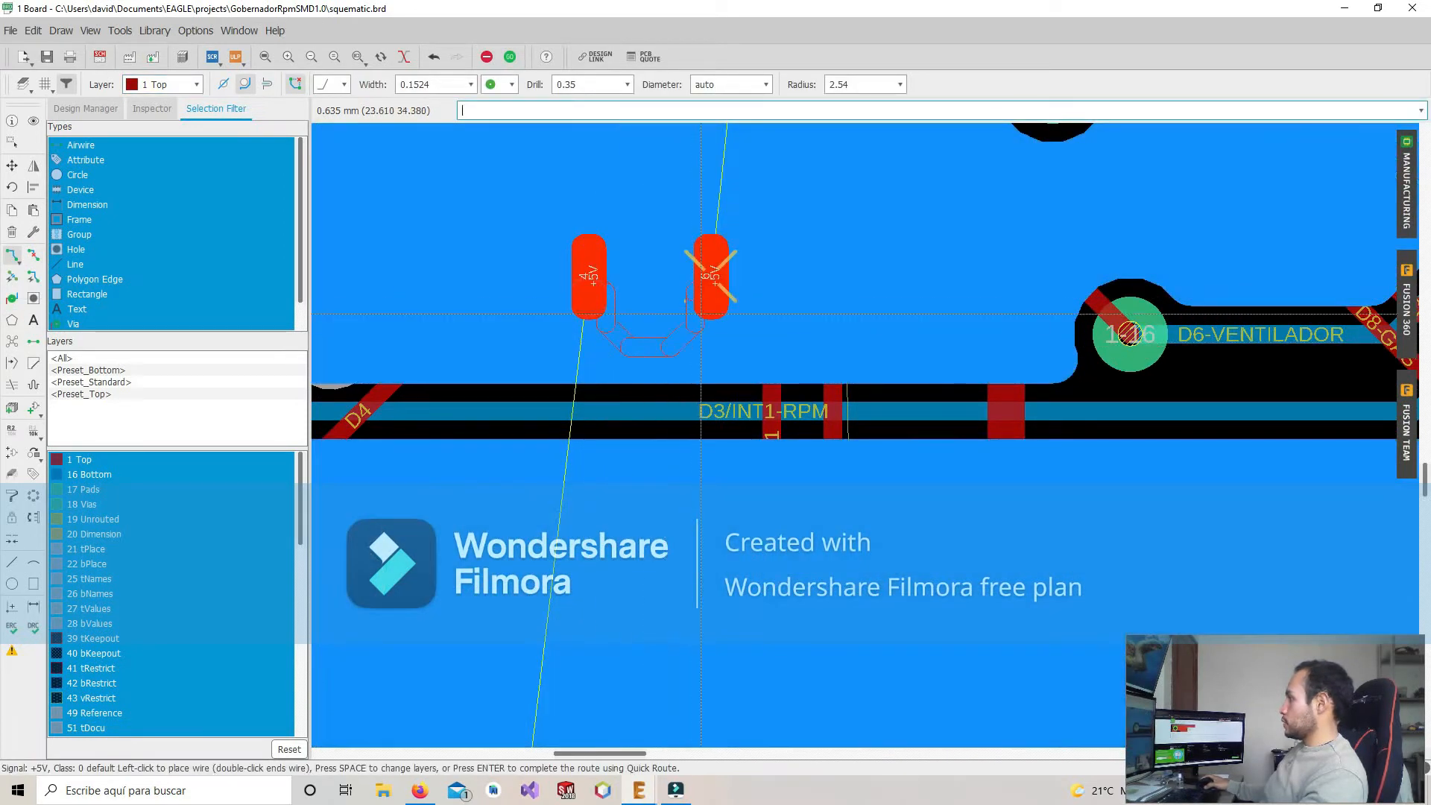
{"action": "left_click", "coordinate": [706, 296]}
Route a 0.1524 mm Top-layer track from the +5V pad of the 1uF capacitor nearest C2 to U1's pin 4
{"action": "scroll", "coordinate": [694, 444], "scroll_direction": "down", "scroll_amount": 3}
{"action": "middle_click_drag", "start_coordinate": [664, 509], "coordinate": [789, 458]}
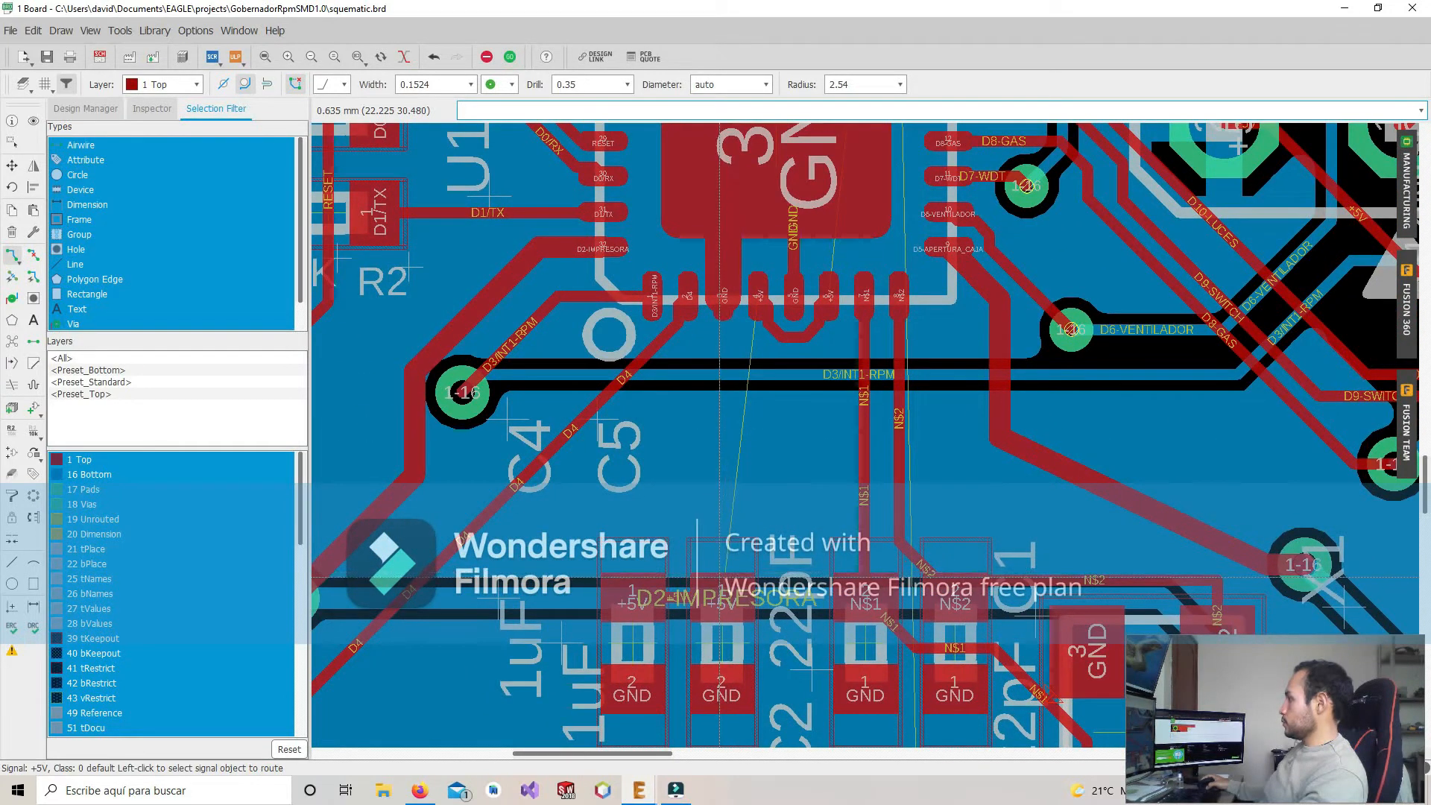
{"action": "left_click", "coordinate": [720, 580]}
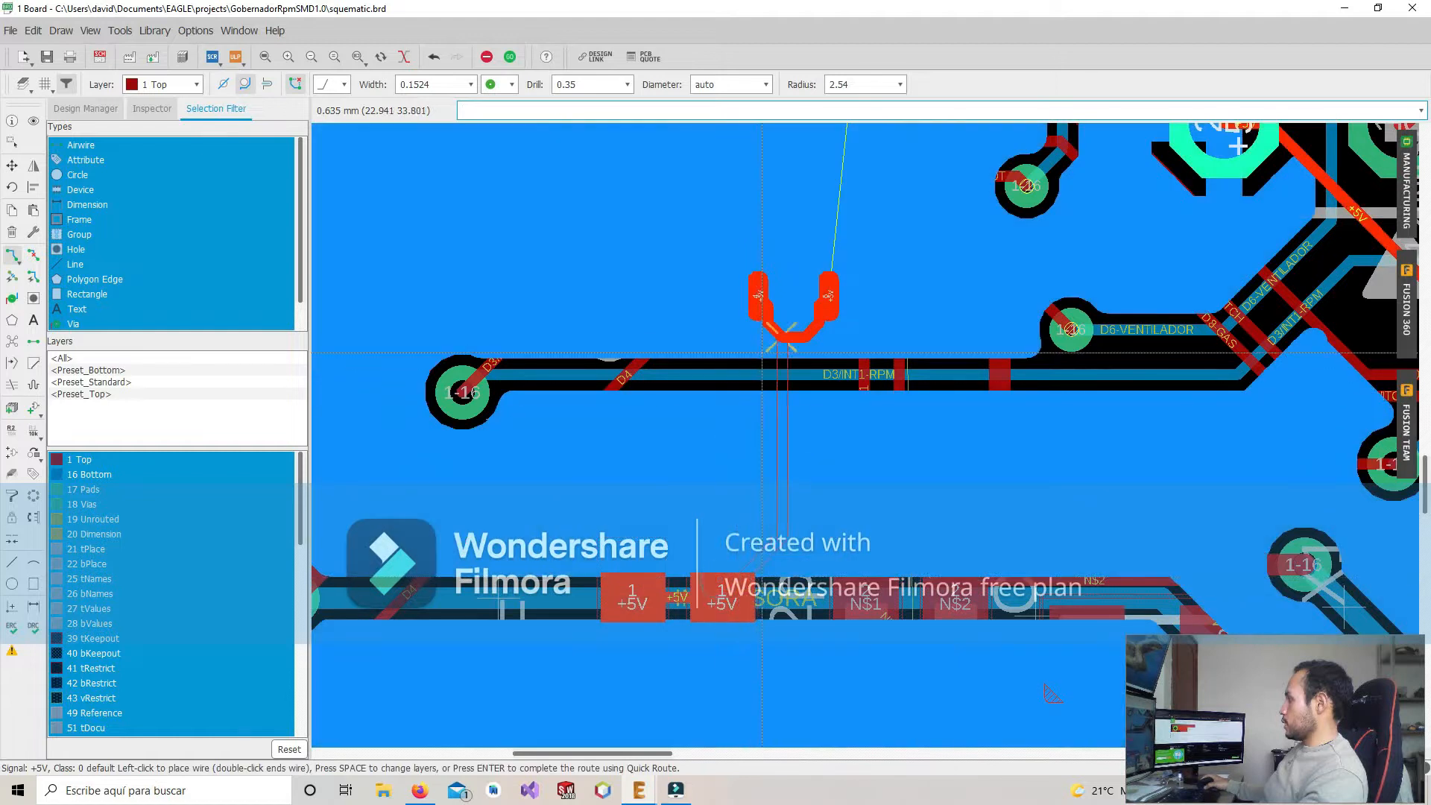
{"action": "left_click", "coordinate": [759, 309]}
Examine the +5V routing around U1, from the capacitor track at pin 4 to the via at pin 18
{"action": "middle_click_drag", "start_coordinate": [794, 533], "coordinate": [697, 505]}
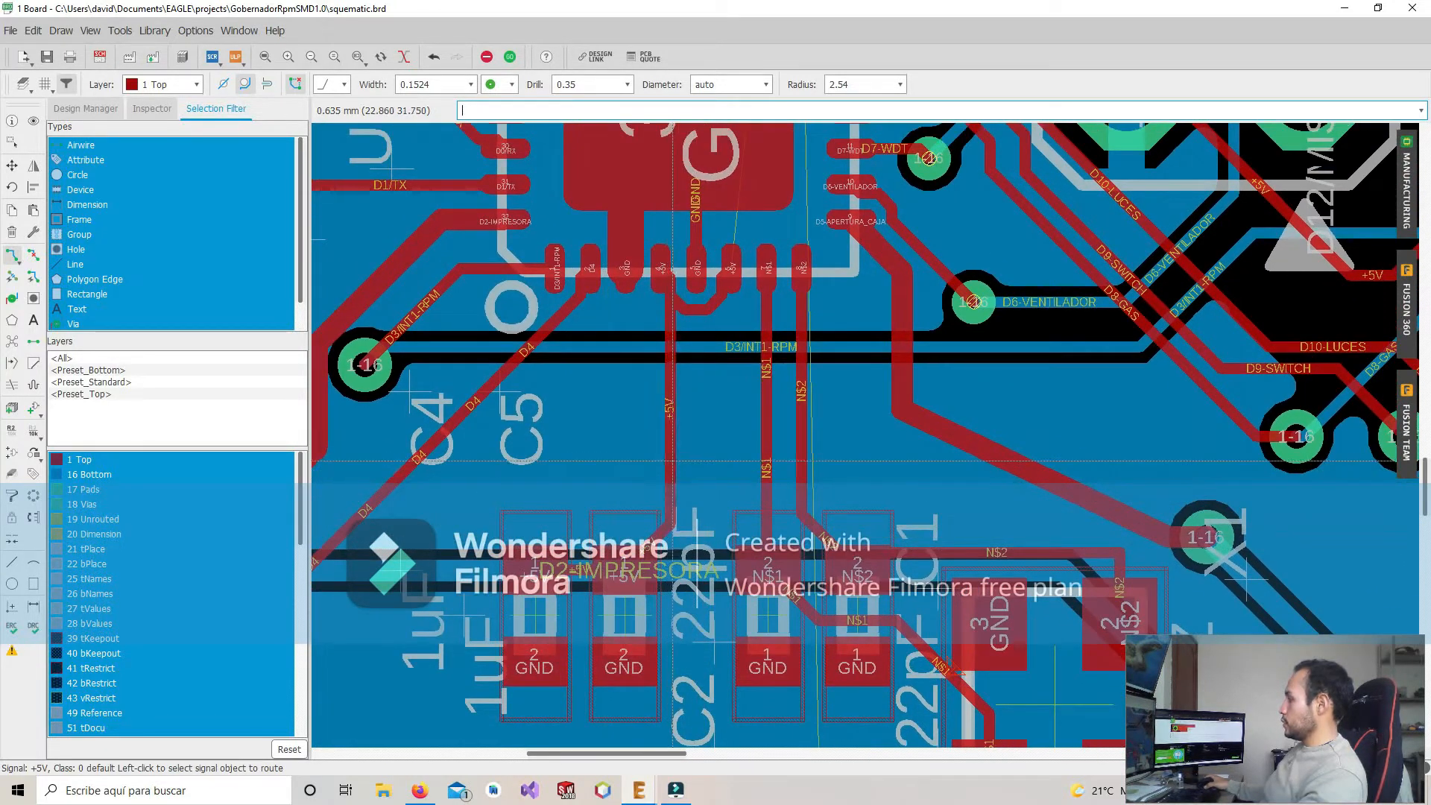
{"action": "scroll", "coordinate": [641, 559], "scroll_direction": "down", "scroll_amount": 5}
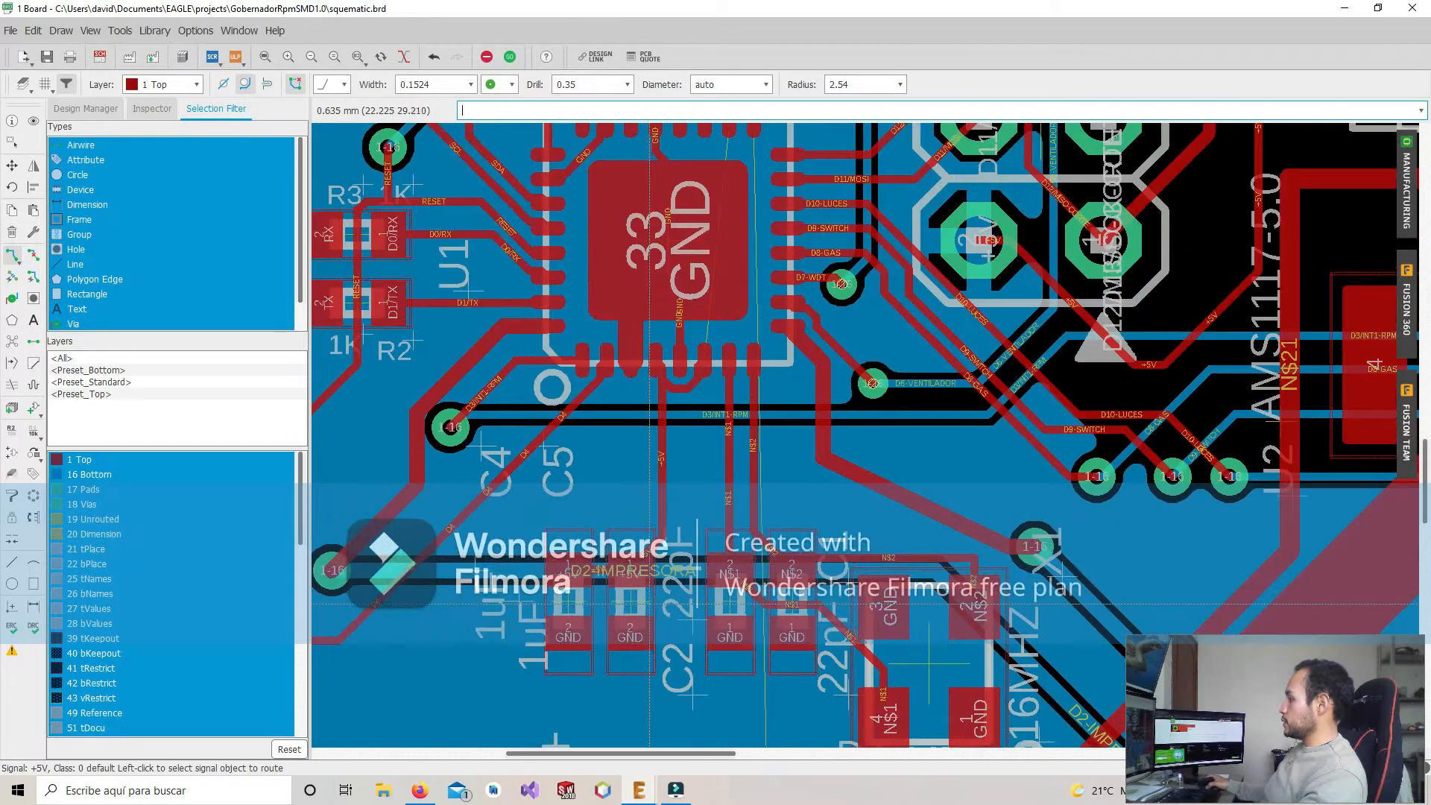
{"action": "scroll", "coordinate": [697, 548], "scroll_direction": "up", "scroll_amount": 2}
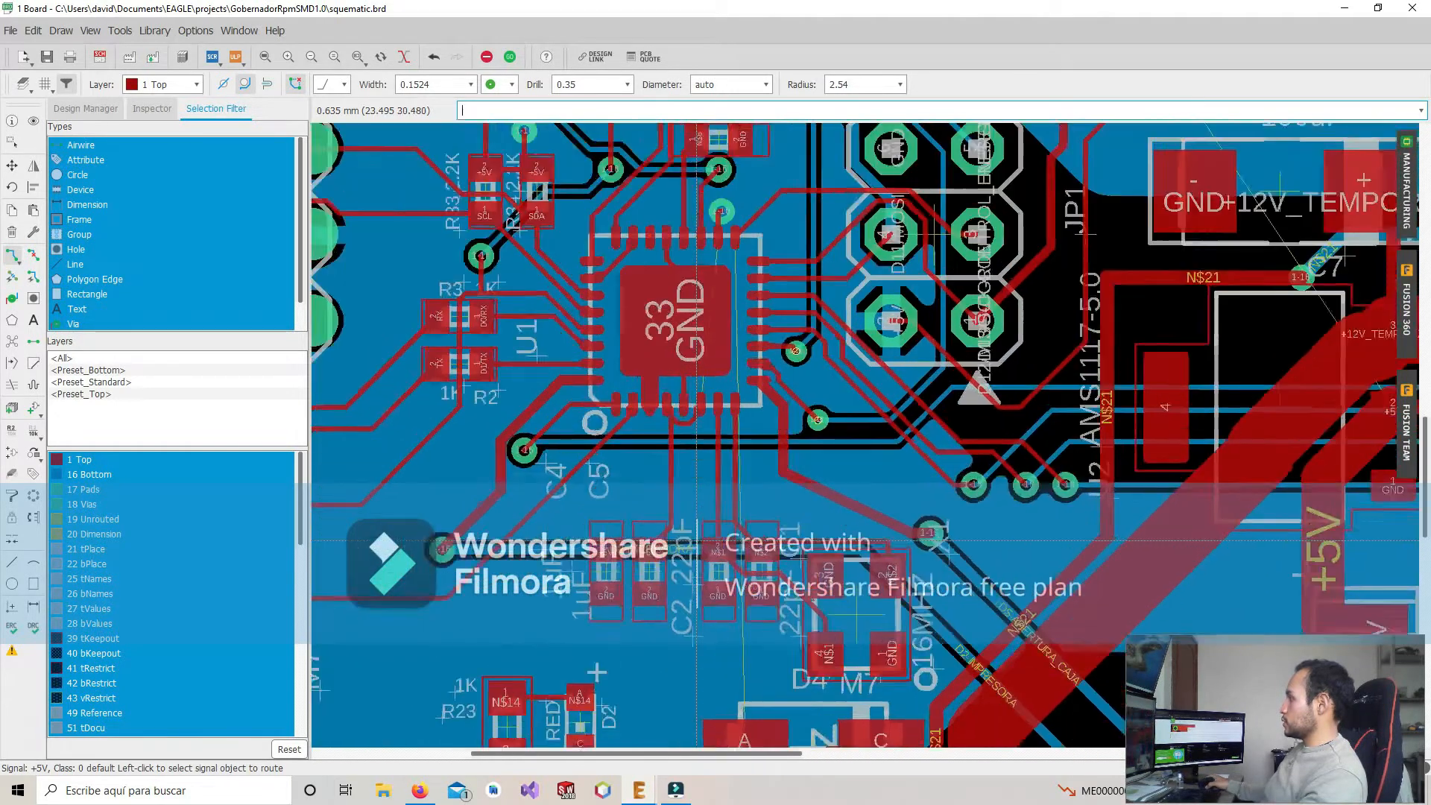
{"action": "scroll", "coordinate": [703, 445], "scroll_direction": "up", "scroll_amount": 3}
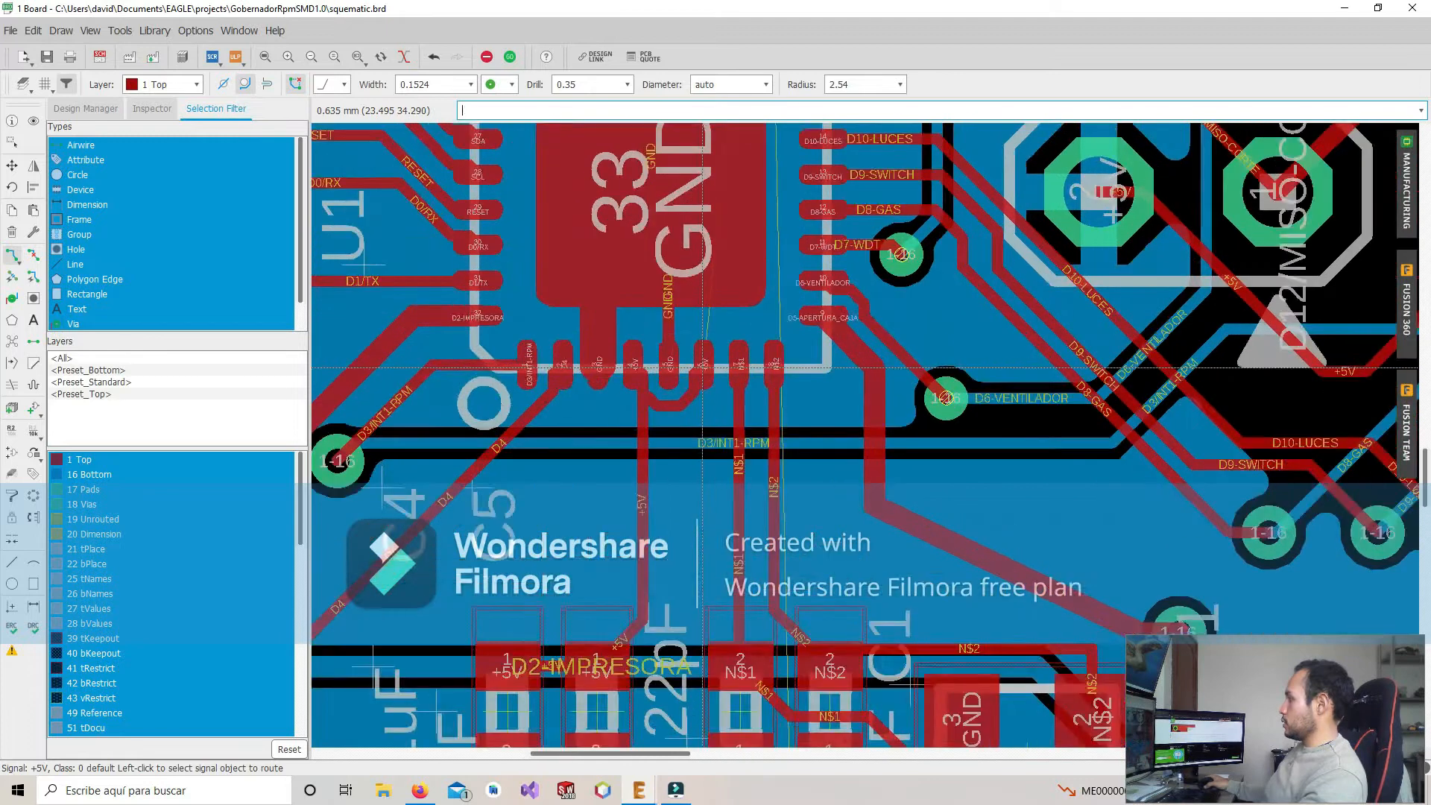
{"action": "scroll", "coordinate": [718, 330], "scroll_direction": "down", "scroll_amount": 2}
{"action": "scroll", "coordinate": [699, 299], "scroll_direction": "up", "scroll_amount": 2}
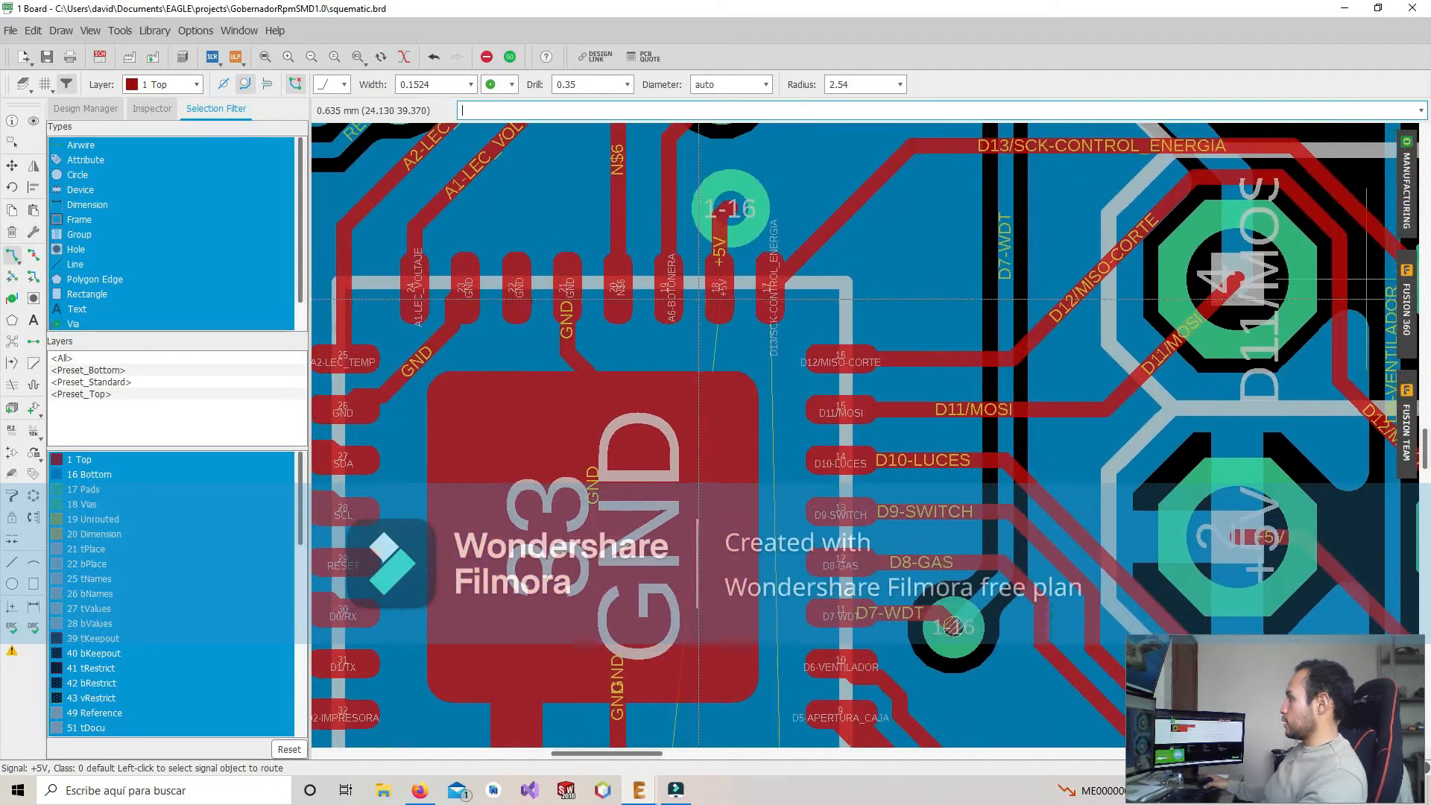
{"action": "scroll", "coordinate": [697, 522], "scroll_direction": "down", "scroll_amount": 3}
{"action": "scroll", "coordinate": [675, 634], "scroll_direction": "up", "scroll_amount": 2}
{"action": "scroll", "coordinate": [664, 418], "scroll_direction": "down", "scroll_amount": 1}
Place a 1-16 via with 0.35 drill between the +5V track from U1's pin 4 and the neighbouring N$1 track
{"action": "scroll", "coordinate": [661, 494], "scroll_direction": "up", "scroll_amount": 3}
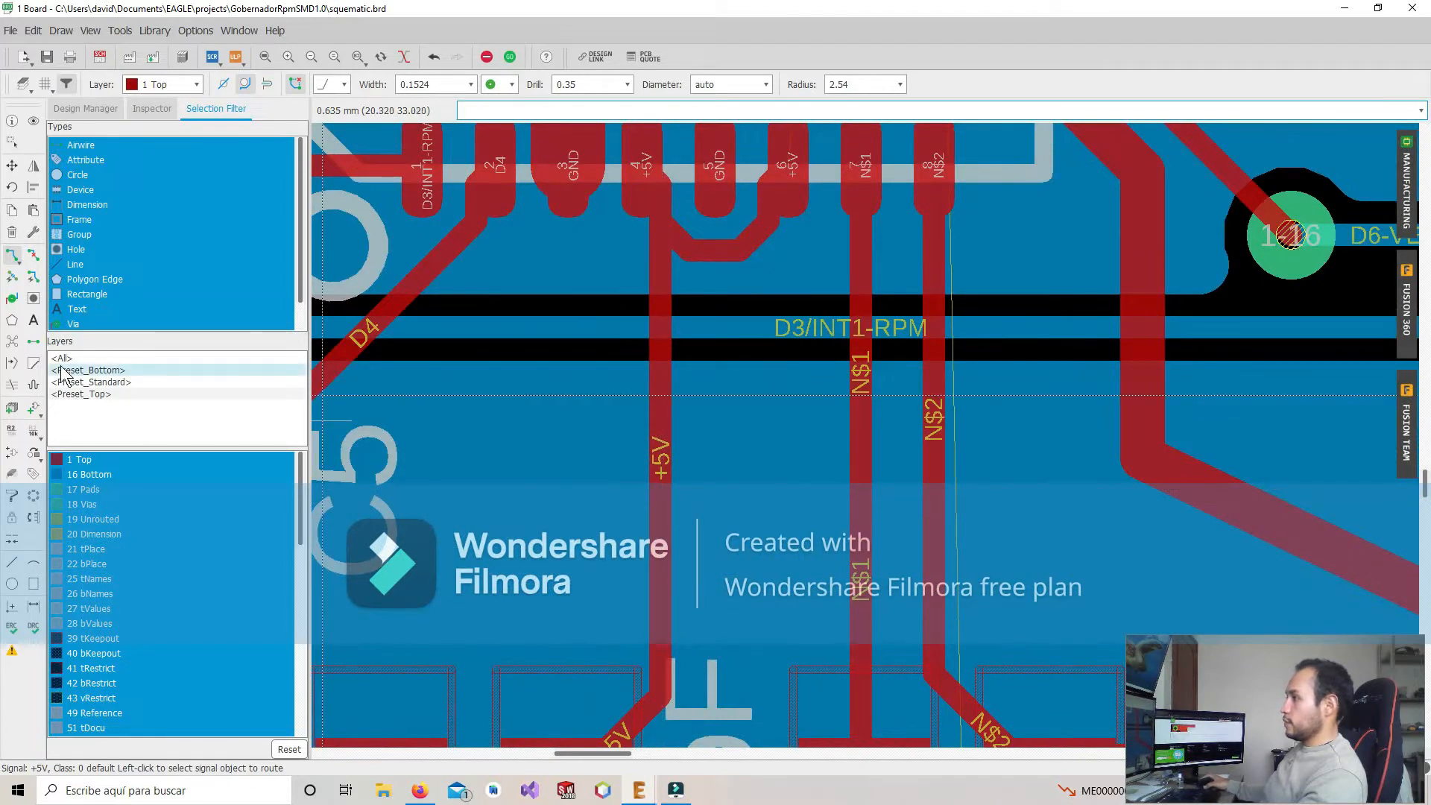
{"action": "left_click", "coordinate": [12, 298]}
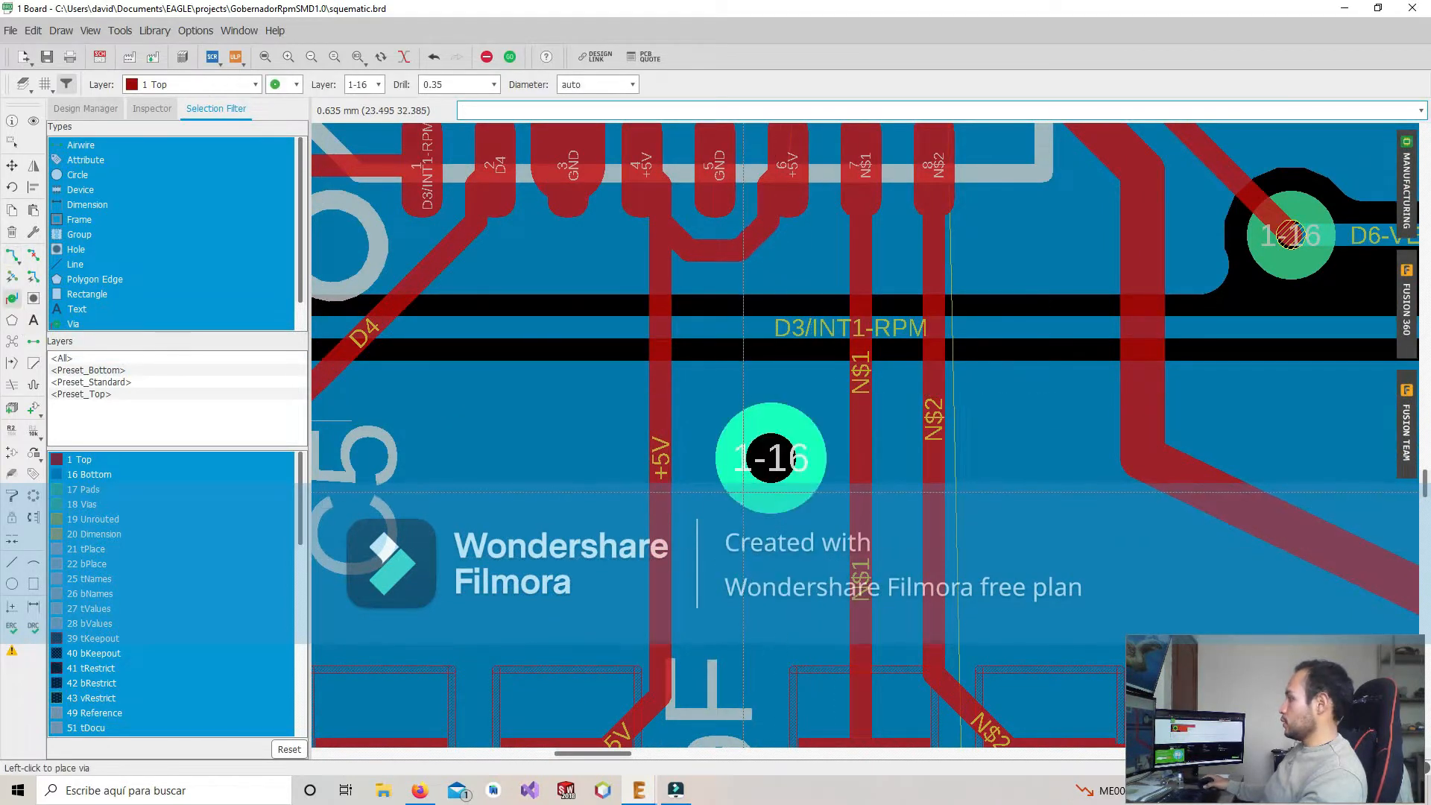
{"action": "key", "text": "alt"}
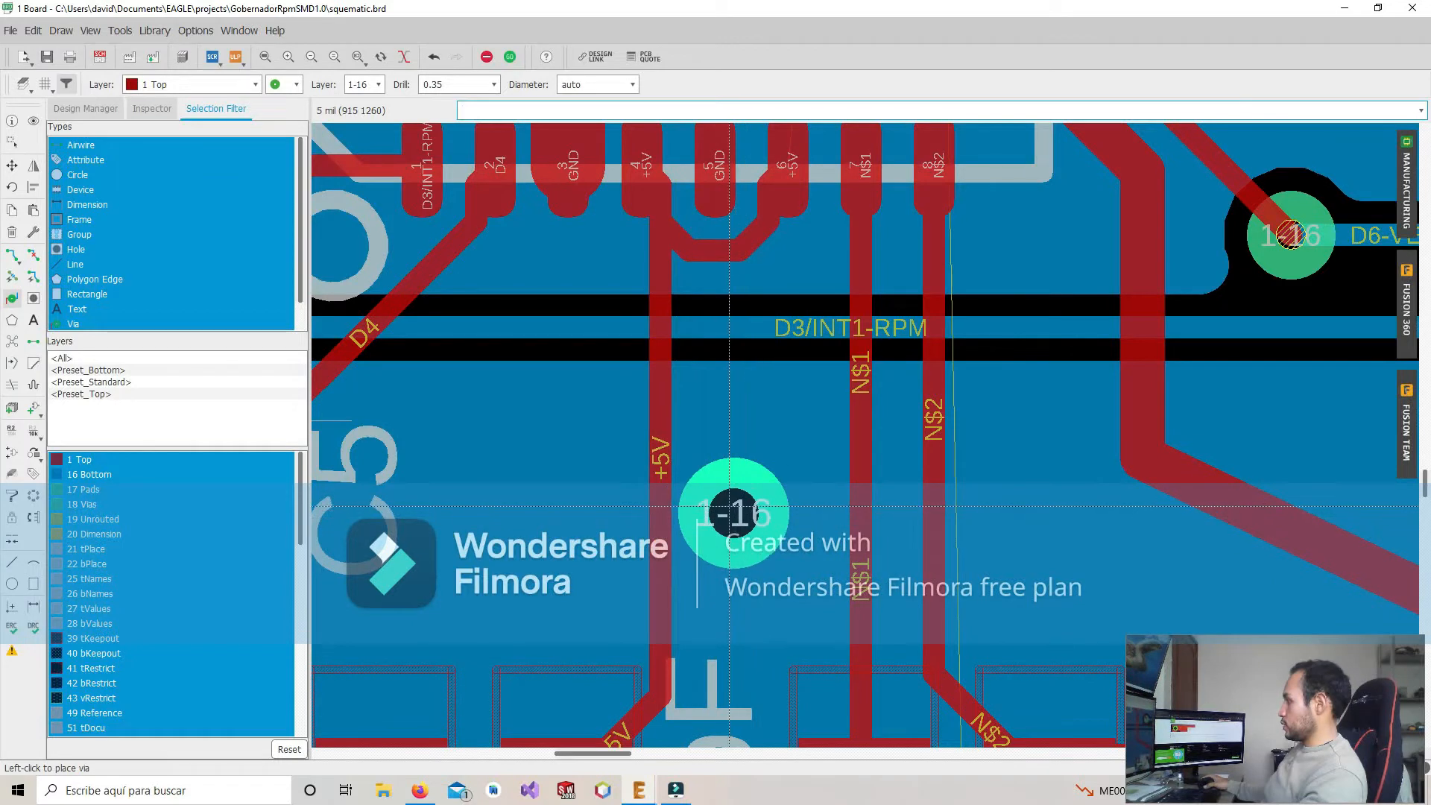
{"action": "left_click", "coordinate": [730, 493], "text": "alt"}
{"action": "key", "text": "Escape"}
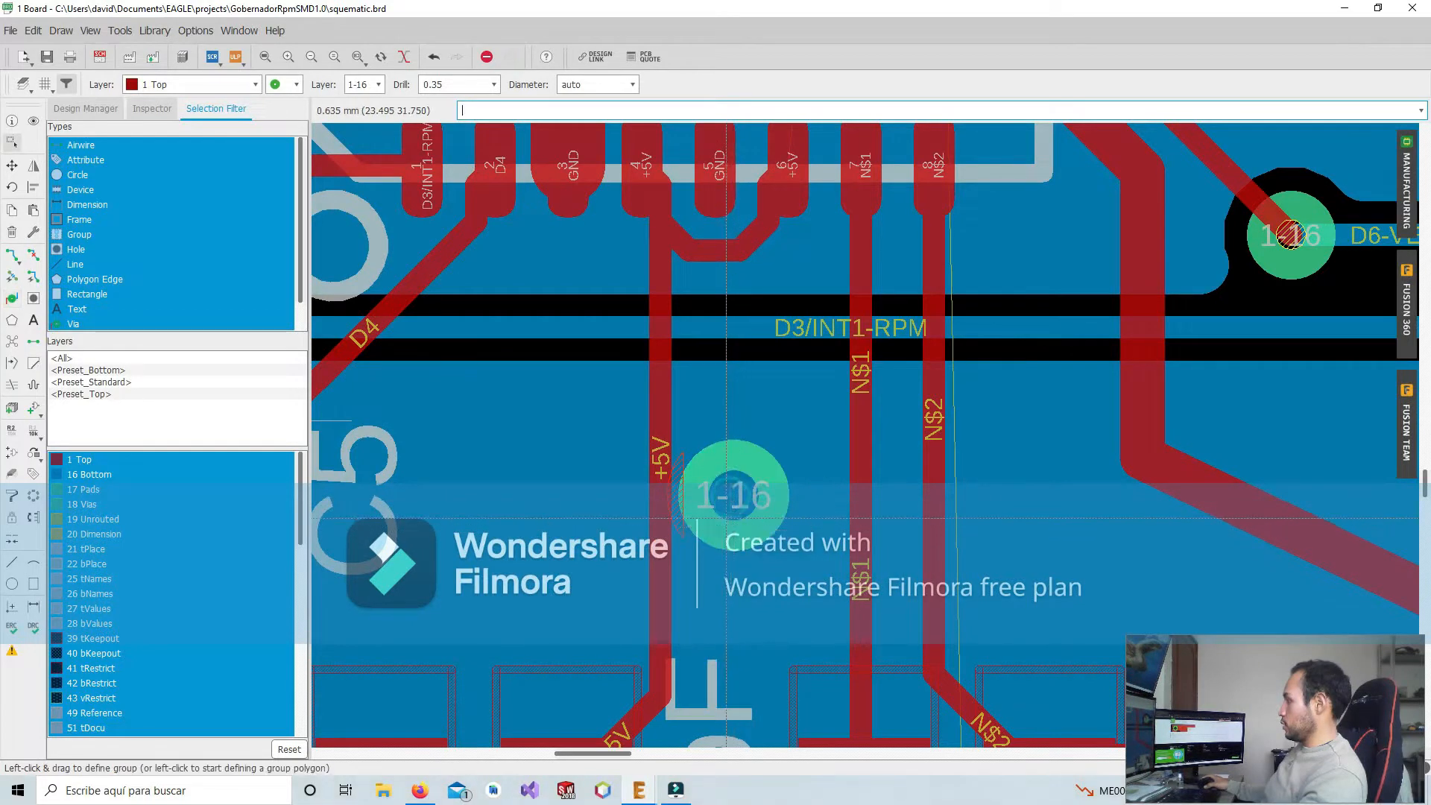
Rename the new via's signal to +5V in its properties and accept the change
{"action": "right_click", "coordinate": [730, 489]}
{"action": "left_click", "coordinate": [773, 673]}
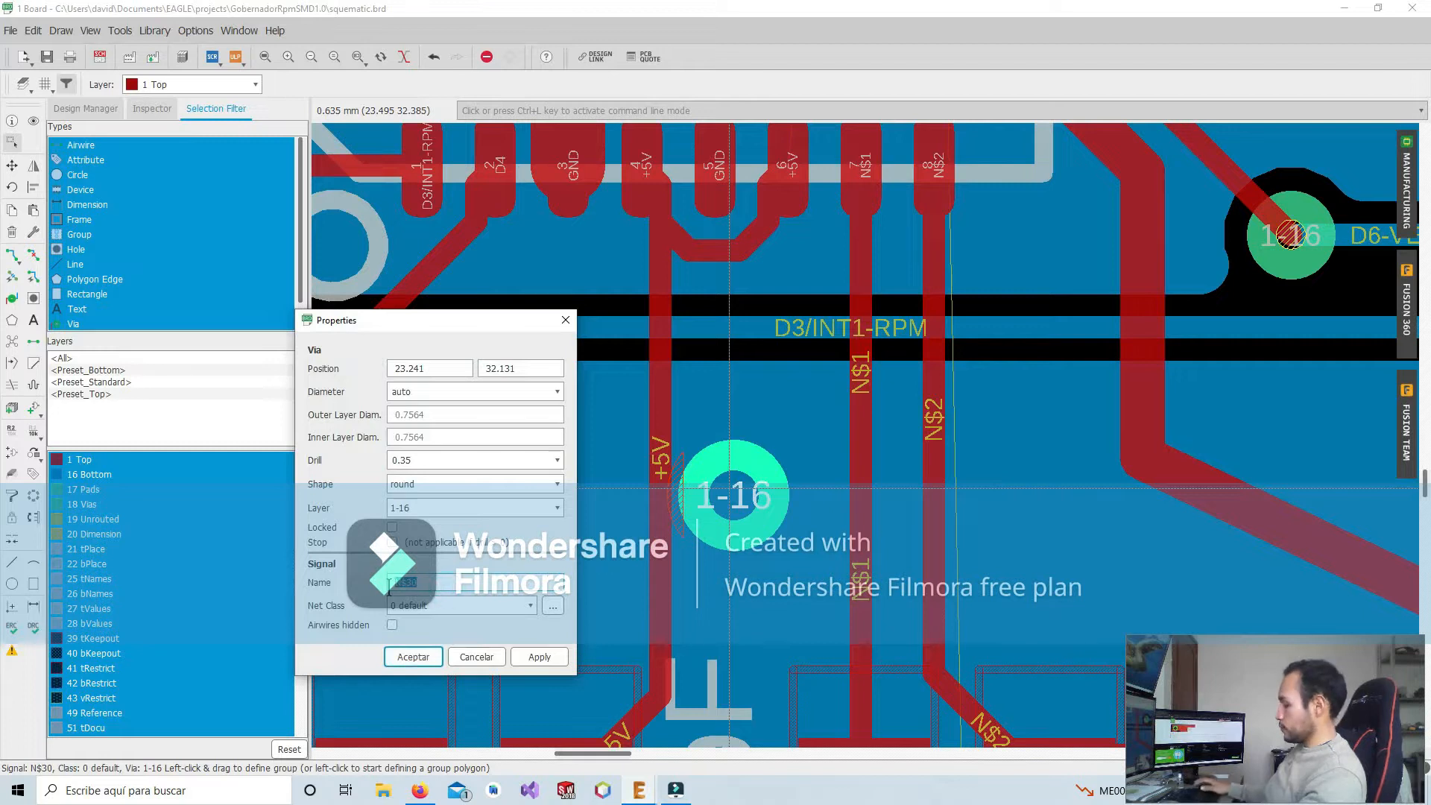
{"action": "key", "text": "Return"}
{"action": "key", "text": "Return"}
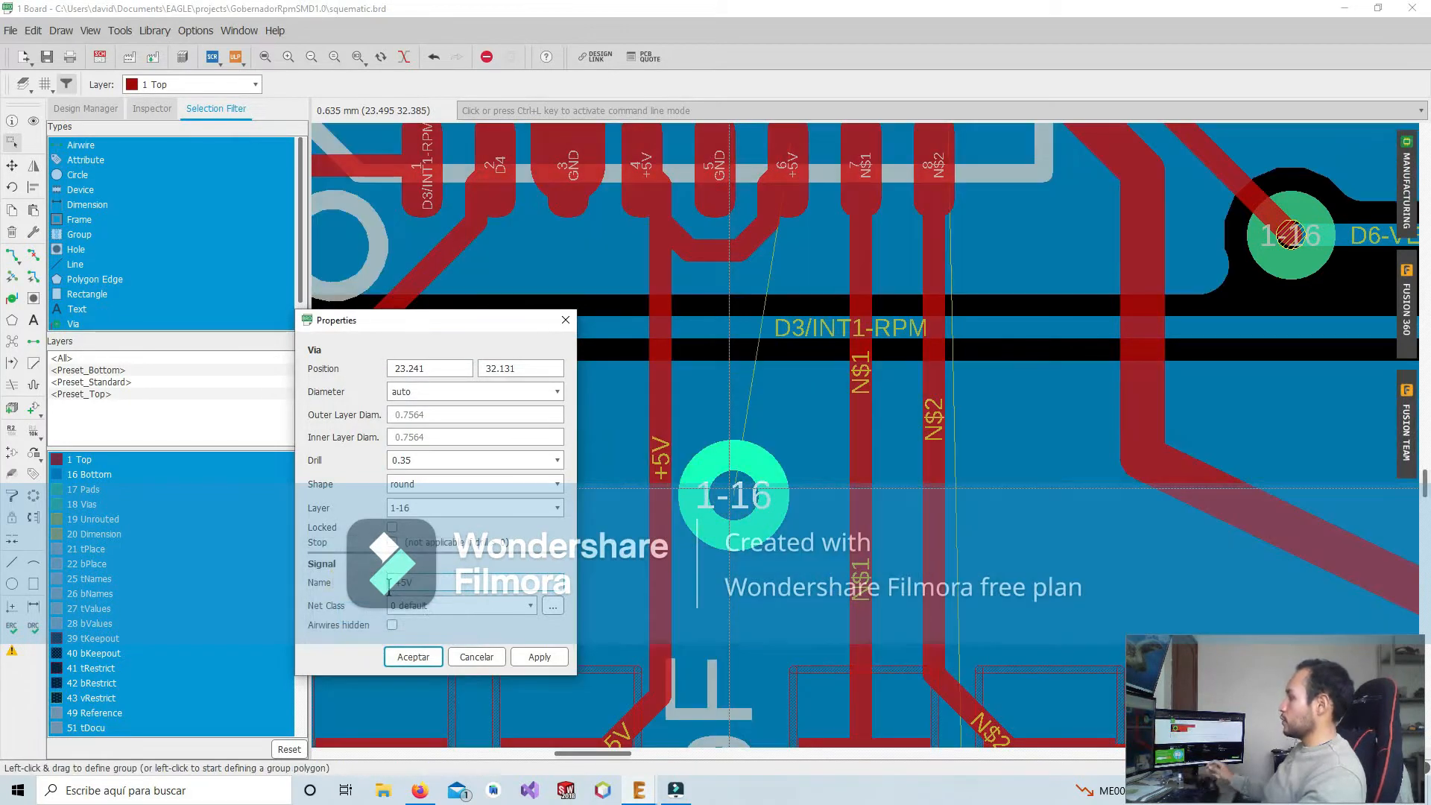
{"action": "left_click", "coordinate": [401, 659]}
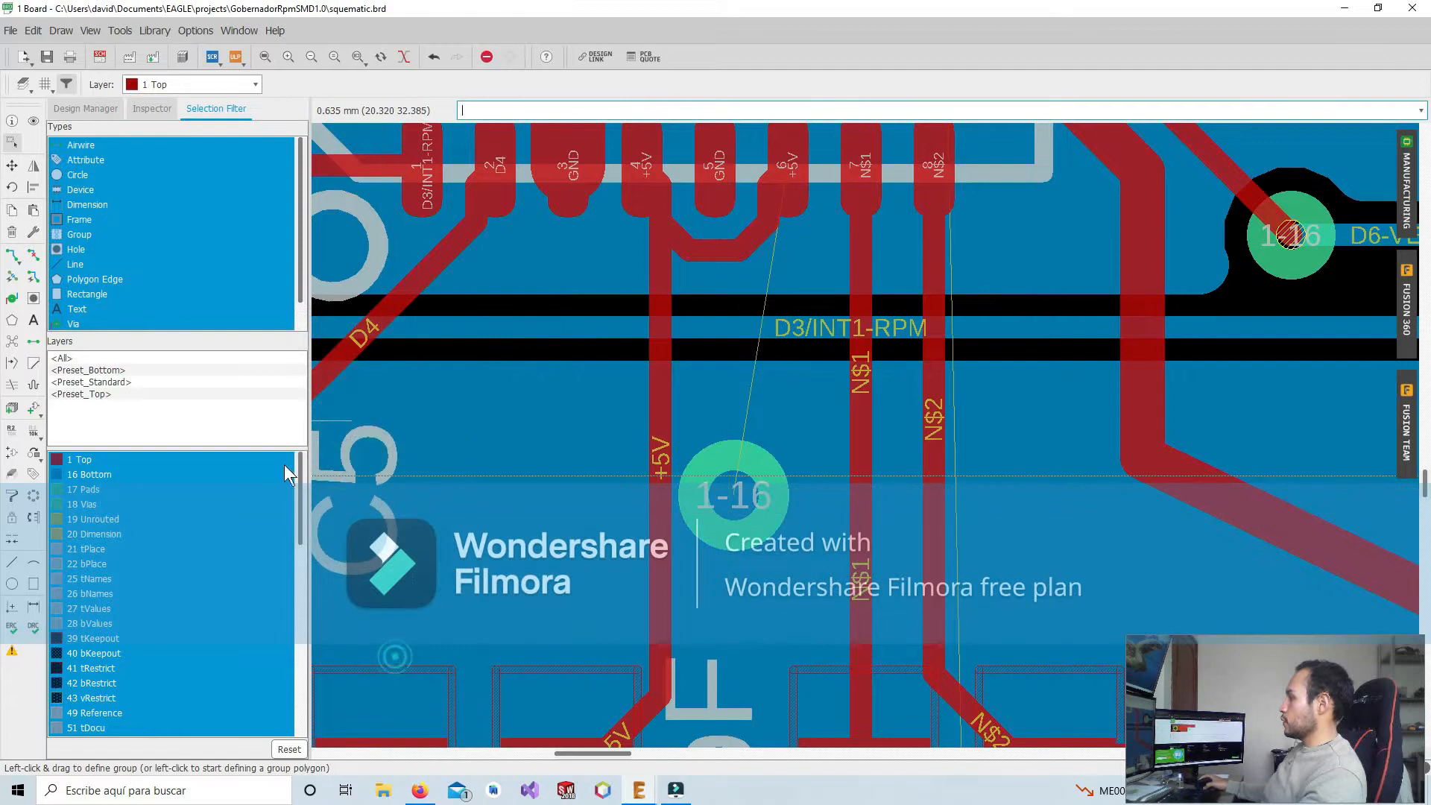
Route a short 0.1524 mm Top-layer track joining the new +5V via to pin 4's +5V track
{"action": "left_click", "coordinate": [12, 257]}
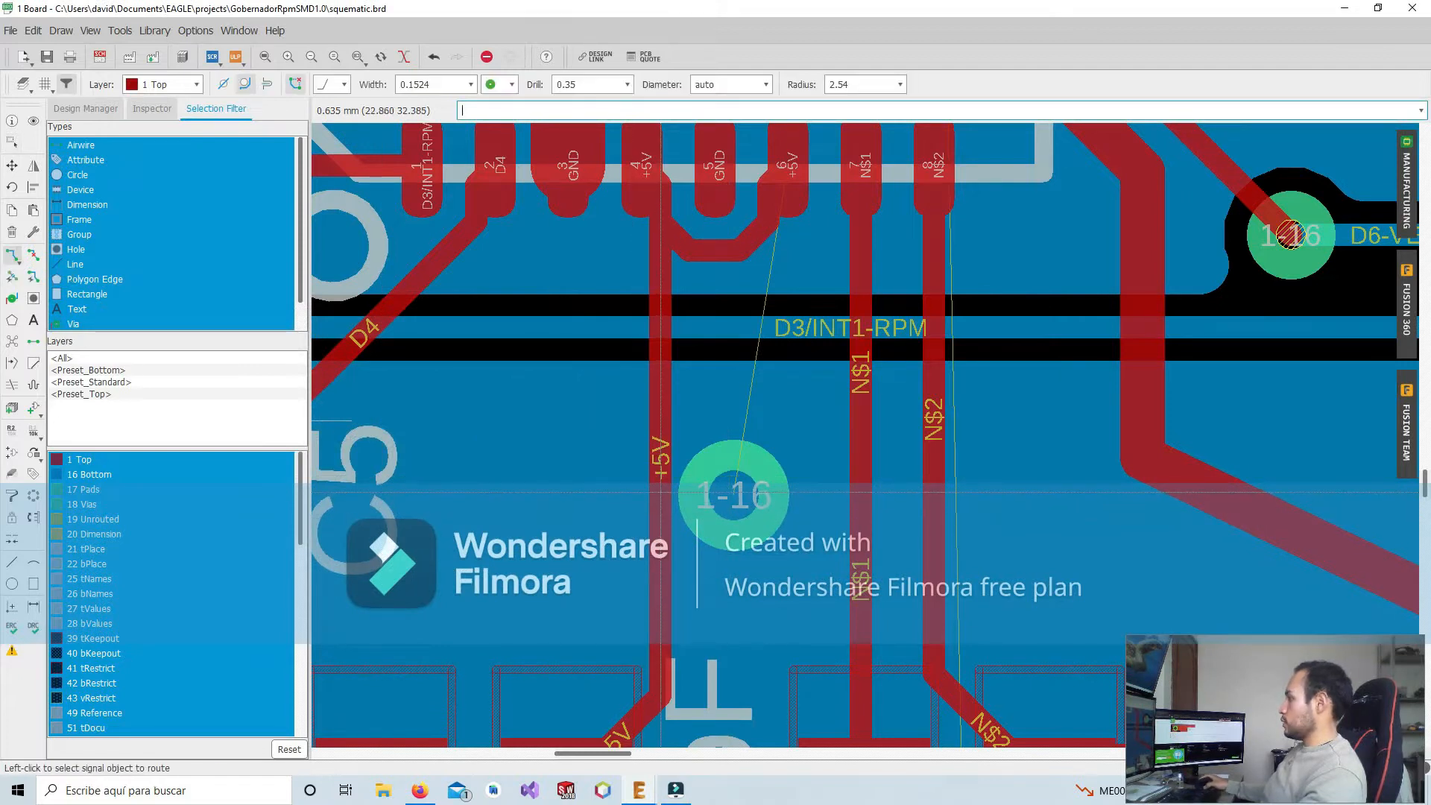
{"action": "scroll", "coordinate": [661, 492], "scroll_direction": "up", "scroll_amount": 1}
{"action": "scroll", "coordinate": [750, 496], "scroll_direction": "down", "scroll_amount": 3}
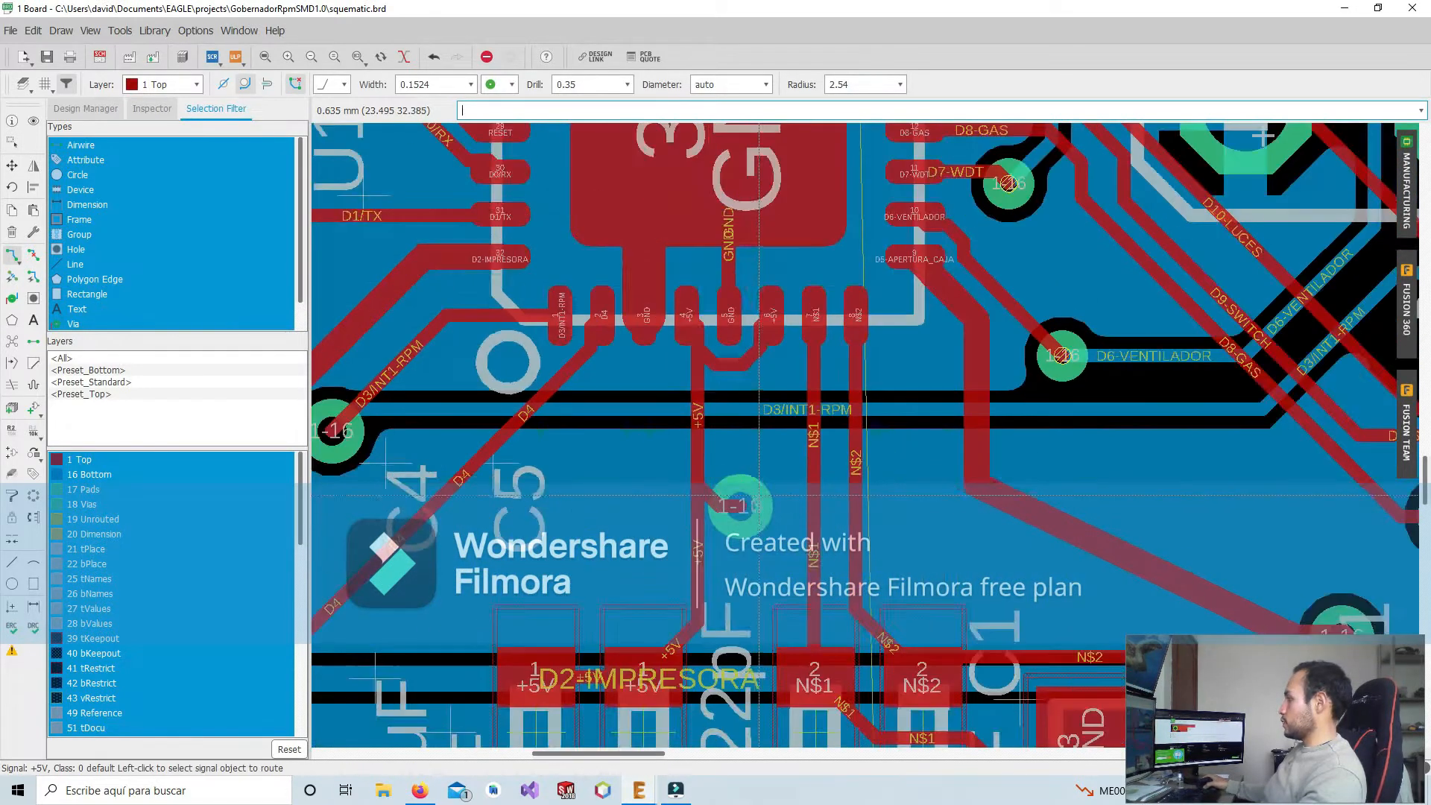
Inspect U1's +5V vias and trace the remaining airwires between the chip, its capacitors and the crystal
{"action": "middle_click_drag", "start_coordinate": [760, 494], "coordinate": [739, 568]}
{"action": "scroll", "coordinate": [714, 533], "scroll_direction": "down", "scroll_amount": 2}
{"action": "middle_click_drag", "start_coordinate": [745, 457], "coordinate": [718, 554]}
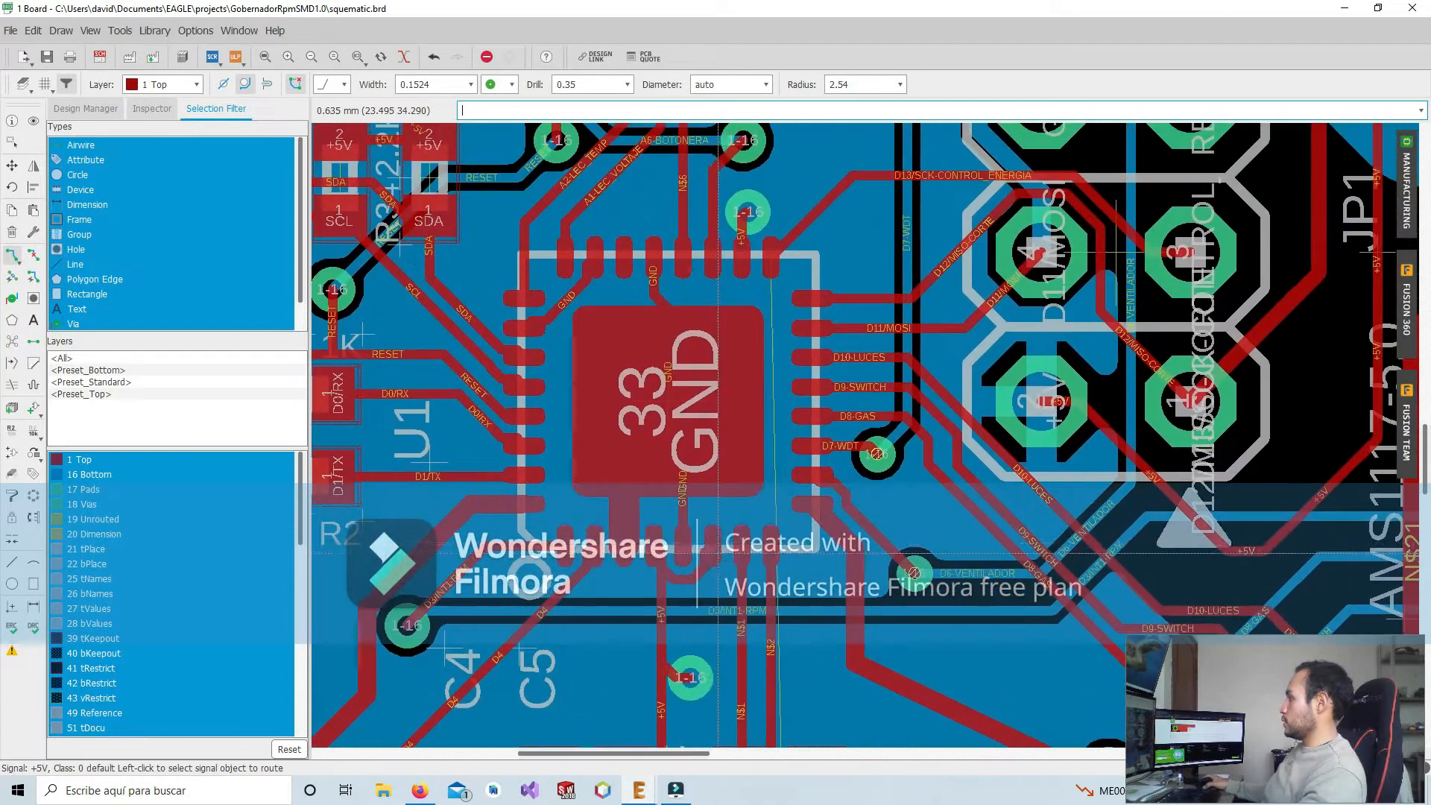
{"action": "scroll", "coordinate": [783, 498], "scroll_direction": "up", "scroll_amount": 5}
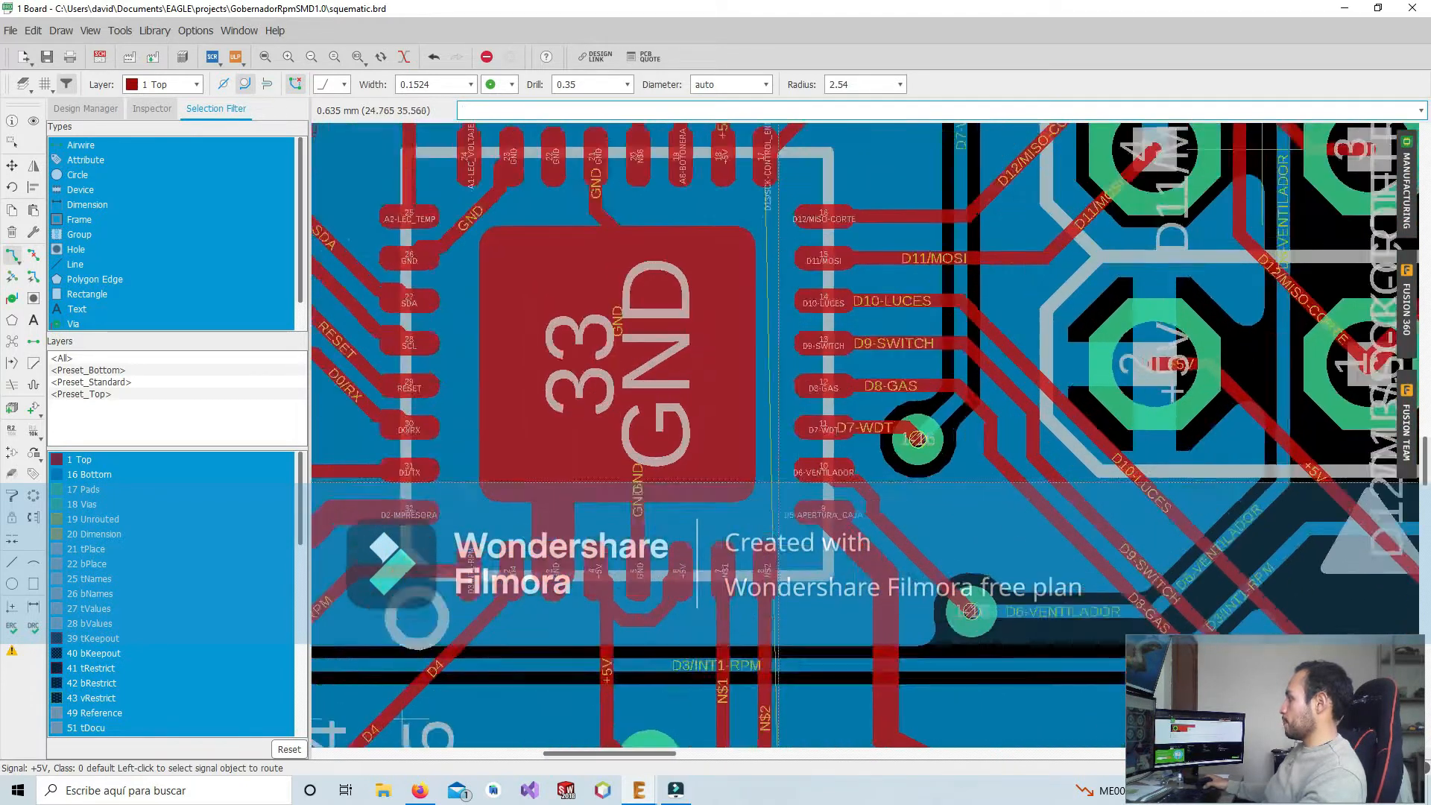
{"action": "middle_click_drag", "start_coordinate": [764, 231], "coordinate": [812, 419]}
{"action": "middle_click_drag", "start_coordinate": [812, 147], "coordinate": [785, 377]}
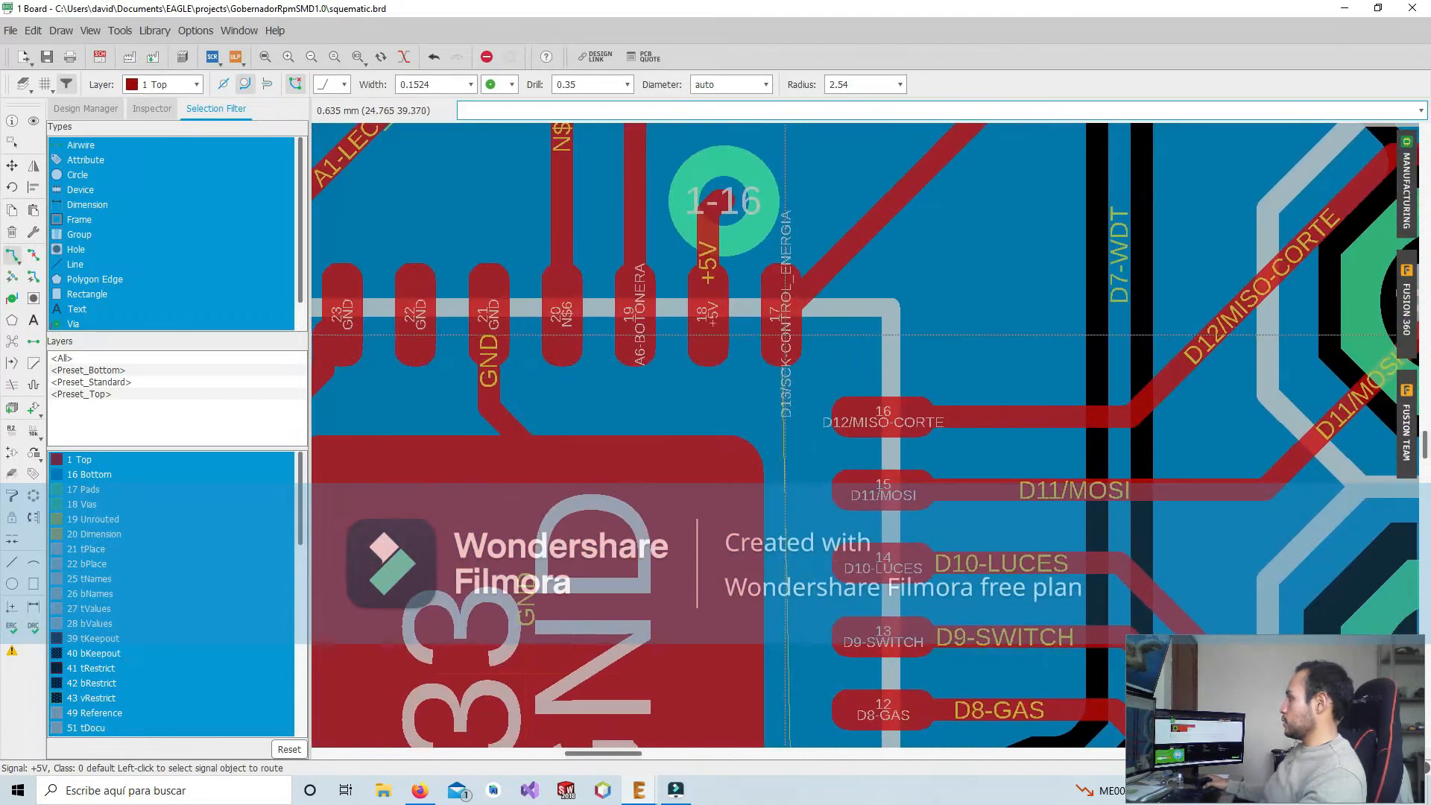
{"action": "scroll", "coordinate": [782, 346], "scroll_direction": "down", "scroll_amount": 4}
{"action": "scroll", "coordinate": [746, 252], "scroll_direction": "up", "scroll_amount": 4}
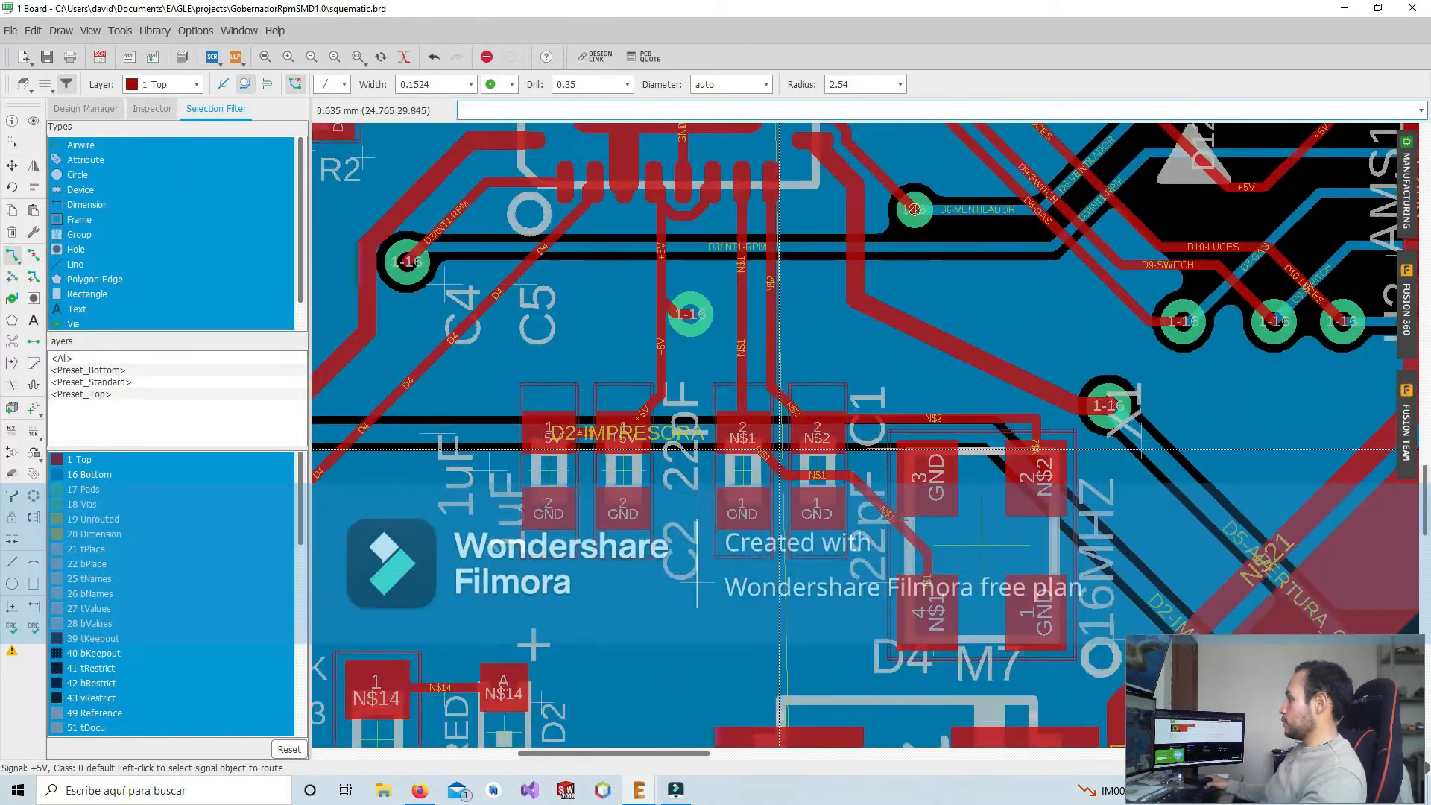
{"action": "scroll", "coordinate": [745, 251], "scroll_direction": "down", "scroll_amount": 2}
{"action": "middle_click_drag", "start_coordinate": [745, 251], "coordinate": [814, 559]}
{"action": "middle_click_drag", "start_coordinate": [697, 273], "coordinate": [774, 481]}
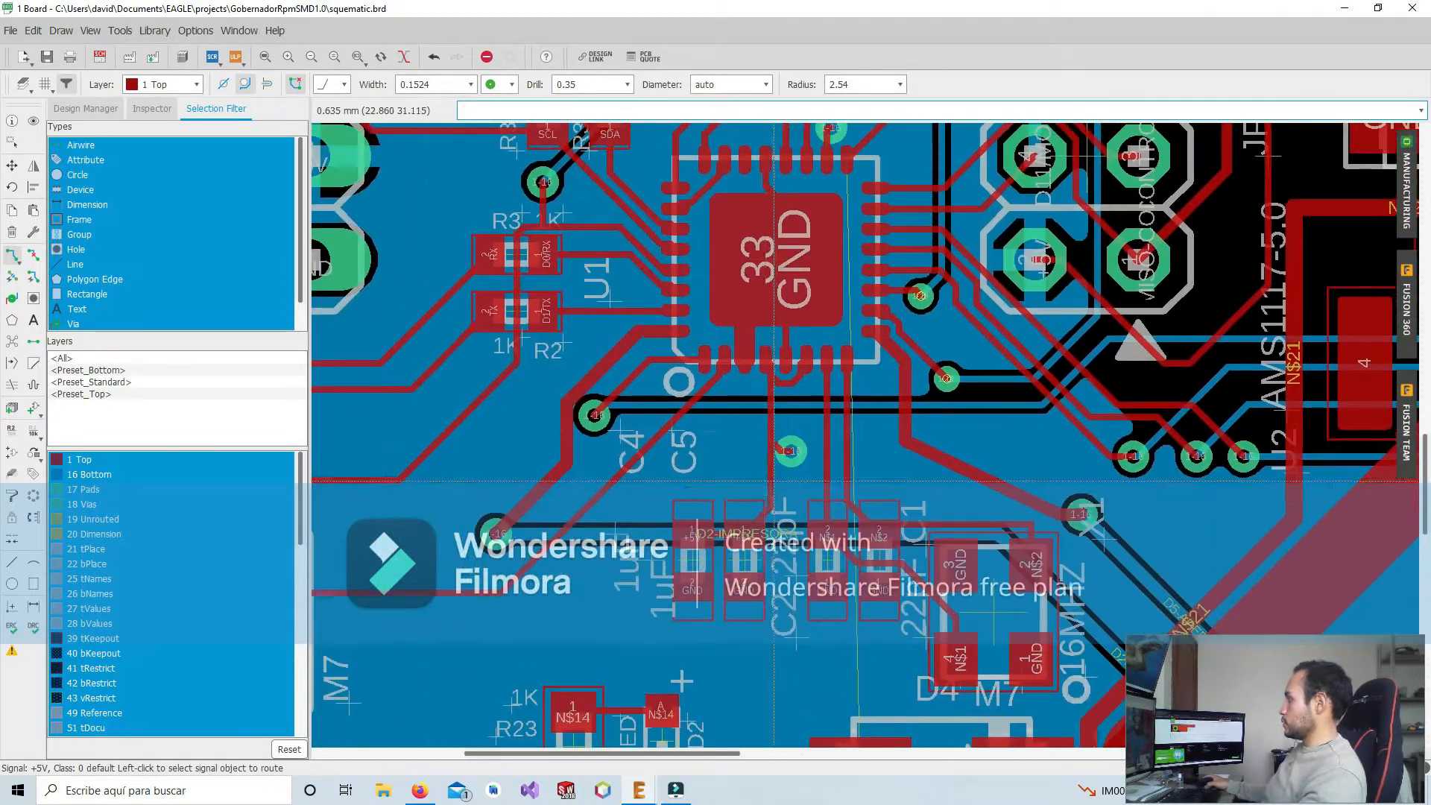
{"action": "middle_click_drag", "start_coordinate": [771, 428], "coordinate": [779, 534]}
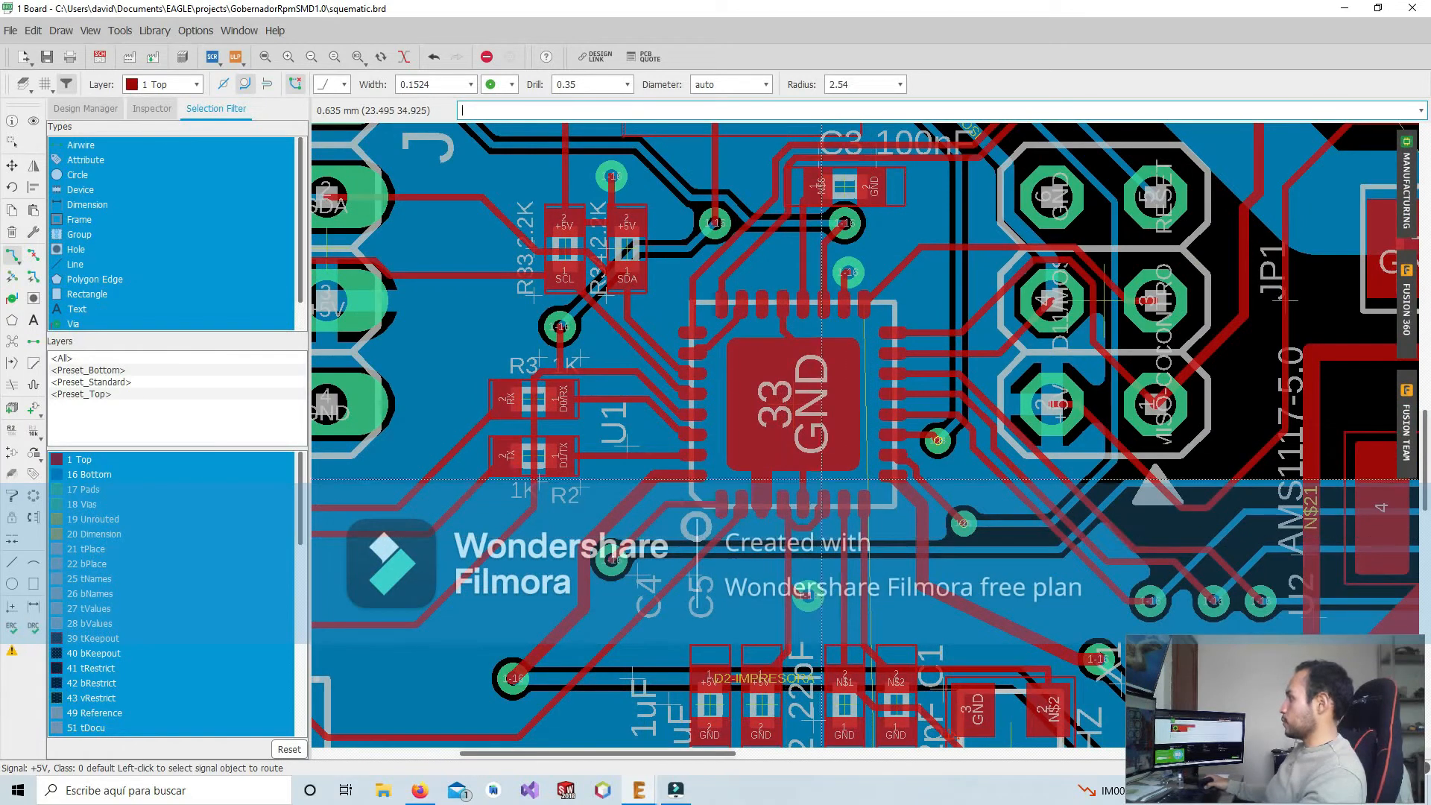
Look over the wider board around U1 and follow the supply routing toward the AMS1117-5.0 regulator U2
{"action": "scroll", "coordinate": [809, 518], "scroll_direction": "down", "scroll_amount": 4}
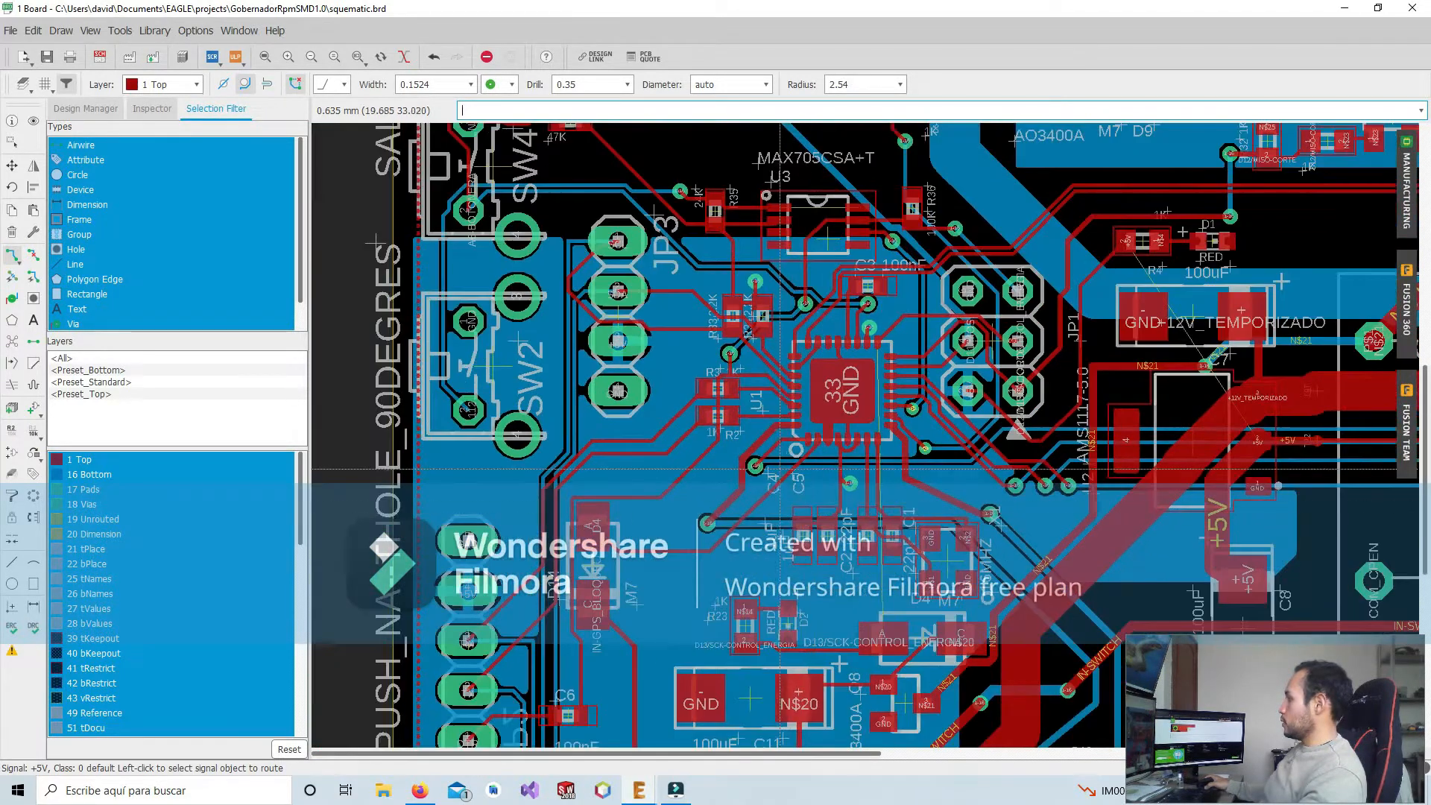
{"action": "middle_click_drag", "start_coordinate": [780, 469], "coordinate": [755, 550]}
{"action": "scroll", "coordinate": [817, 513], "scroll_direction": "down", "scroll_amount": 1}
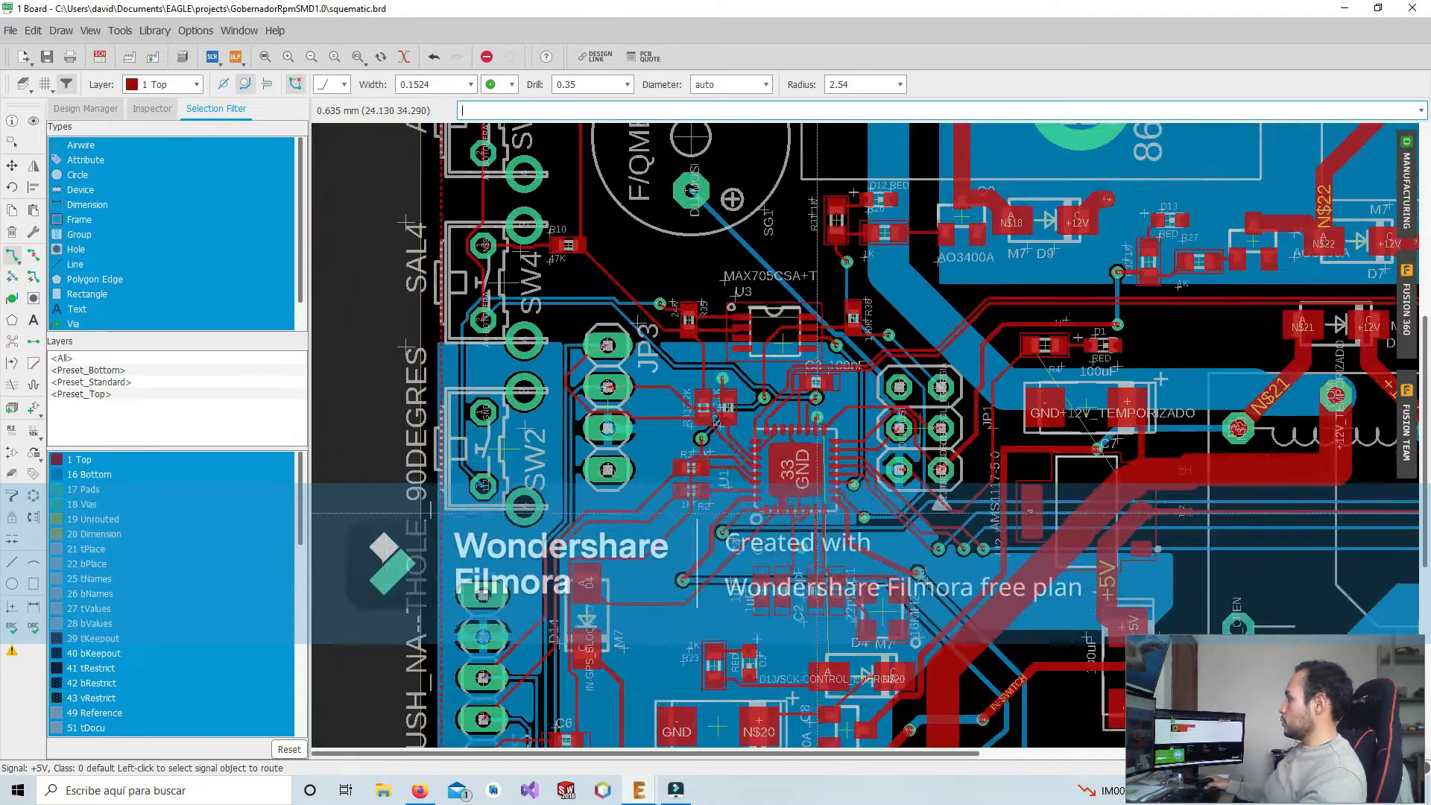
{"action": "middle_click_drag", "start_coordinate": [807, 603], "coordinate": [743, 456]}
{"action": "middle_click_drag", "start_coordinate": [831, 474], "coordinate": [741, 506]}
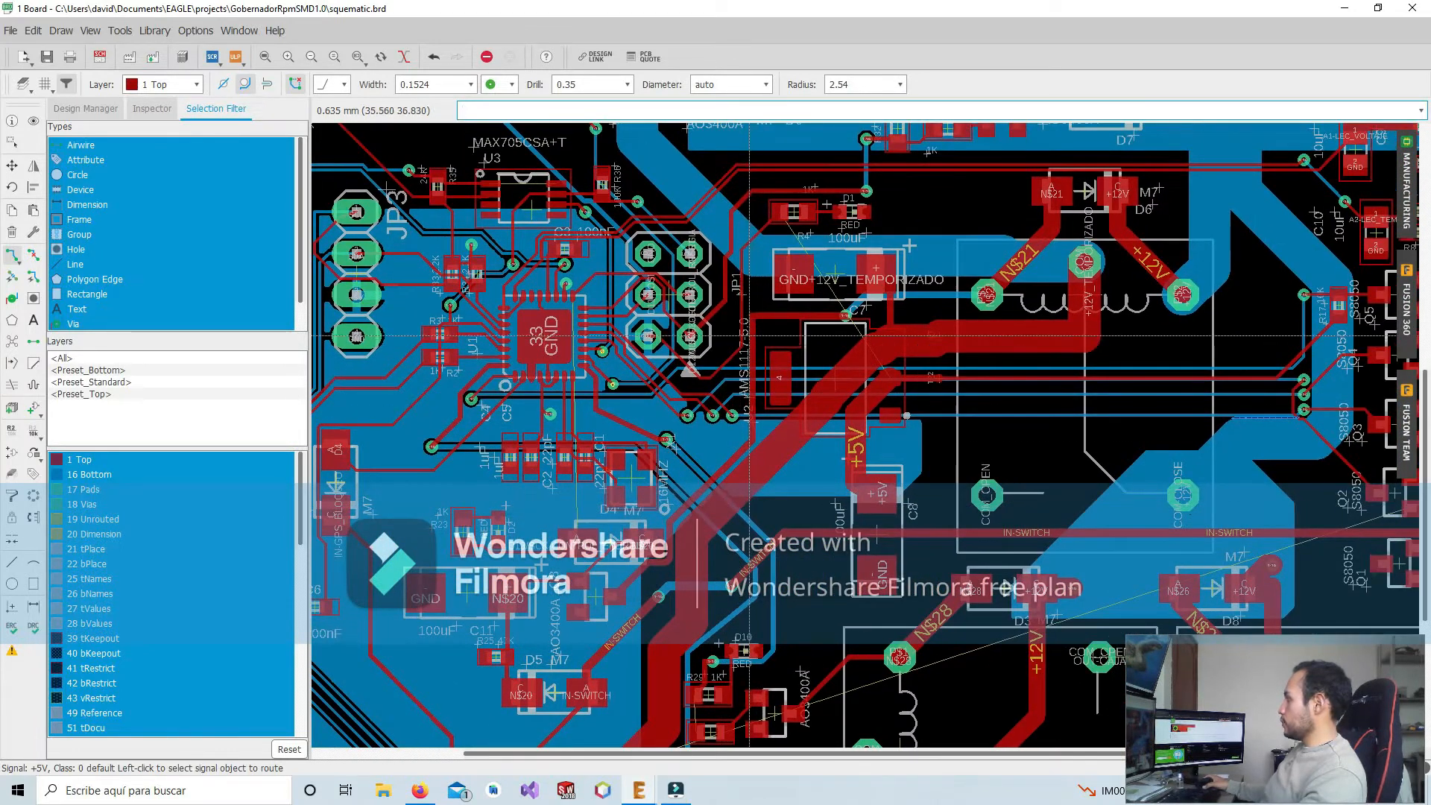
Examine the +5V track between regulator U2 and capacitor C8 and its overlap with the Bottom-layer polygon
{"action": "scroll", "coordinate": [750, 335], "scroll_direction": "up", "scroll_amount": 3}
{"action": "middle_click_drag", "start_coordinate": [929, 472], "coordinate": [944, 560]}
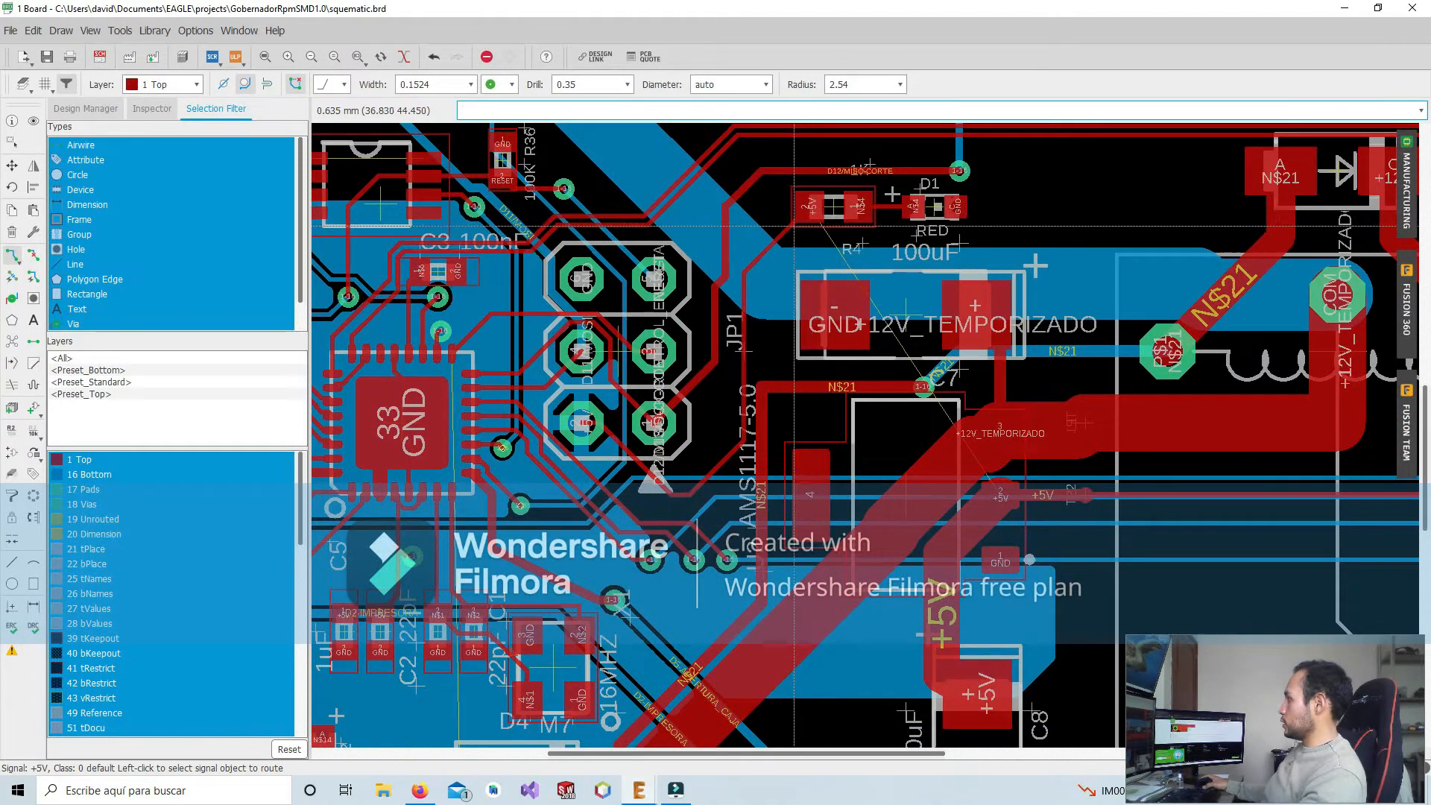
{"action": "scroll", "coordinate": [735, 440], "scroll_direction": "up", "scroll_amount": 3}
{"action": "scroll", "coordinate": [769, 420], "scroll_direction": "down", "scroll_amount": 4}
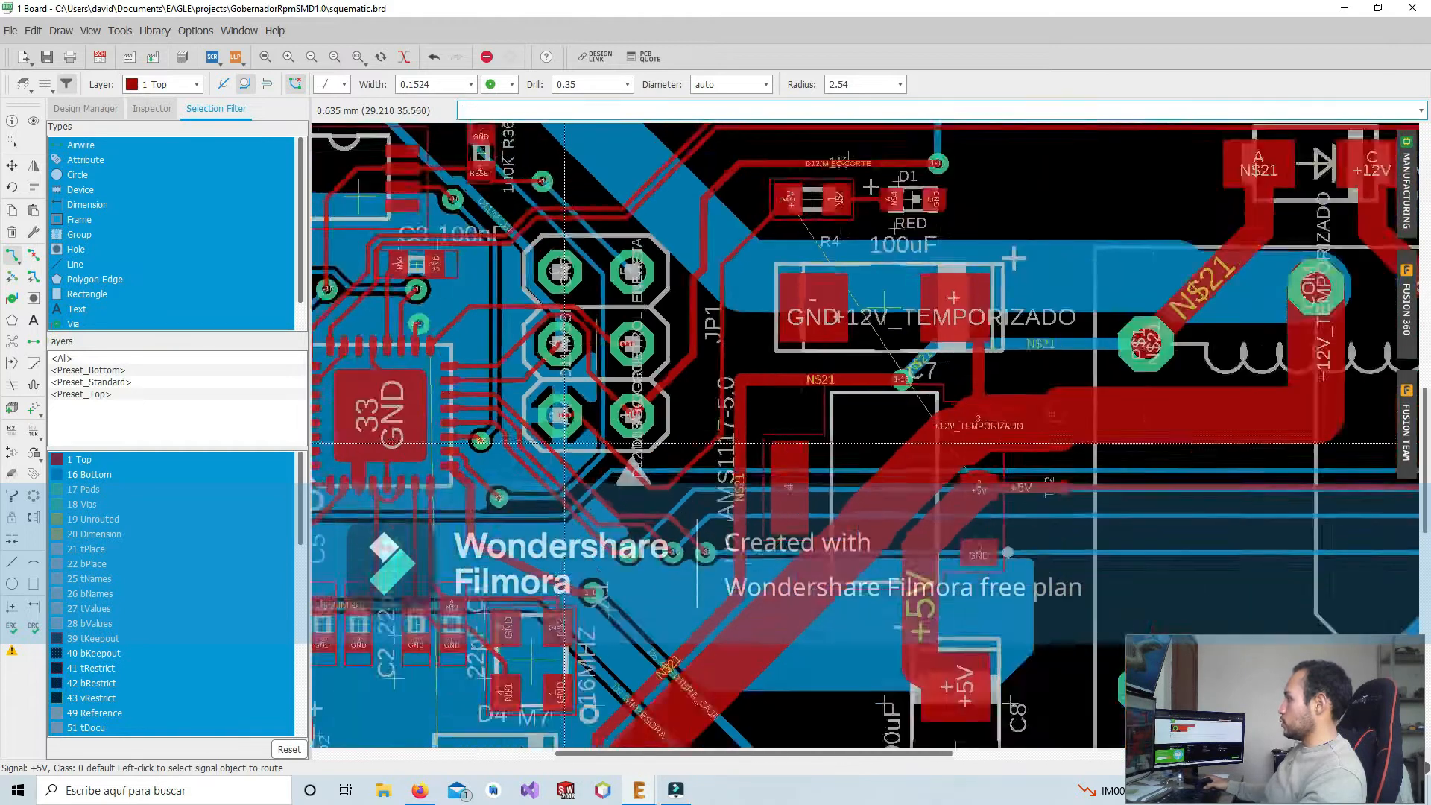
{"action": "middle_click_drag", "start_coordinate": [768, 420], "coordinate": [807, 397]}
{"action": "middle_click_drag", "start_coordinate": [968, 503], "coordinate": [881, 515]}
{"action": "scroll", "coordinate": [926, 398], "scroll_direction": "up", "scroll_amount": 3}
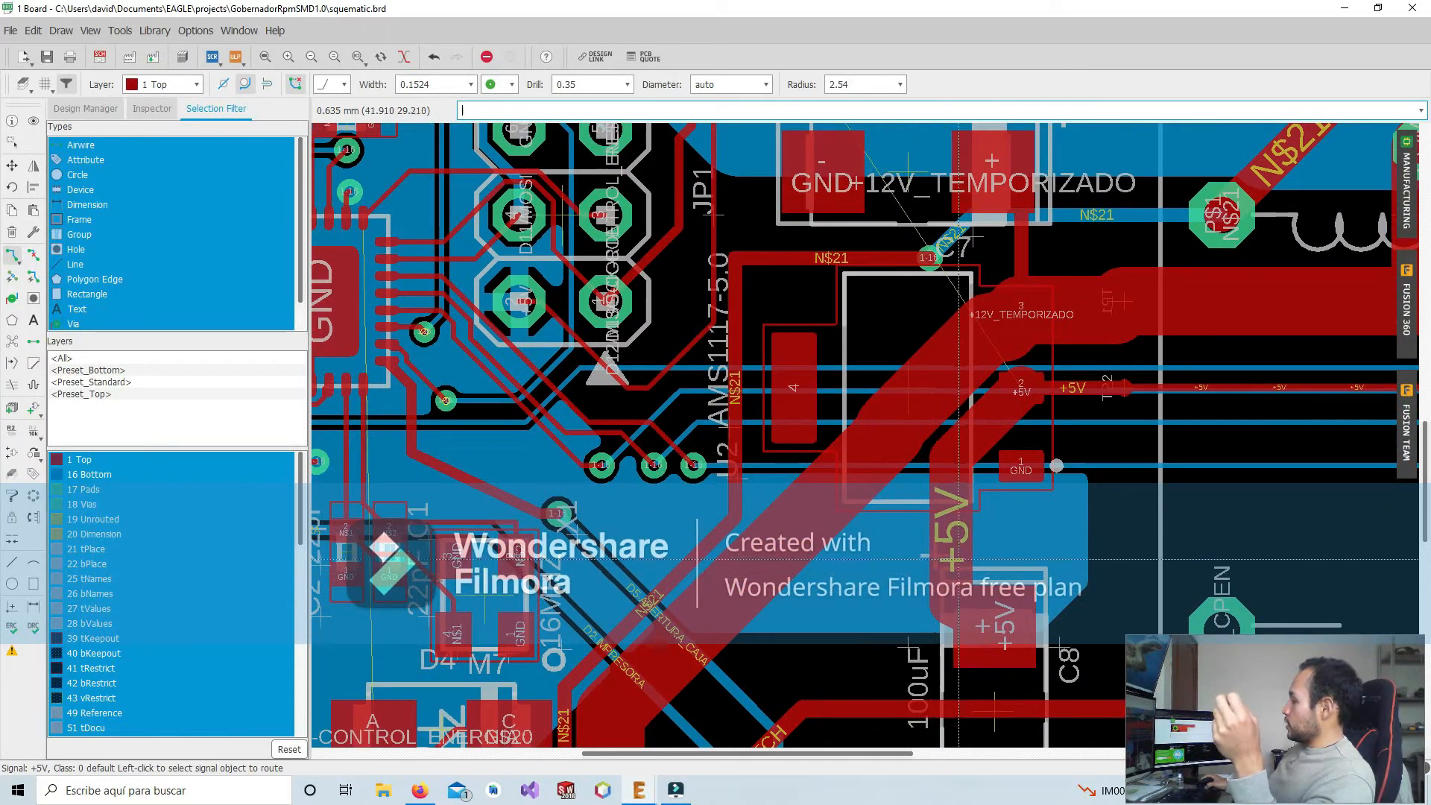
{"action": "middle_click_drag", "start_coordinate": [950, 522], "coordinate": [927, 439]}
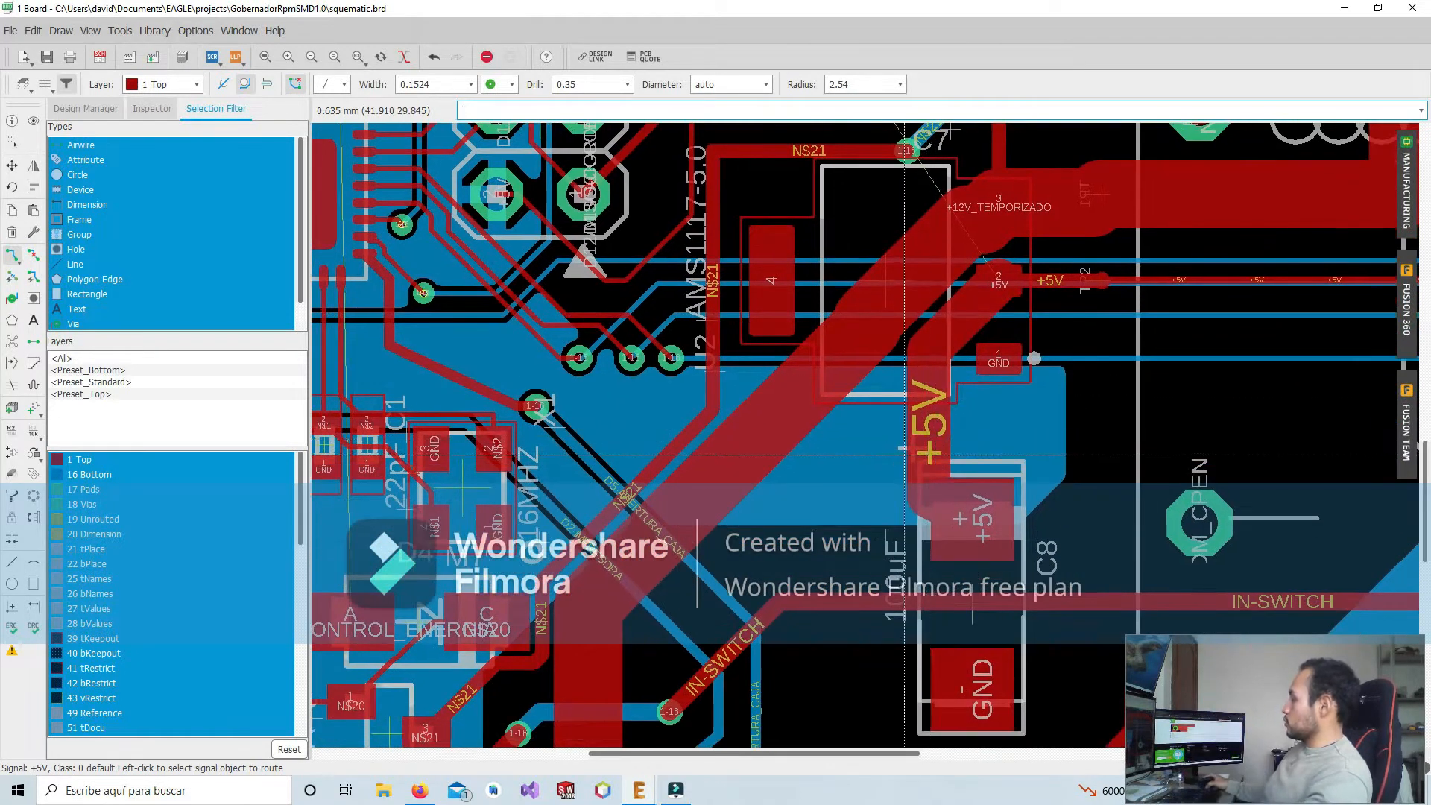
{"action": "scroll", "coordinate": [932, 514], "scroll_direction": "up", "scroll_amount": 2}
{"action": "left_click", "coordinate": [12, 298]}
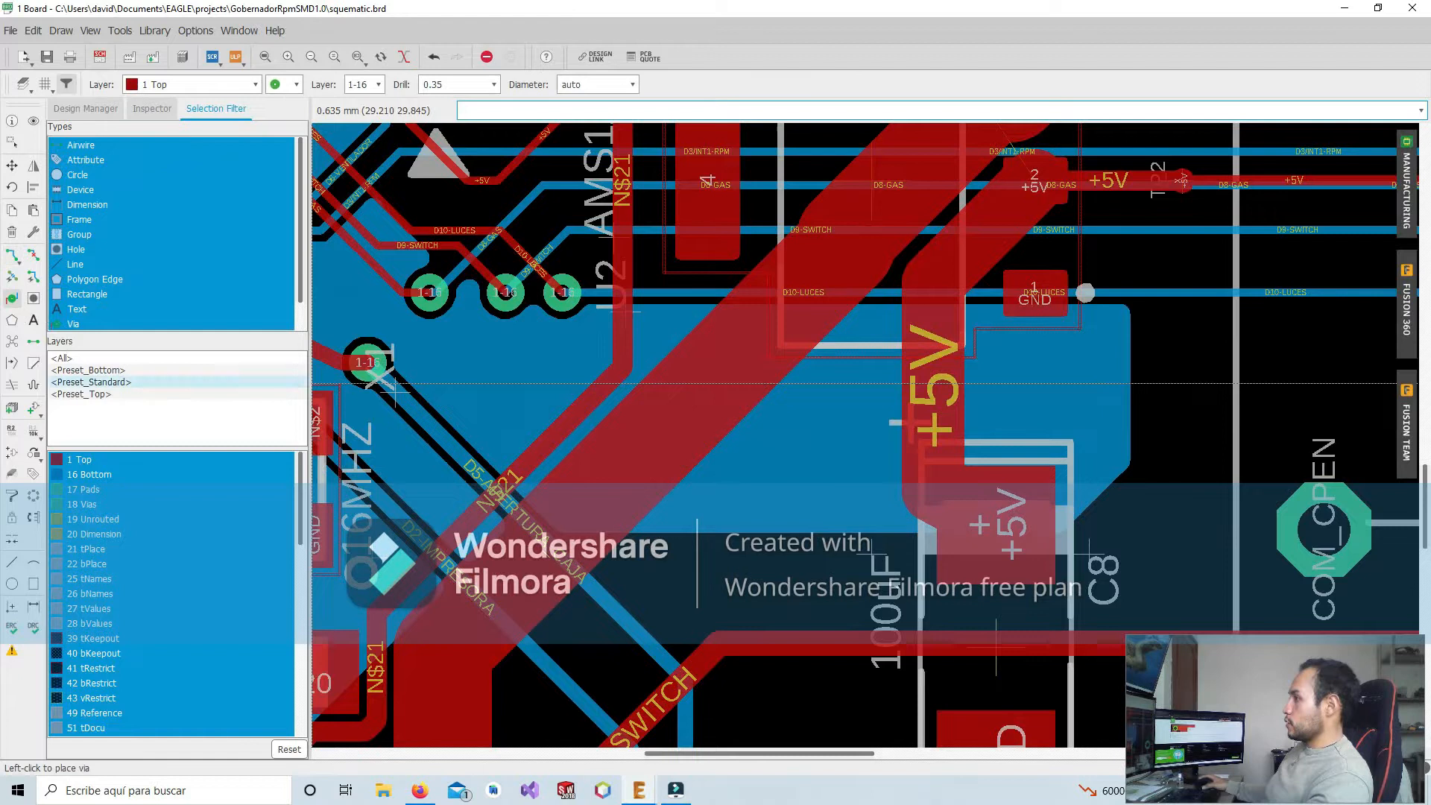
{"action": "left_click", "coordinate": [841, 491]}
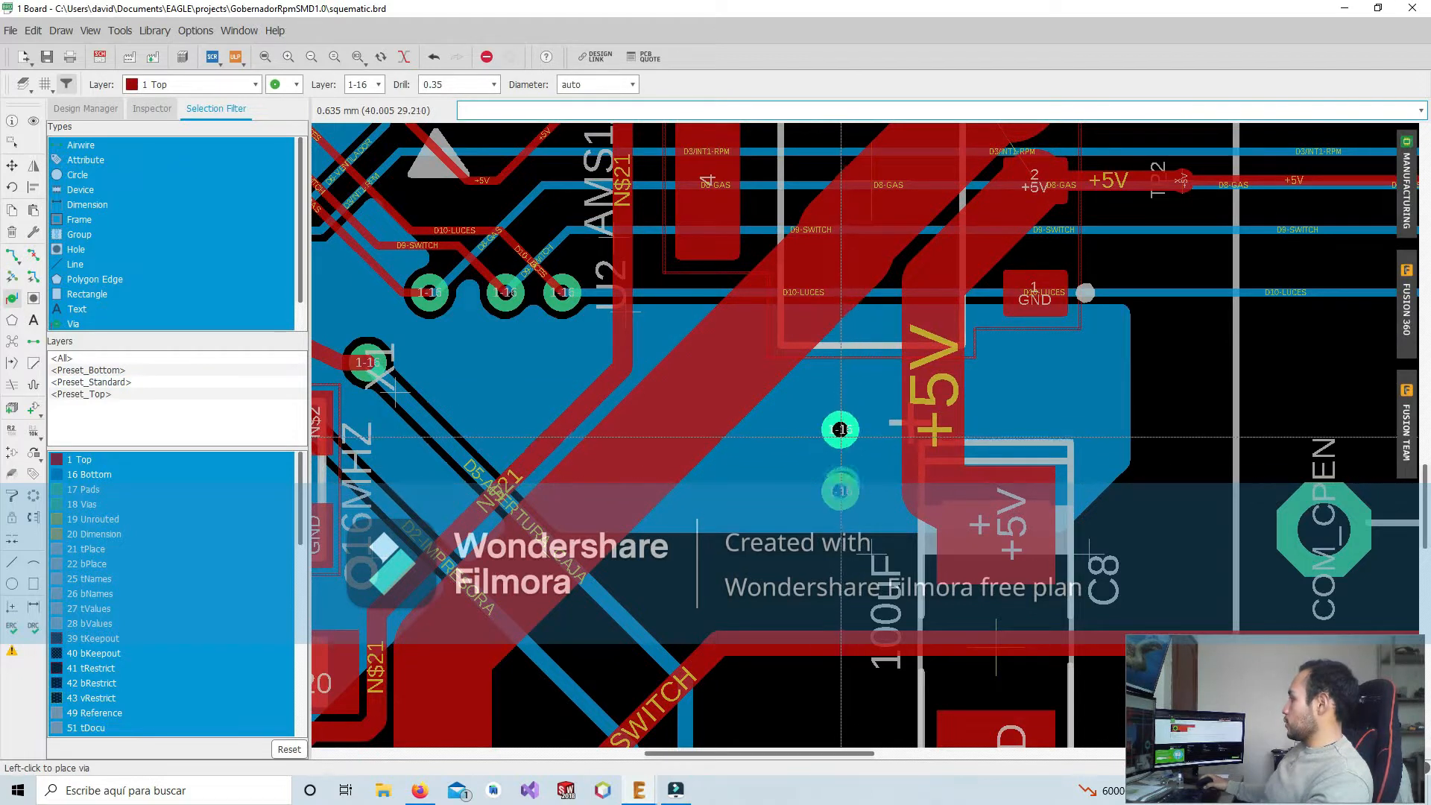
{"action": "left_click", "coordinate": [840, 429]}
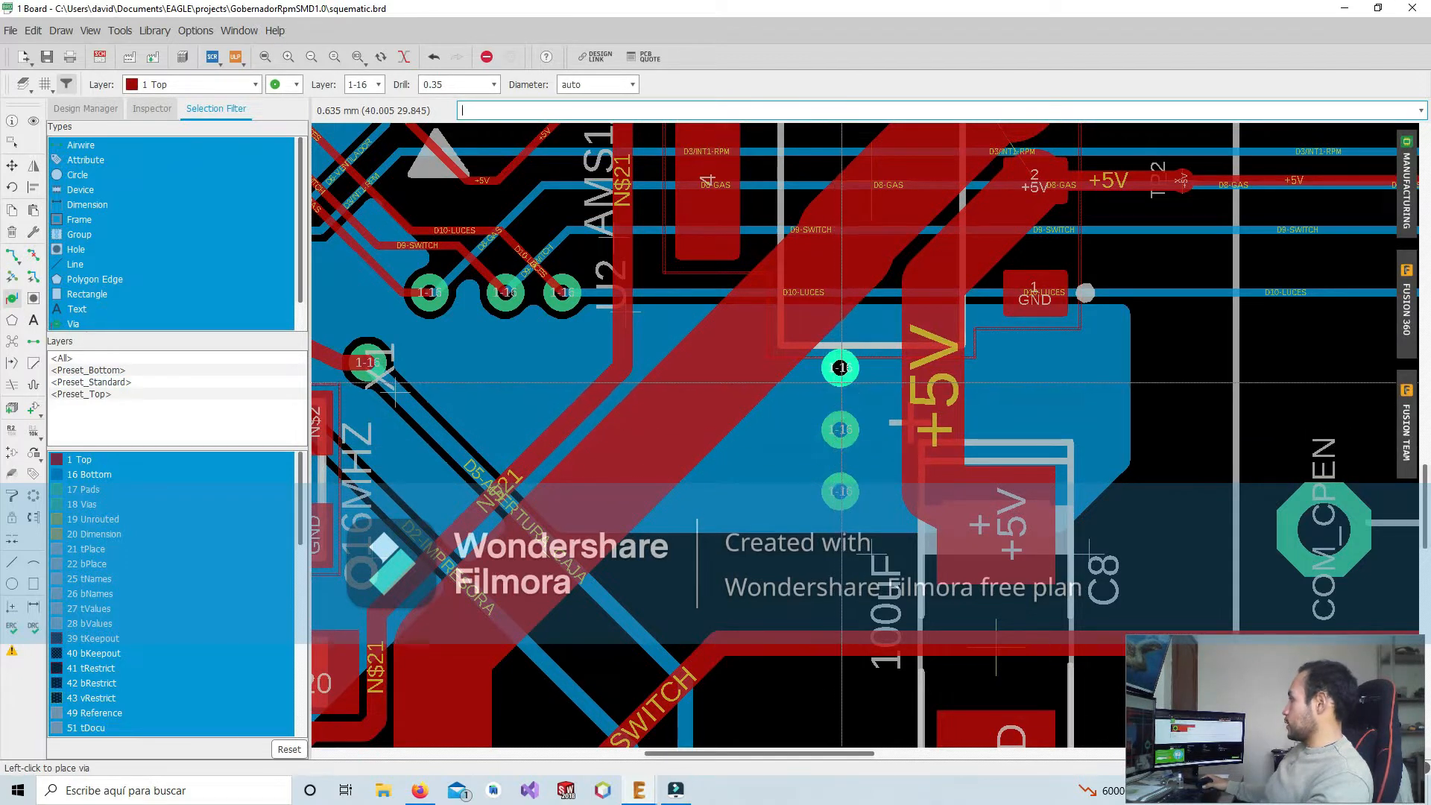
{"action": "key", "text": "alt"}
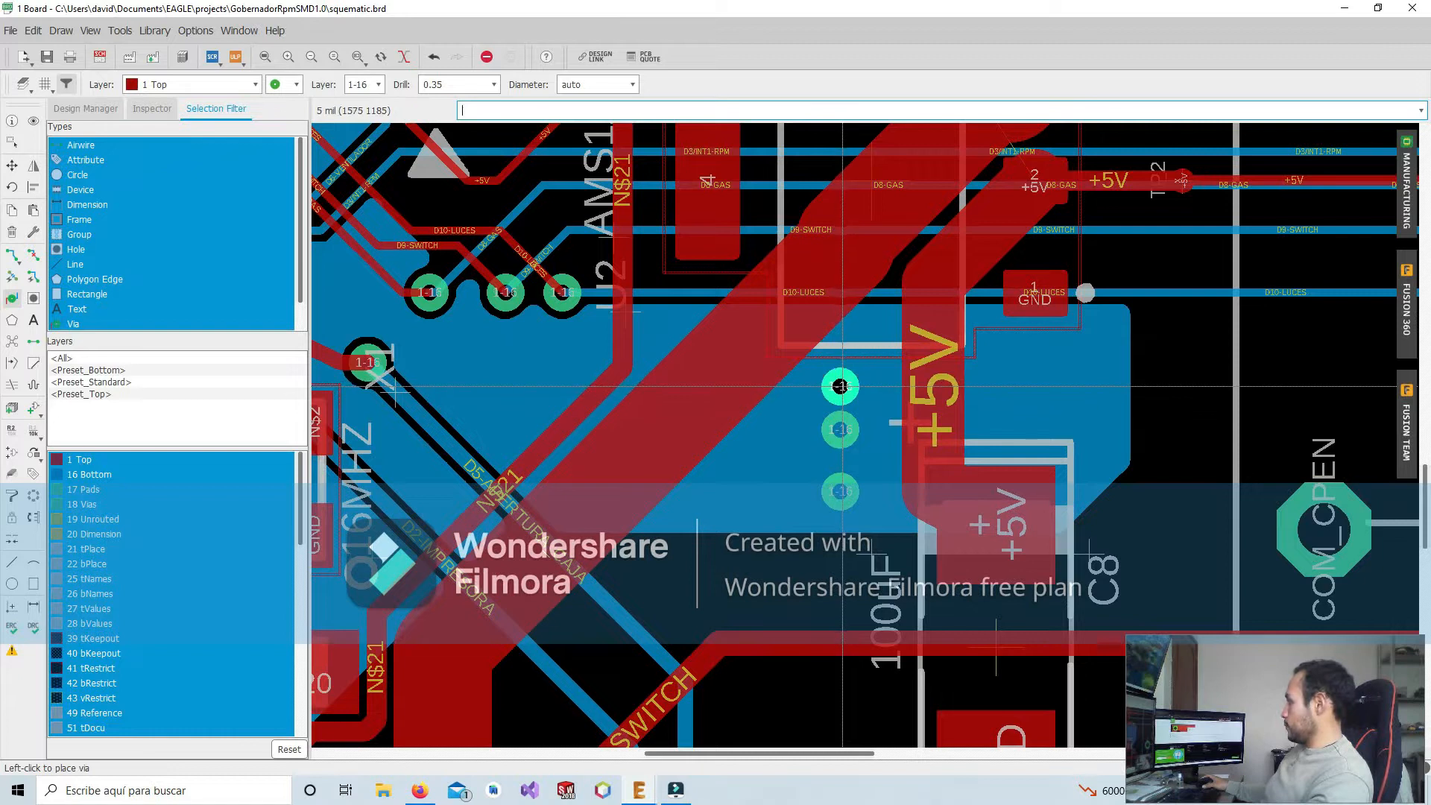
{"action": "key", "text": "Escape"}
{"action": "key", "text": "ctrl+z"}
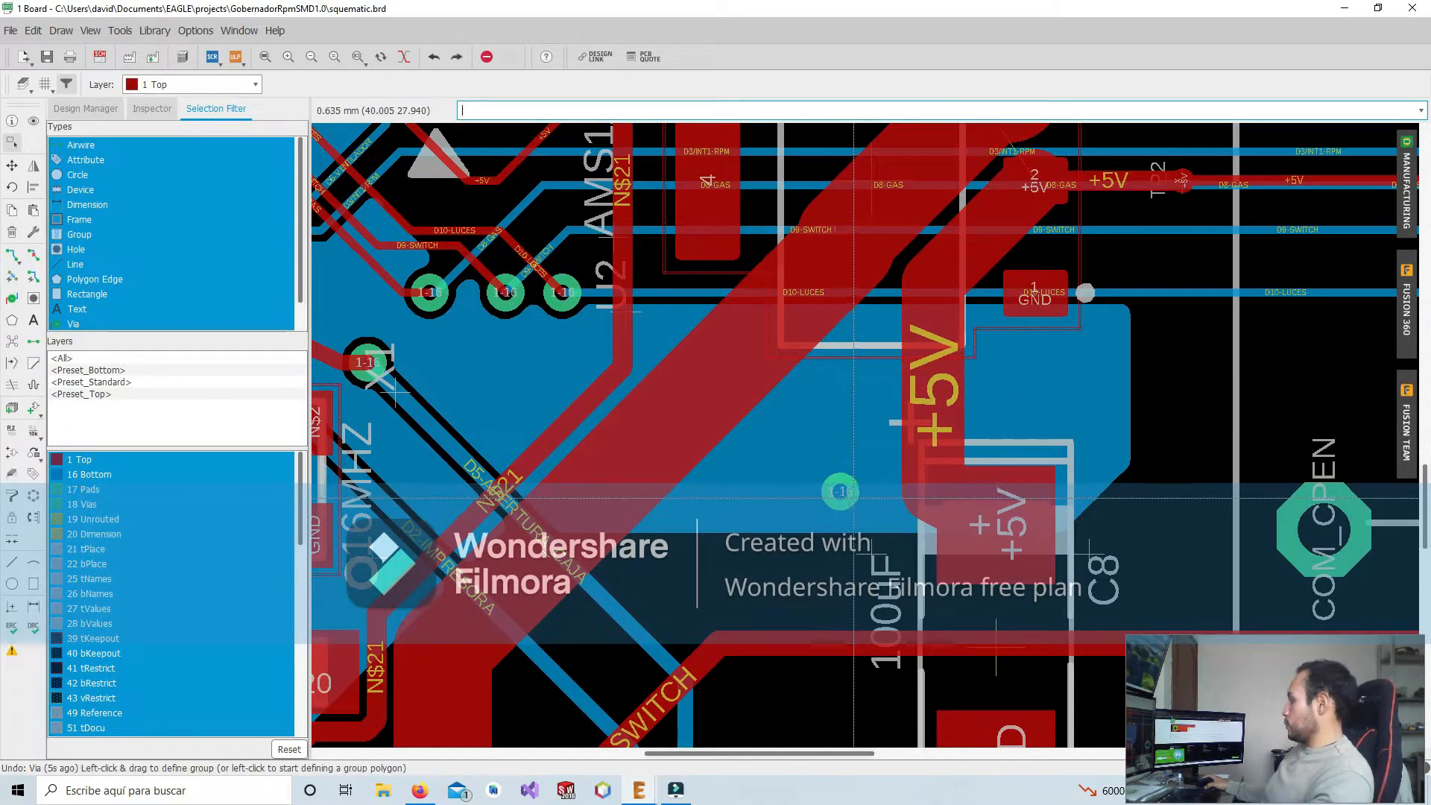
{"action": "key", "text": "ctrl+z"}
Place three 0.35 mm drill vias in a vertical row about 1 mm apart on the polygon, beside the +5V track above C8
{"action": "left_click", "coordinate": [12, 298]}
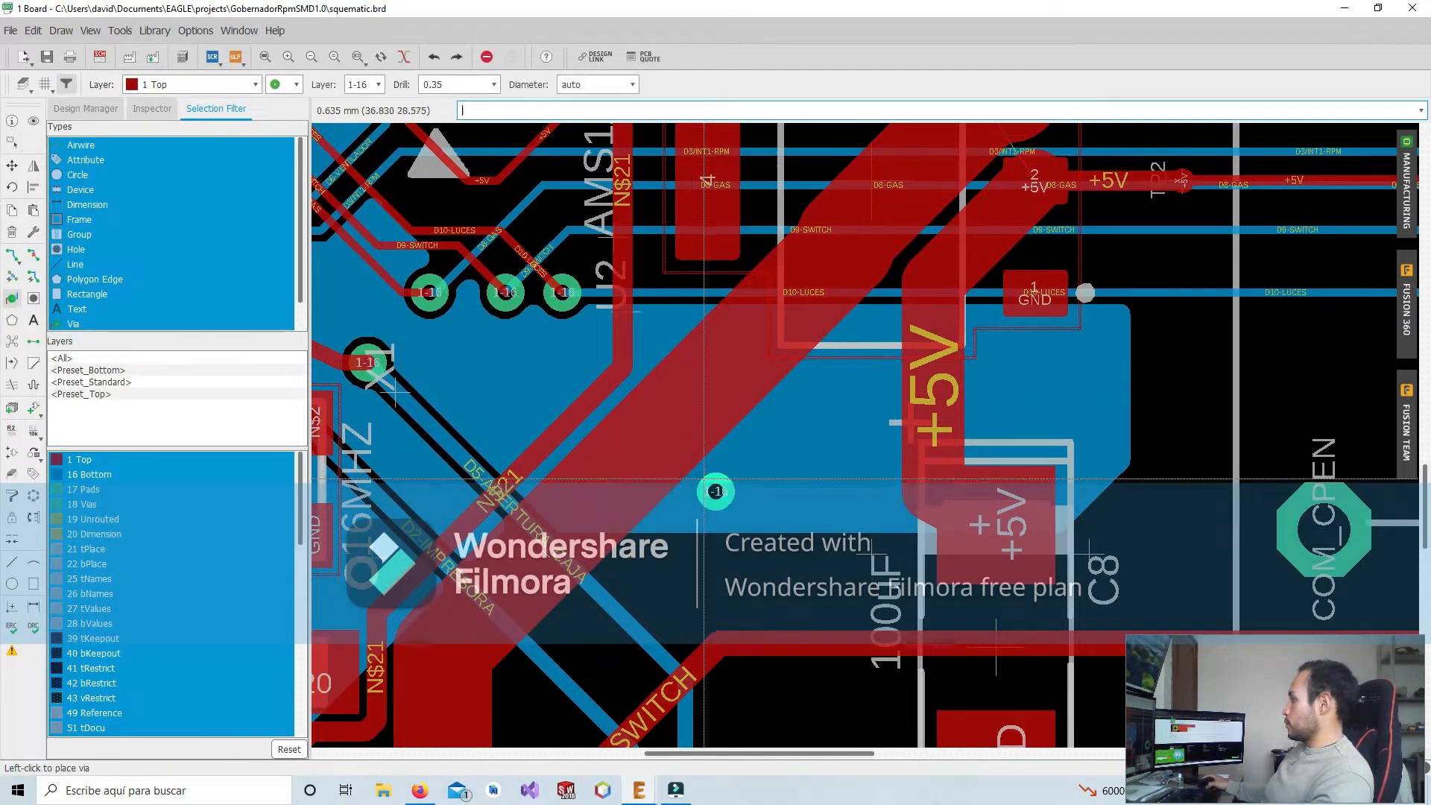
{"action": "left_click", "coordinate": [828, 511]}
{"action": "left_click", "coordinate": [827, 462]}
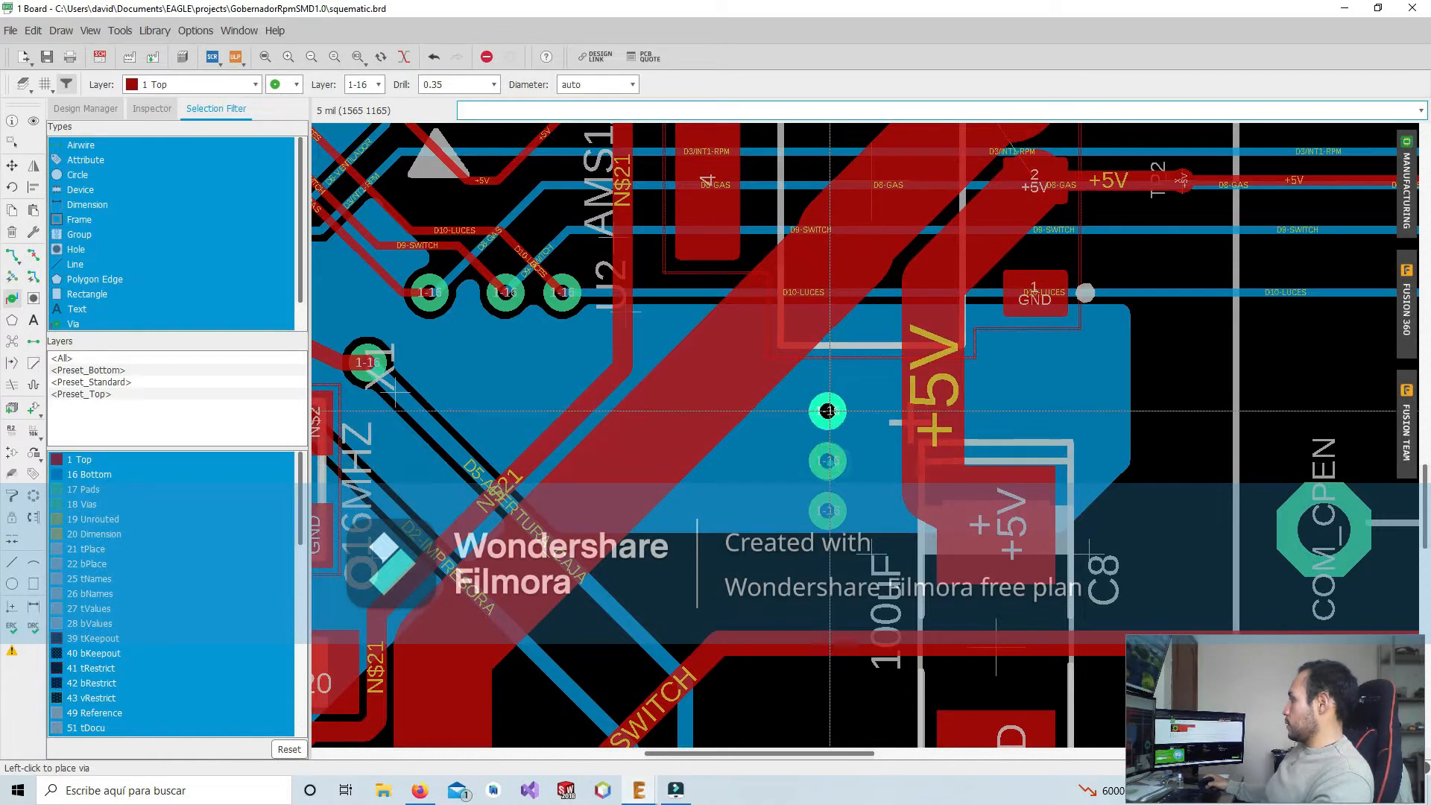
{"action": "left_click", "coordinate": [827, 411]}
{"action": "key", "text": "Escape"}
Rename the lowest new via's signal to +5V in its properties and accept connecting the two signals
{"action": "right_click", "coordinate": [826, 514]}
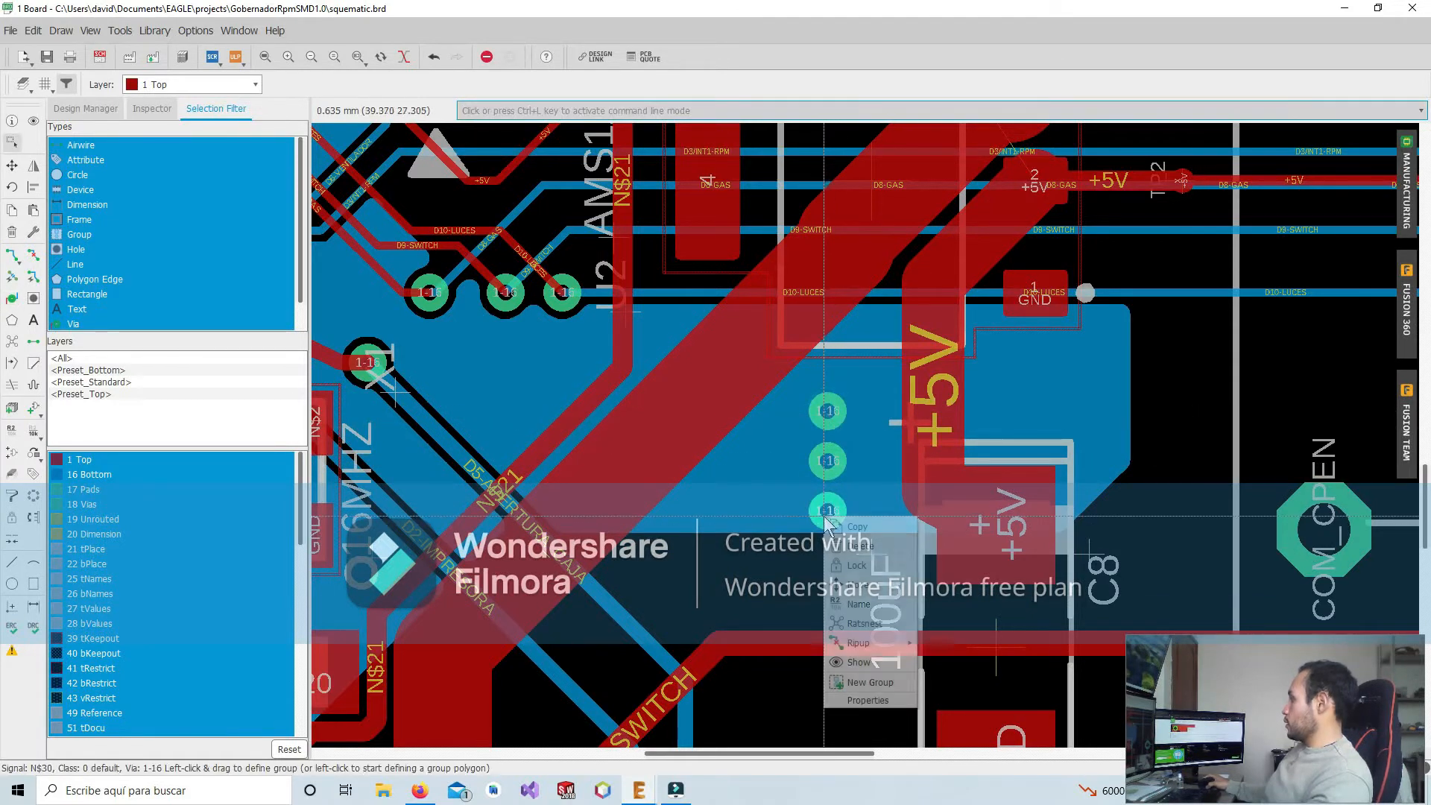
{"action": "left_click", "coordinate": [865, 680]}
{"action": "type", "text": "+5V"}
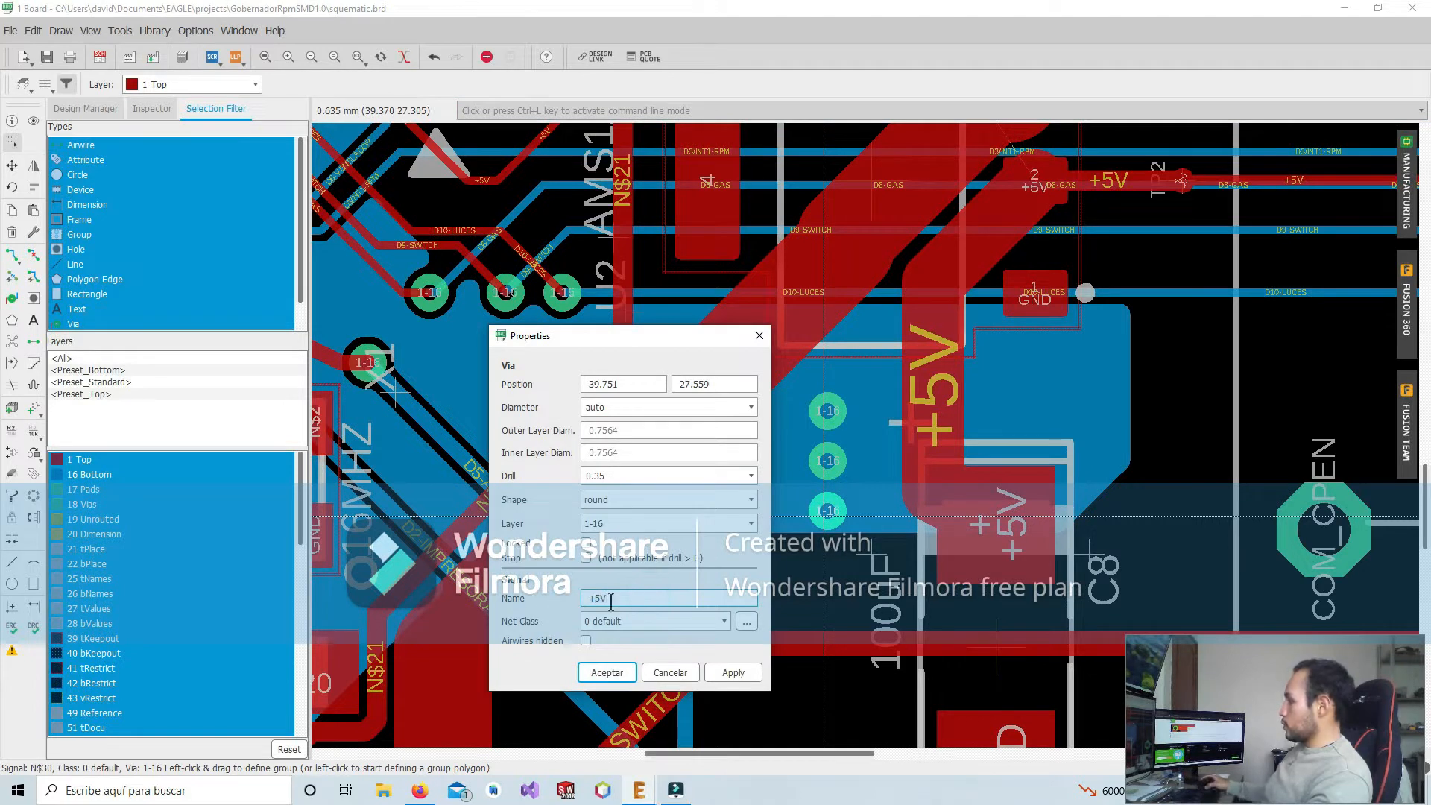
{"action": "key", "text": "Return"}
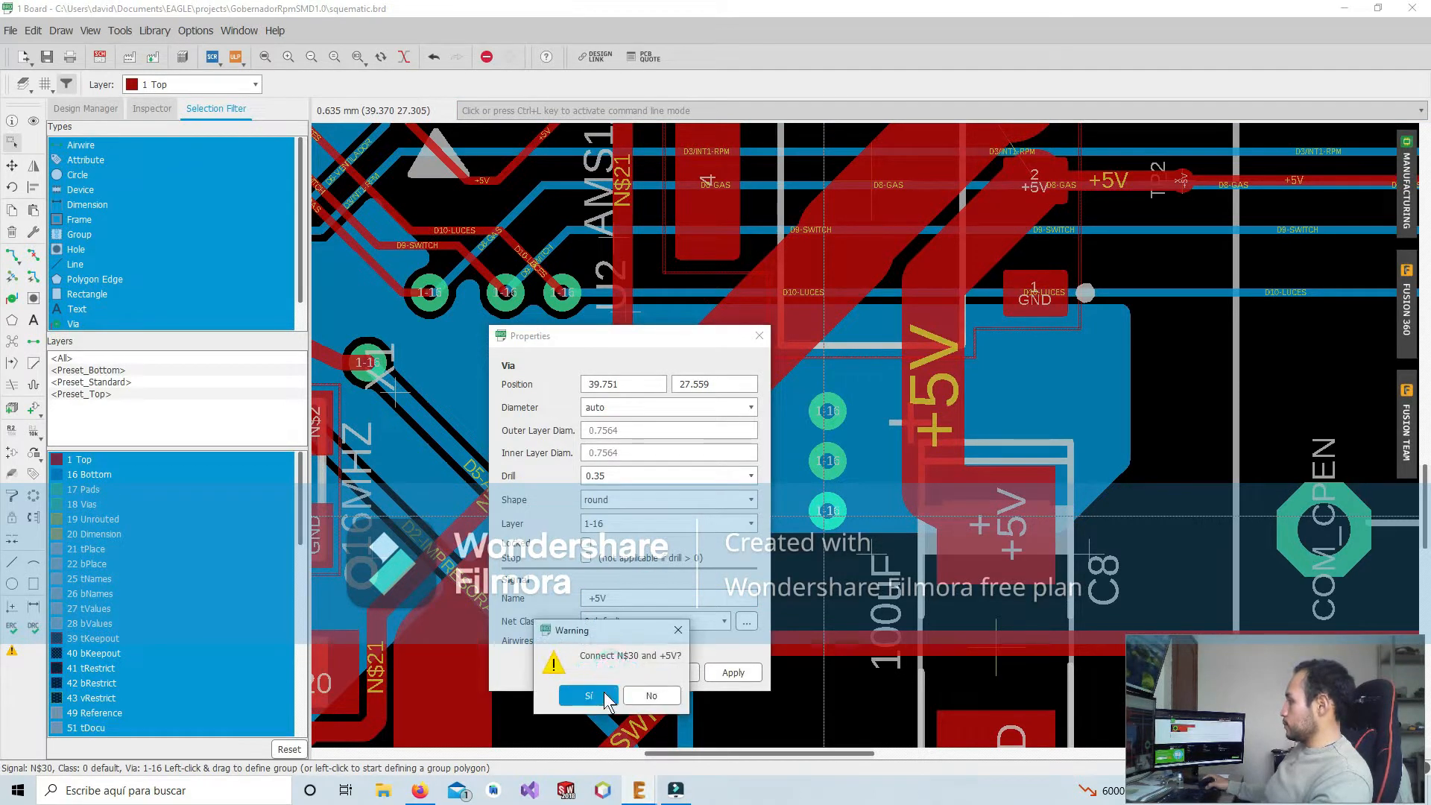
{"action": "left_click", "coordinate": [606, 695]}
{"action": "left_click", "coordinate": [630, 665]}
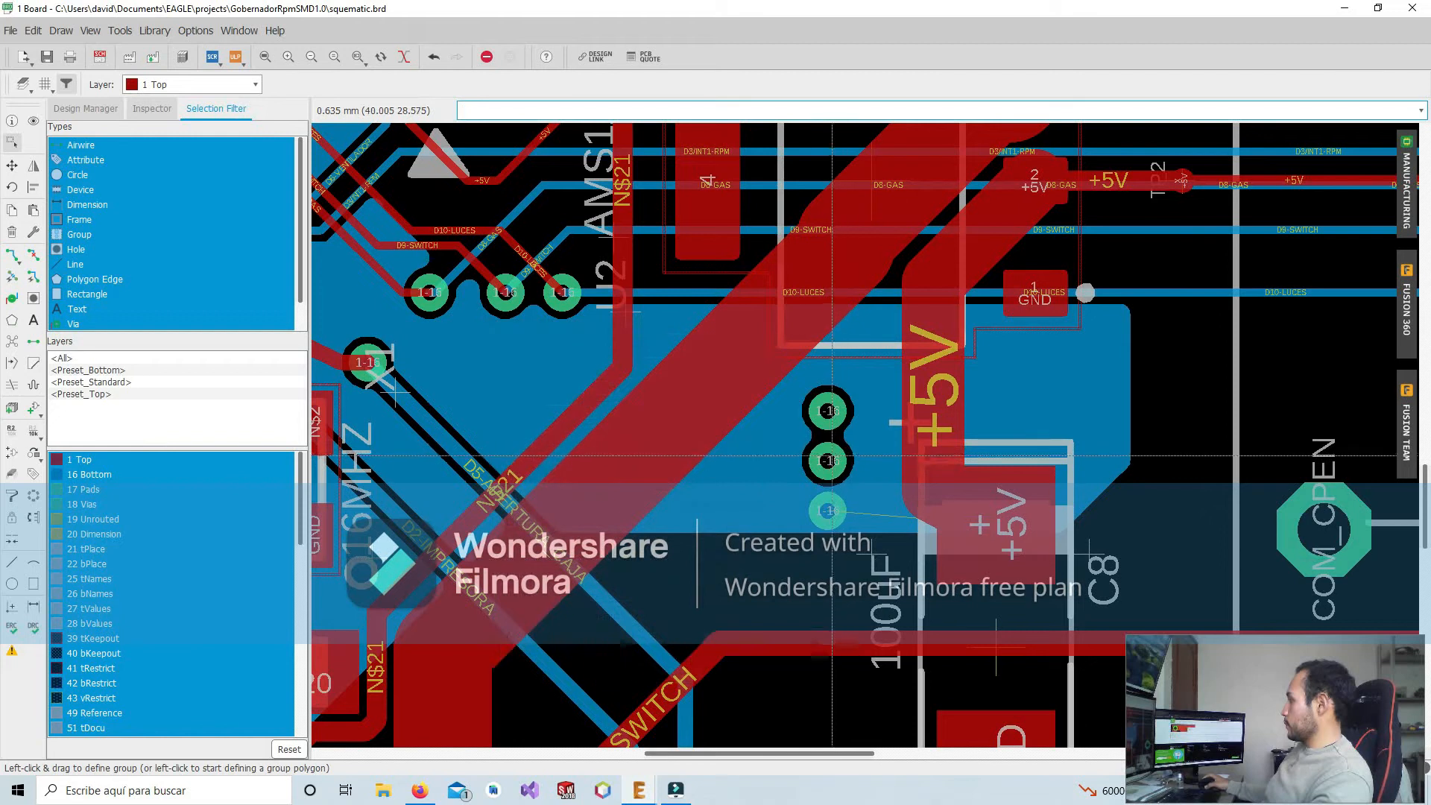
Rename the middle via's signal to +5V in its properties and accept connecting the signals
{"action": "right_click", "coordinate": [830, 463]}
{"action": "left_click", "coordinate": [874, 643]}
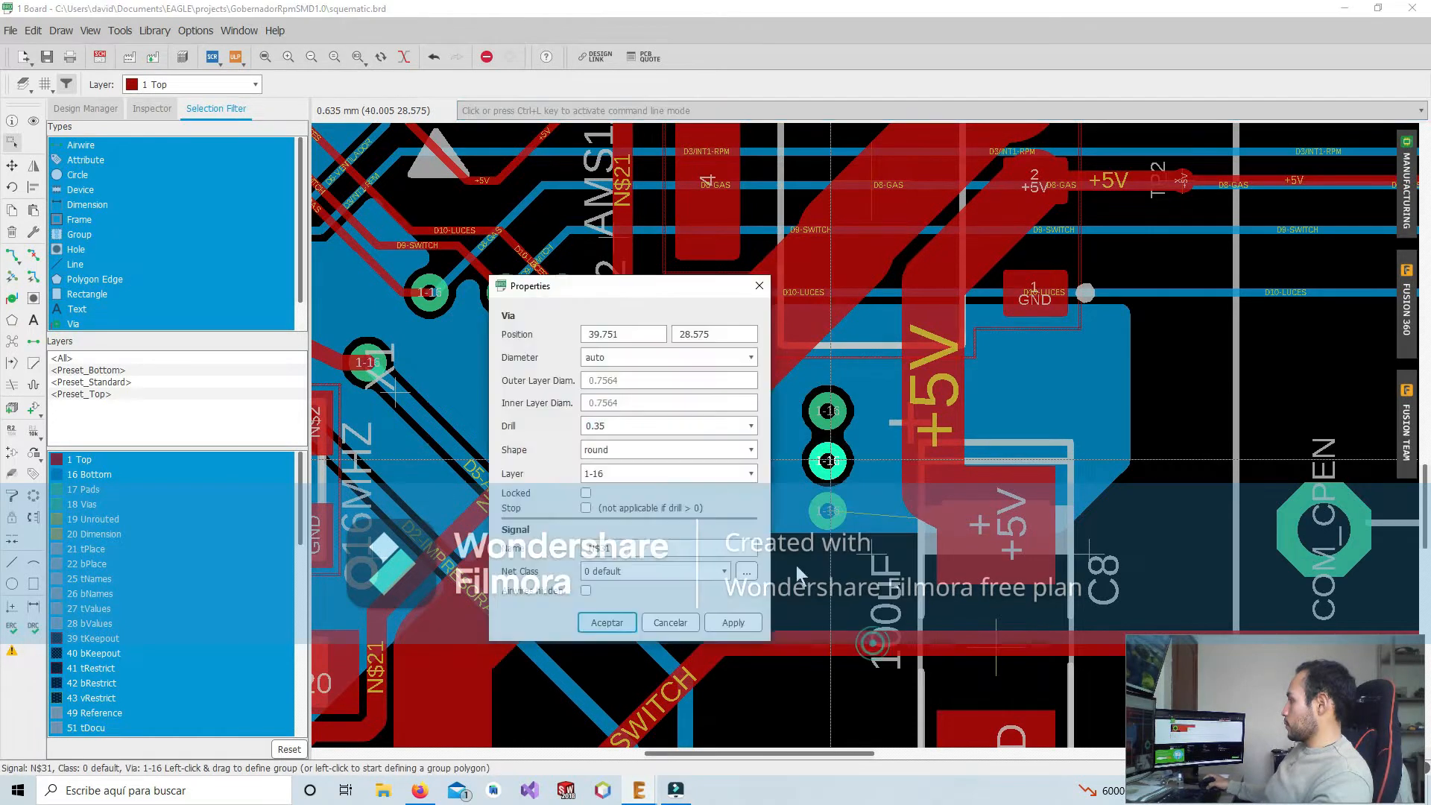
{"action": "key", "text": "Return"}
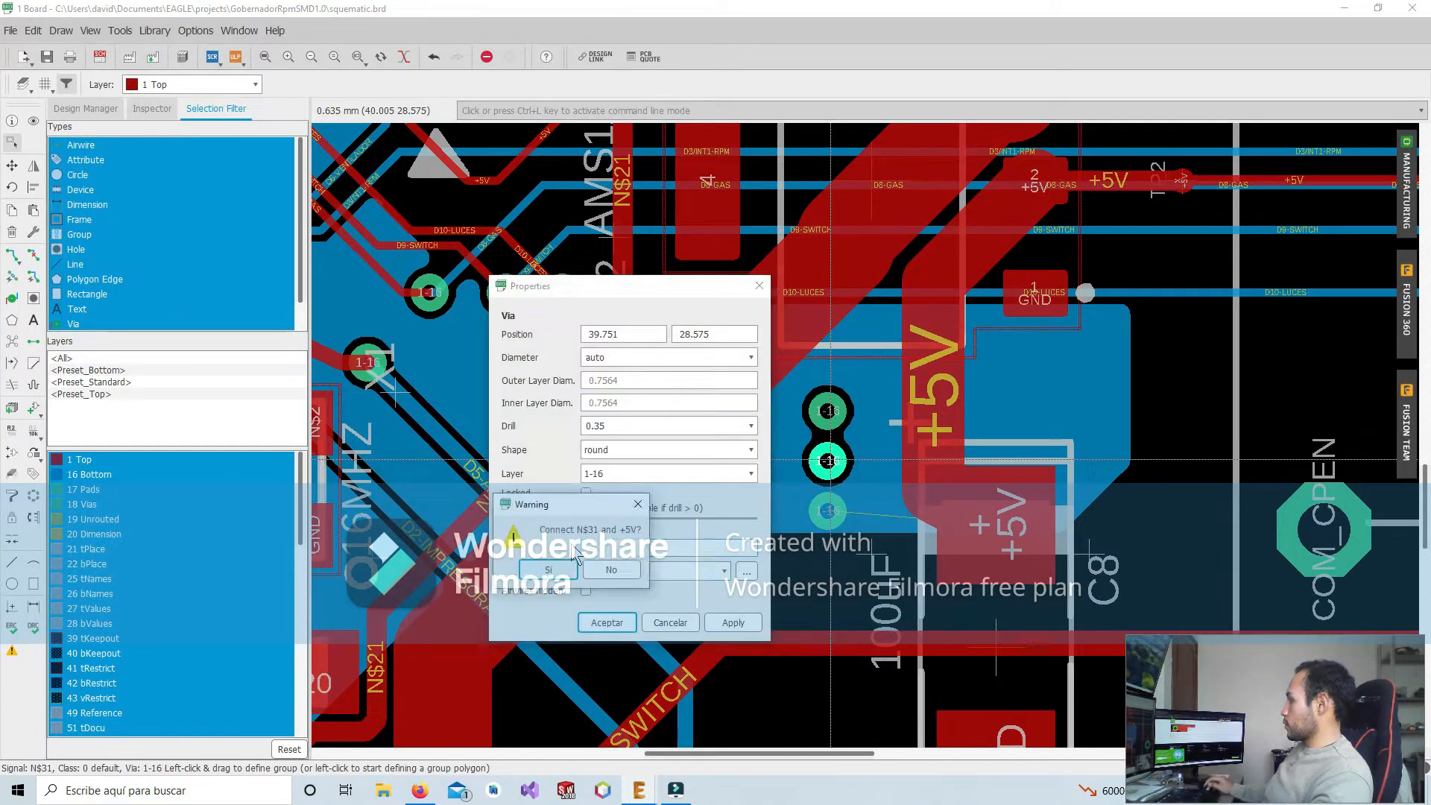
{"action": "key", "text": "Return"}
{"action": "left_click", "coordinate": [608, 623]}
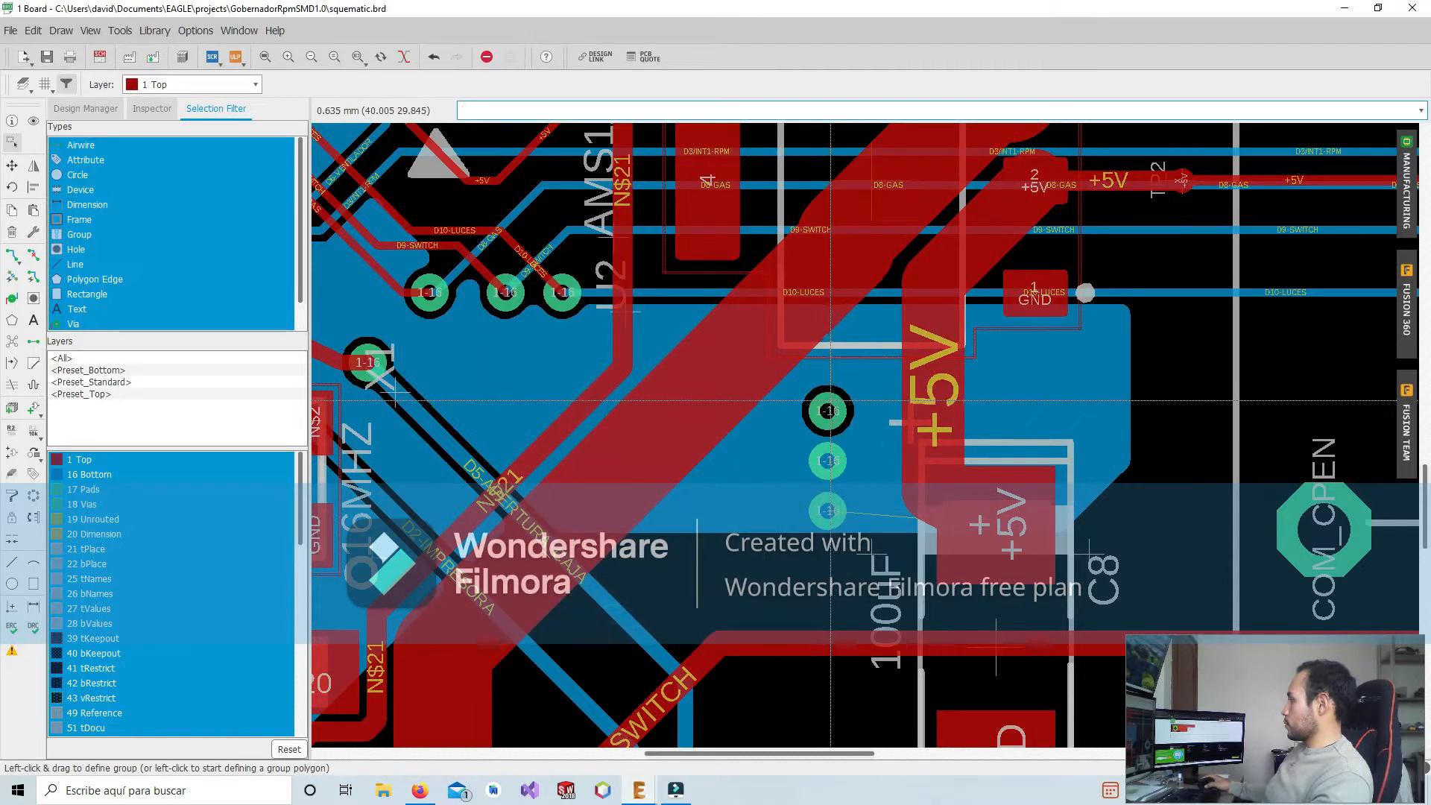
Rename the uppermost of the three vias' signal to +5V and accept connecting the signals
{"action": "right_click", "coordinate": [829, 415]}
{"action": "left_click", "coordinate": [874, 600]}
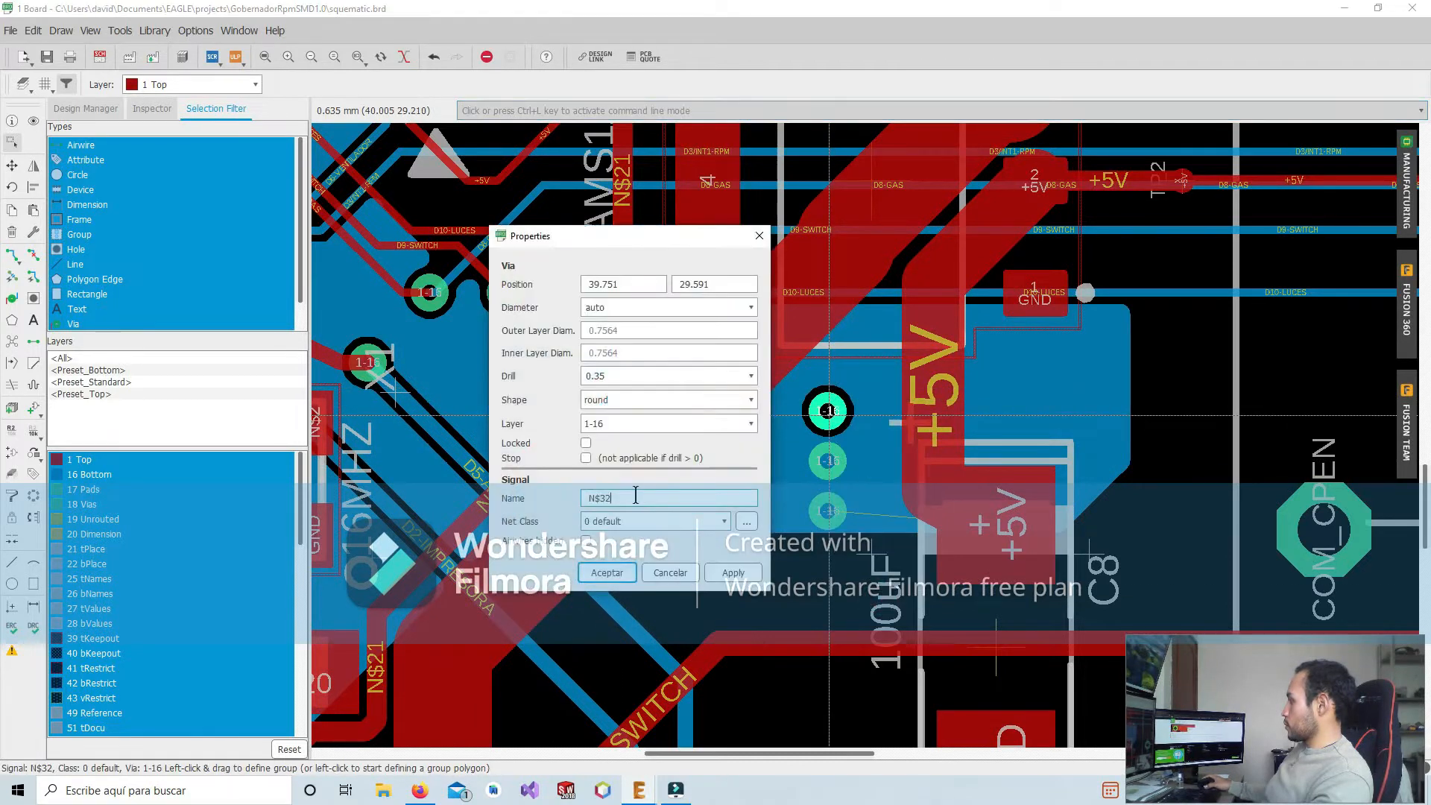
{"action": "type", "text": "+5V"}
{"action": "key", "text": "Return"}
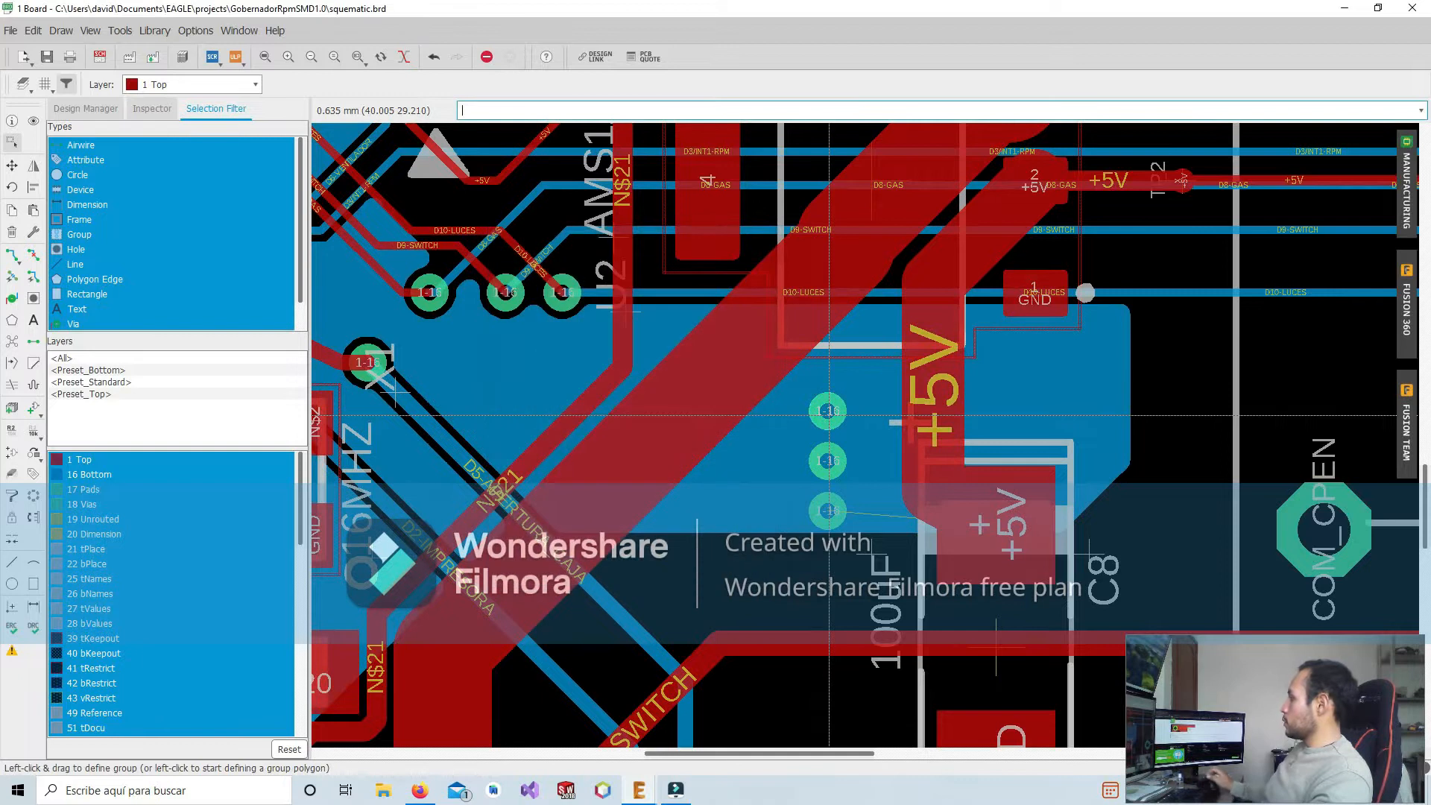
Start the Route Airwire command for the three +5V vias beside capacitor C8
{"action": "scroll", "coordinate": [995, 528], "scroll_direction": "down", "scroll_amount": 5}
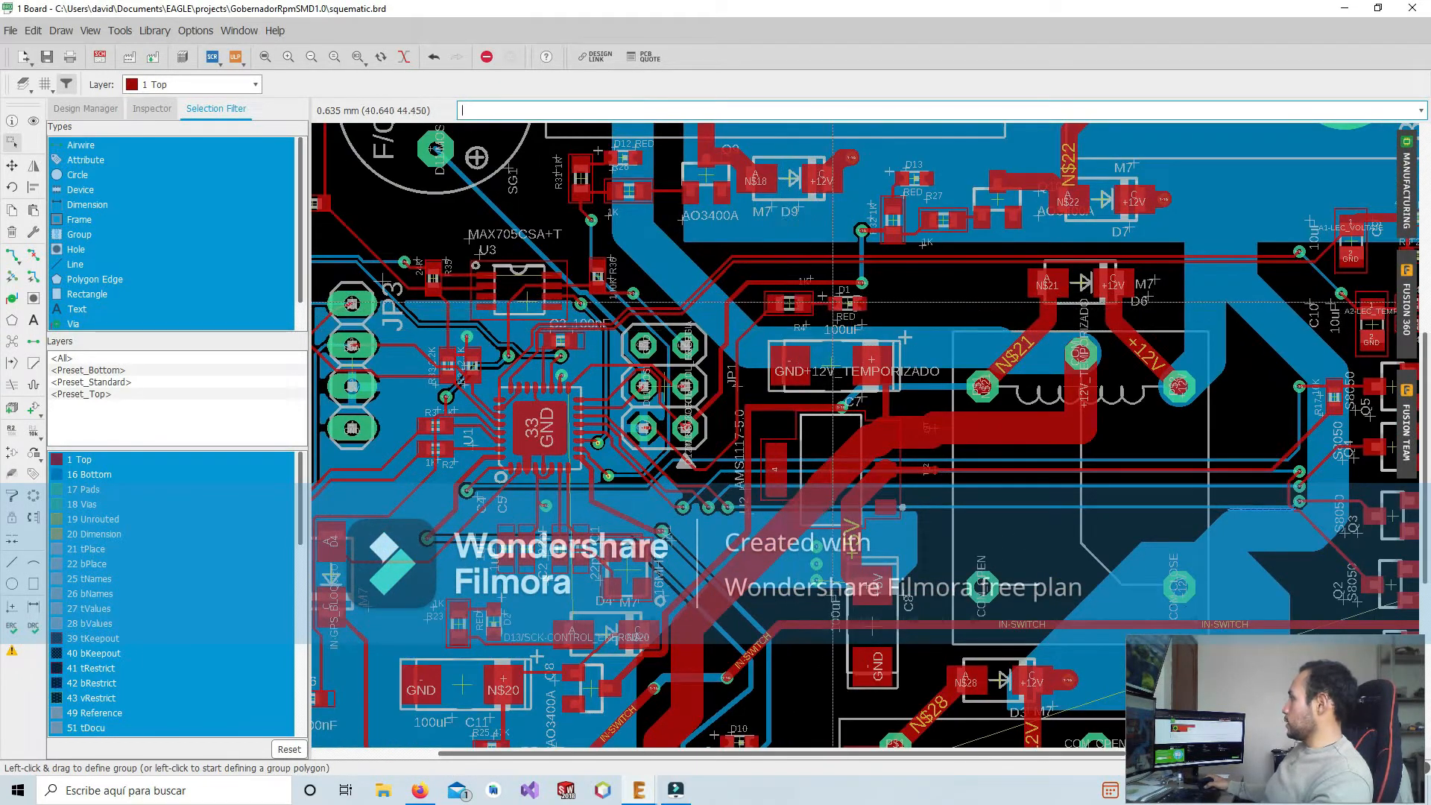
{"action": "scroll", "coordinate": [847, 567], "scroll_direction": "up", "scroll_amount": 4}
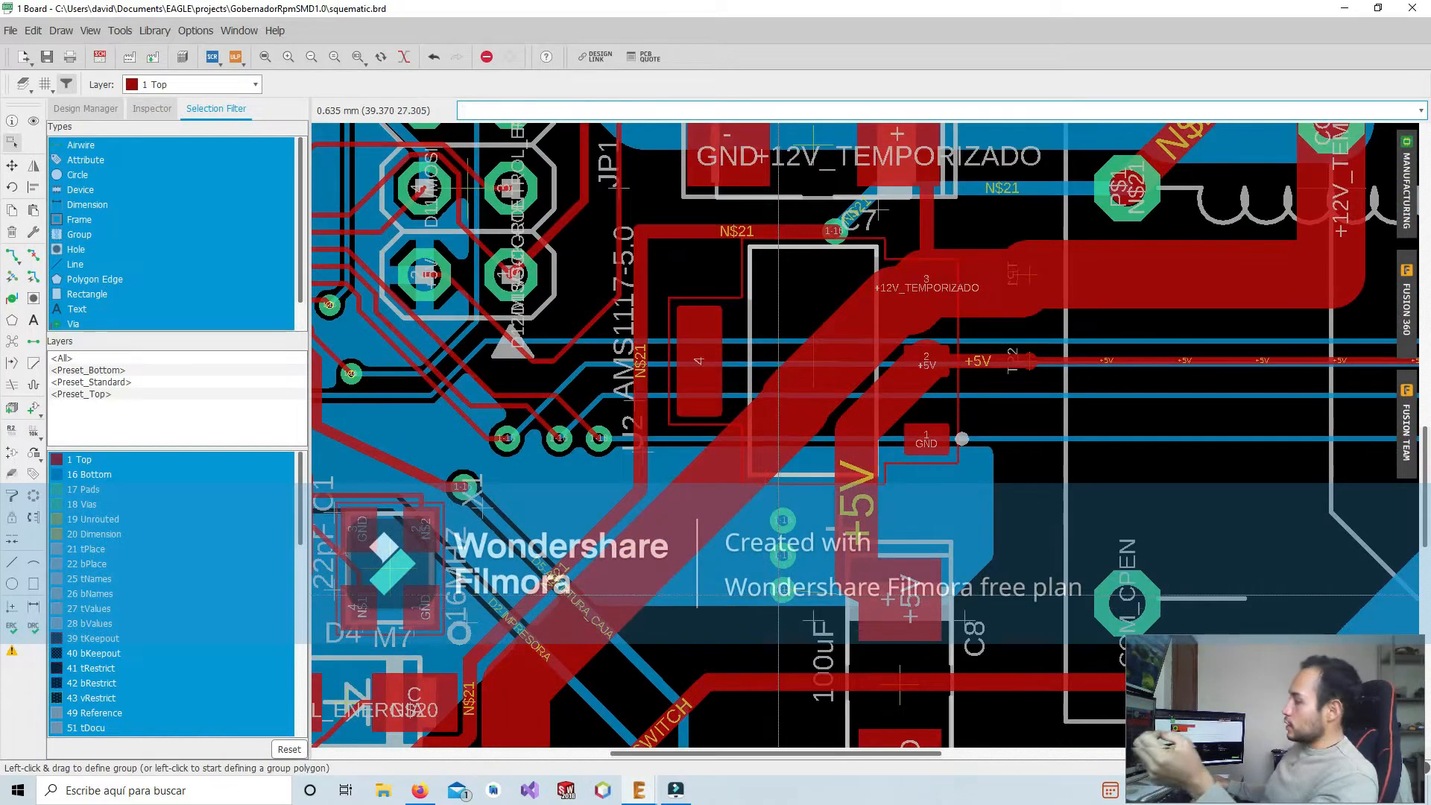
{"action": "scroll", "coordinate": [843, 589], "scroll_direction": "up", "scroll_amount": 3}
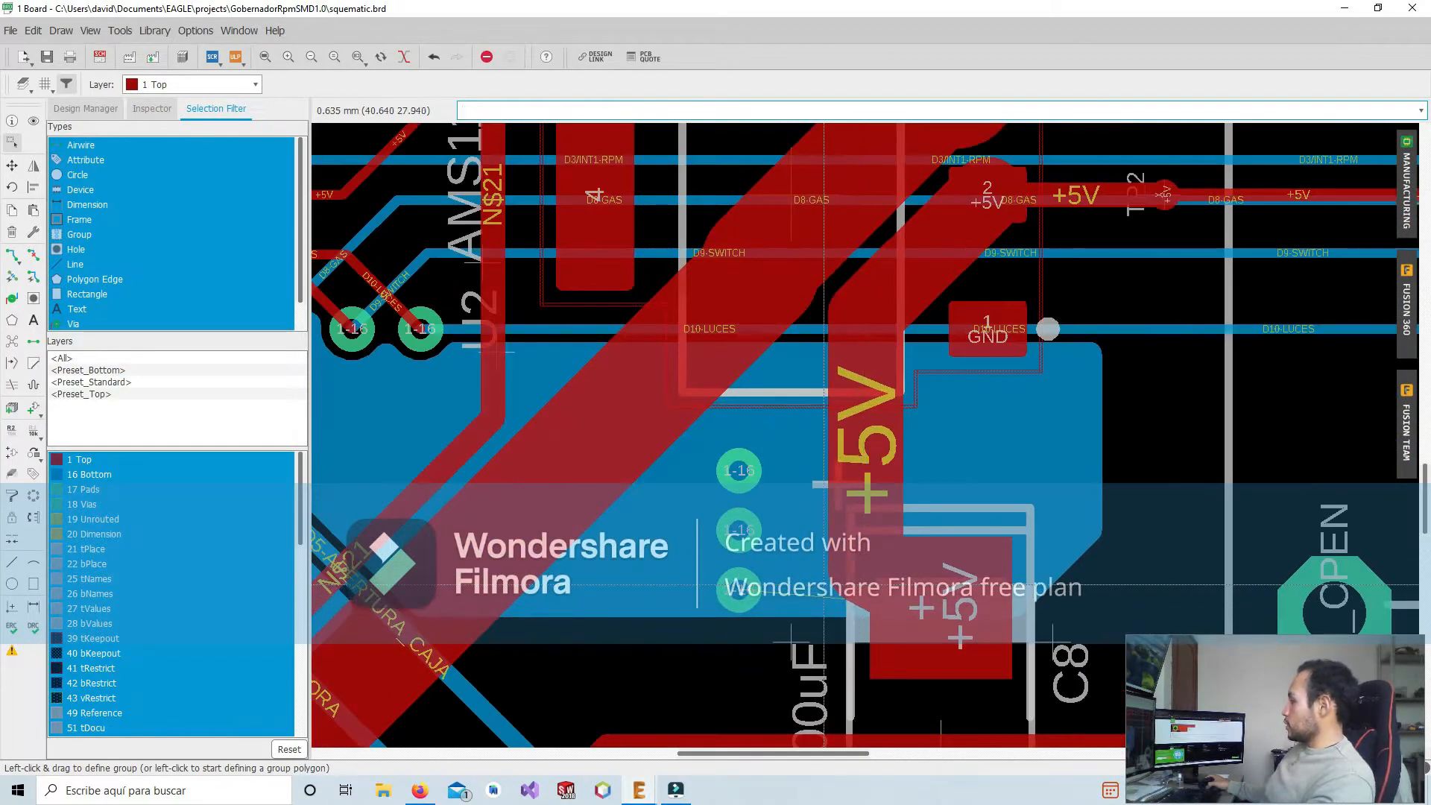
{"action": "left_click", "coordinate": [17, 264]}
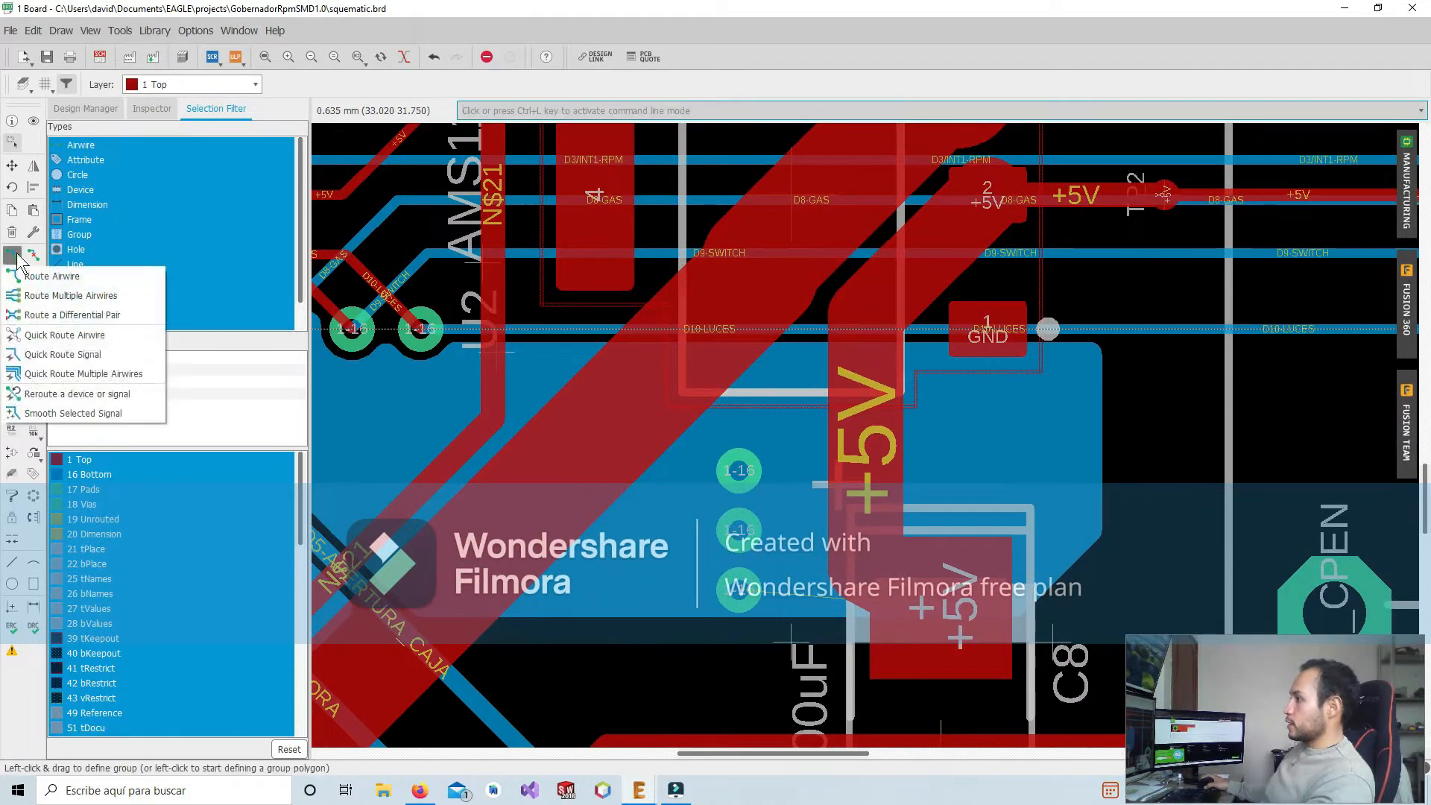
{"action": "left_click", "coordinate": [29, 277]}
{"action": "left_click", "coordinate": [470, 85]}
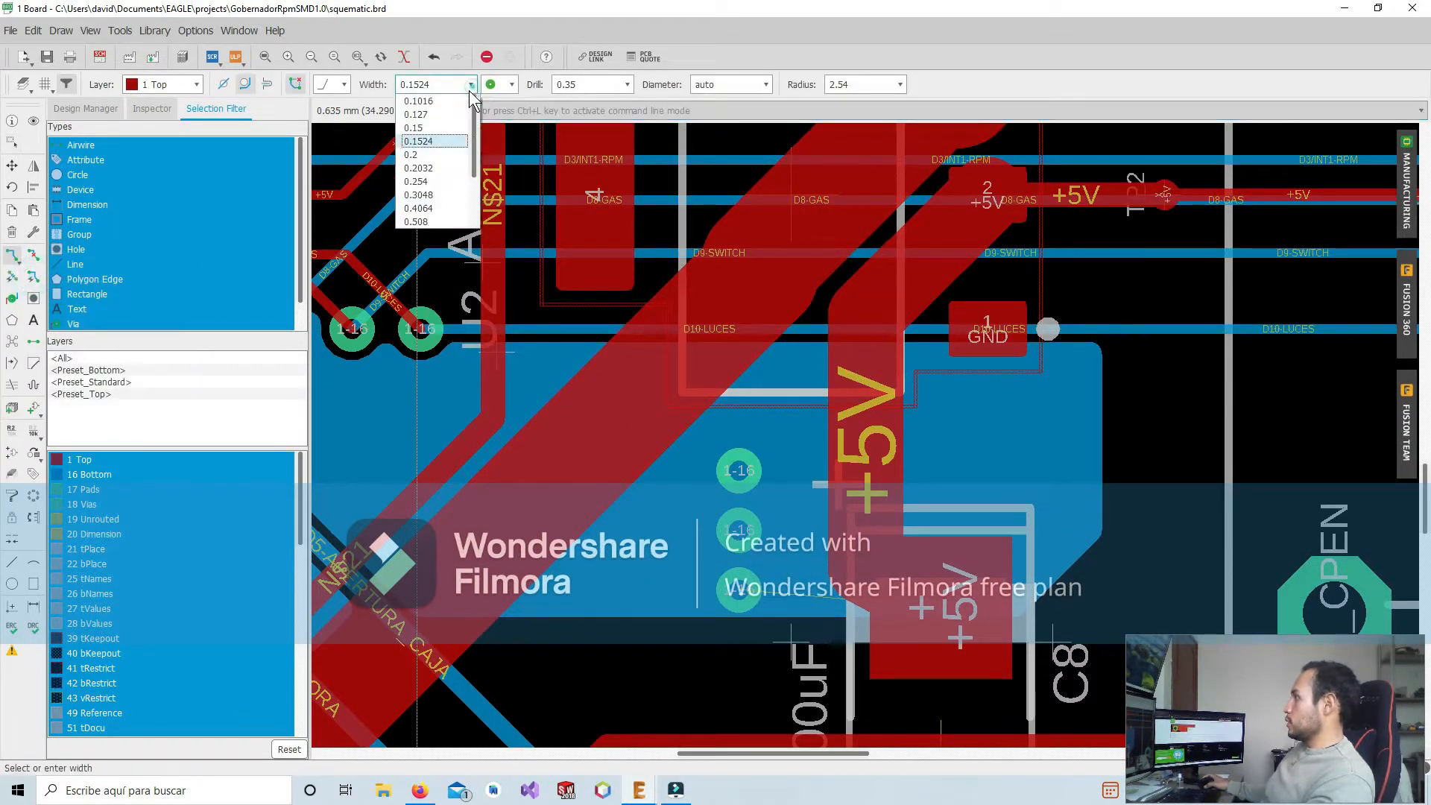
{"action": "left_click", "coordinate": [416, 221]}
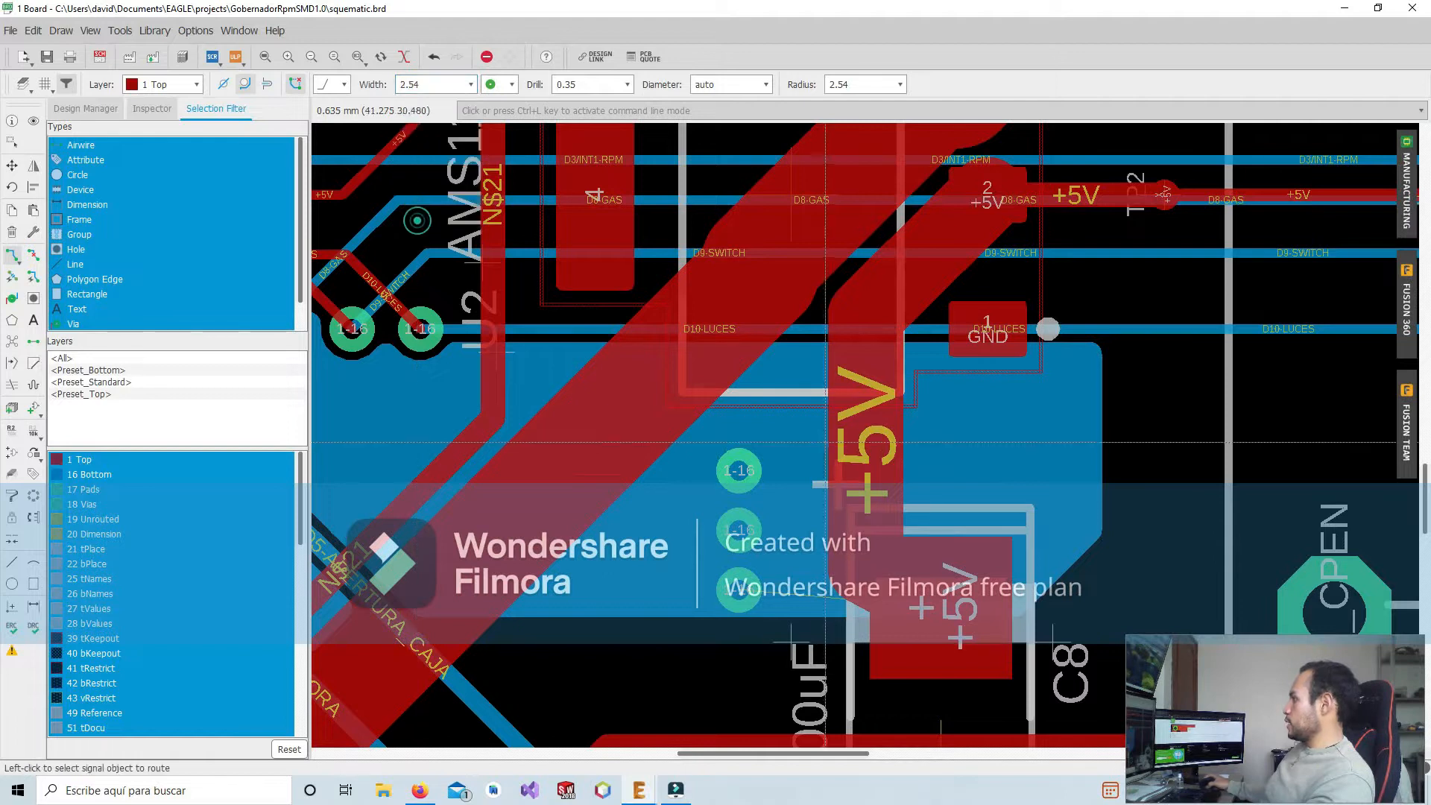
{"action": "left_click", "coordinate": [742, 530]}
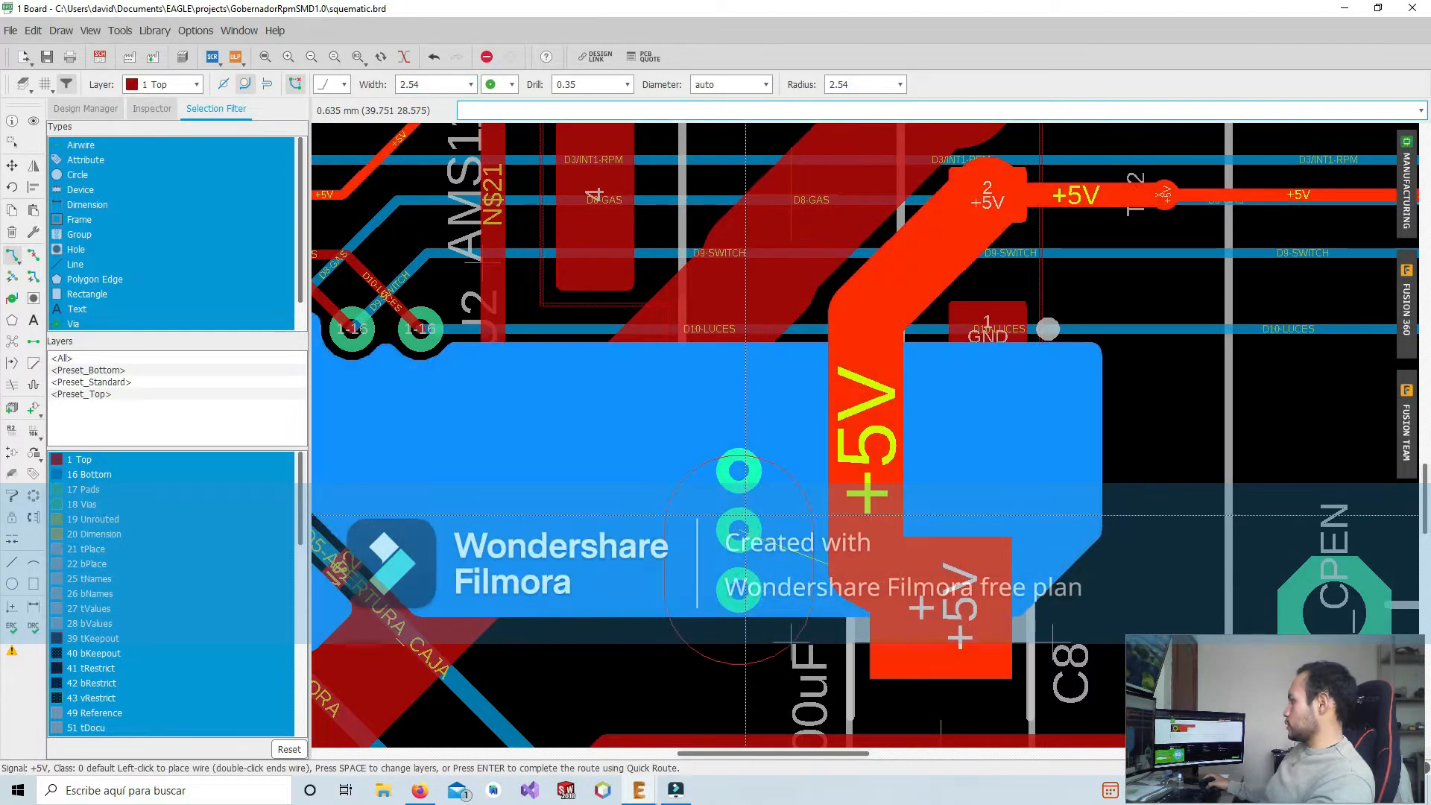
{"action": "key", "text": "Escape"}
{"action": "left_click", "coordinate": [471, 85]}
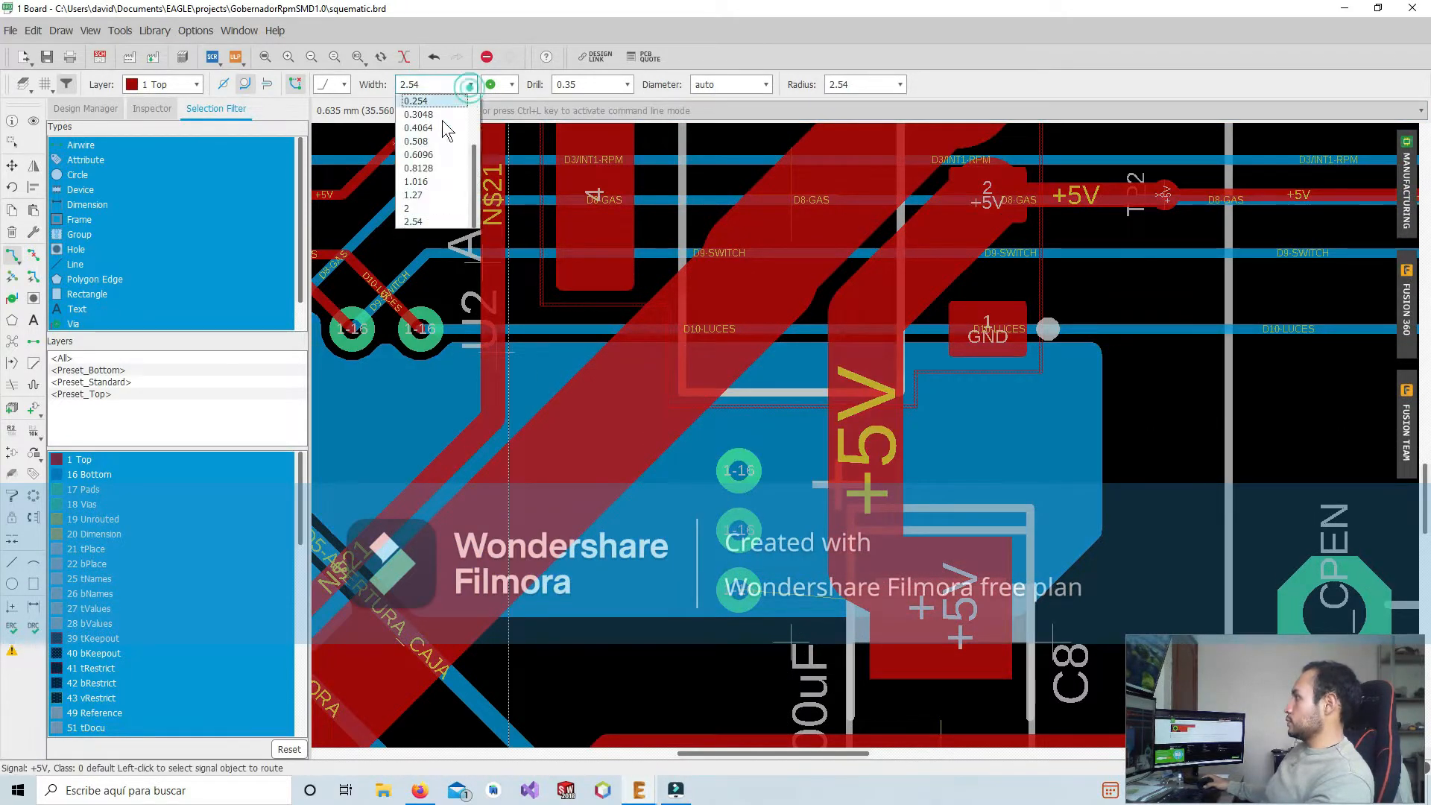
{"action": "left_click", "coordinate": [422, 209]}
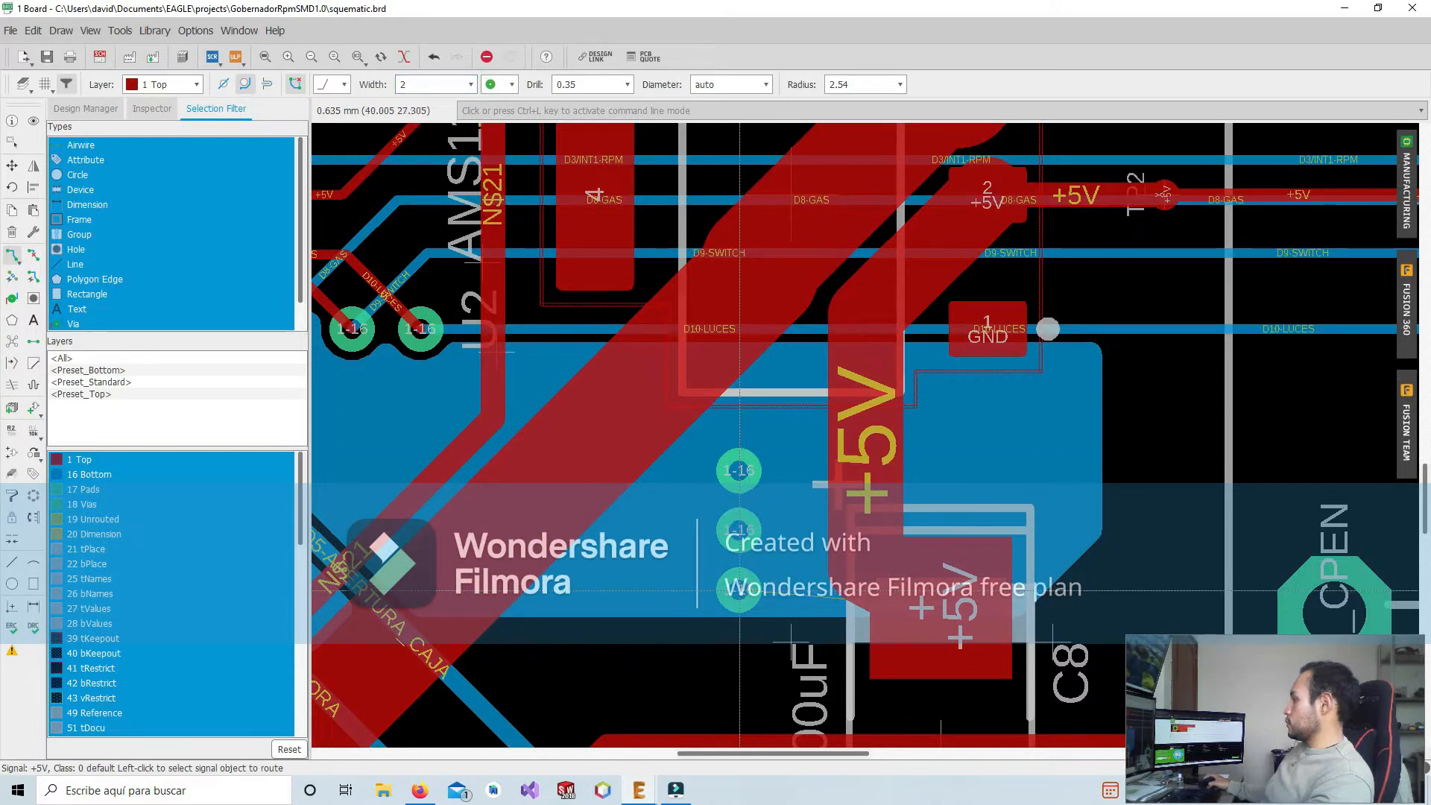
Check the width of the vertical +5V track above C8 in its properties, leaving them unchanged
{"action": "right_click", "coordinate": [877, 524]}
{"action": "left_click", "coordinate": [902, 516]}
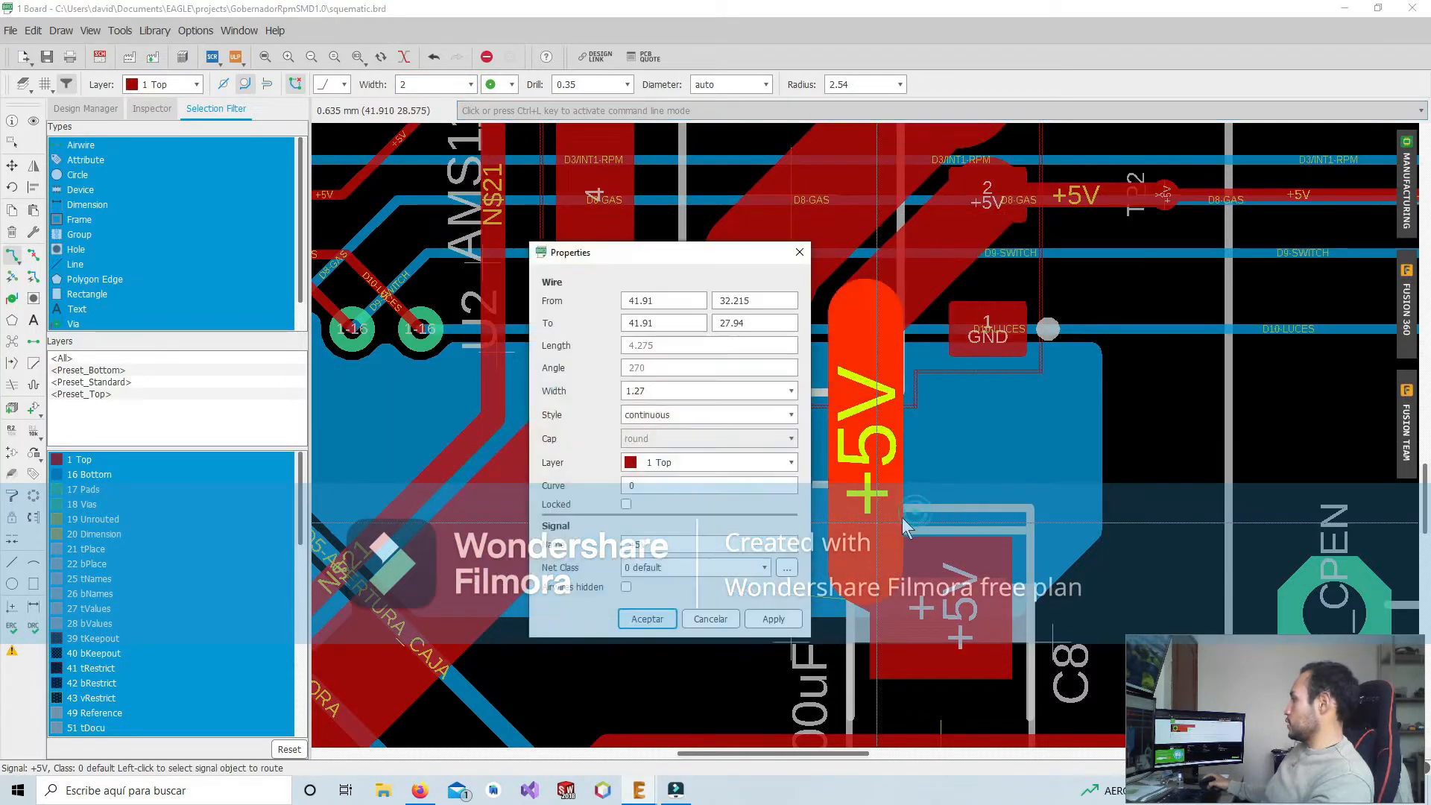
{"action": "left_click", "coordinate": [709, 617]}
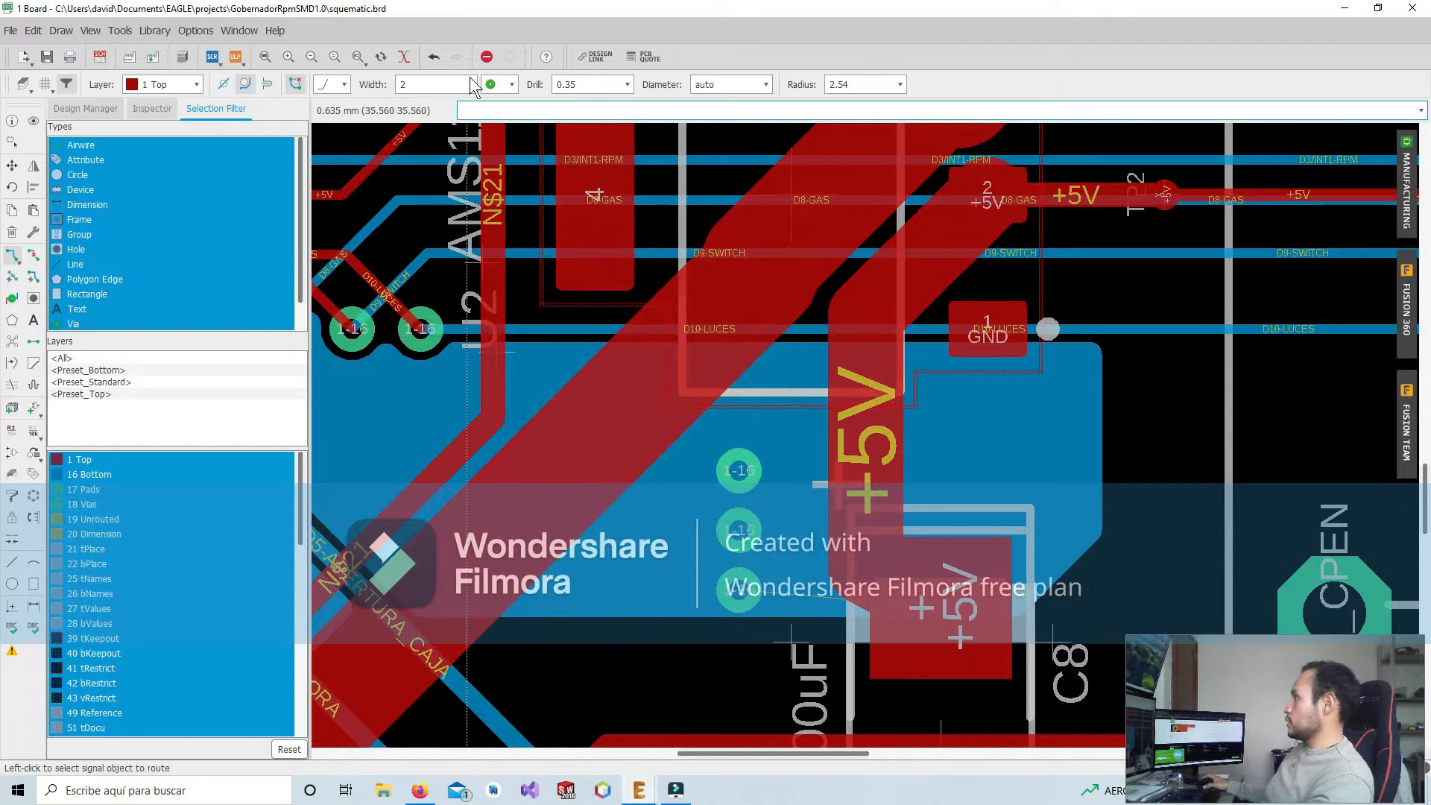
Route a 1.27 mm wide Top-layer track from the vertical +5V track through all three +5V vias
{"action": "left_click", "coordinate": [471, 85]}
{"action": "left_click", "coordinate": [416, 209]}
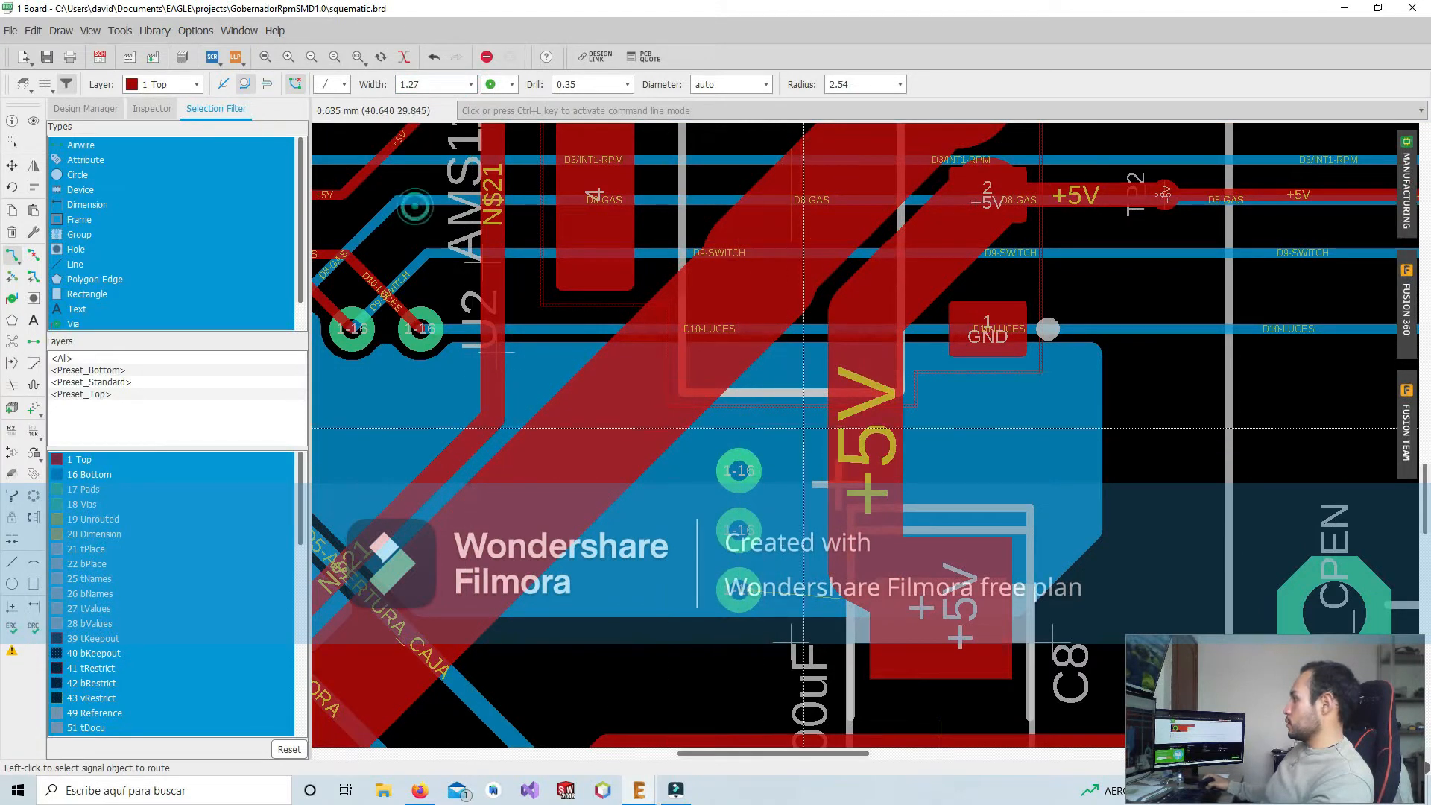
{"action": "left_click", "coordinate": [864, 433]}
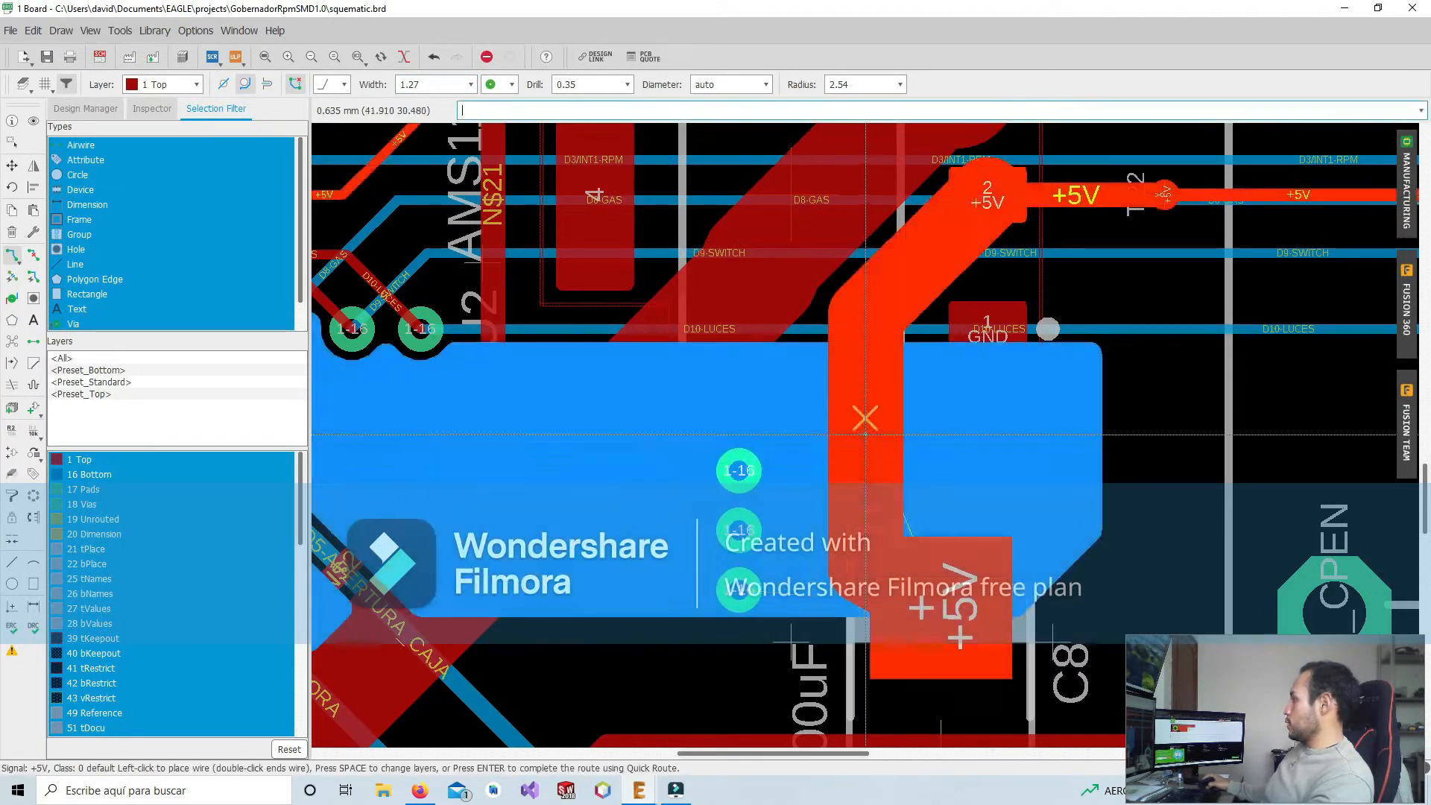
{"action": "left_click", "coordinate": [739, 470]}
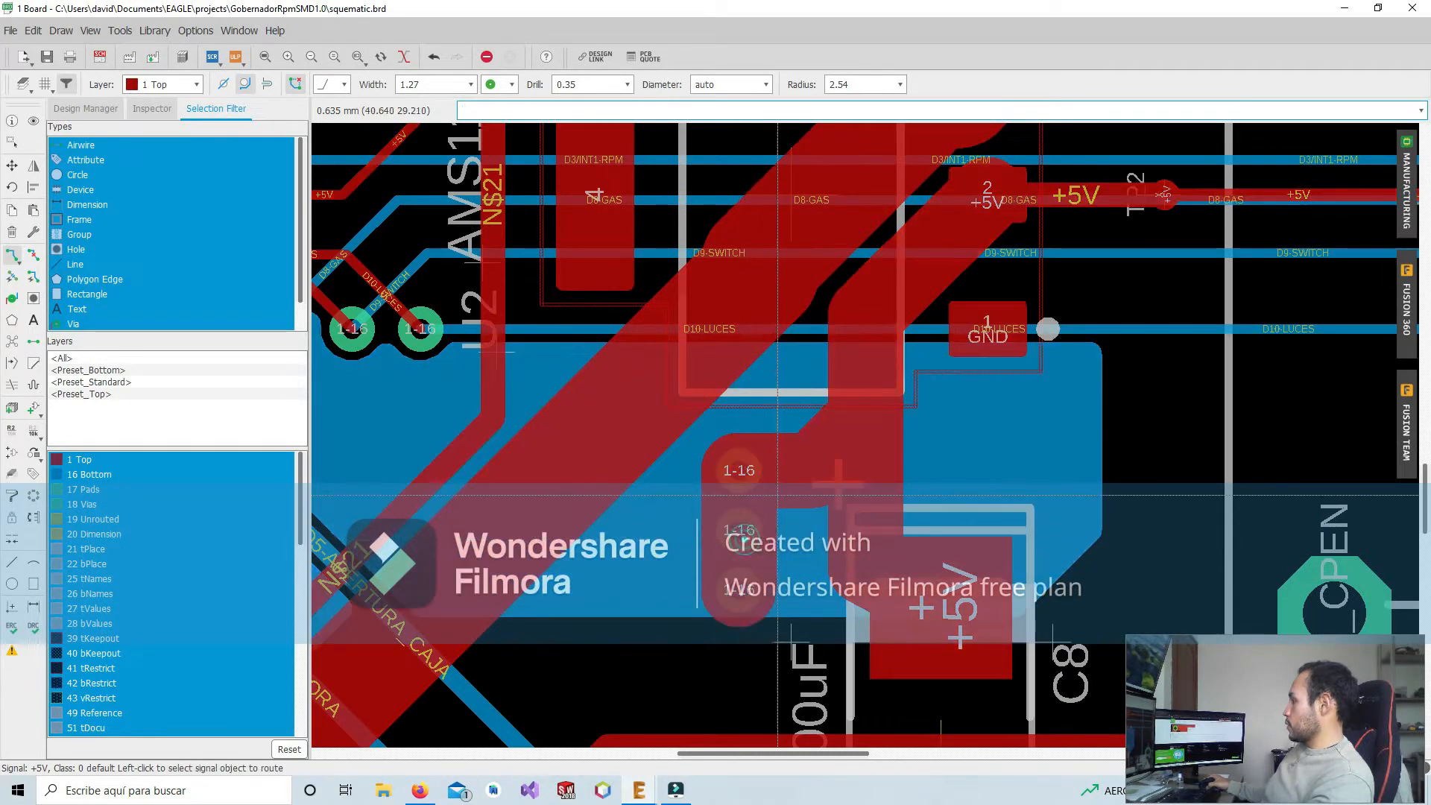
{"action": "scroll", "coordinate": [820, 521], "scroll_direction": "down", "scroll_amount": 3}
{"action": "scroll", "coordinate": [830, 524], "scroll_direction": "down", "scroll_amount": 4}
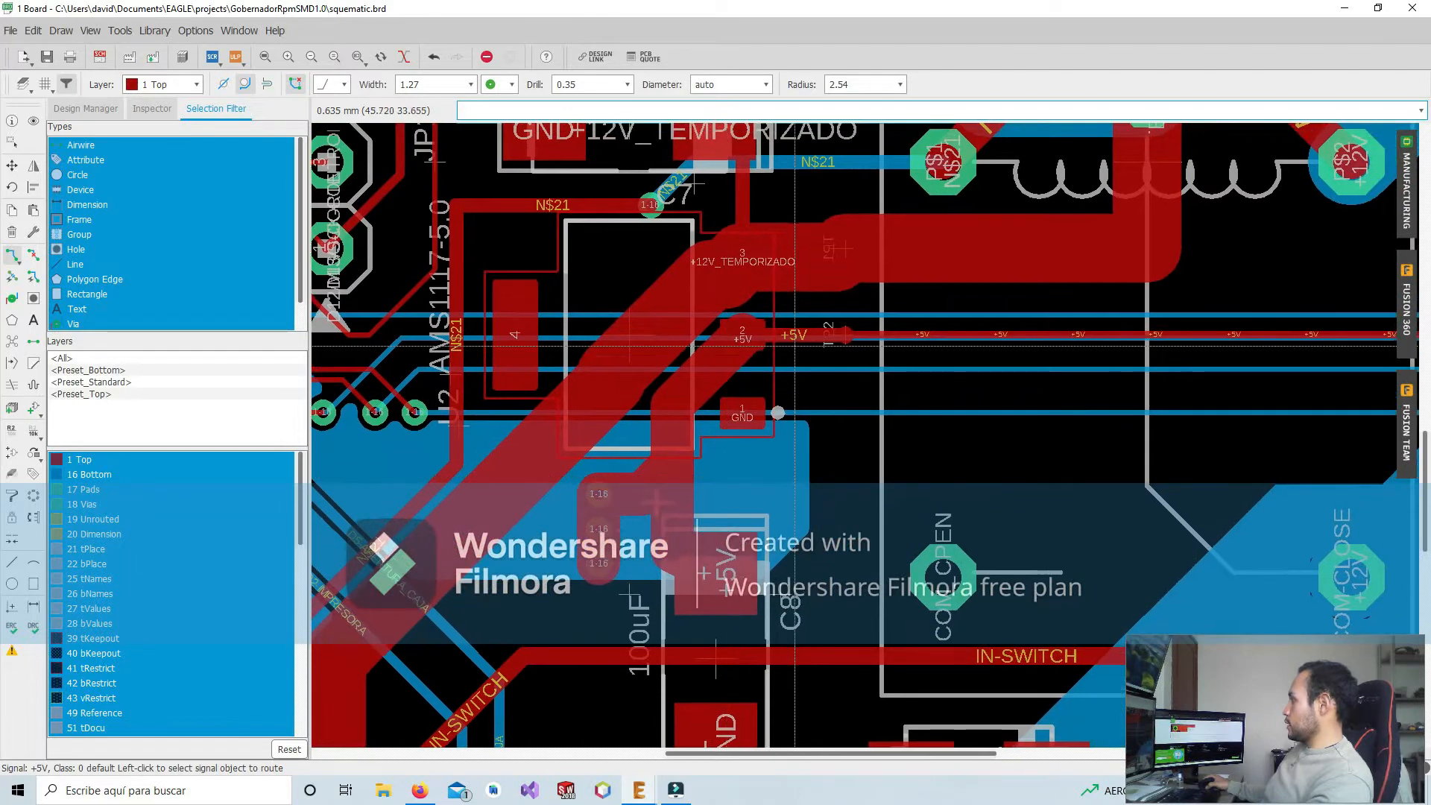
Examine the Top-layer +5V track from regulator U2's output pin through the three vias to capacitor C8
{"action": "scroll", "coordinate": [696, 384], "scroll_direction": "down", "scroll_amount": 4}
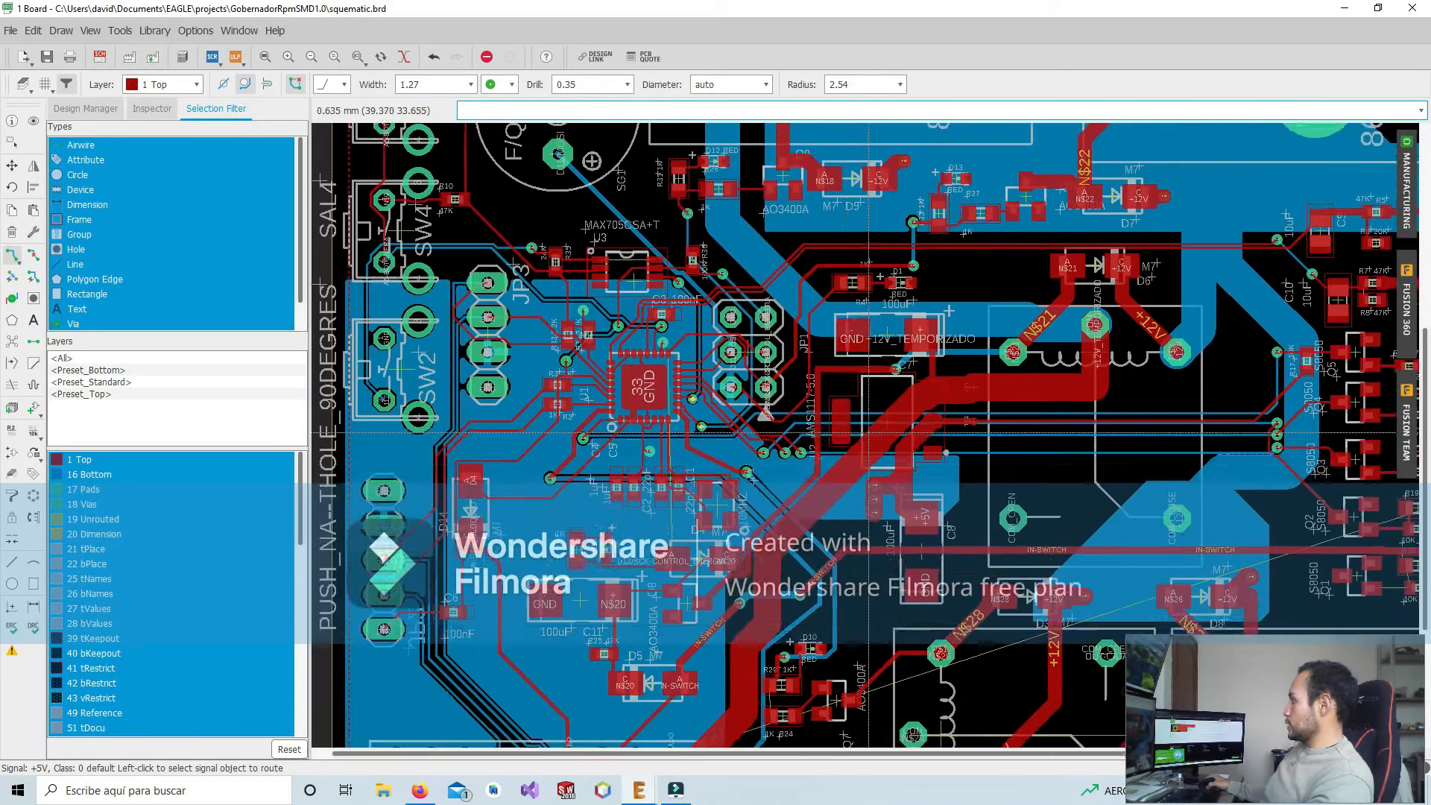
{"action": "scroll", "coordinate": [883, 275], "scroll_direction": "up", "scroll_amount": 5}
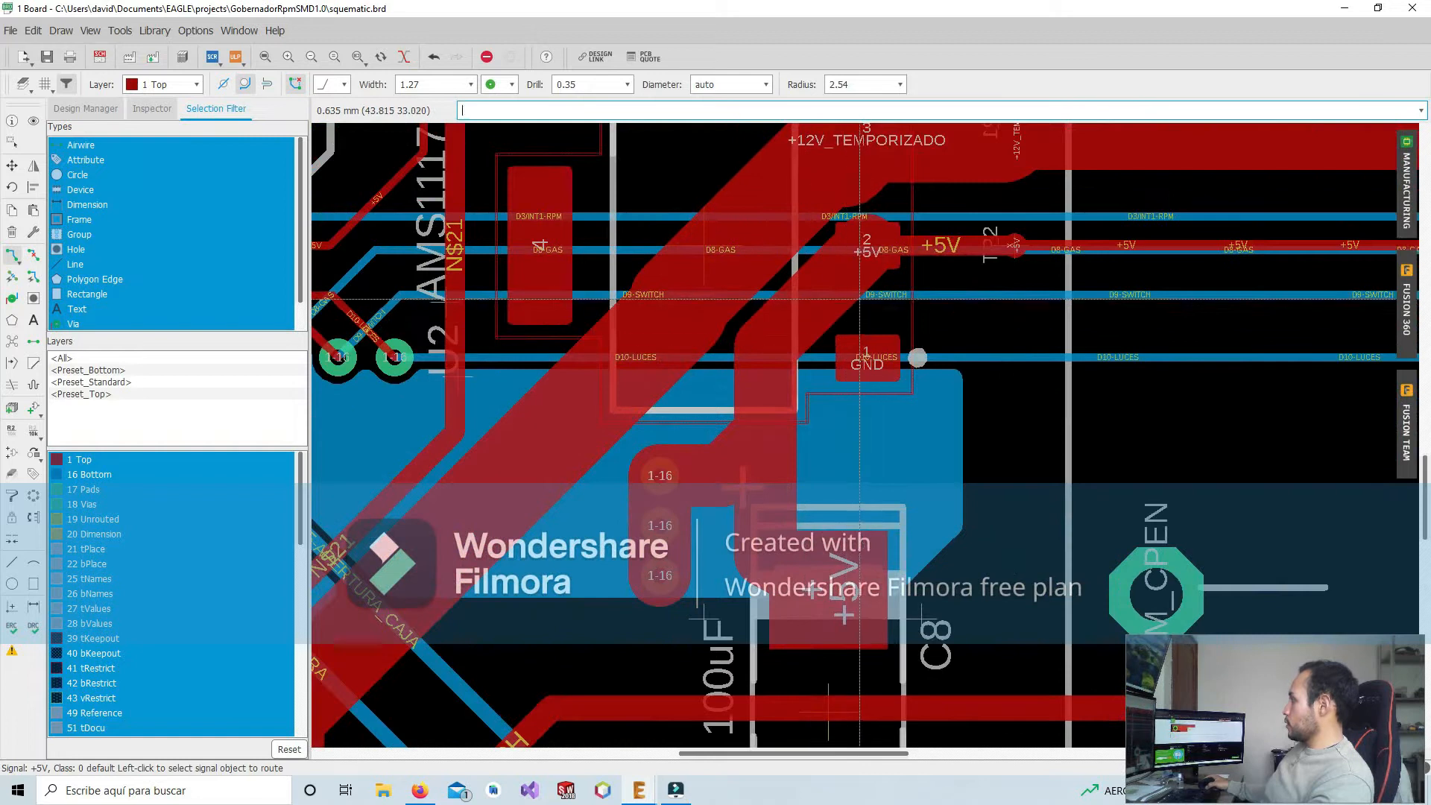
{"action": "middle_click_drag", "start_coordinate": [897, 236], "coordinate": [803, 258]}
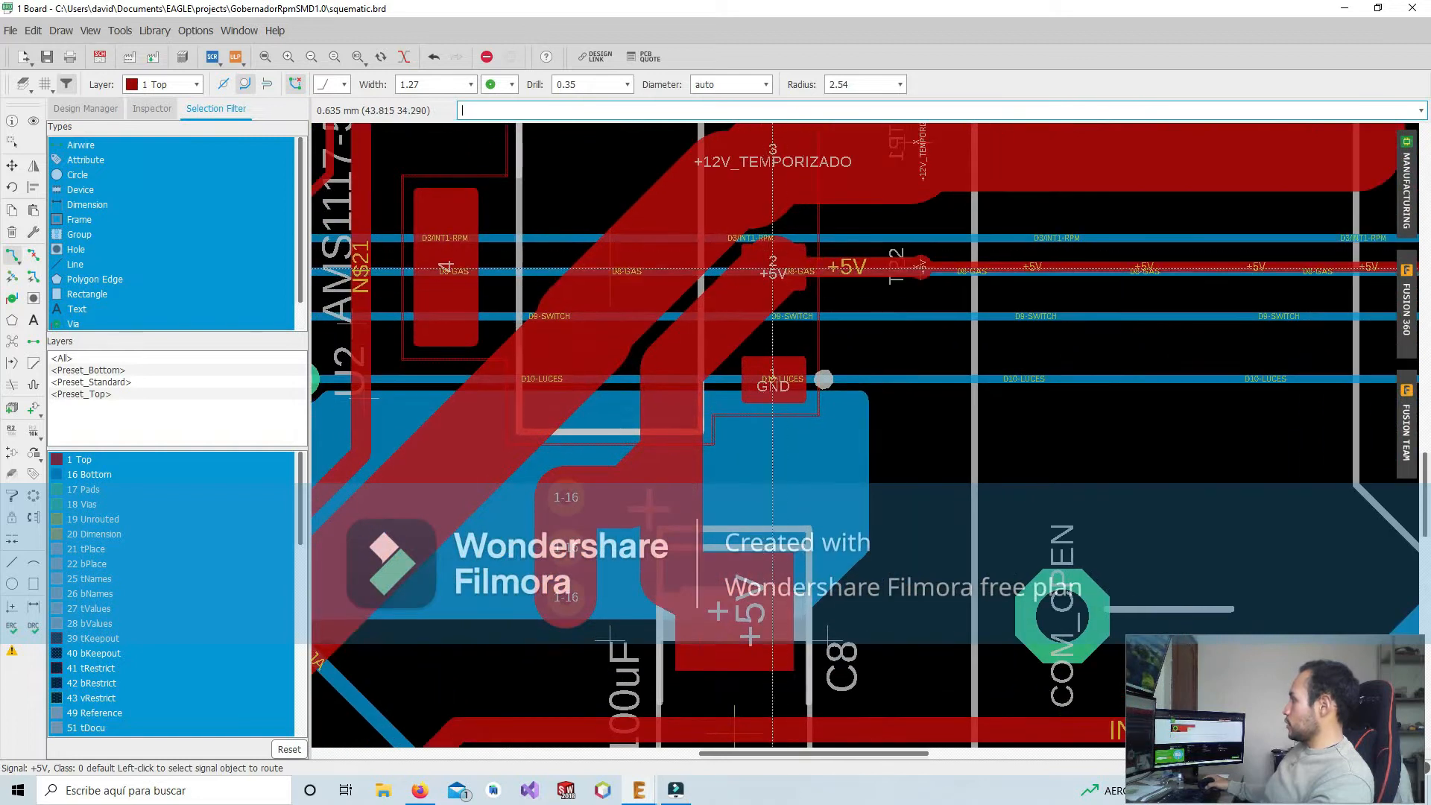
{"action": "middle_click_drag", "start_coordinate": [864, 180], "coordinate": [847, 292]}
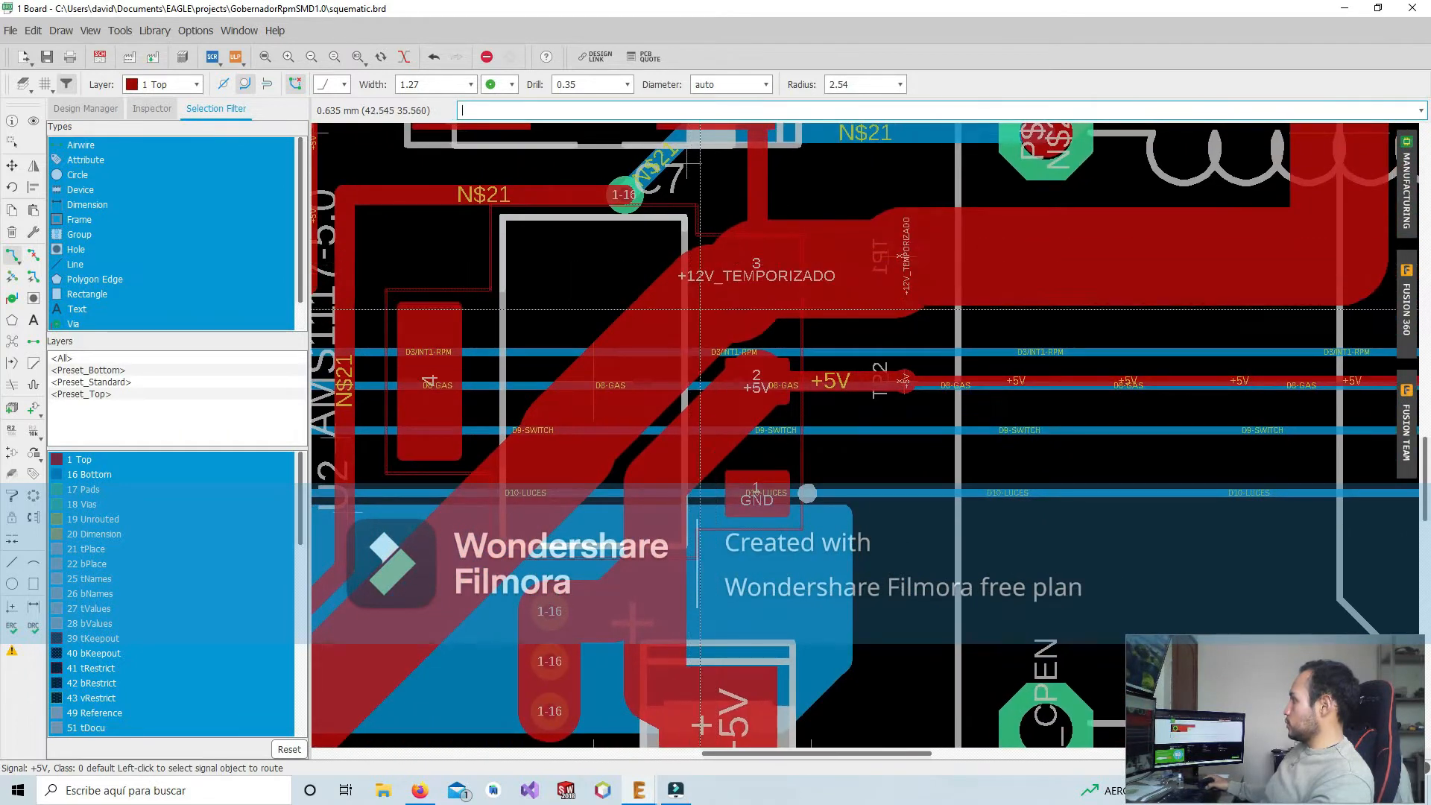
{"action": "middle_click_drag", "start_coordinate": [783, 355], "coordinate": [744, 267]}
{"action": "middle_click_drag", "start_coordinate": [645, 440], "coordinate": [713, 188]}
{"action": "middle_click_drag", "start_coordinate": [683, 300], "coordinate": [778, 329]}
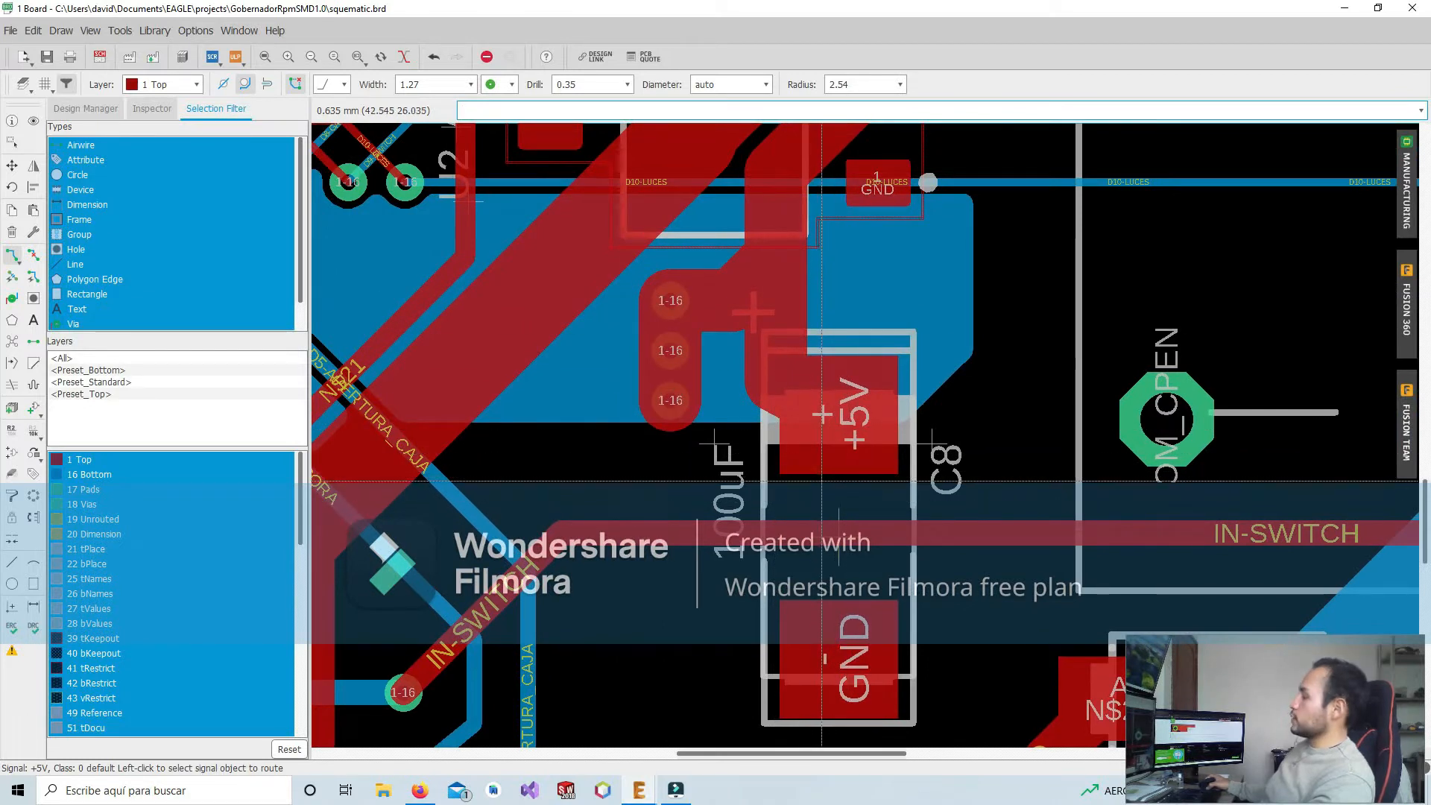
{"action": "middle_click_drag", "start_coordinate": [794, 399], "coordinate": [898, 406]}
{"action": "scroll", "coordinate": [792, 356], "scroll_direction": "up", "scroll_amount": 3}
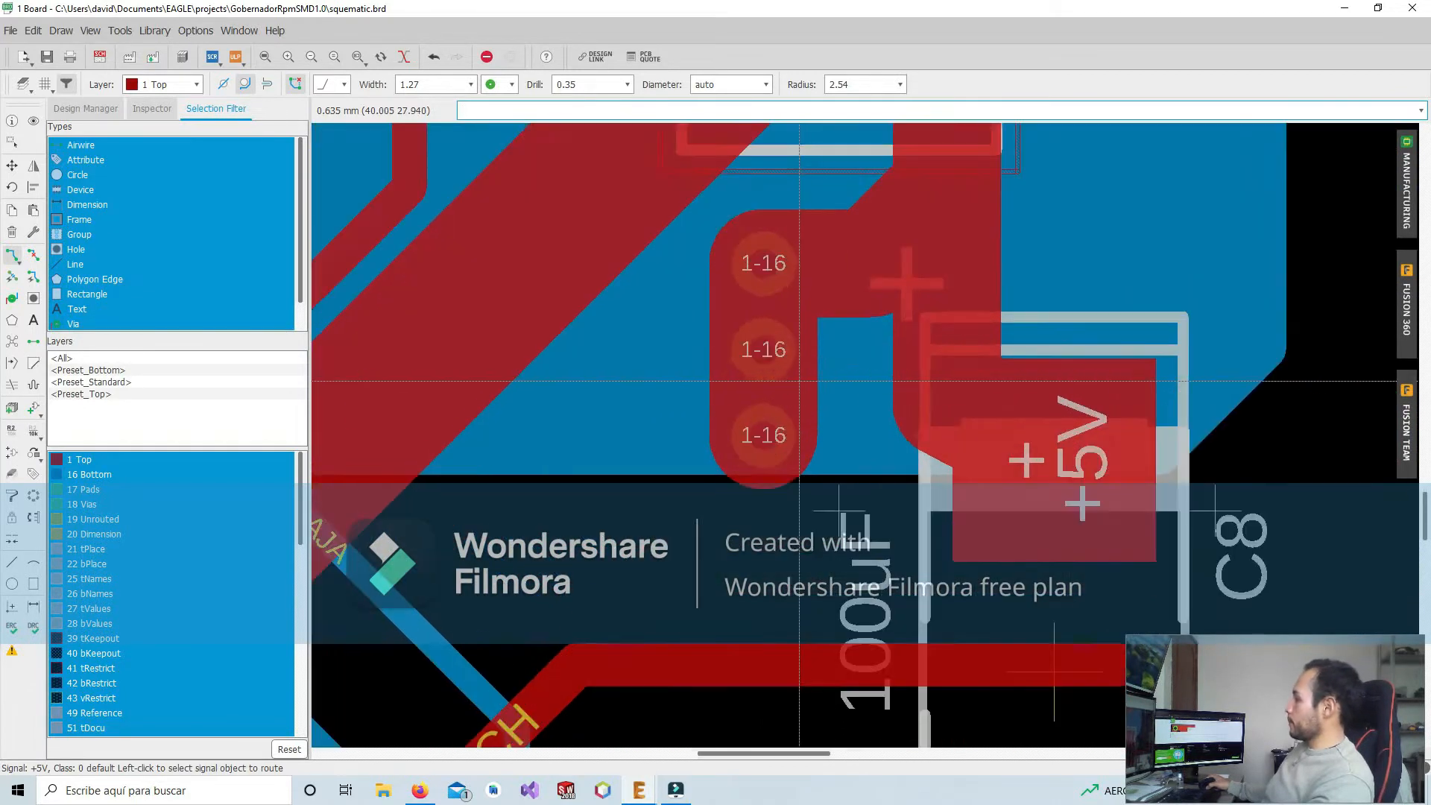
Examine the Bottom-layer polygon between U1, the 16 MHz crystal X1 and the signal vias beside U2
{"action": "scroll", "coordinate": [773, 324], "scroll_direction": "down", "scroll_amount": 5}
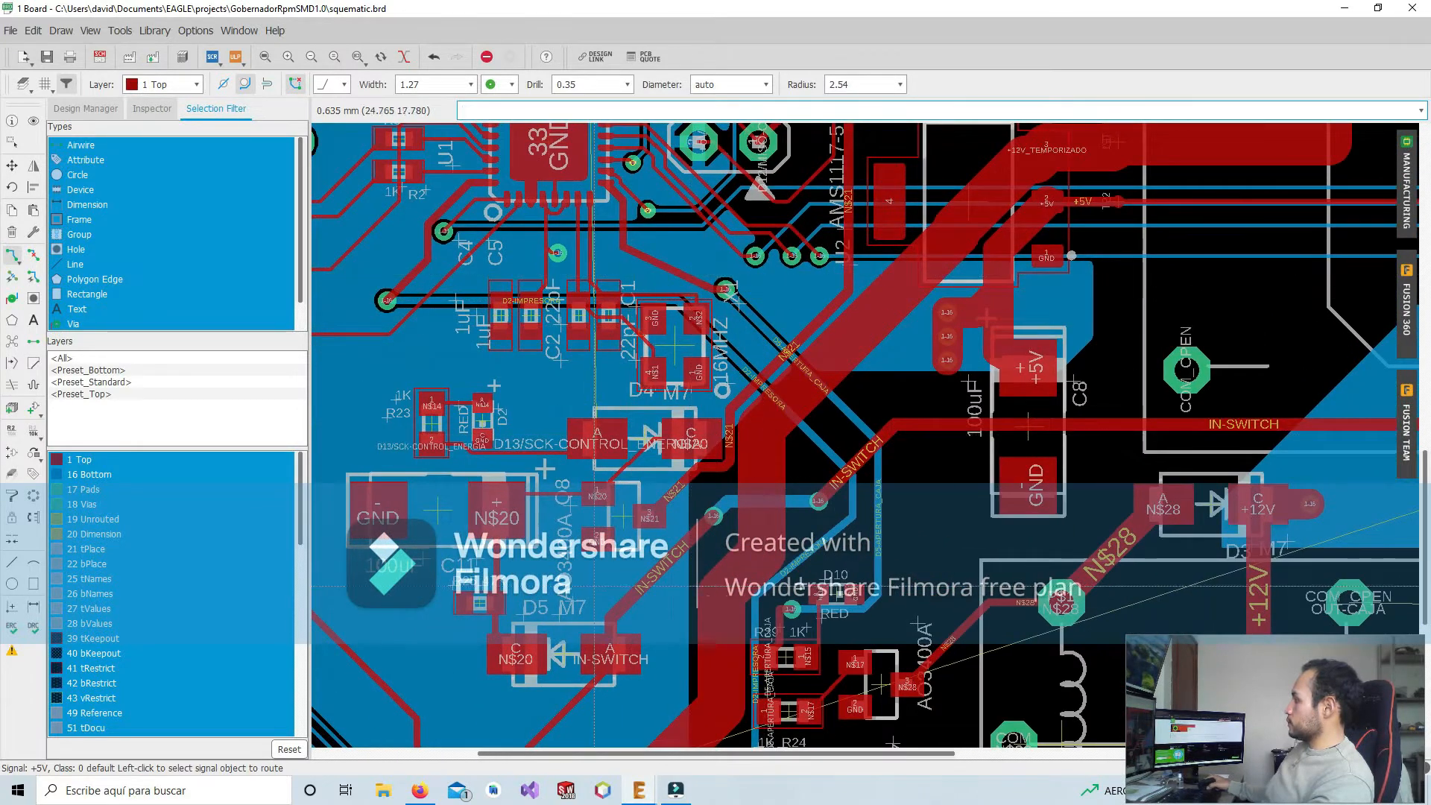
{"action": "middle_click_drag", "start_coordinate": [594, 586], "coordinate": [690, 249]}
{"action": "middle_click_drag", "start_coordinate": [440, 436], "coordinate": [773, 413]}
{"action": "scroll", "coordinate": [754, 335], "scroll_direction": "down", "scroll_amount": 2}
{"action": "middle_click_drag", "start_coordinate": [760, 125], "coordinate": [742, 477]}
{"action": "middle_click_drag", "start_coordinate": [816, 394], "coordinate": [737, 406]}
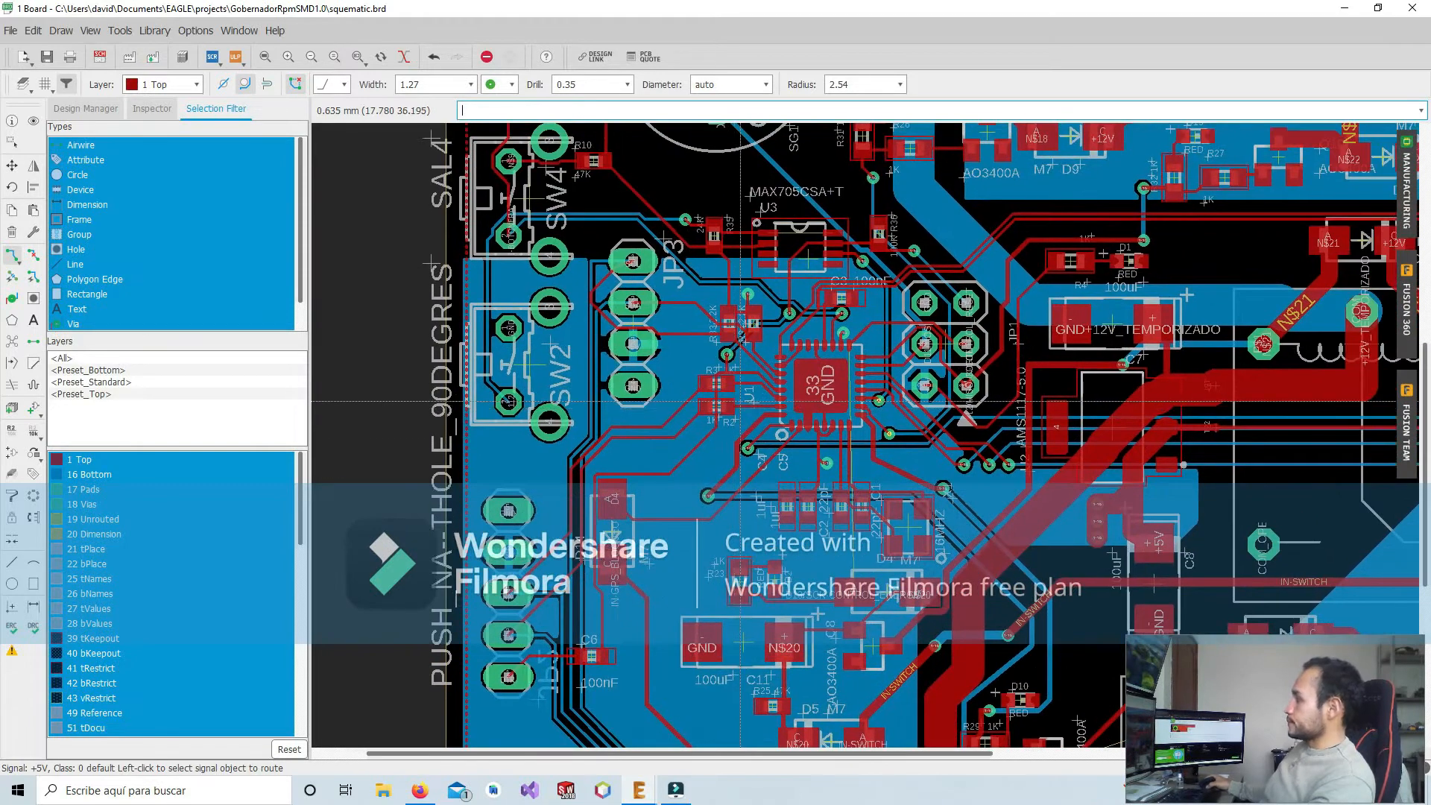
{"action": "middle_click_drag", "start_coordinate": [739, 501], "coordinate": [691, 495]}
{"action": "middle_click_drag", "start_coordinate": [850, 511], "coordinate": [710, 420]}
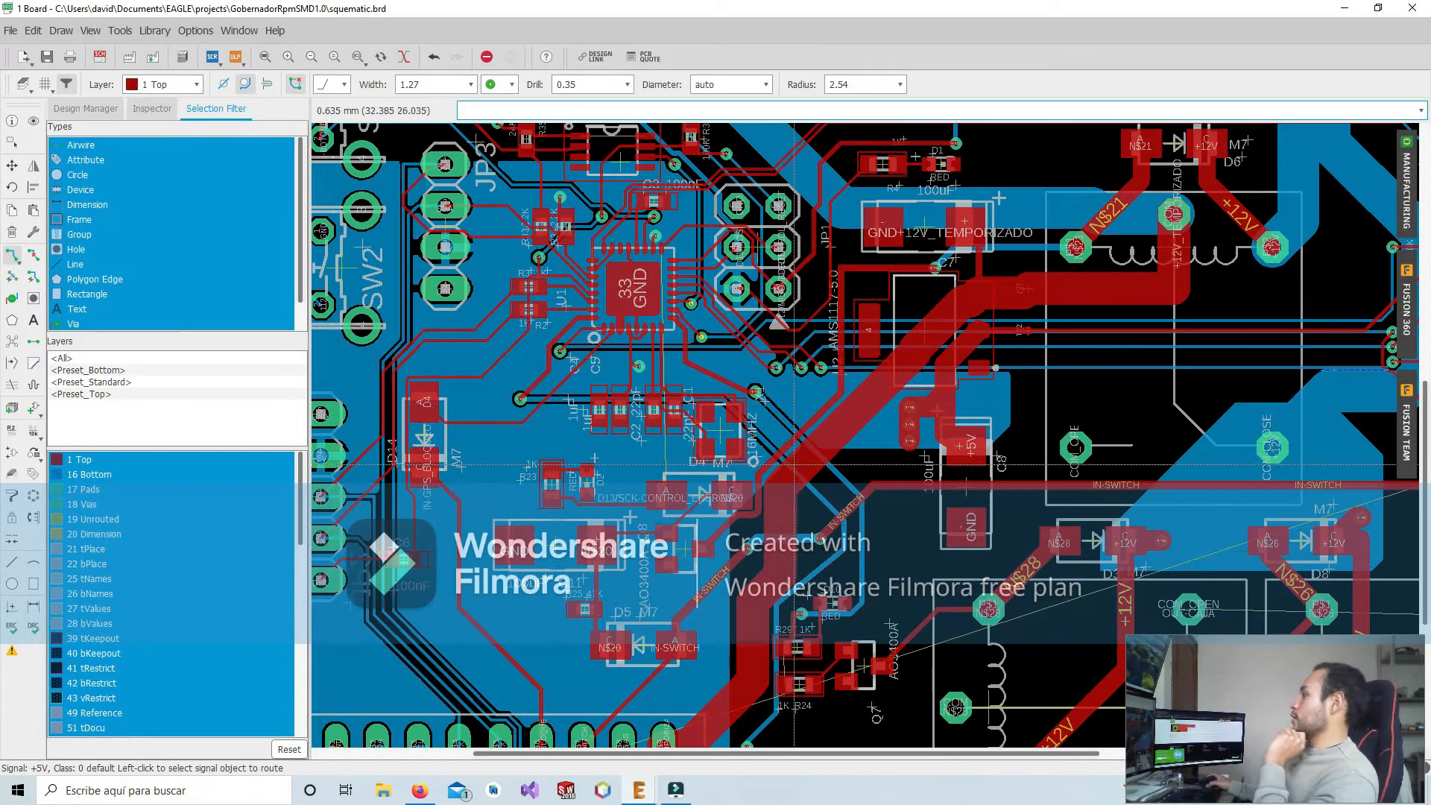
{"action": "scroll", "coordinate": [793, 464], "scroll_direction": "up", "scroll_amount": 5}
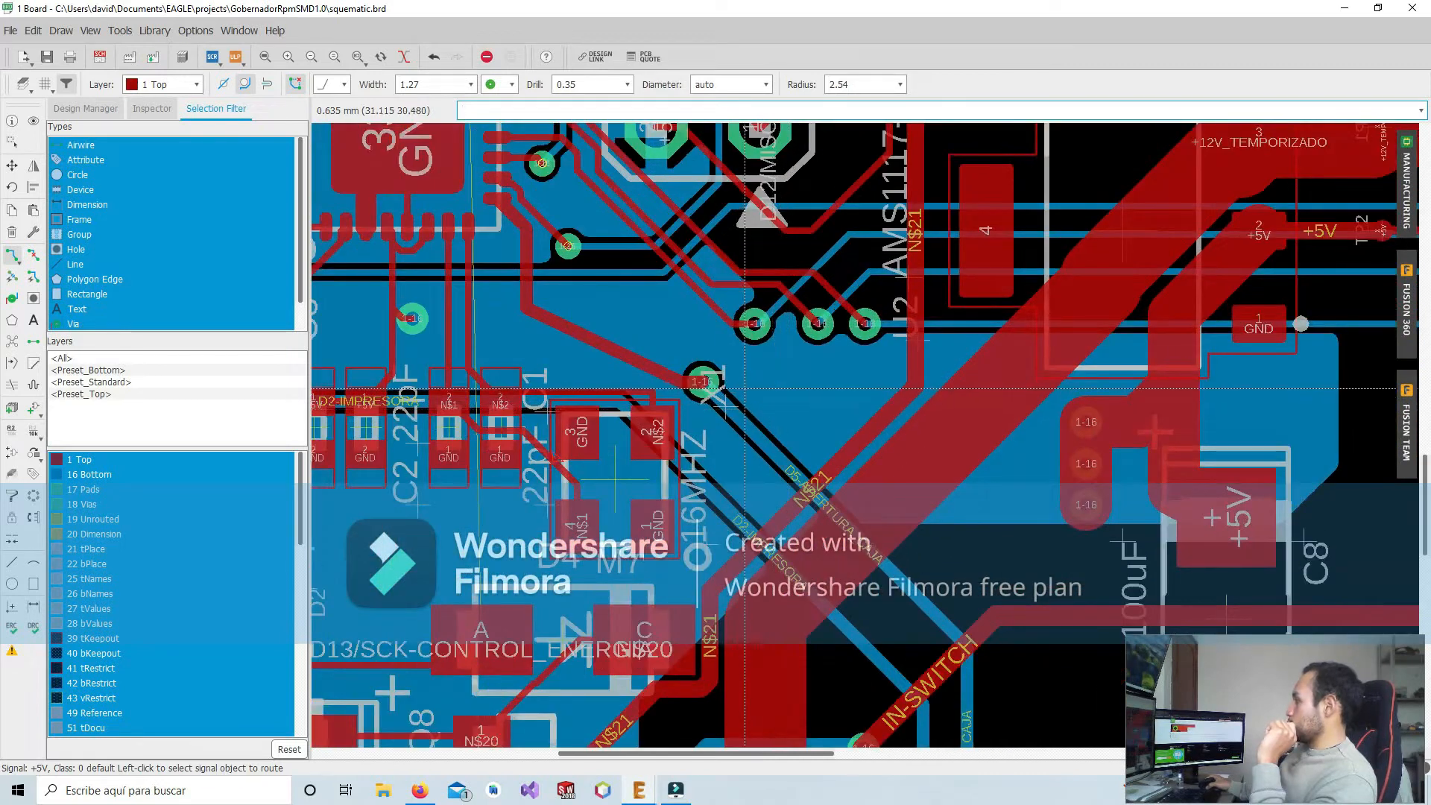
{"action": "scroll", "coordinate": [745, 388], "scroll_direction": "up", "scroll_amount": 2}
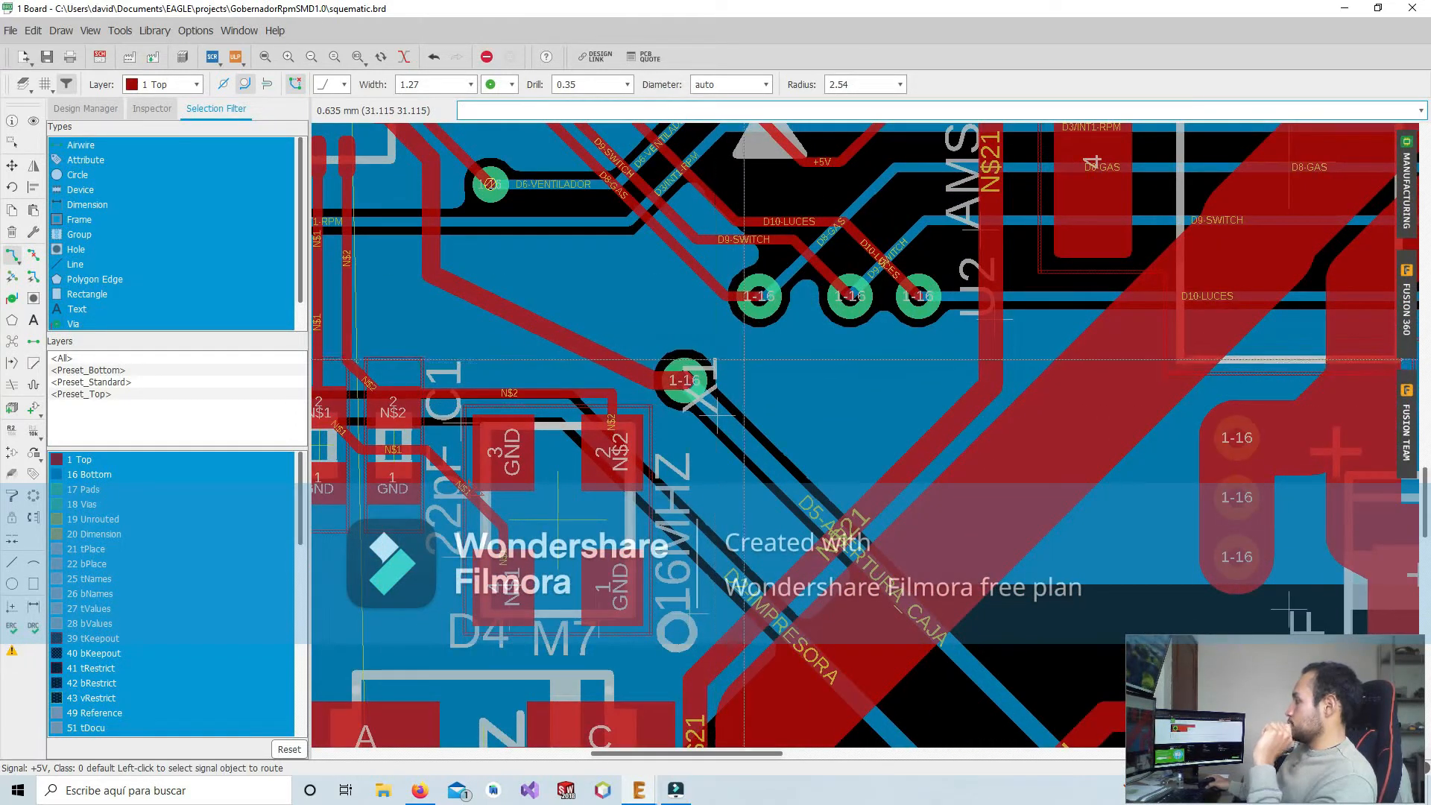
{"action": "scroll", "coordinate": [776, 366], "scroll_direction": "up", "scroll_amount": 1}
{"action": "scroll", "coordinate": [898, 408], "scroll_direction": "down", "scroll_amount": 5}
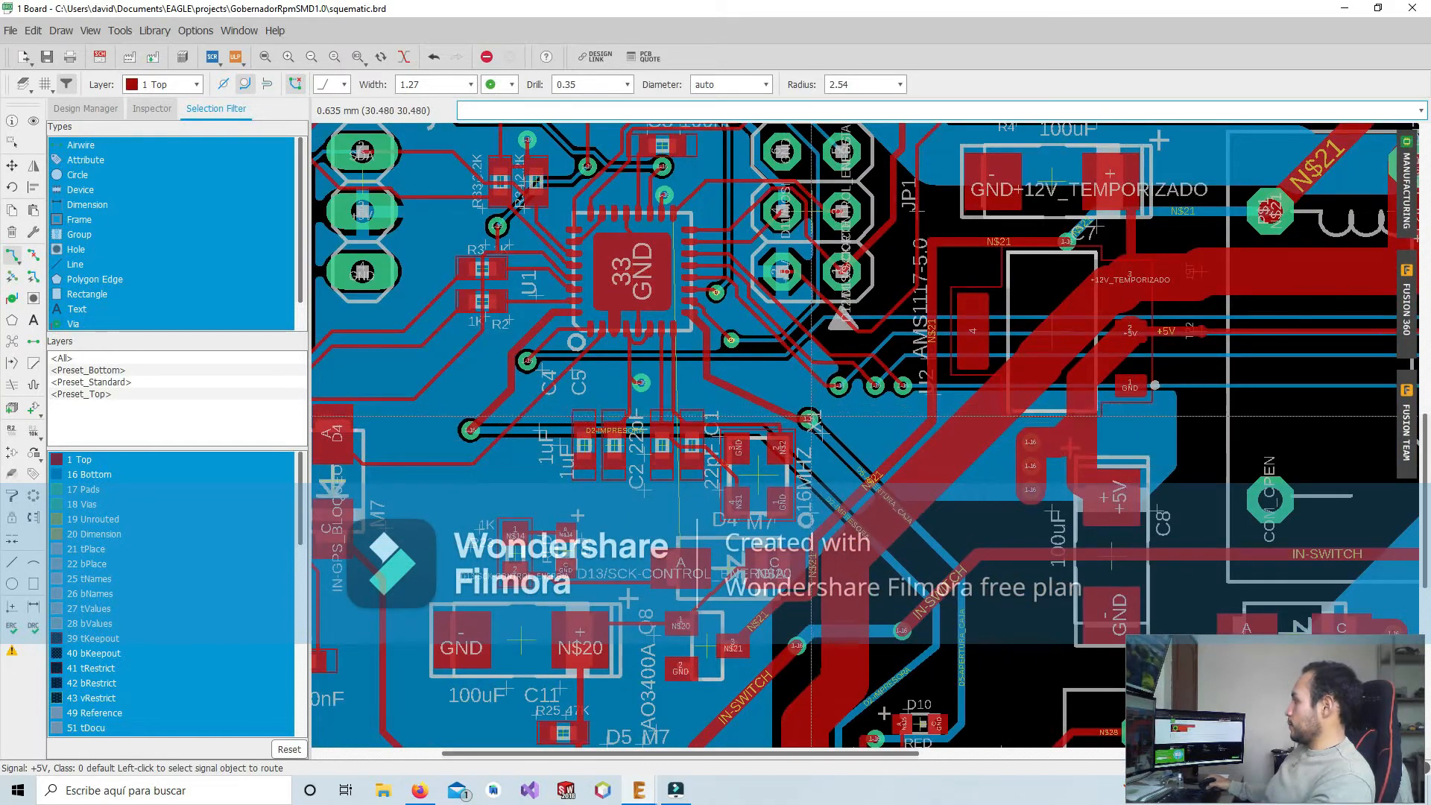
{"action": "scroll", "coordinate": [855, 387], "scroll_direction": "up", "scroll_amount": 4}
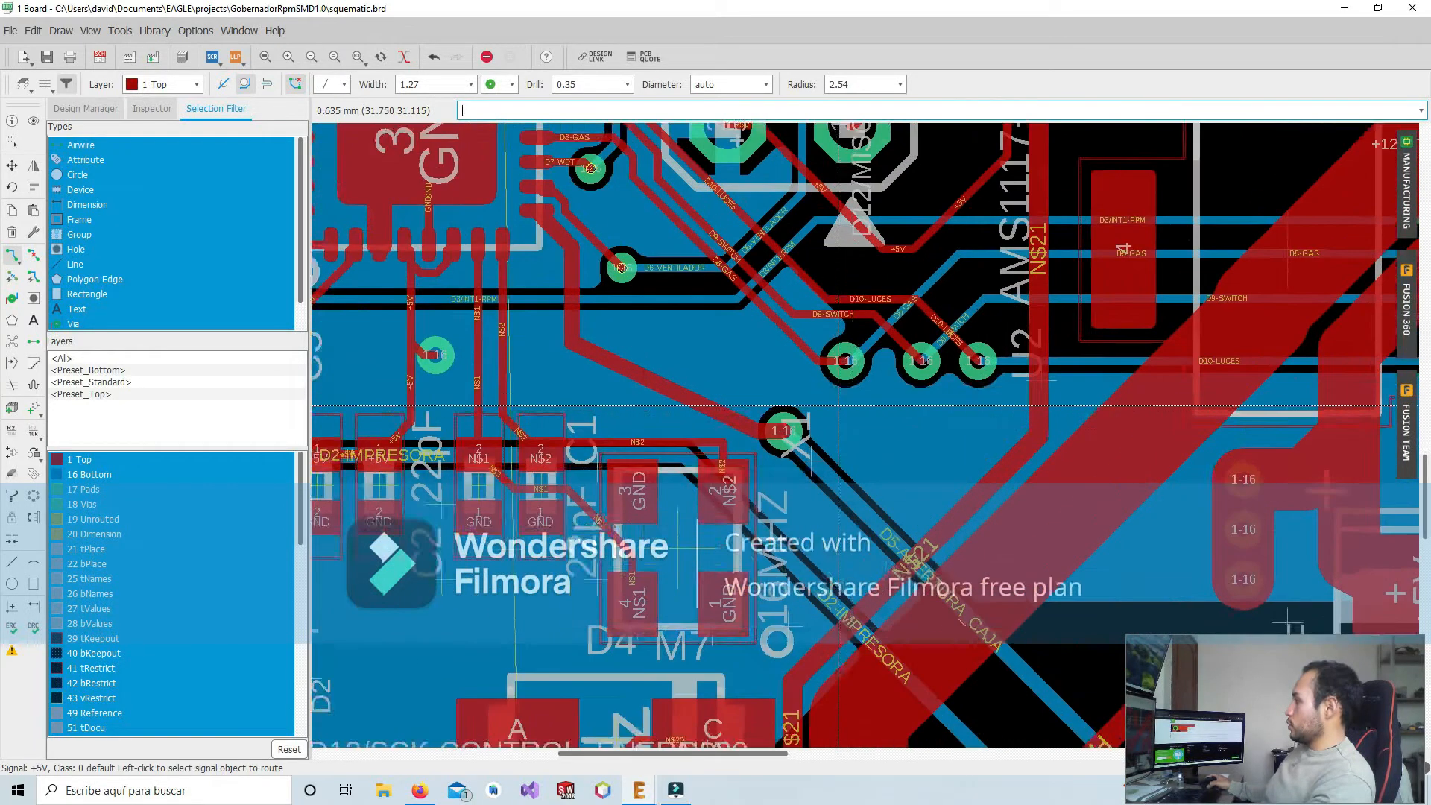
Move the D8-GAS via diagonally down toward the D5-APERTURA_CAJA via beside X1
{"action": "left_click", "coordinate": [12, 166]}
{"action": "scroll", "coordinate": [805, 418], "scroll_direction": "up", "scroll_amount": 2}
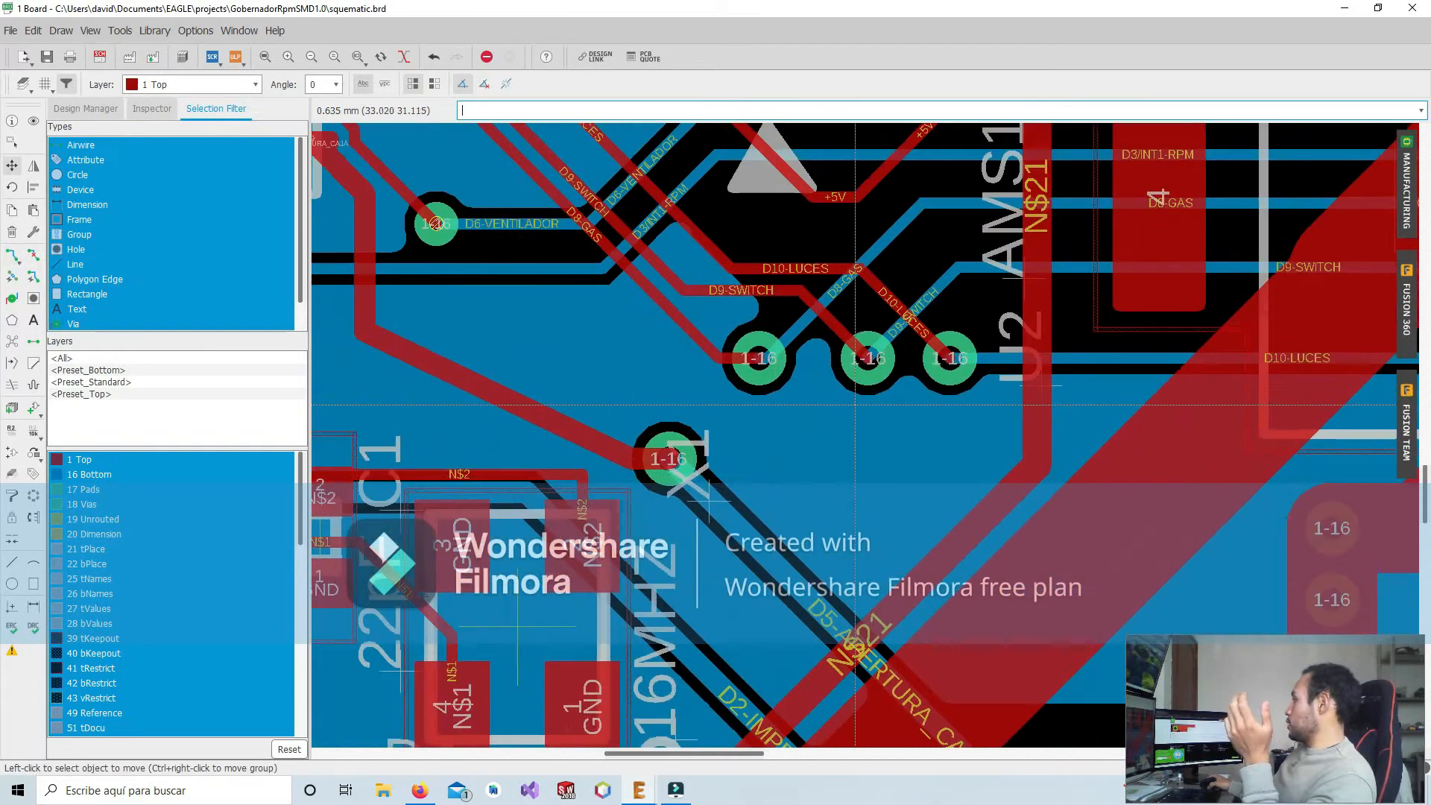
{"action": "middle_click_drag", "start_coordinate": [695, 483], "coordinate": [753, 331]}
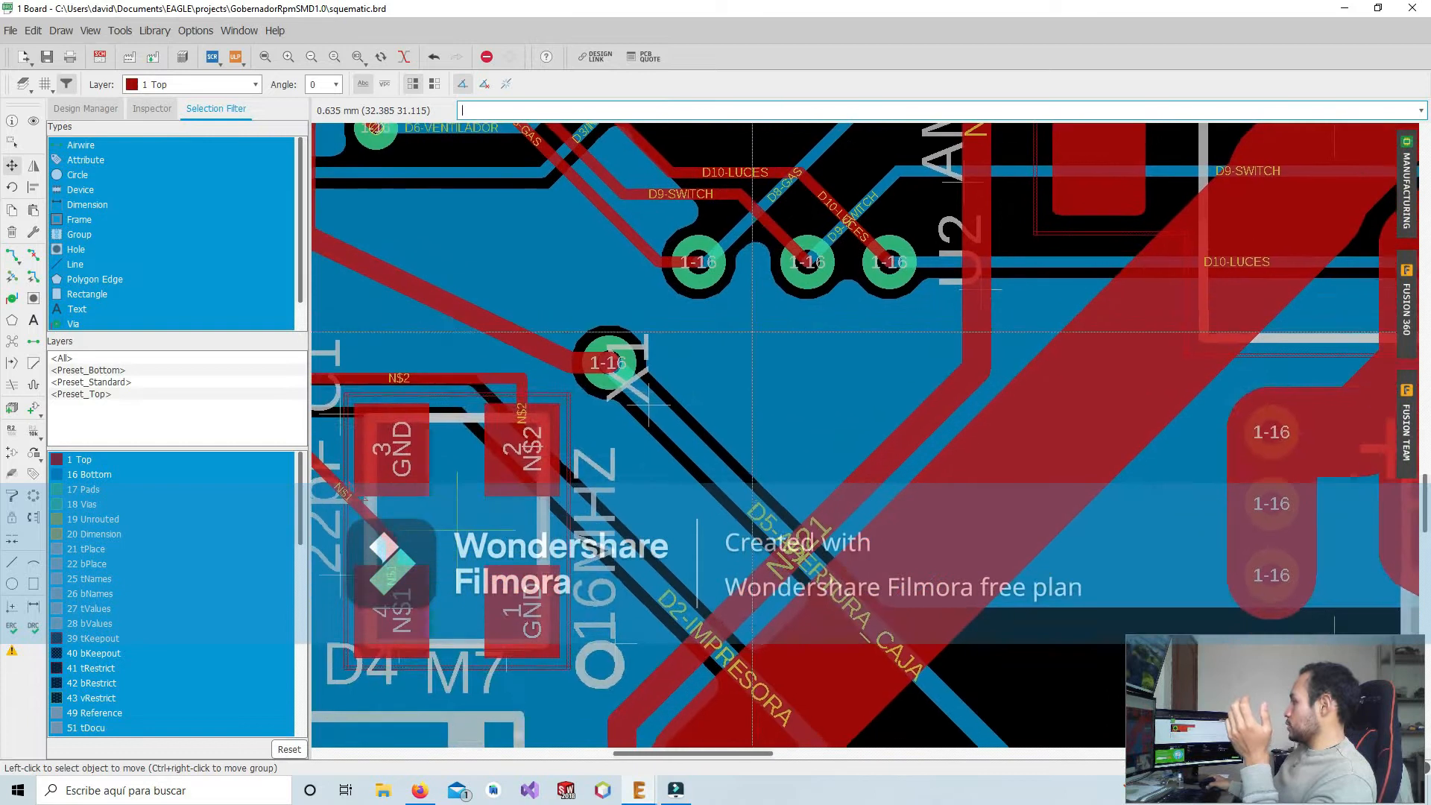
{"action": "left_click", "coordinate": [701, 277]}
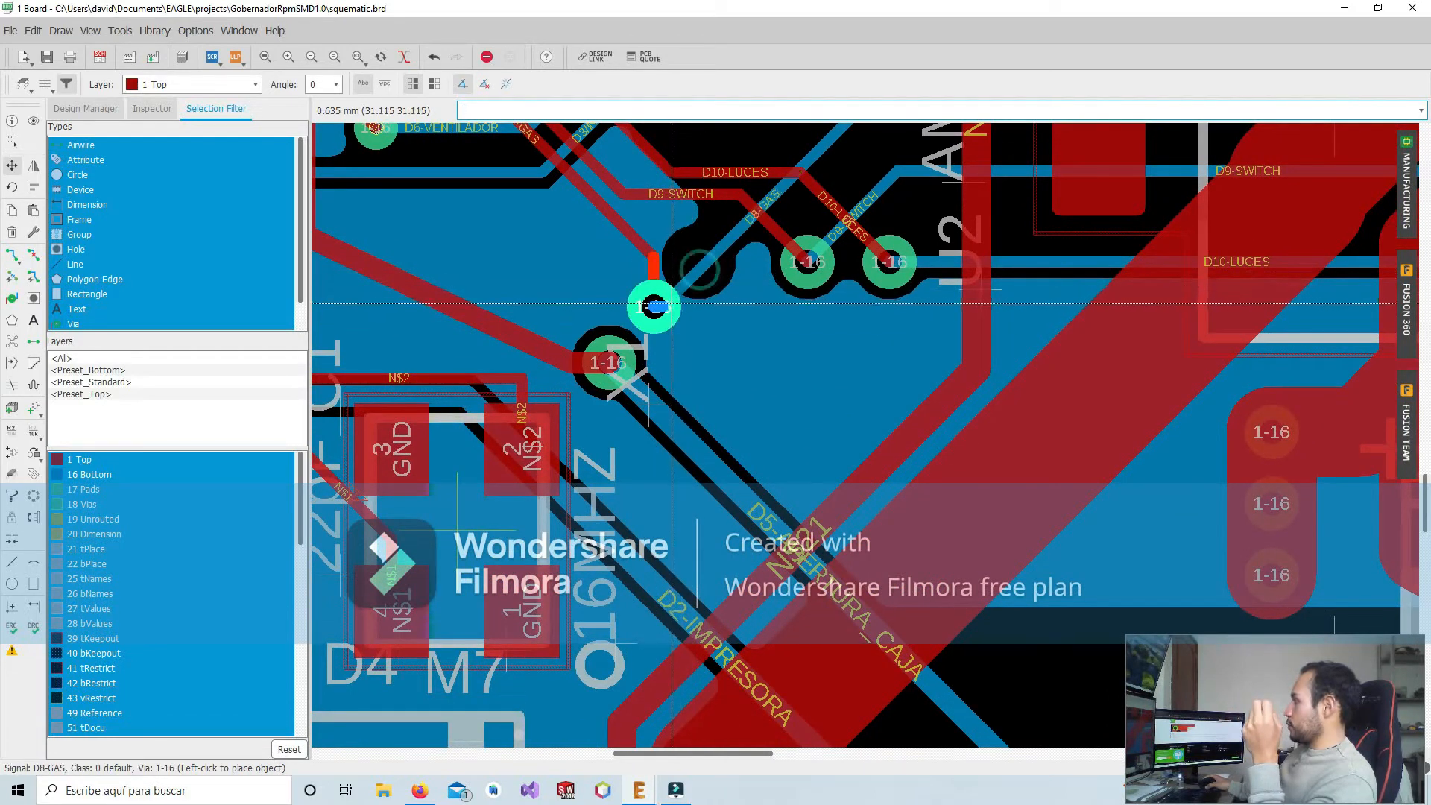
{"action": "left_click", "coordinate": [671, 316]}
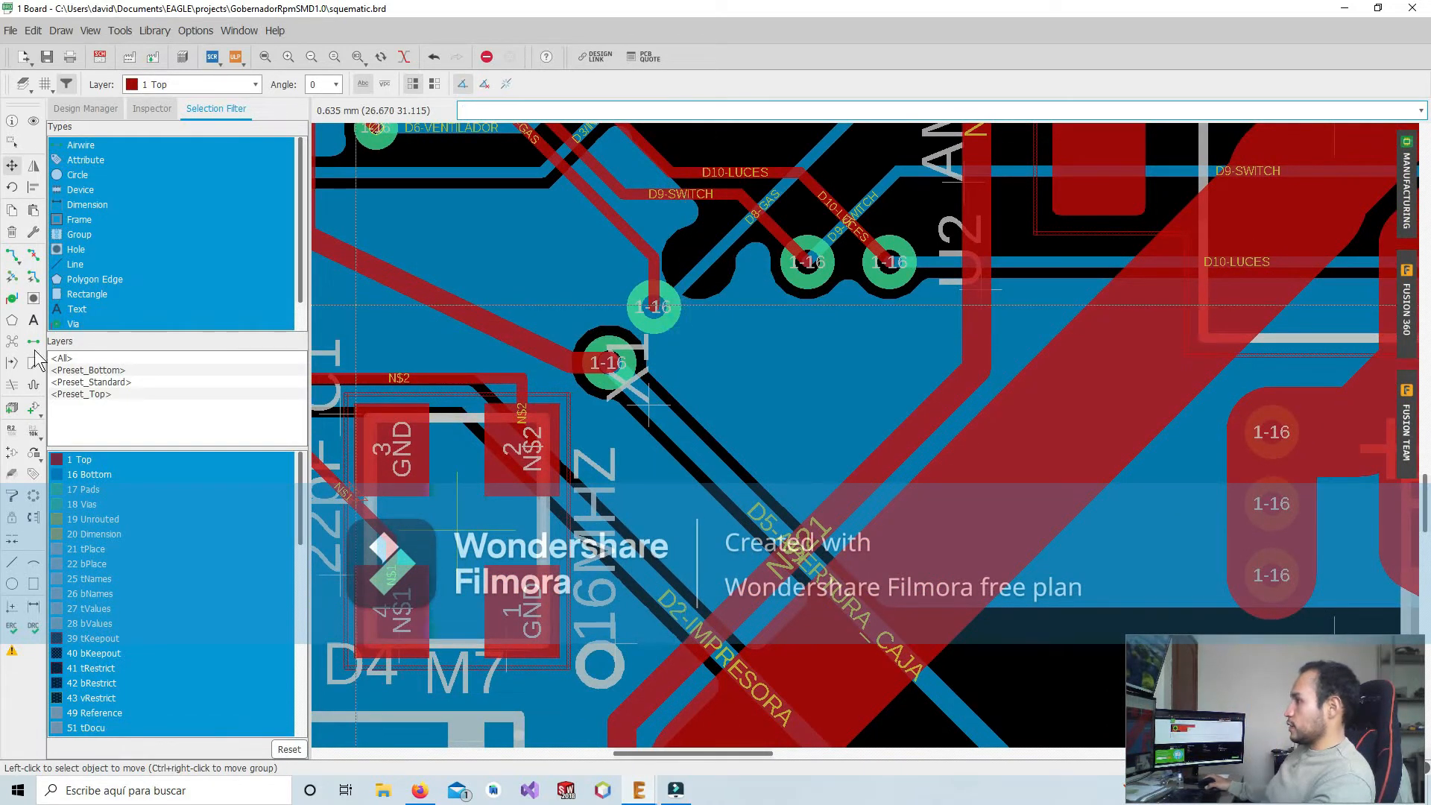
Recalculate the ratsnest to refill the board's polygons around the moved D8-GAS via
{"action": "left_click", "coordinate": [12, 343]}
{"action": "scroll", "coordinate": [656, 399], "scroll_direction": "down", "scroll_amount": 6}
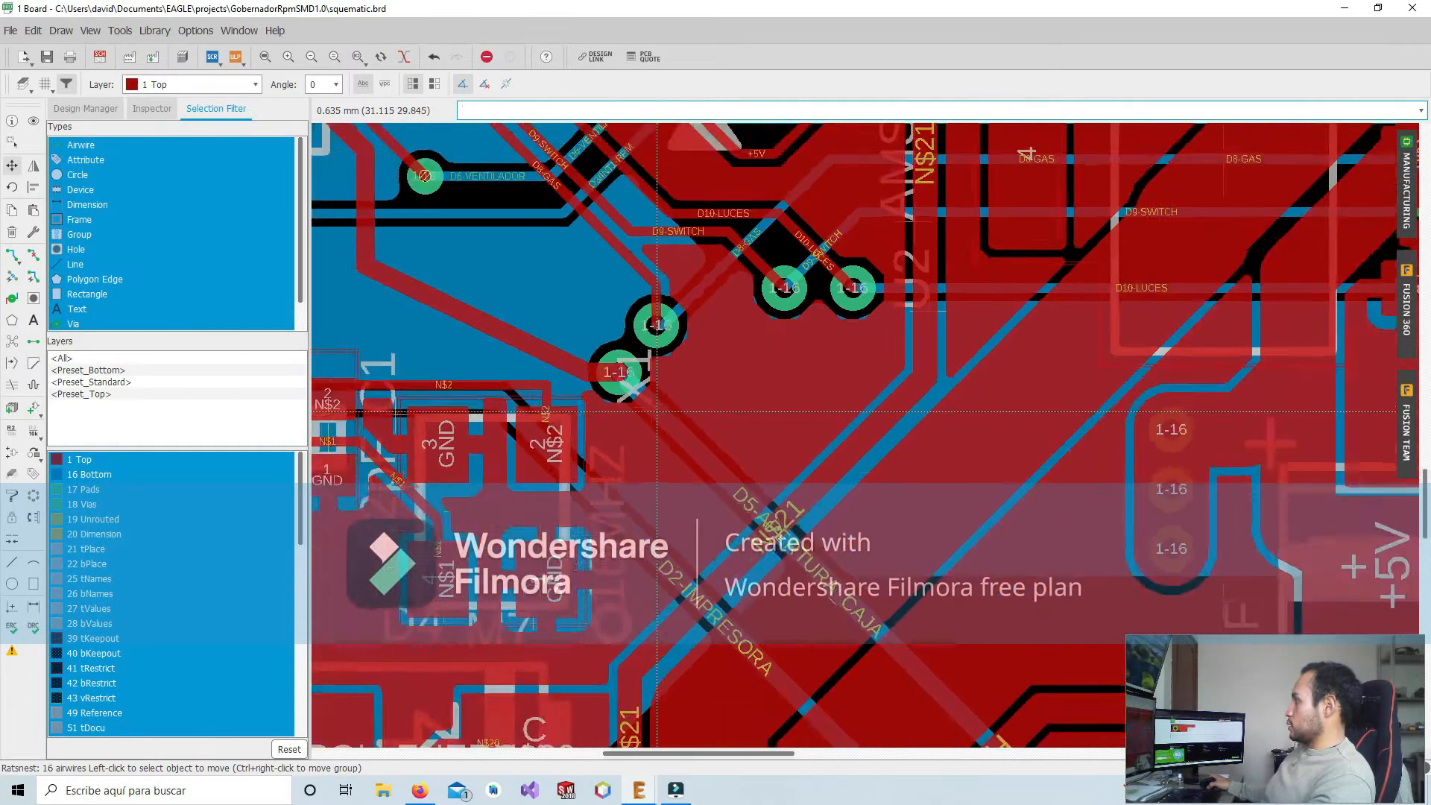
{"action": "middle_click_drag", "start_coordinate": [643, 402], "coordinate": [803, 243]}
{"action": "scroll", "coordinate": [675, 461], "scroll_direction": "down", "scroll_amount": 2}
{"action": "scroll", "coordinate": [675, 463], "scroll_direction": "down", "scroll_amount": 2}
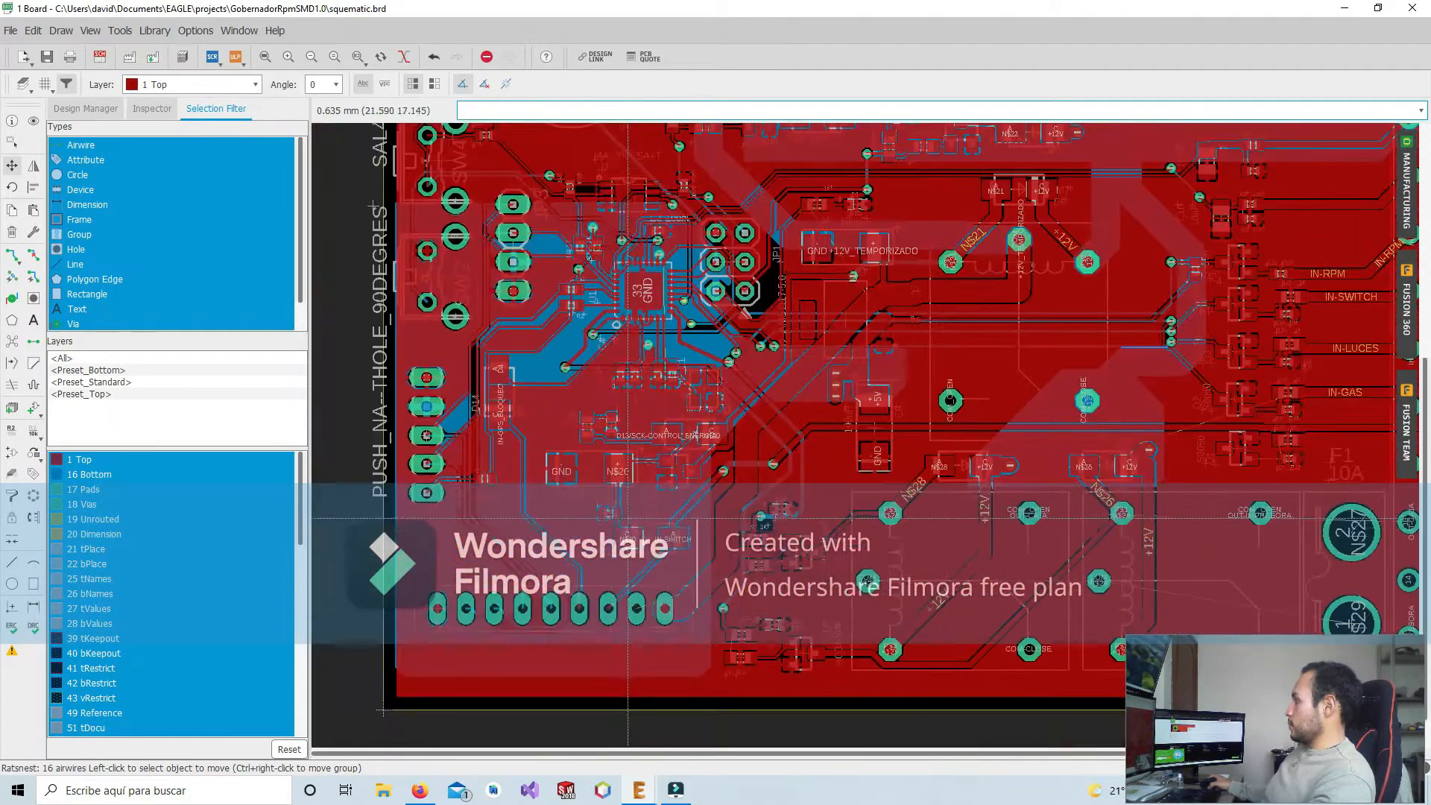
Rip up the Top-layer GND polygon's fill from its outline at the board edge
{"action": "right_click", "coordinate": [406, 695]}
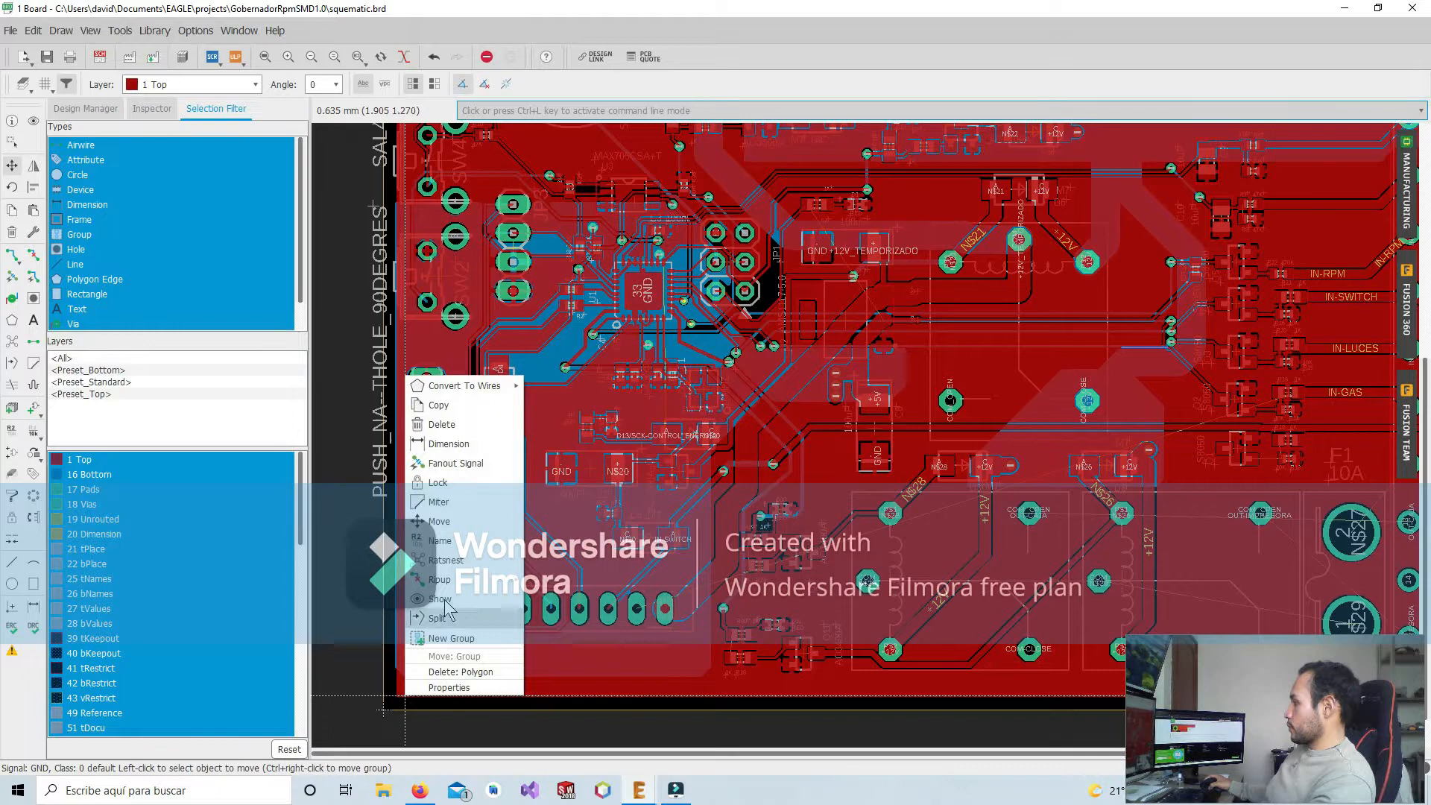
{"action": "mouse_move", "coordinate": [466, 586]}
{"action": "left_click", "coordinate": [582, 579]}
{"action": "scroll", "coordinate": [646, 477], "scroll_direction": "up", "scroll_amount": 5}
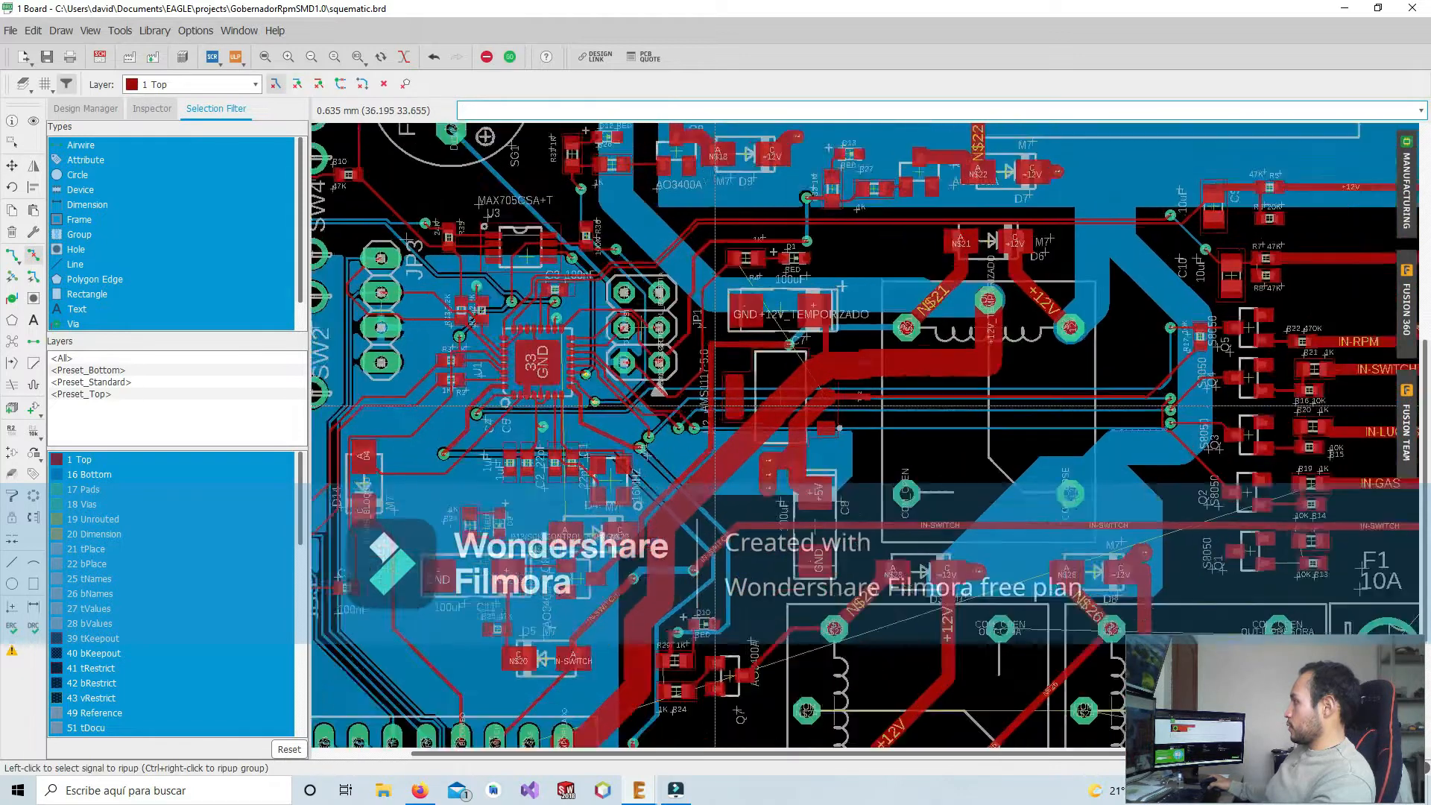
Examine the Bottom polygon's fill between the three +5V vias, the D8-GAS via and U1's capacitors
{"action": "scroll", "coordinate": [646, 478], "scroll_direction": "up", "scroll_amount": 4}
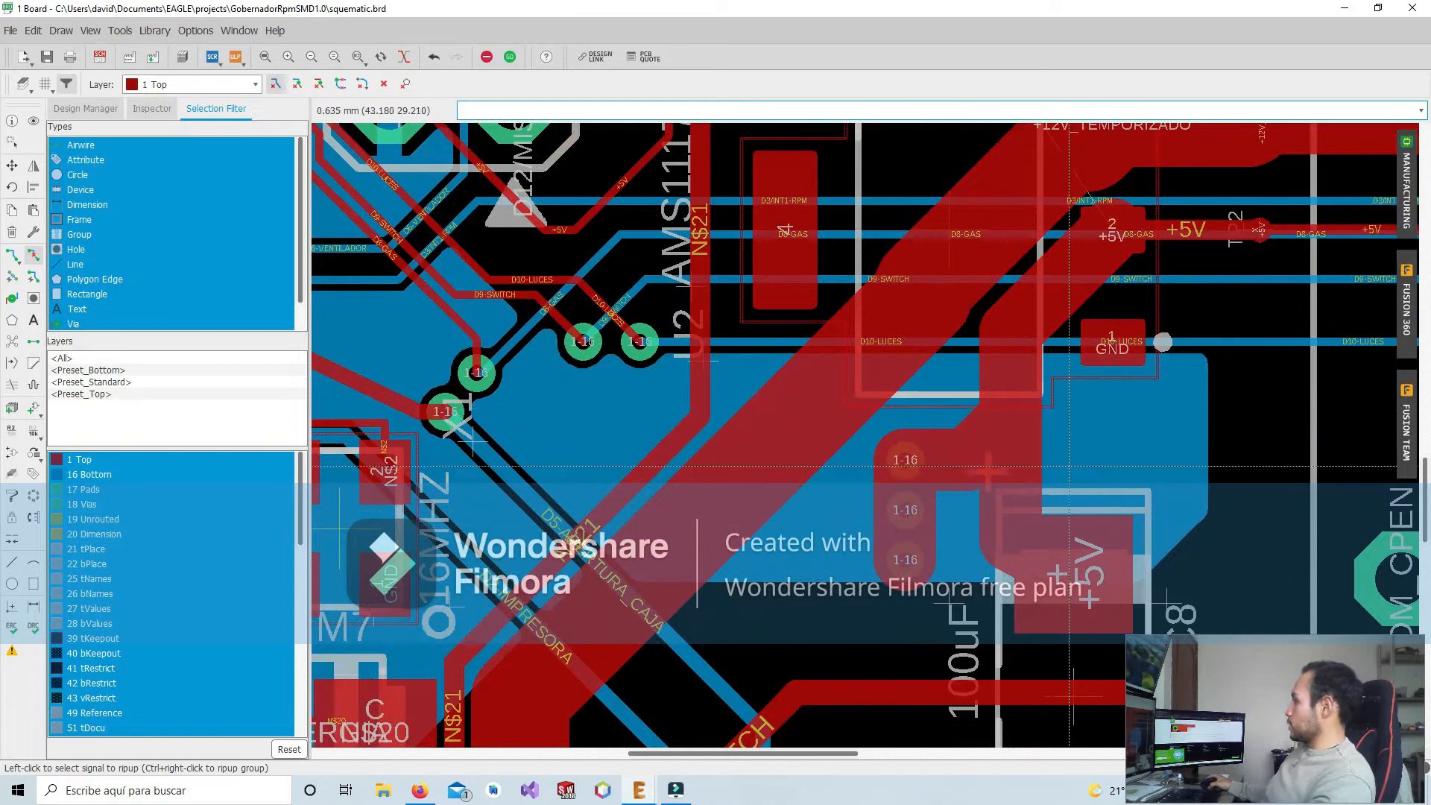
{"action": "middle_click_drag", "start_coordinate": [544, 419], "coordinate": [790, 446]}
{"action": "scroll", "coordinate": [720, 433], "scroll_direction": "up", "scroll_amount": 2}
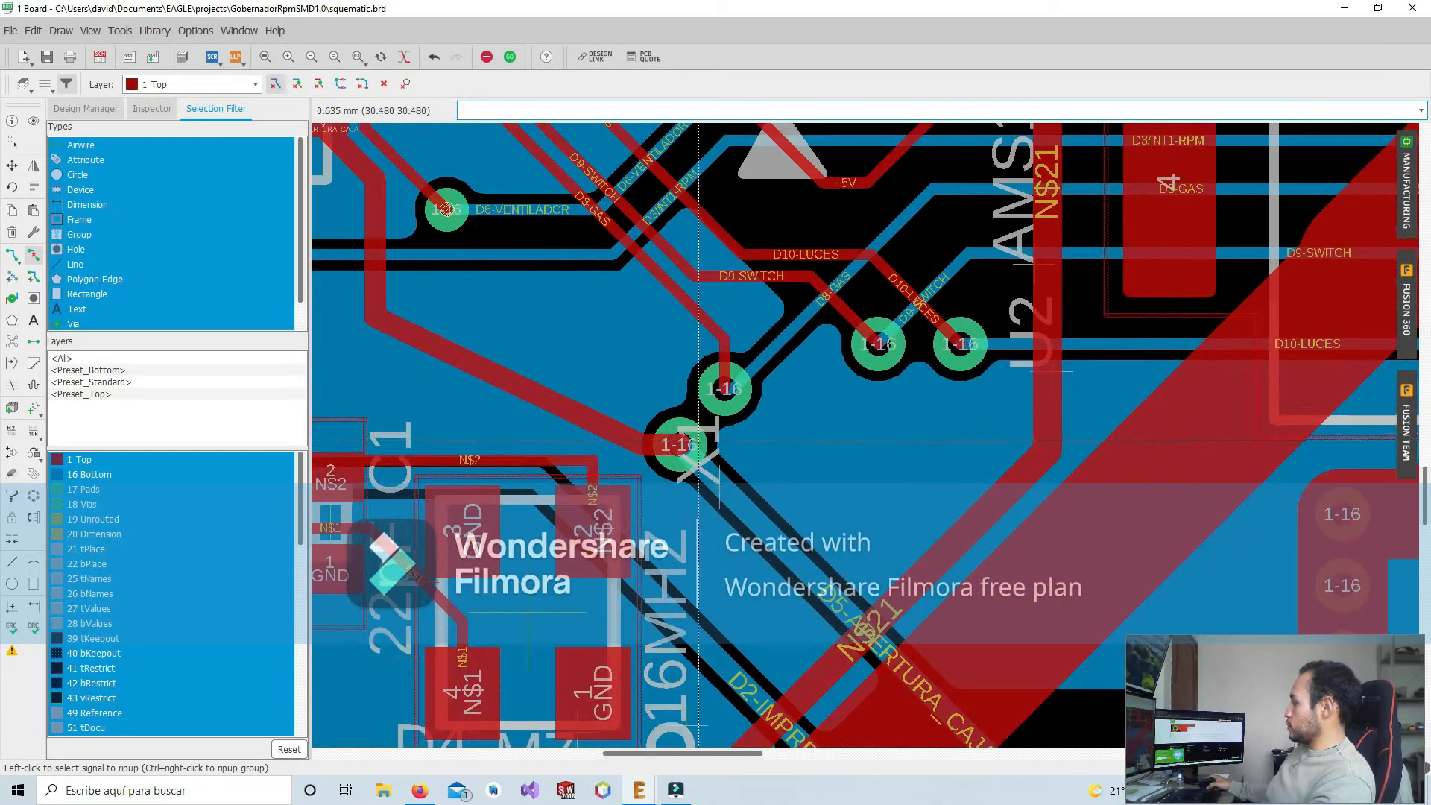
{"action": "scroll", "coordinate": [668, 460], "scroll_direction": "down", "scroll_amount": 5}
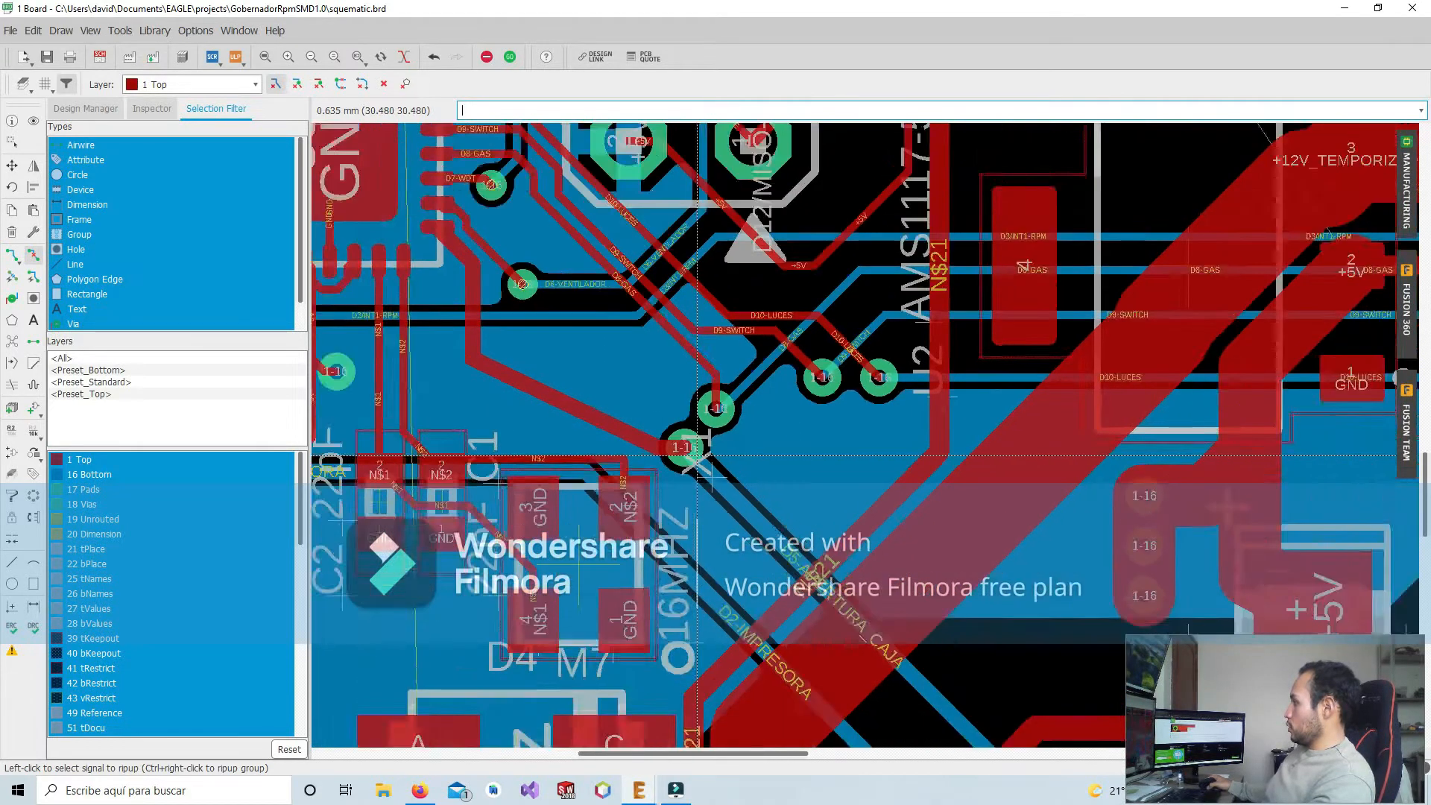
{"action": "scroll", "coordinate": [695, 516], "scroll_direction": "up", "scroll_amount": 4}
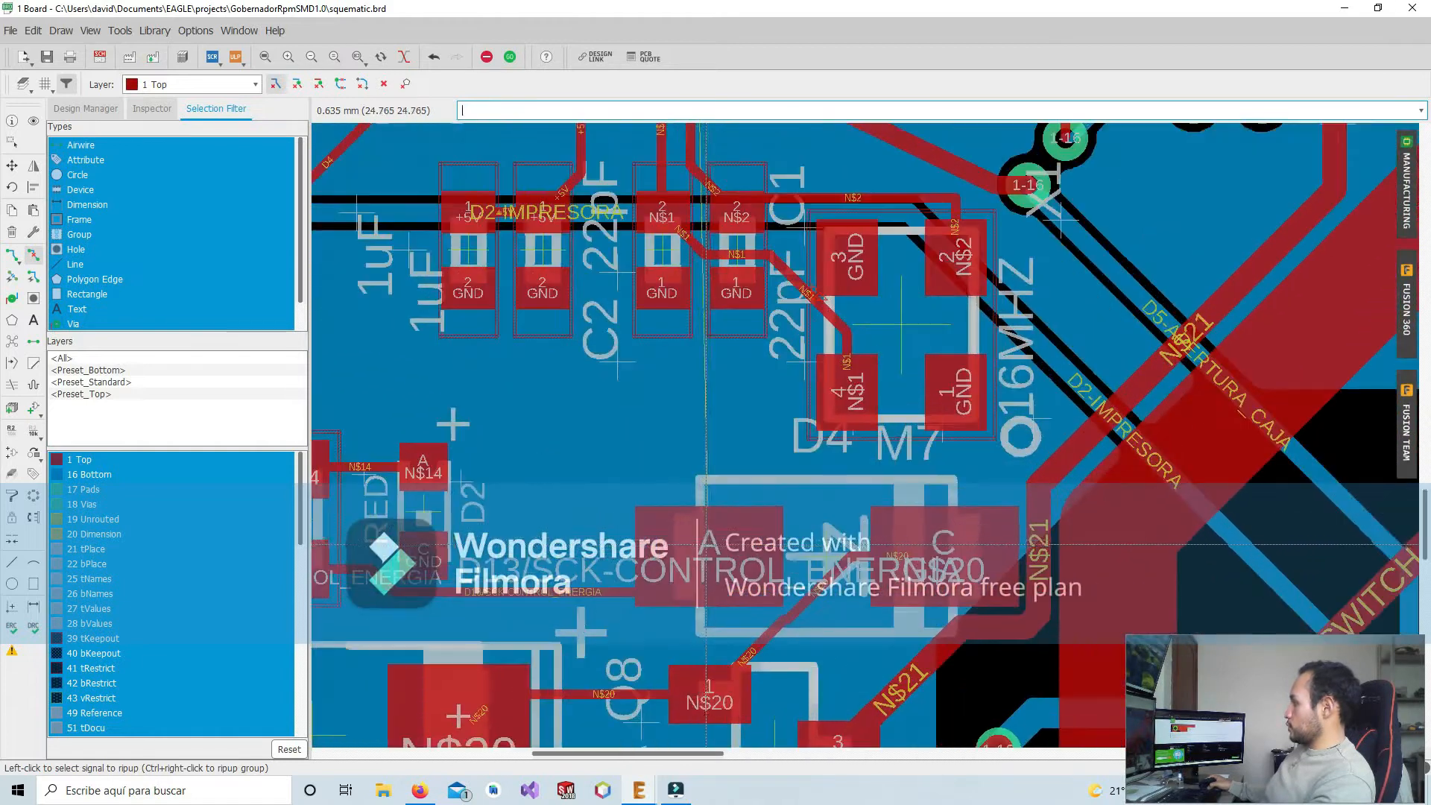
{"action": "scroll", "coordinate": [699, 348], "scroll_direction": "down", "scroll_amount": 4}
{"action": "middle_click_drag", "start_coordinate": [717, 224], "coordinate": [831, 473]}
{"action": "scroll", "coordinate": [831, 473], "scroll_direction": "down", "scroll_amount": 2}
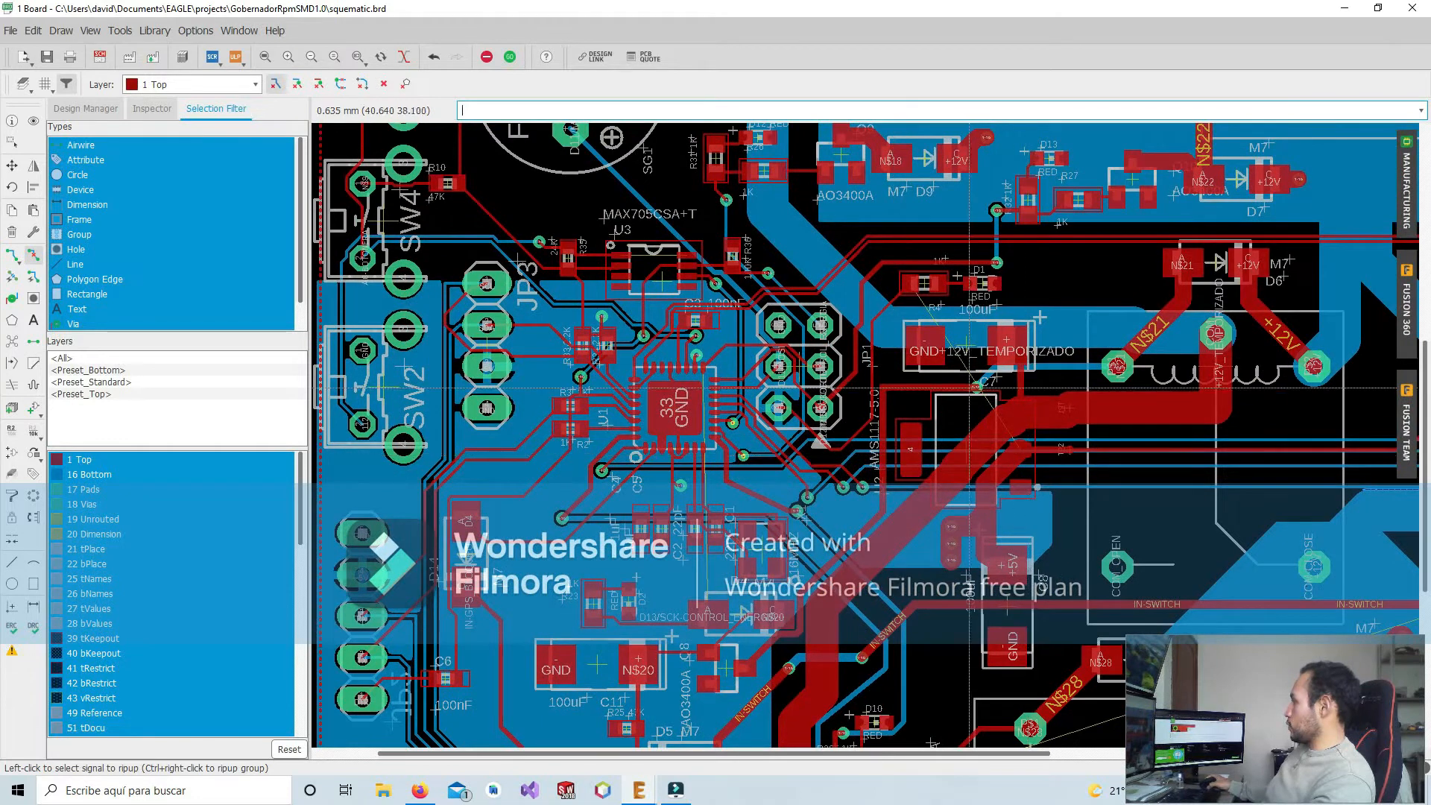
Move the D8-GAS via diagonally up along its Bottom track, close to the D9-SWITCH via
{"action": "scroll", "coordinate": [883, 510], "scroll_direction": "up", "scroll_amount": 8}
{"action": "left_click", "coordinate": [12, 187]}
{"action": "left_click", "coordinate": [15, 166]}
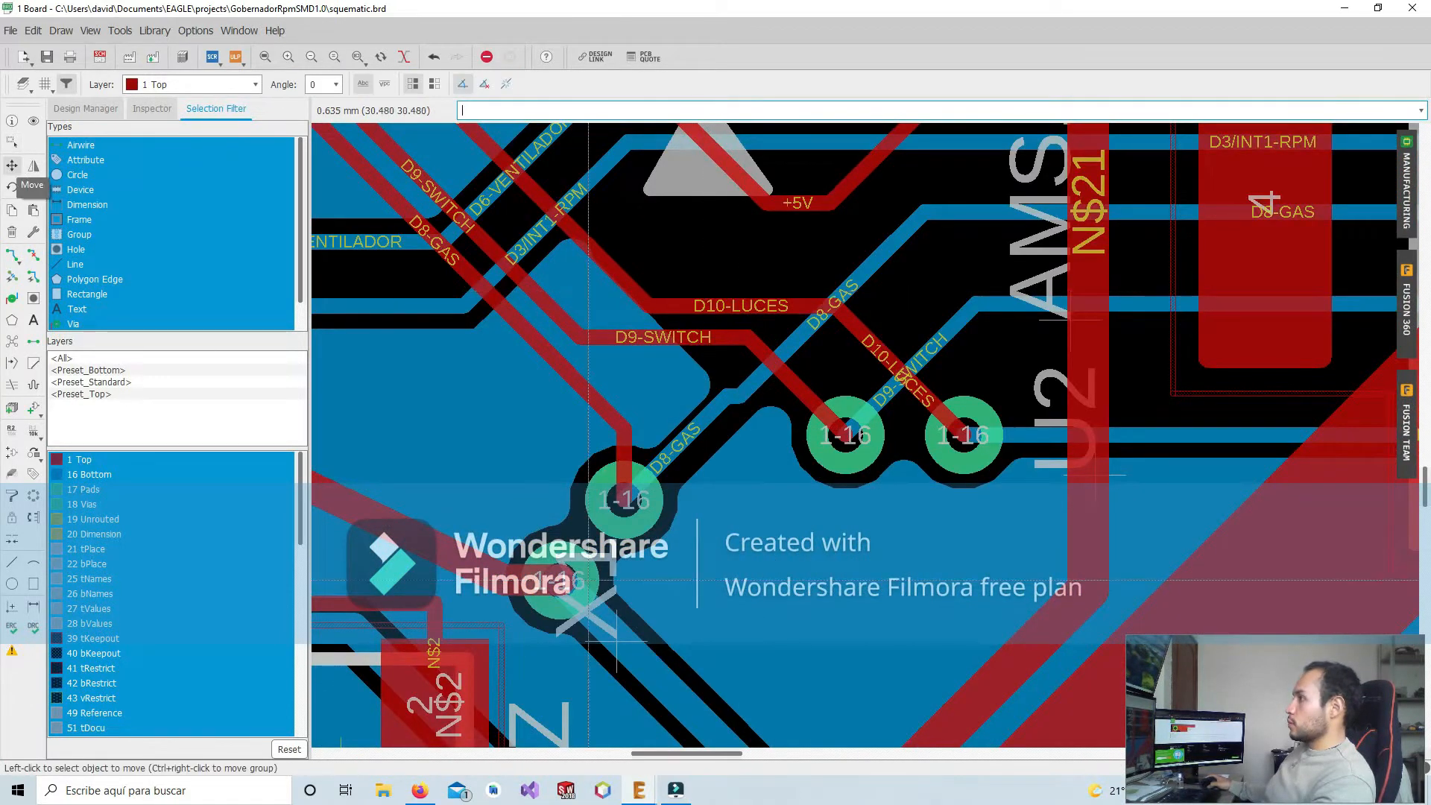
{"action": "left_click", "coordinate": [633, 494]}
{"action": "left_click", "coordinate": [643, 490]}
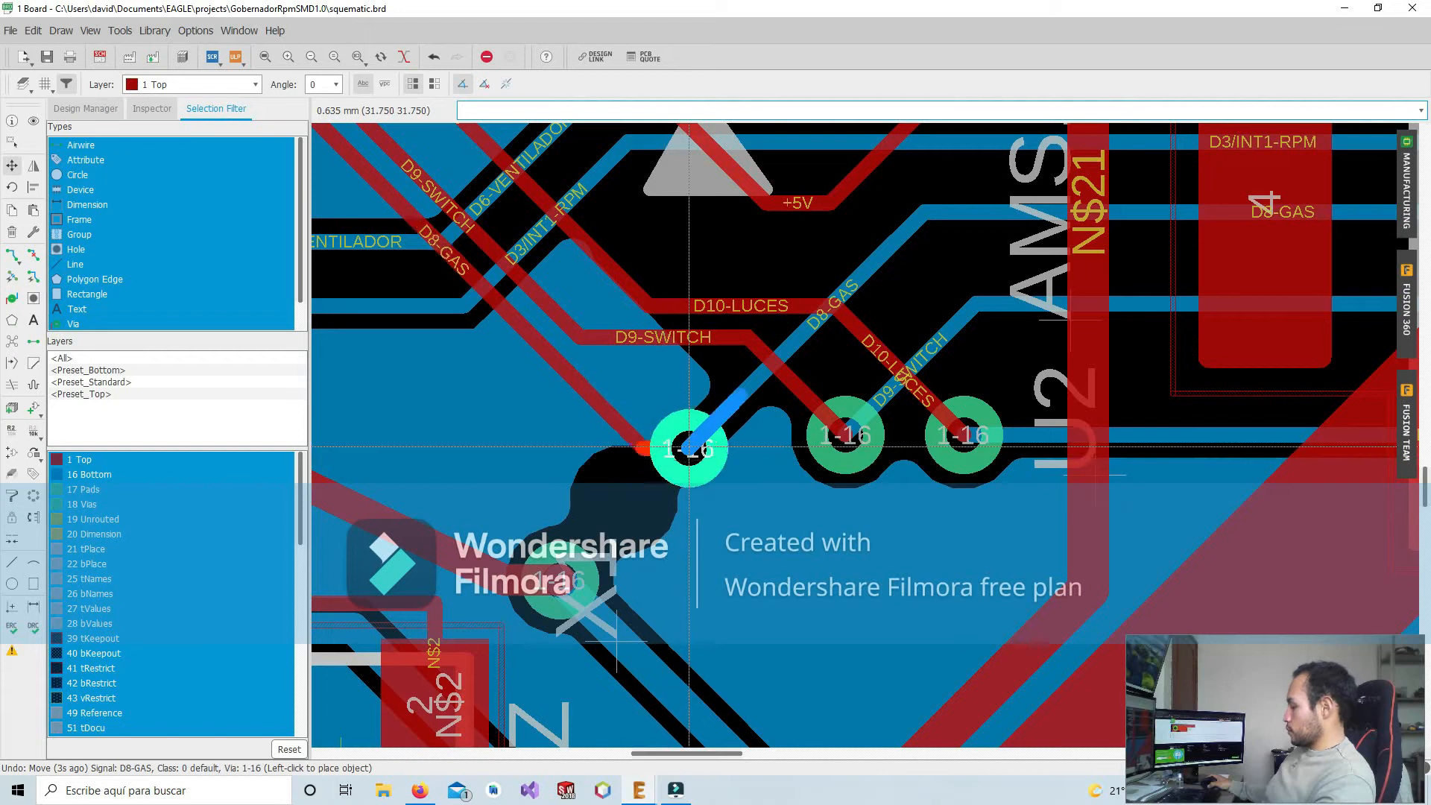
{"action": "left_click", "coordinate": [718, 413]}
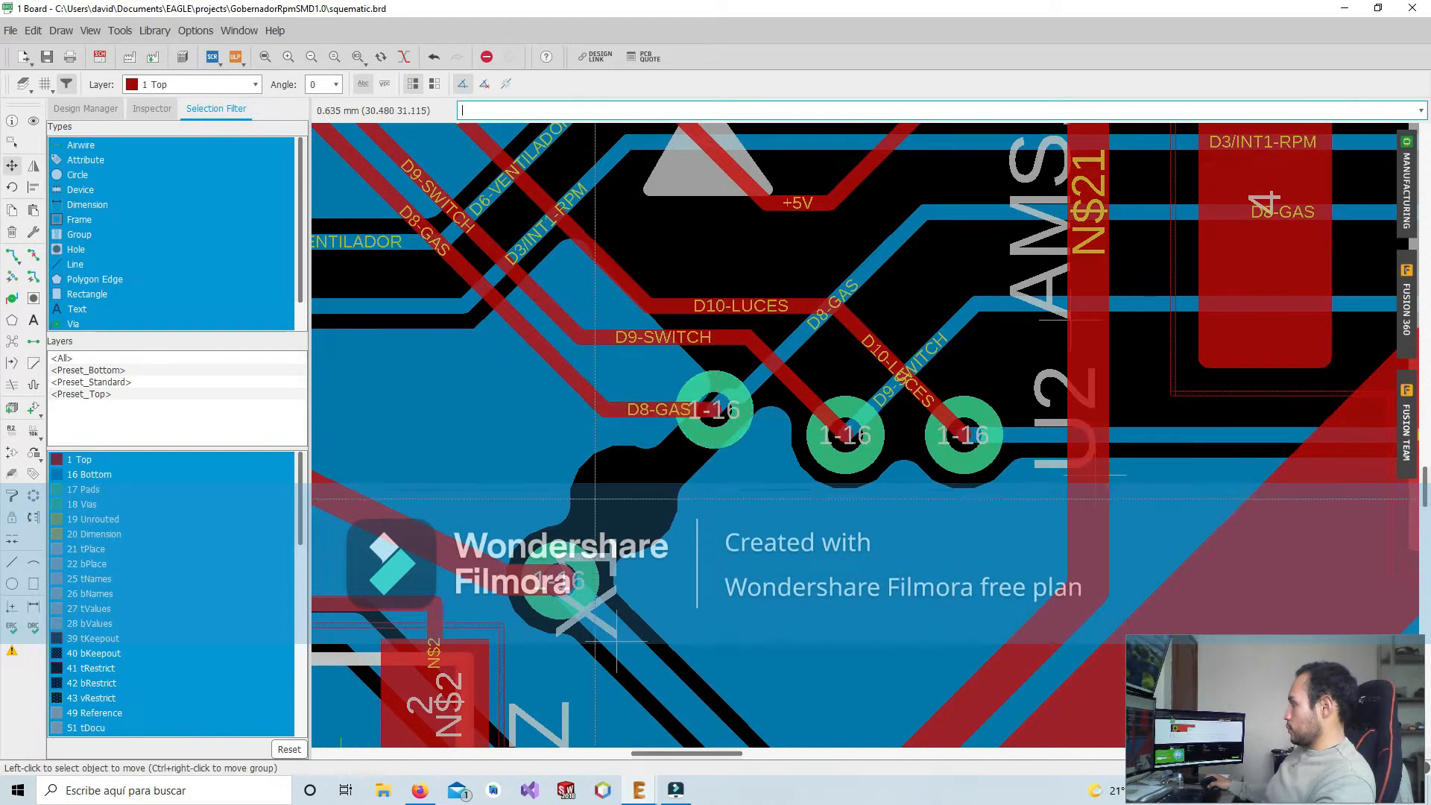
{"action": "left_click", "coordinate": [746, 405]}
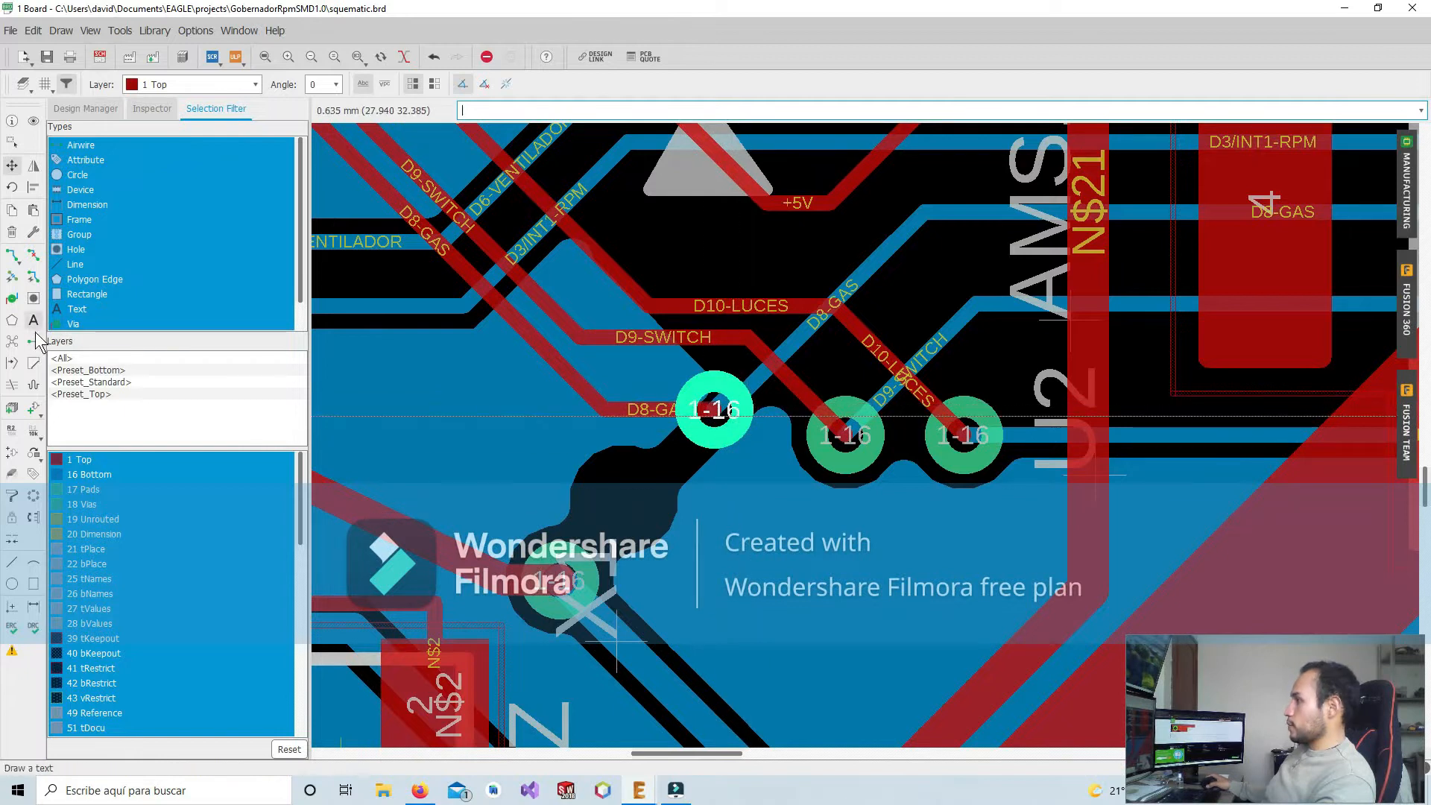
Recalculate the ratsnest and polygon fills, and make 16 Bottom the active layer
{"action": "left_click", "coordinate": [12, 361]}
{"action": "left_click", "coordinate": [244, 88]}
{"action": "left_click", "coordinate": [179, 112]}
{"action": "middle_click_drag", "start_coordinate": [626, 516], "coordinate": [534, 466]}
{"action": "middle_click_drag", "start_coordinate": [821, 413], "coordinate": [632, 510]}
{"action": "scroll", "coordinate": [765, 501], "scroll_direction": "down", "scroll_amount": 2}
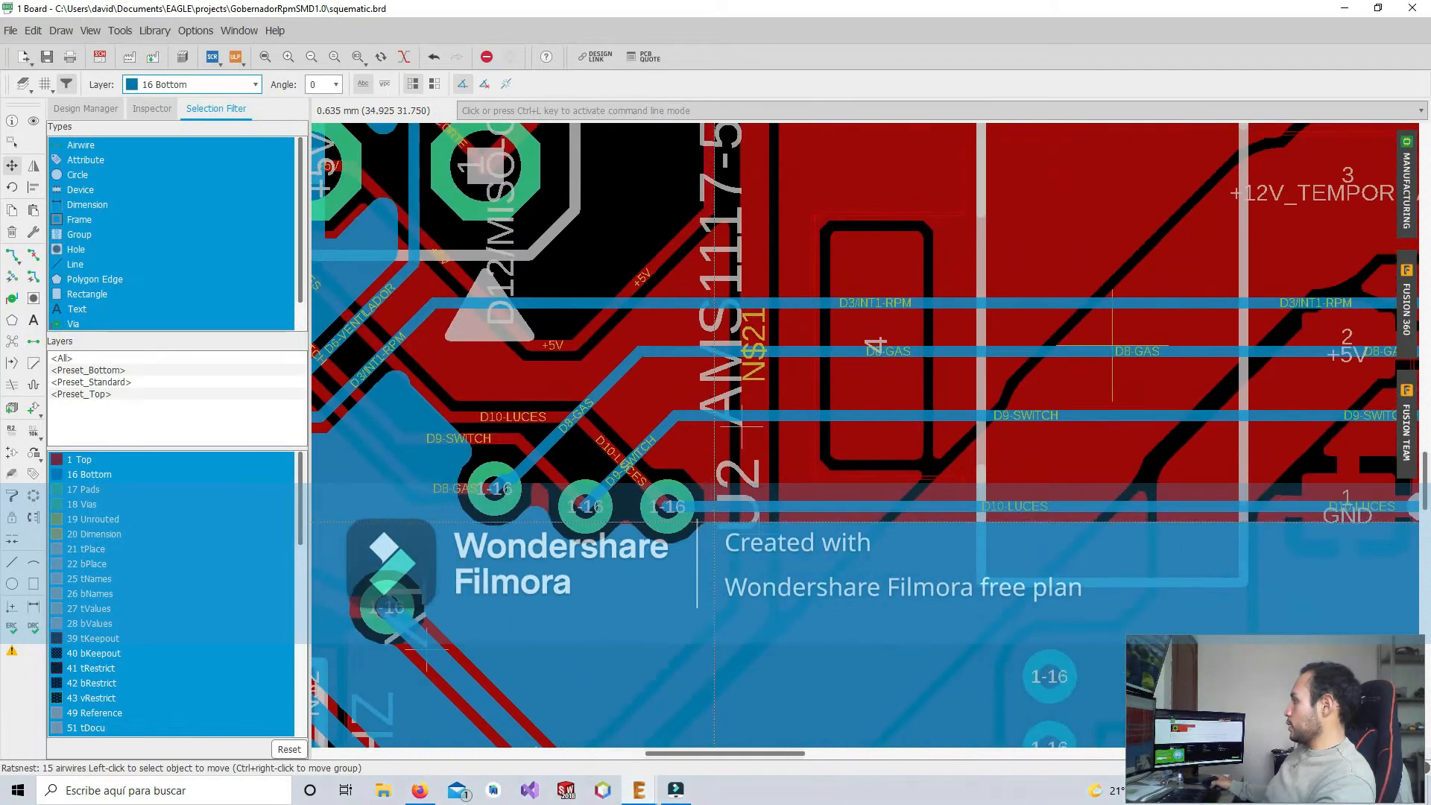
Move the D10-LUCES via diagonally up and right, then raise the D9-SWITCH via along its Bottom track level with it
{"action": "scroll", "coordinate": [656, 492], "scroll_direction": "up", "scroll_amount": 2}
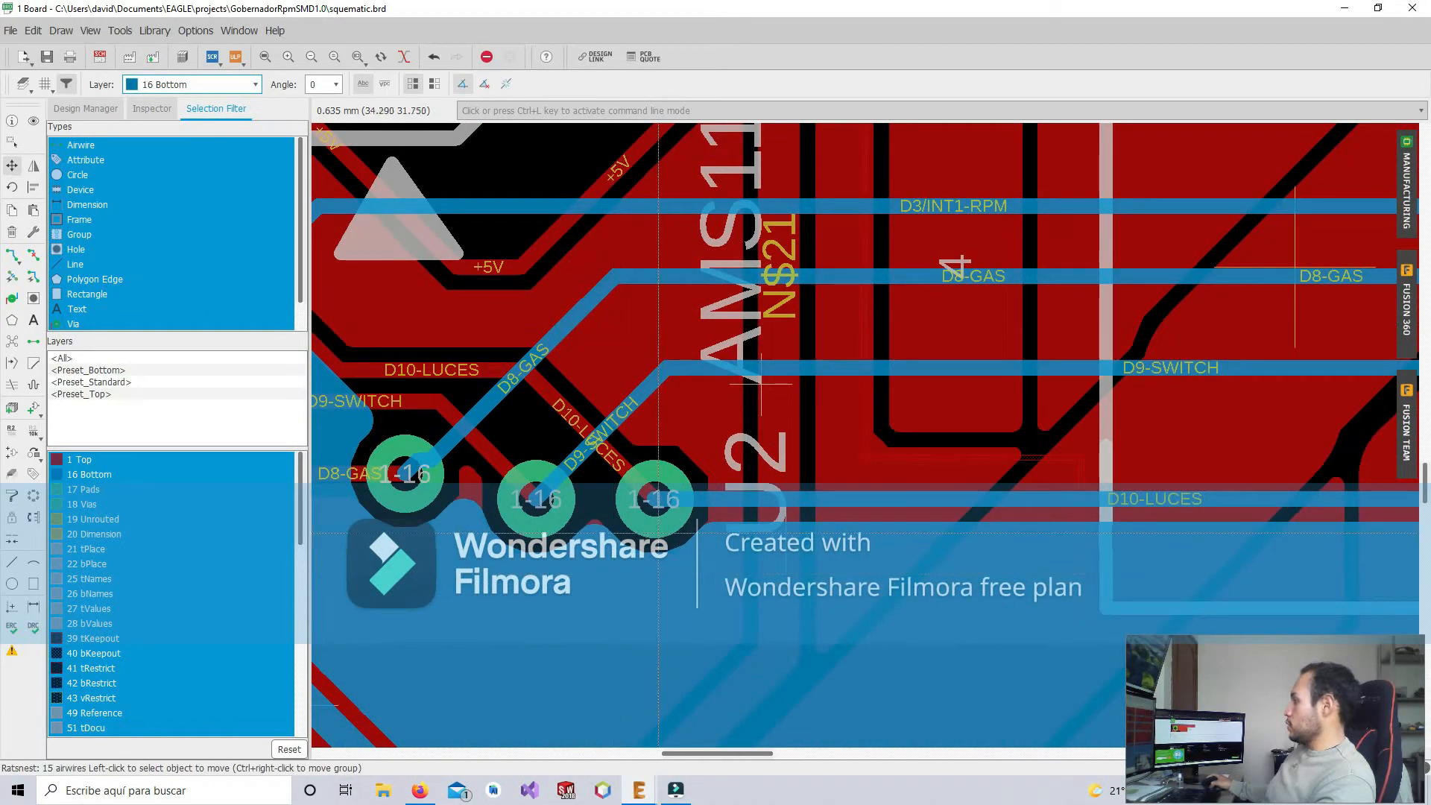
{"action": "left_click", "coordinate": [404, 474]}
{"action": "key", "text": "Escape"}
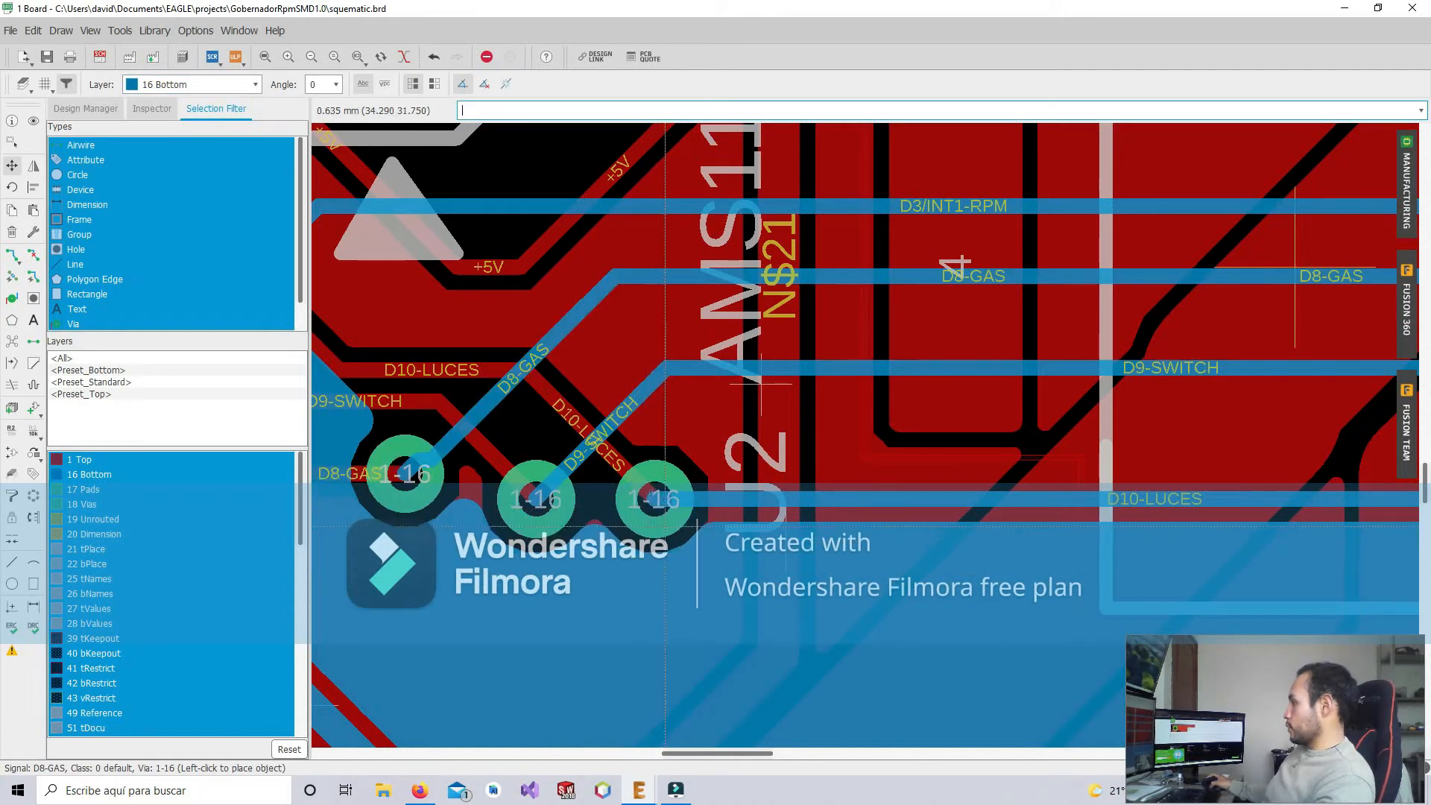
{"action": "left_click", "coordinate": [655, 500]}
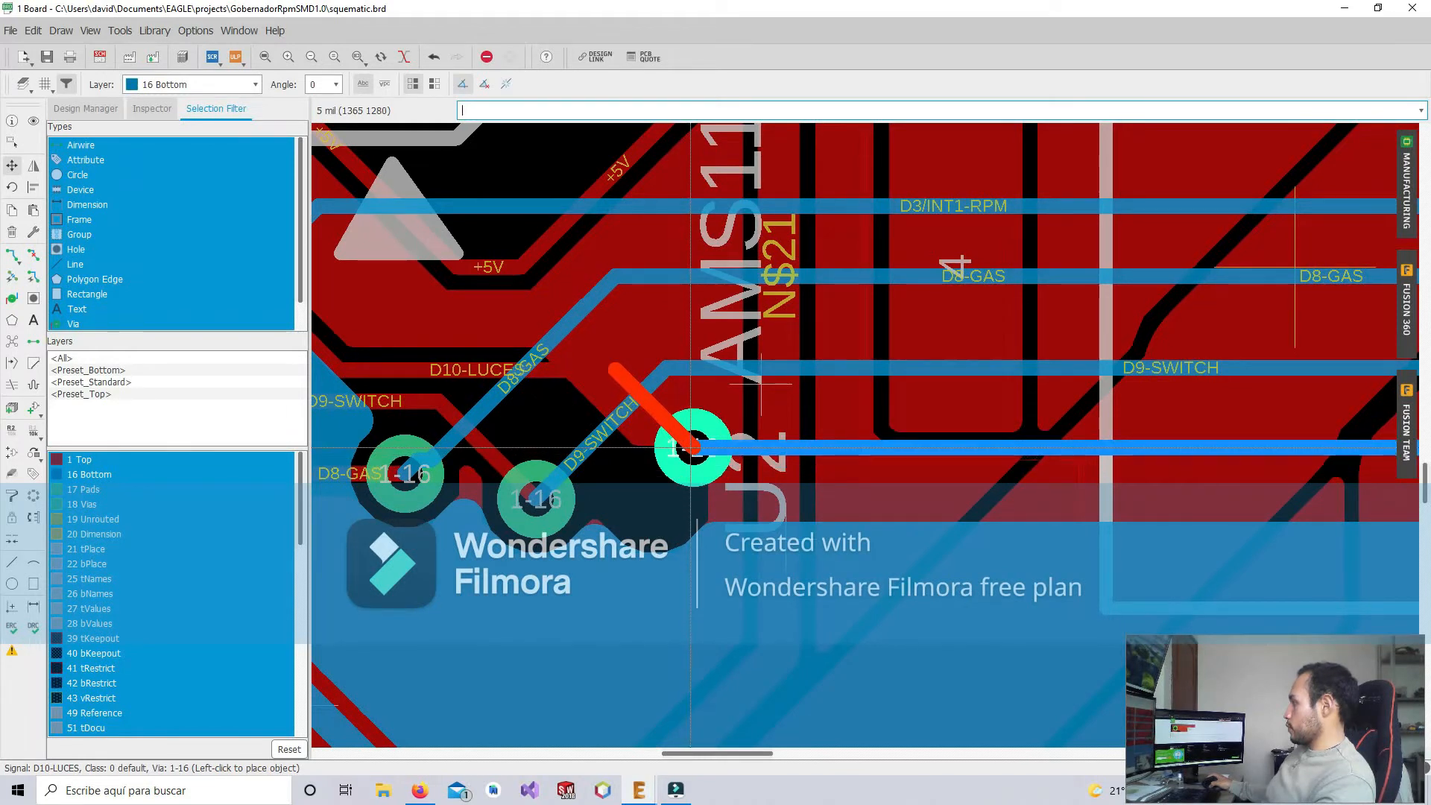
{"action": "left_click", "coordinate": [691, 447]}
{"action": "left_click", "coordinate": [535, 500]}
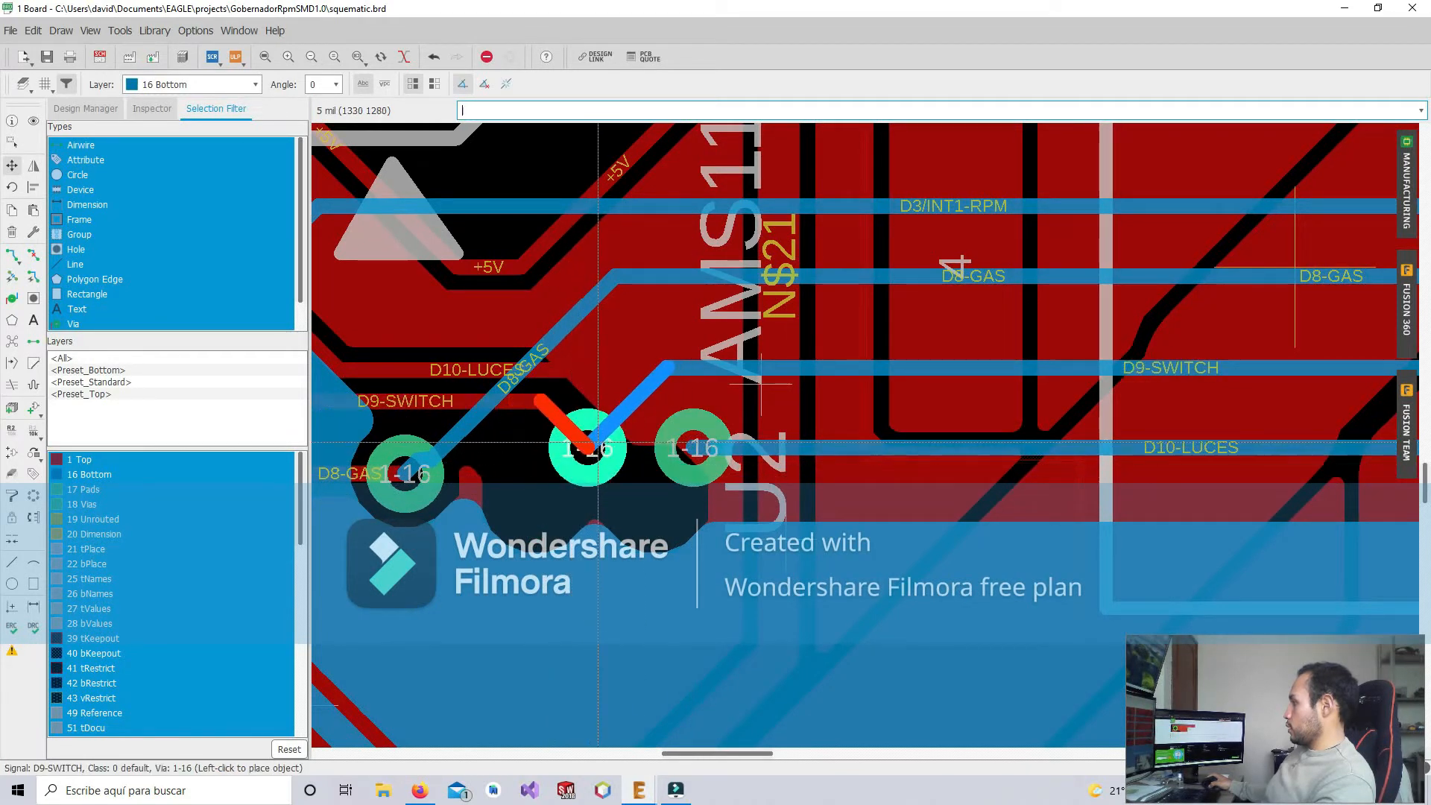
{"action": "left_click", "coordinate": [598, 443]}
Group-move the D8-GAS via horizontally to the right, closer to the D9-SWITCH via, and recalculate the ratsnest and polygon fills
{"action": "left_click", "coordinate": [412, 477]}
{"action": "key", "text": "Escape"}
{"action": "left_click", "coordinate": [410, 472]}
{"action": "key", "text": "Escape"}
{"action": "left_click", "coordinate": [409, 475]}
{"action": "left_click", "coordinate": [425, 477]}
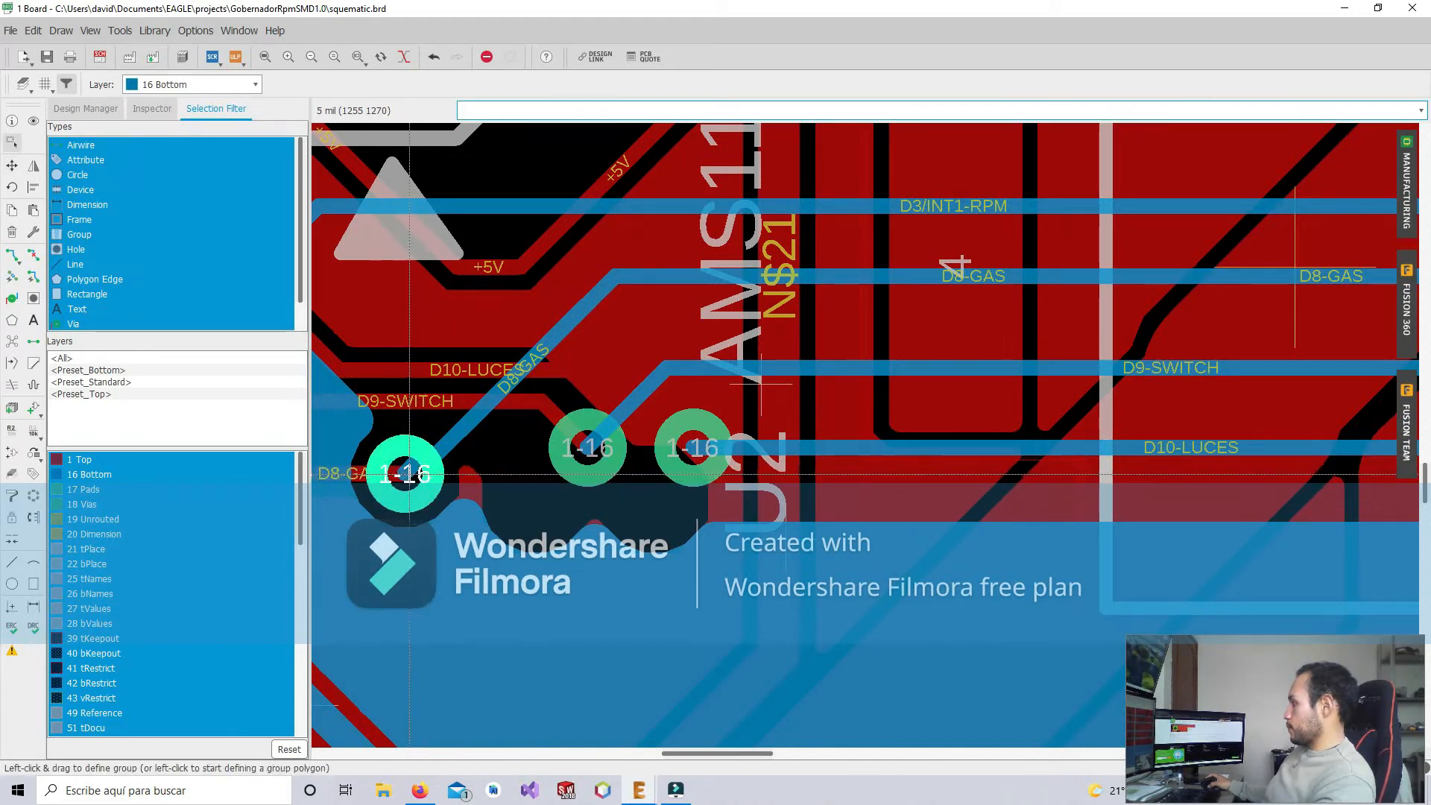
{"action": "left_click", "coordinate": [425, 477]}
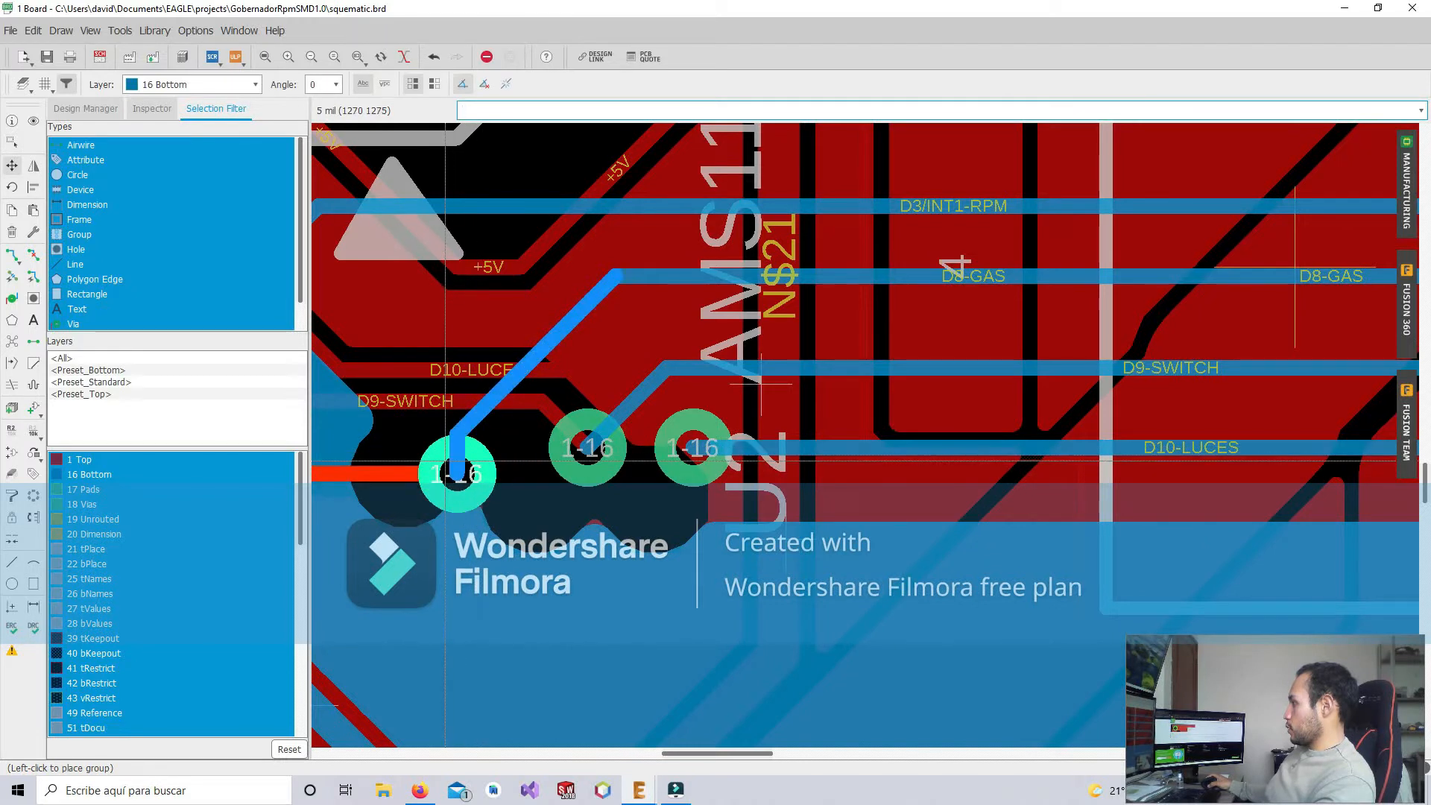
{"action": "left_click", "coordinate": [470, 460]}
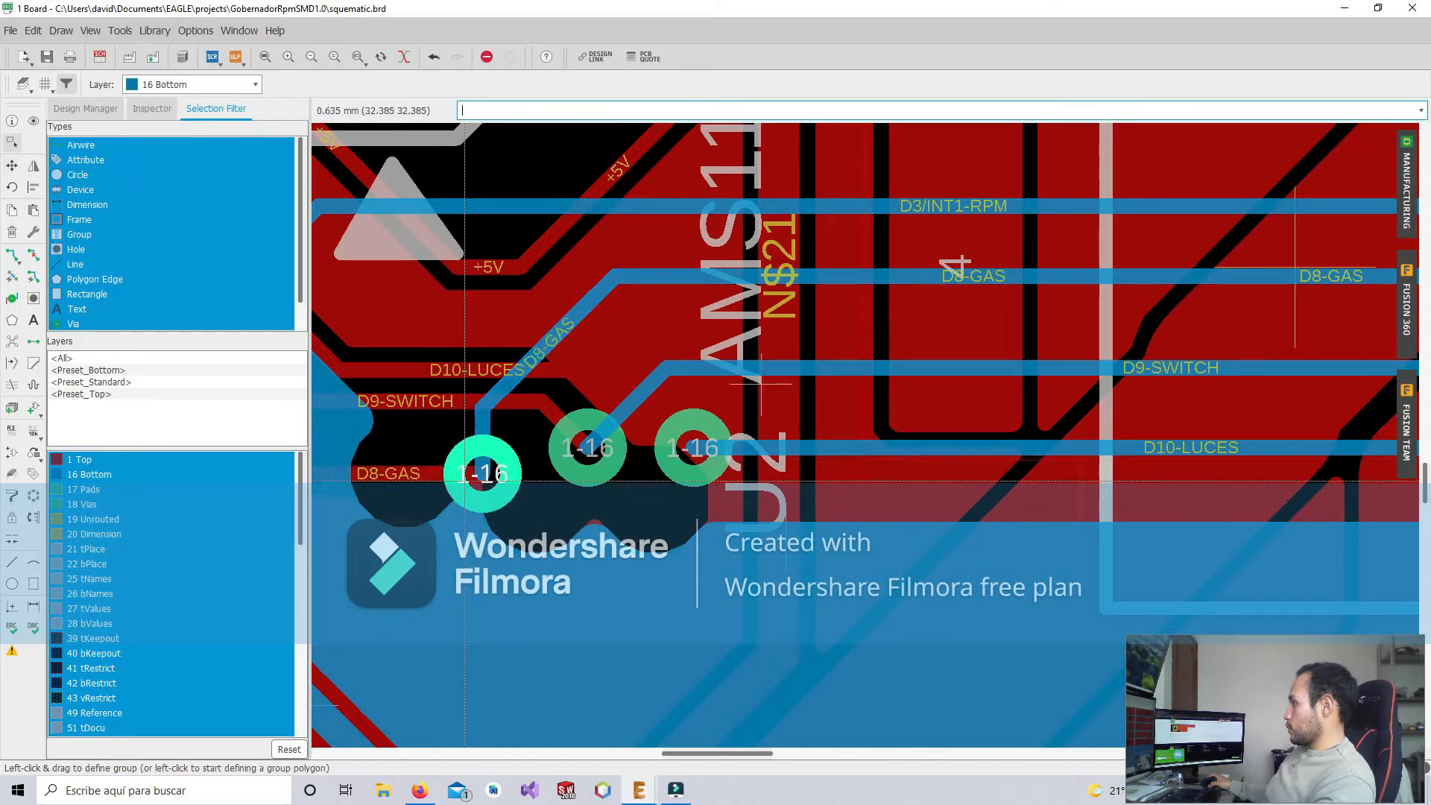
{"action": "scroll", "coordinate": [539, 484], "scroll_direction": "down", "scroll_amount": 2}
{"action": "scroll", "coordinate": [539, 484], "scroll_direction": "down", "scroll_amount": 2}
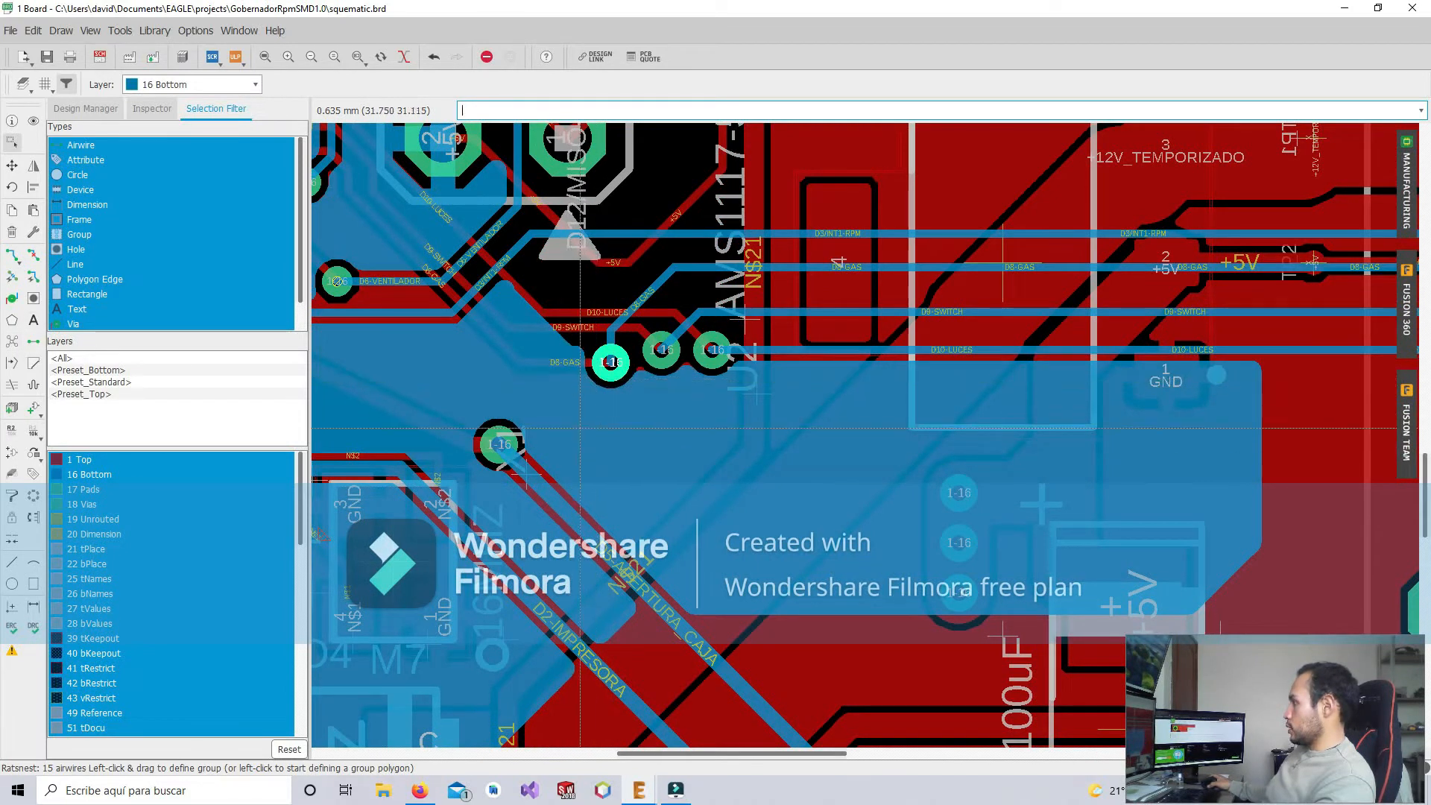
Move the D5-APERTURA_CAJA via from X1 down beside the D2-IMPRESORA track, and recalculate the ratsnest and polygon fills
{"action": "scroll", "coordinate": [581, 428], "scroll_direction": "down", "scroll_amount": 3}
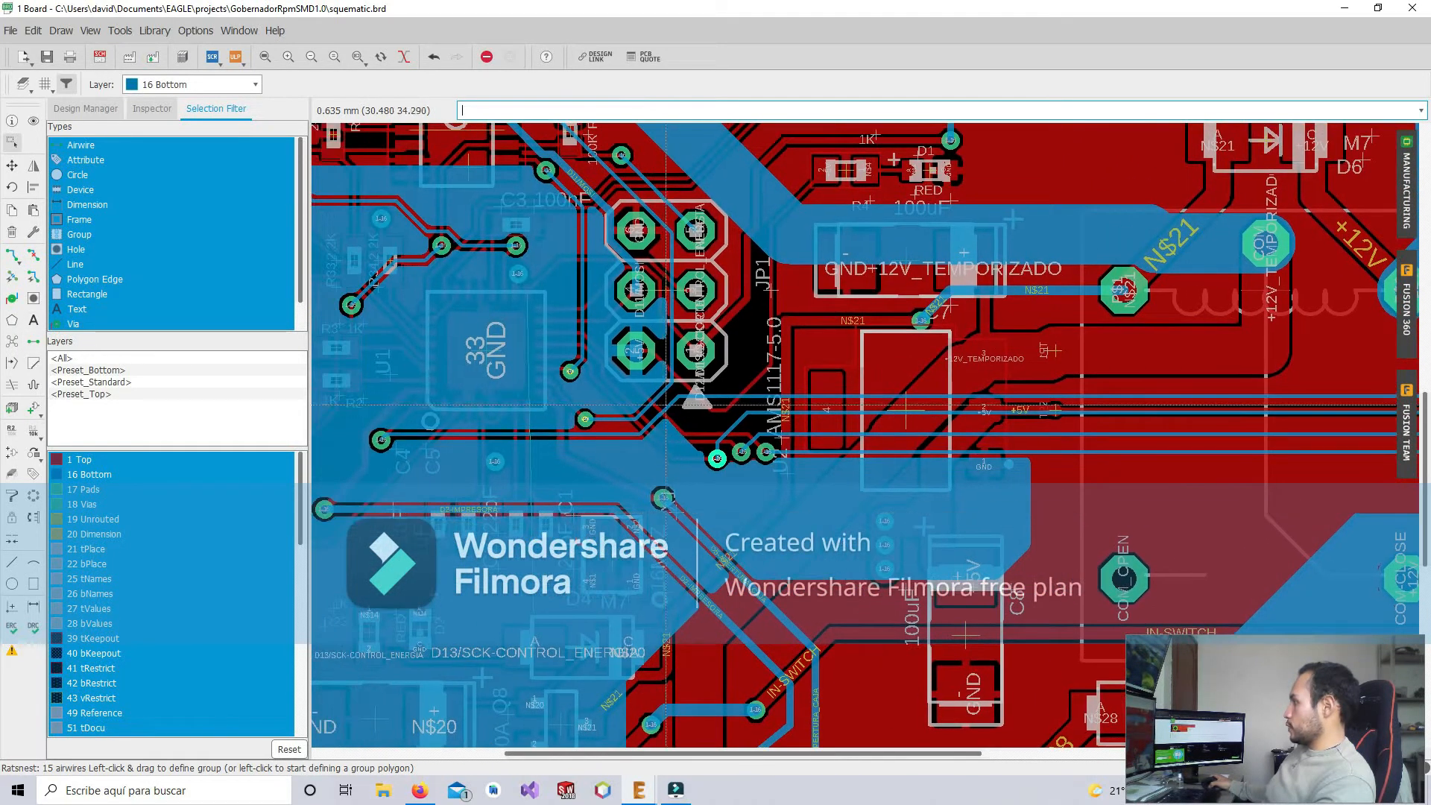
{"action": "middle_click_drag", "start_coordinate": [666, 379], "coordinate": [705, 427]}
{"action": "middle_click_drag", "start_coordinate": [804, 633], "coordinate": [813, 397]}
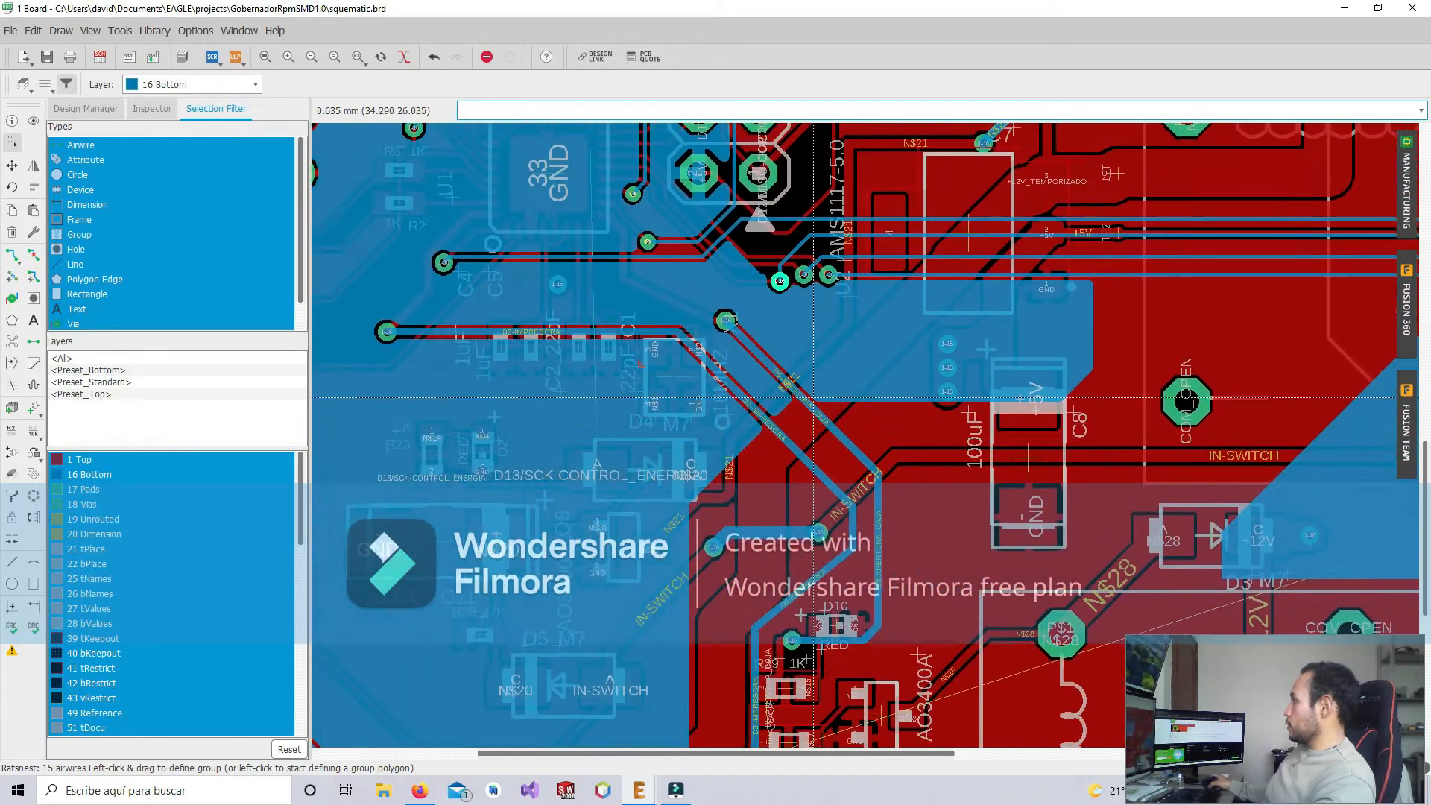
{"action": "scroll", "coordinate": [770, 299], "scroll_direction": "up", "scroll_amount": 5}
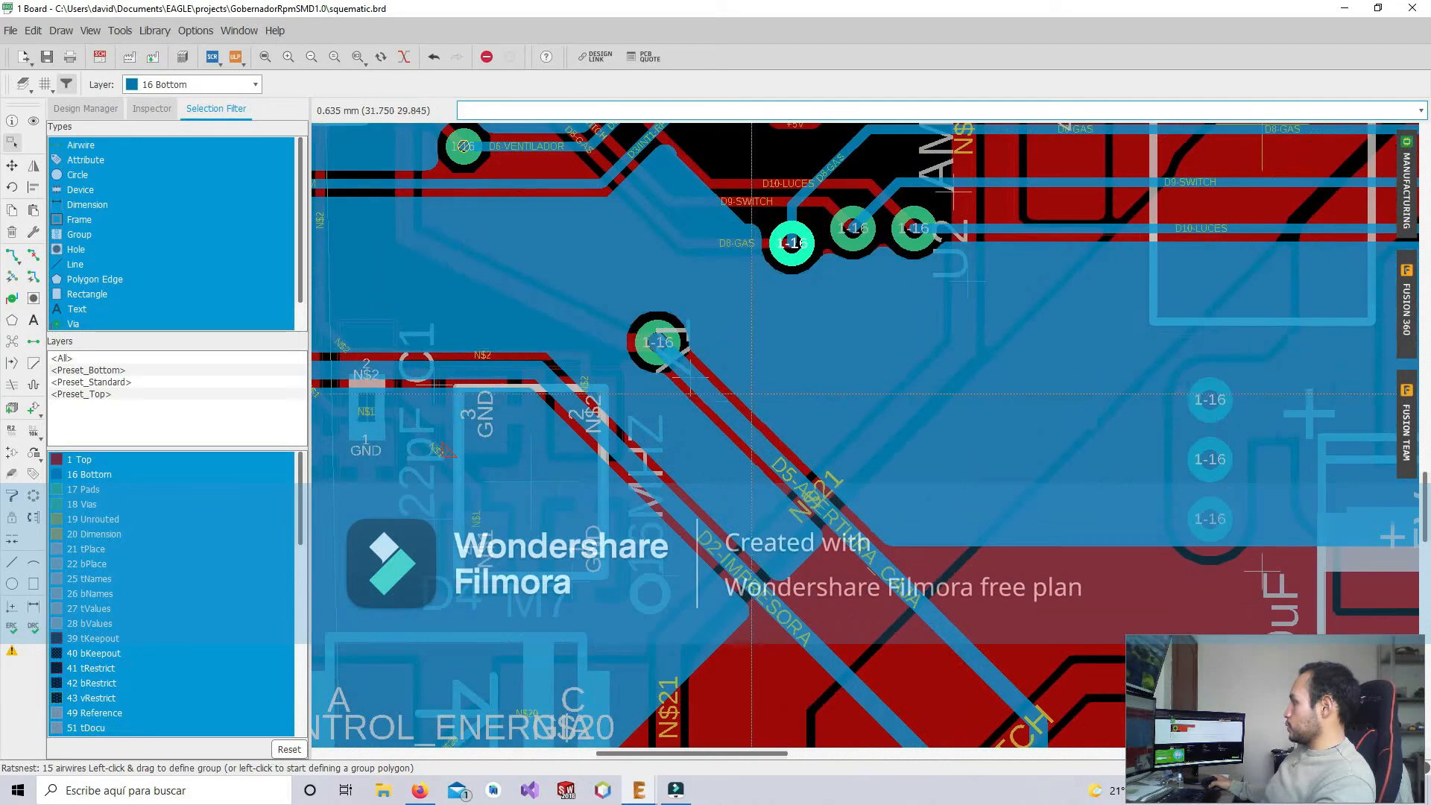
{"action": "left_click", "coordinate": [12, 165]}
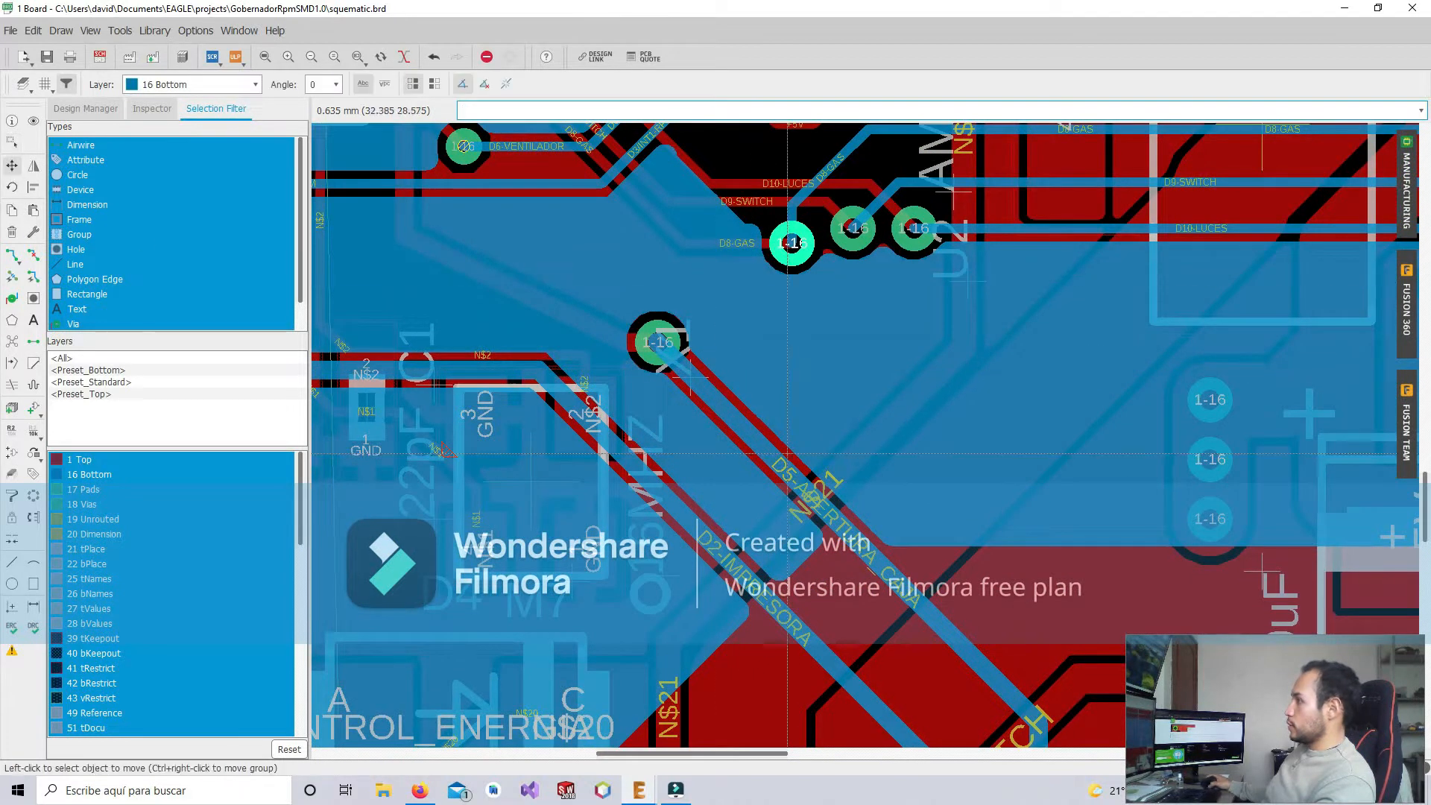
{"action": "left_click", "coordinate": [658, 345]}
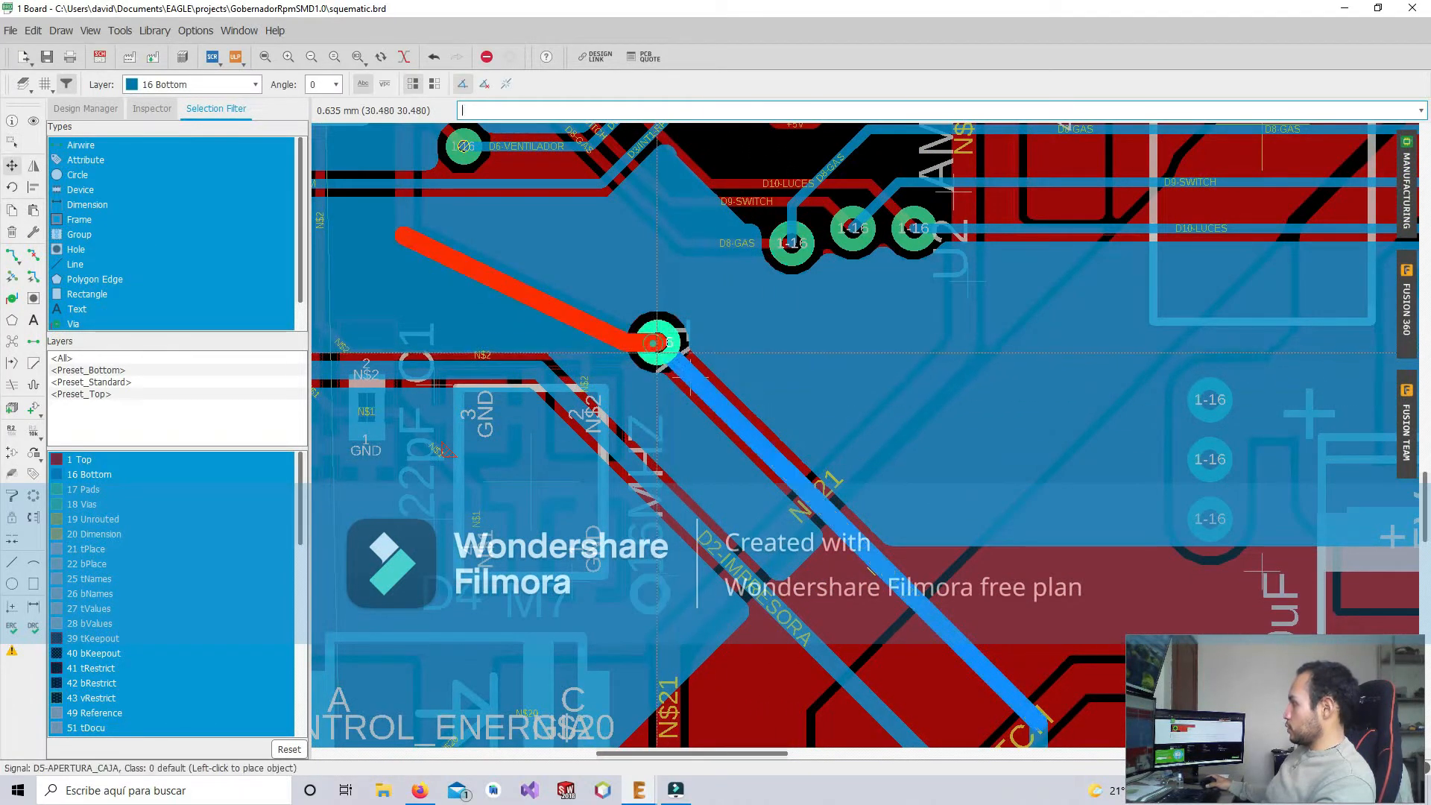
{"action": "left_click", "coordinate": [659, 343]}
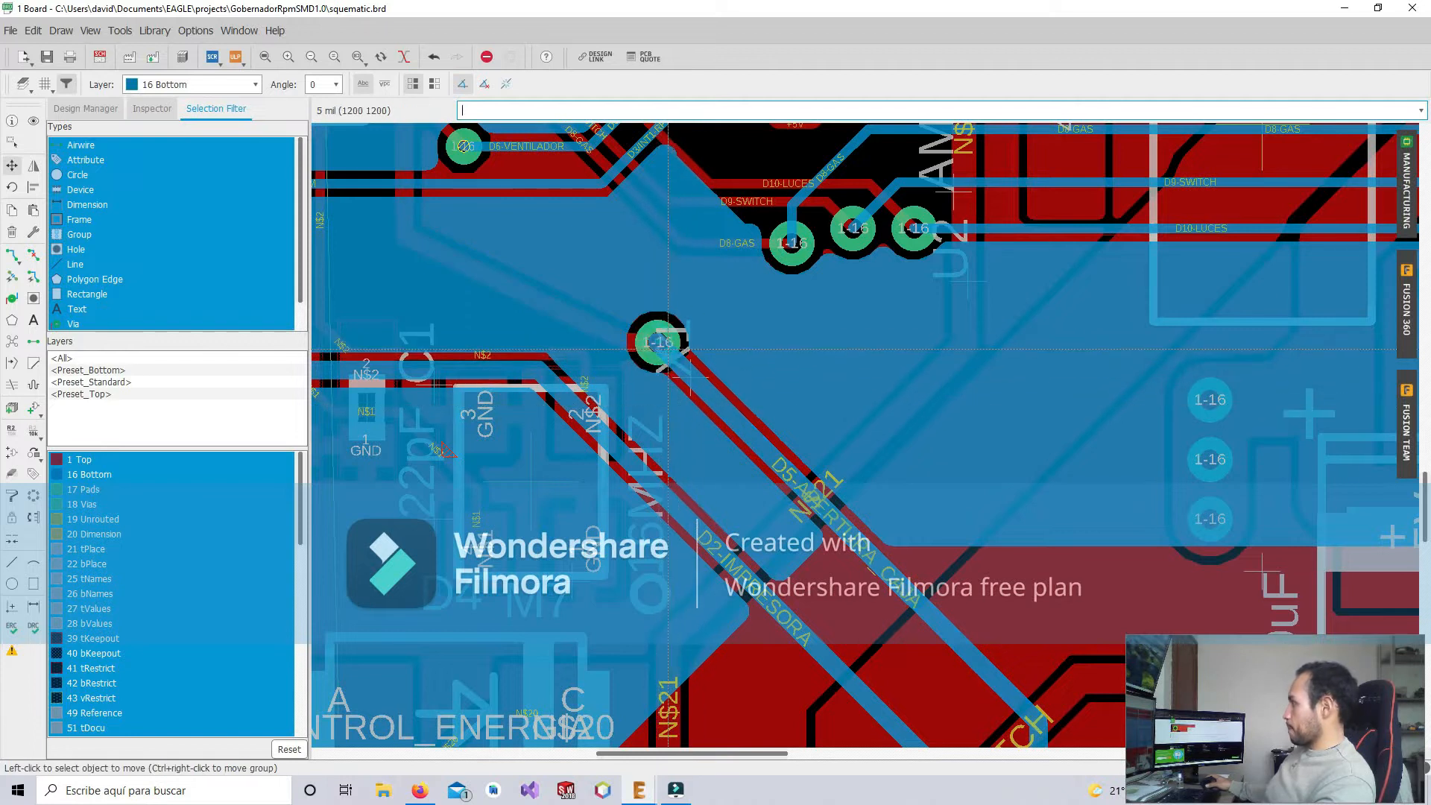
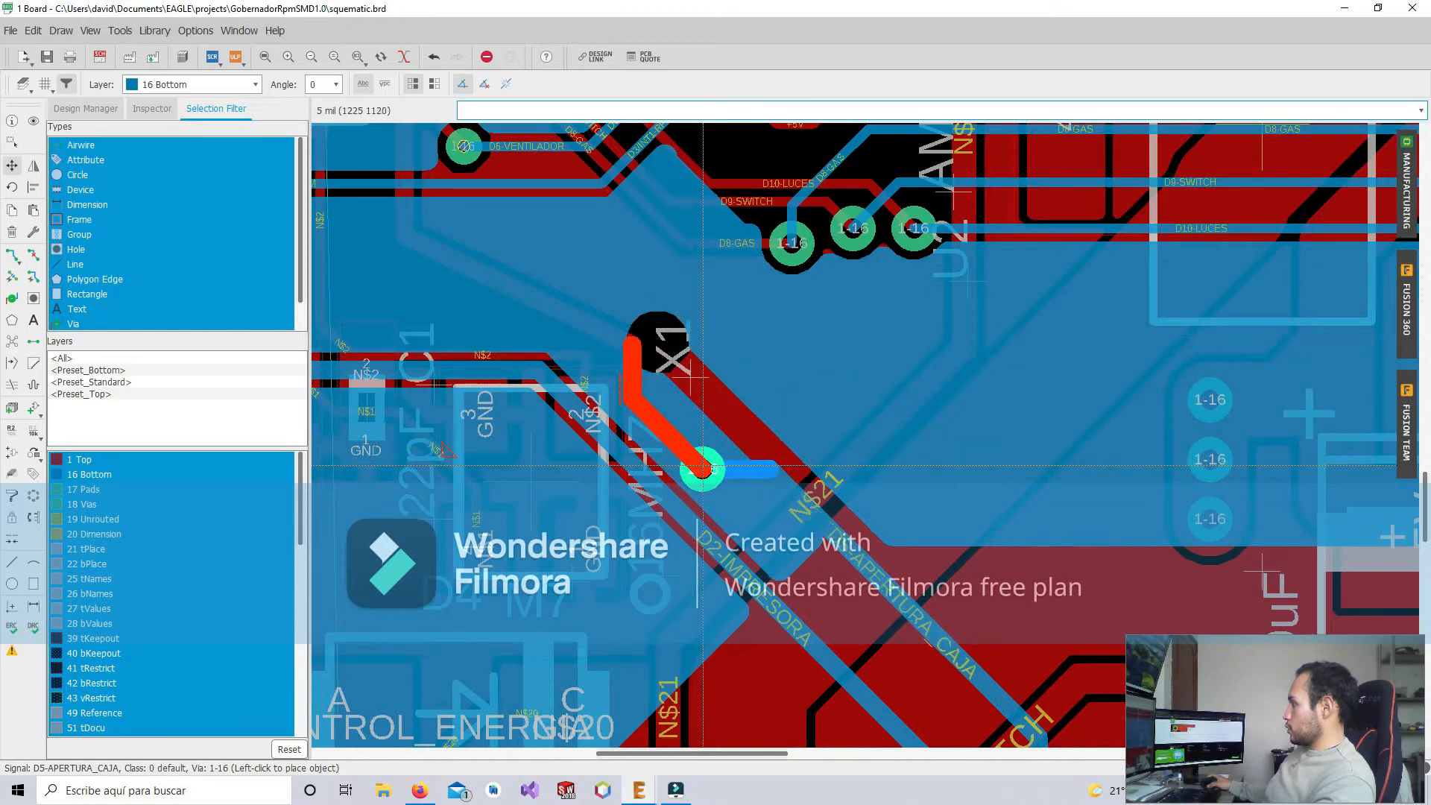
{"action": "scroll", "coordinate": [719, 478], "scroll_direction": "up", "scroll_amount": 3}
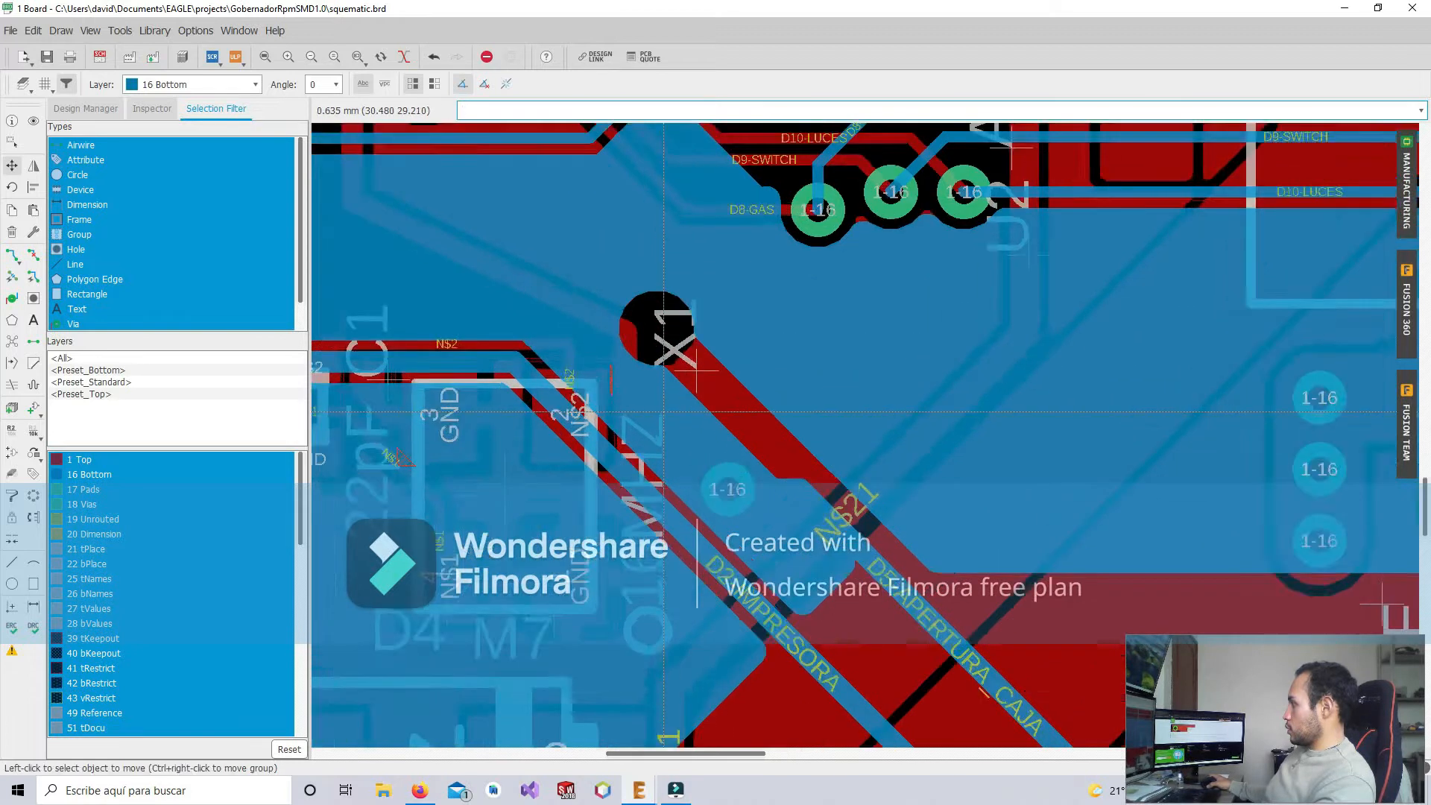
{"action": "key", "text": "Escape"}
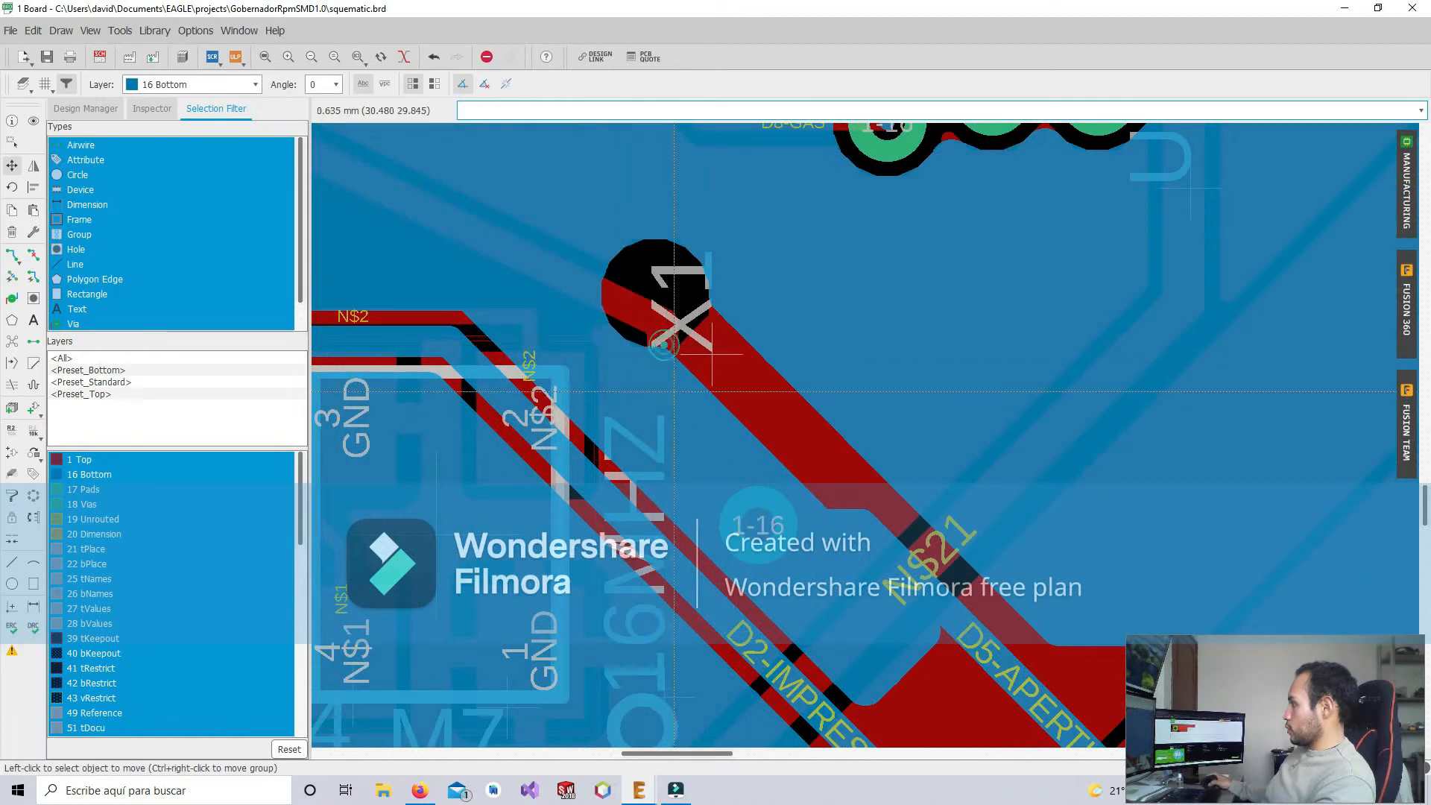
{"action": "left_click", "coordinate": [11, 346]}
{"action": "scroll", "coordinate": [853, 422], "scroll_direction": "down", "scroll_amount": 5}
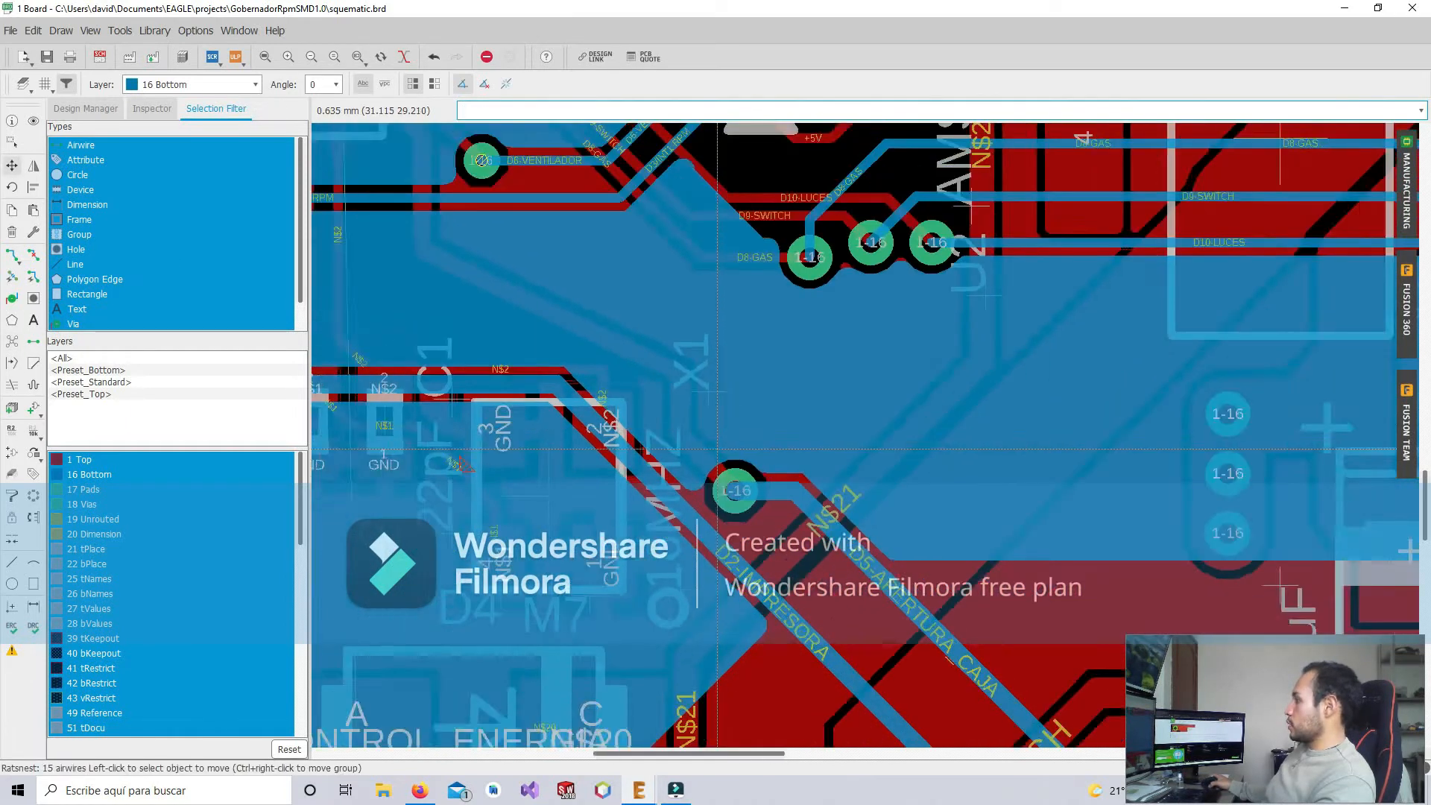
Examine the Bottom +5V polygon's fill from below U1 down to the nine-pin connector at the board's lower edge
{"action": "middle_click_drag", "start_coordinate": [773, 319], "coordinate": [903, 352]}
{"action": "middle_click_drag", "start_coordinate": [846, 412], "coordinate": [1011, 367]}
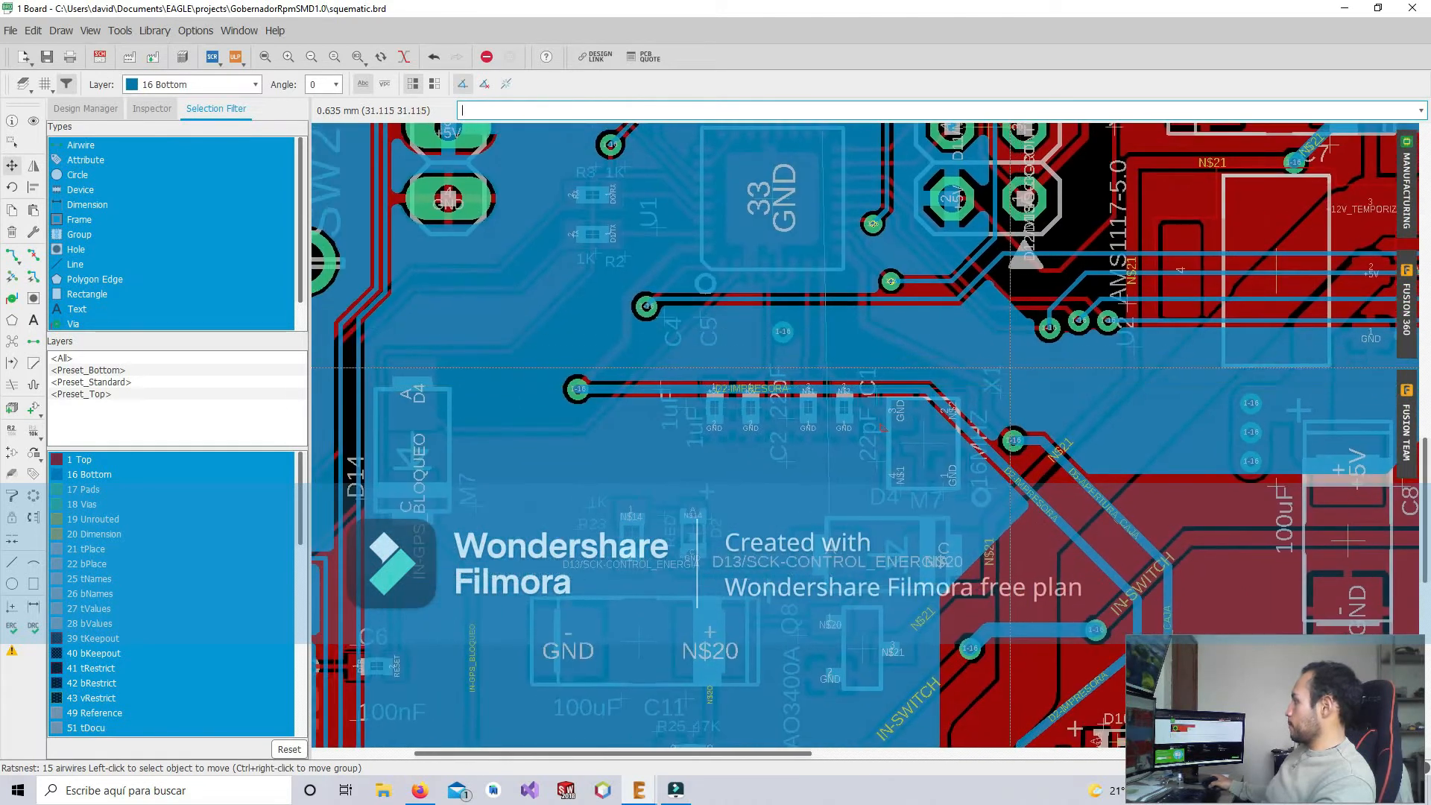
{"action": "middle_click_drag", "start_coordinate": [664, 410], "coordinate": [652, 362]}
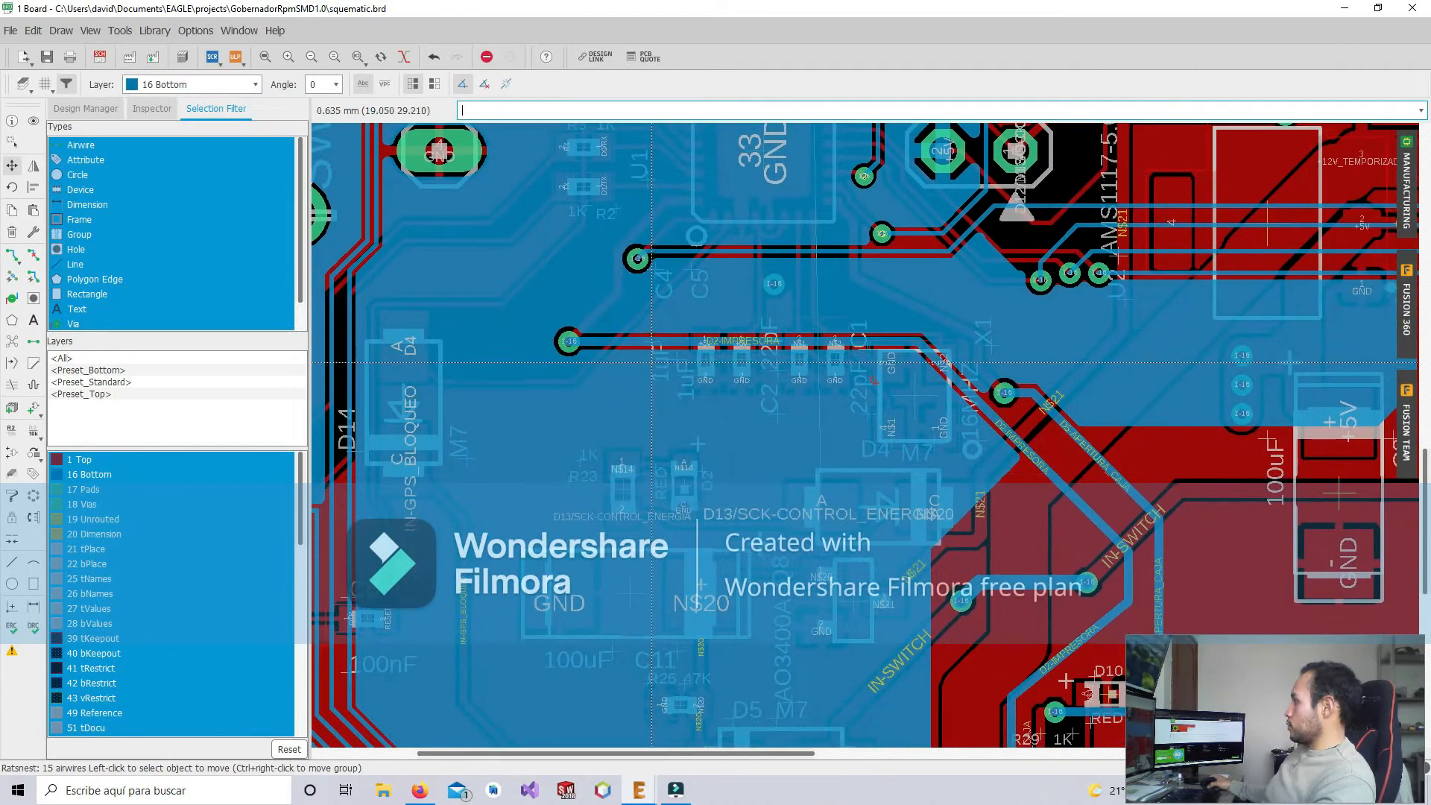
{"action": "scroll", "coordinate": [664, 606], "scroll_direction": "down", "scroll_amount": 2}
{"action": "middle_click_drag", "start_coordinate": [665, 607], "coordinate": [754, 406]}
{"action": "scroll", "coordinate": [653, 394], "scroll_direction": "down", "scroll_amount": 2}
{"action": "middle_click_drag", "start_coordinate": [755, 583], "coordinate": [751, 519]}
{"action": "scroll", "coordinate": [730, 511], "scroll_direction": "up", "scroll_amount": 2}
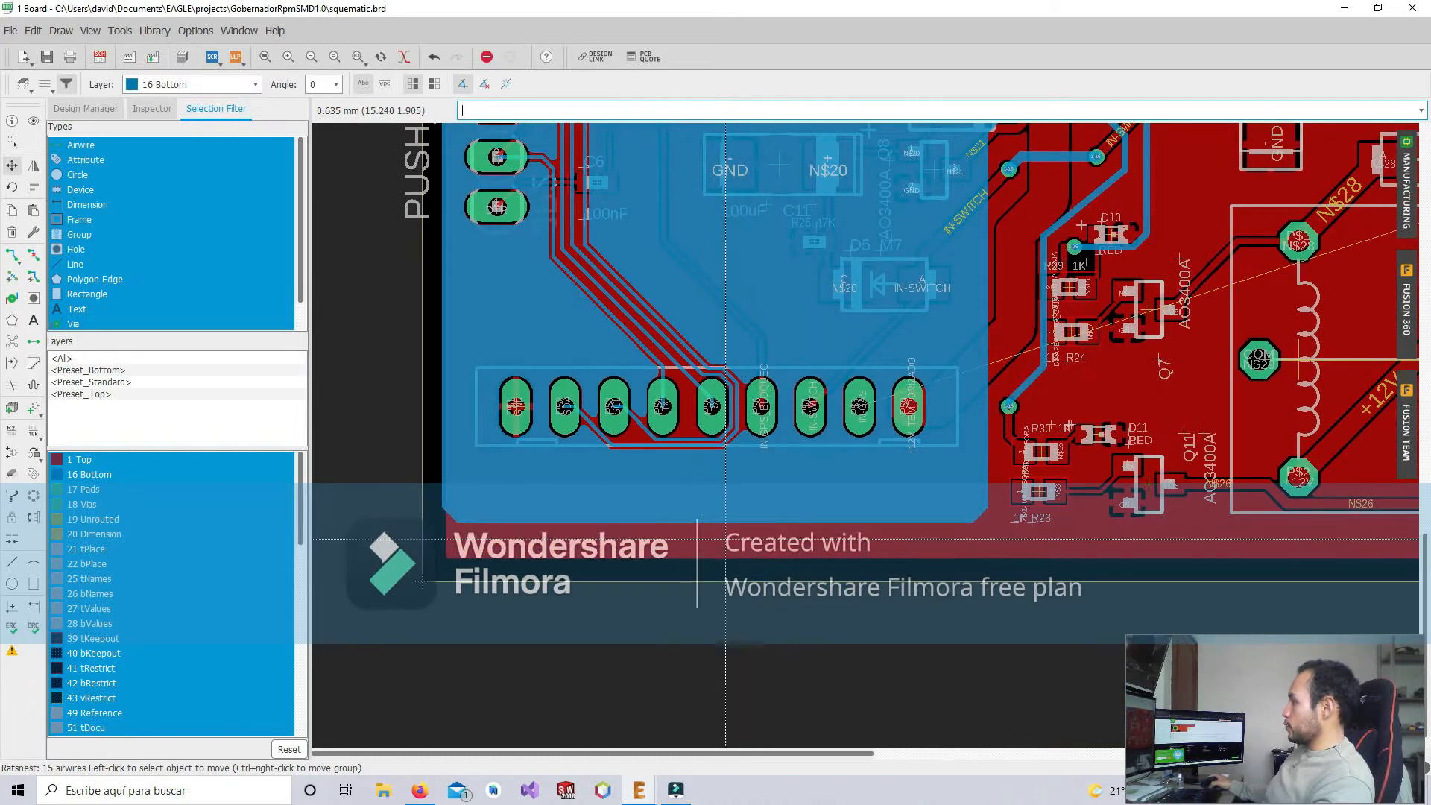
{"action": "scroll", "coordinate": [726, 536], "scroll_direction": "up", "scroll_amount": 1}
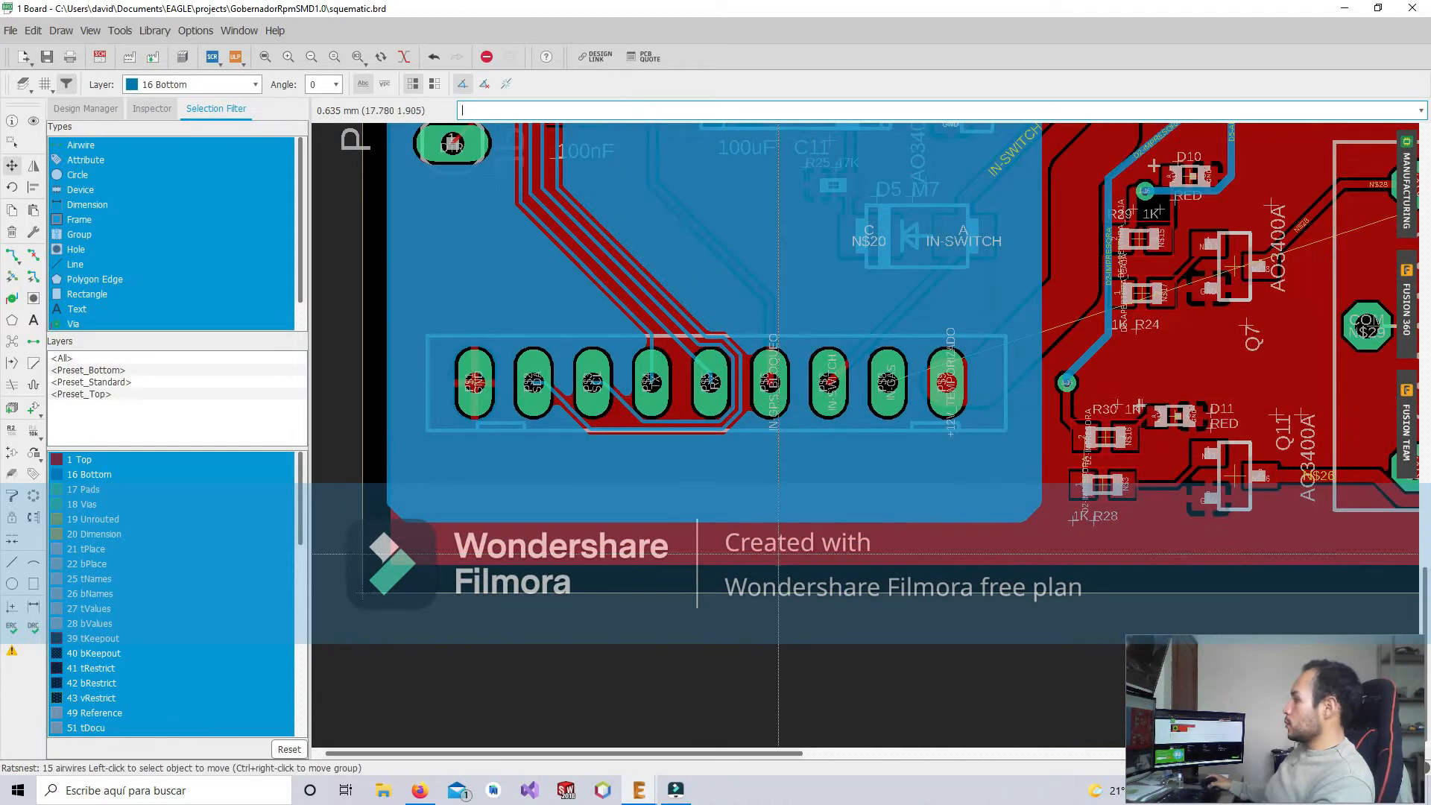
Move the +5V polygon's lower edge up to the centres of the nine-pin connector's pads, and recalculate the fills
{"action": "left_click", "coordinate": [771, 521]}
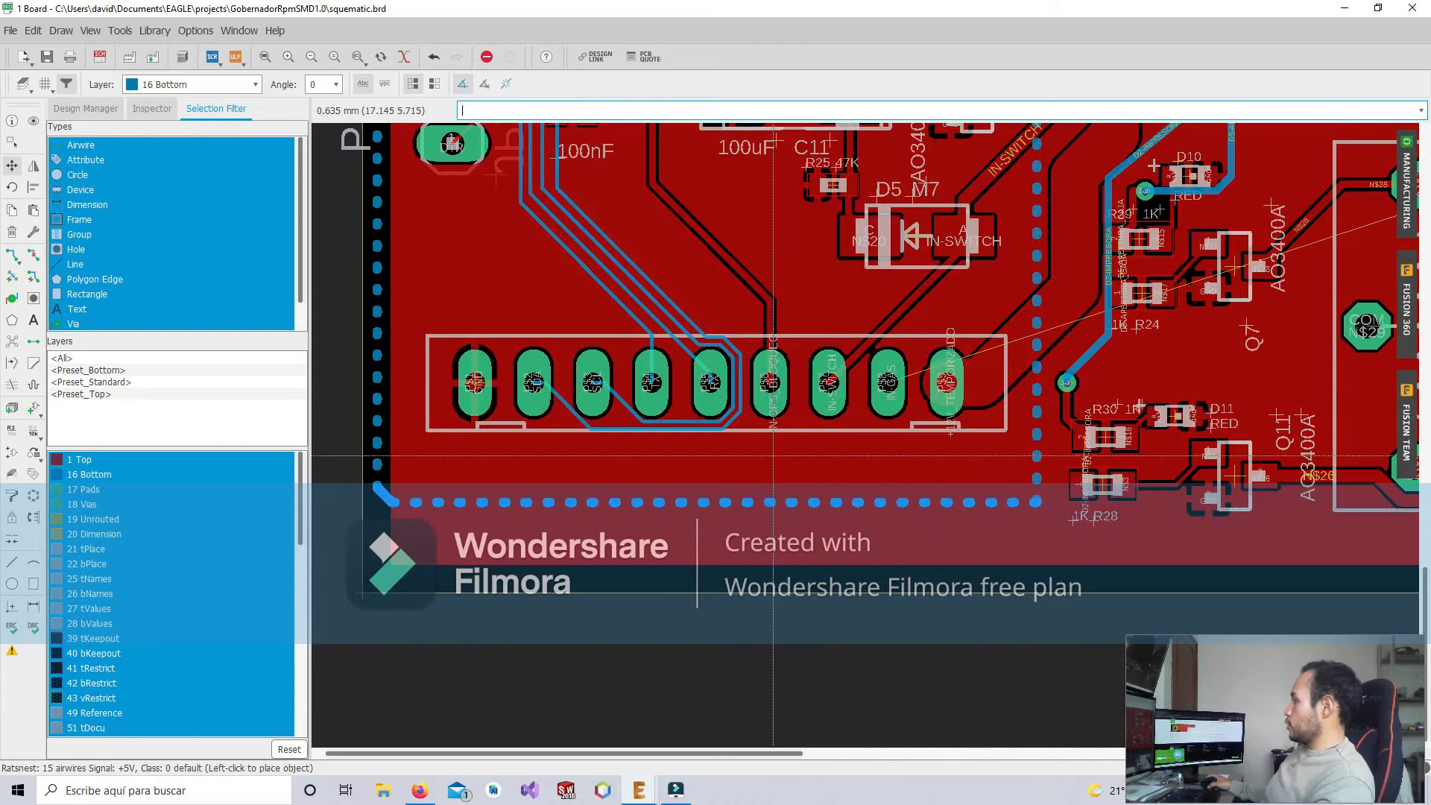
{"action": "left_click", "coordinate": [765, 481]}
{"action": "left_click", "coordinate": [771, 488]}
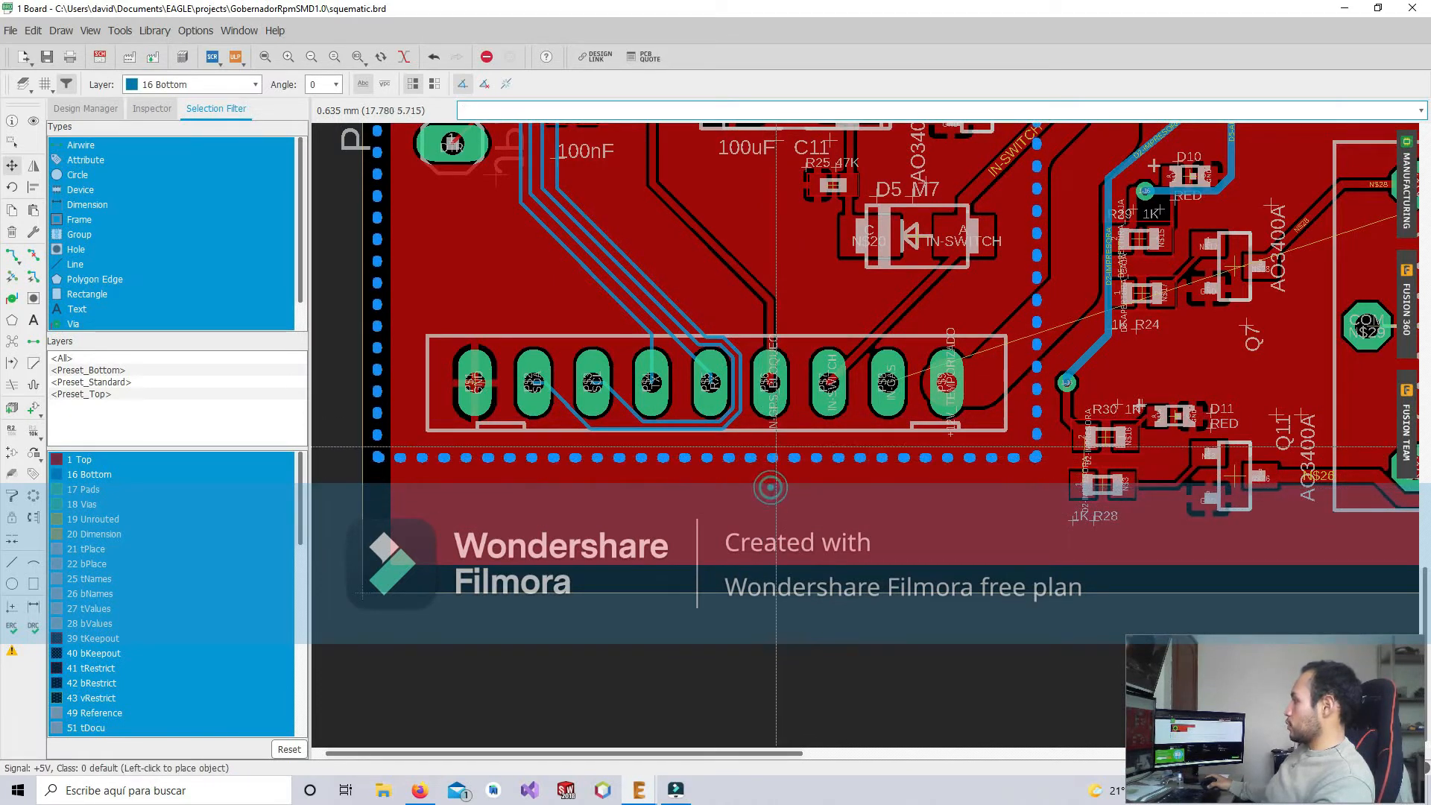
{"action": "left_click", "coordinate": [784, 383]}
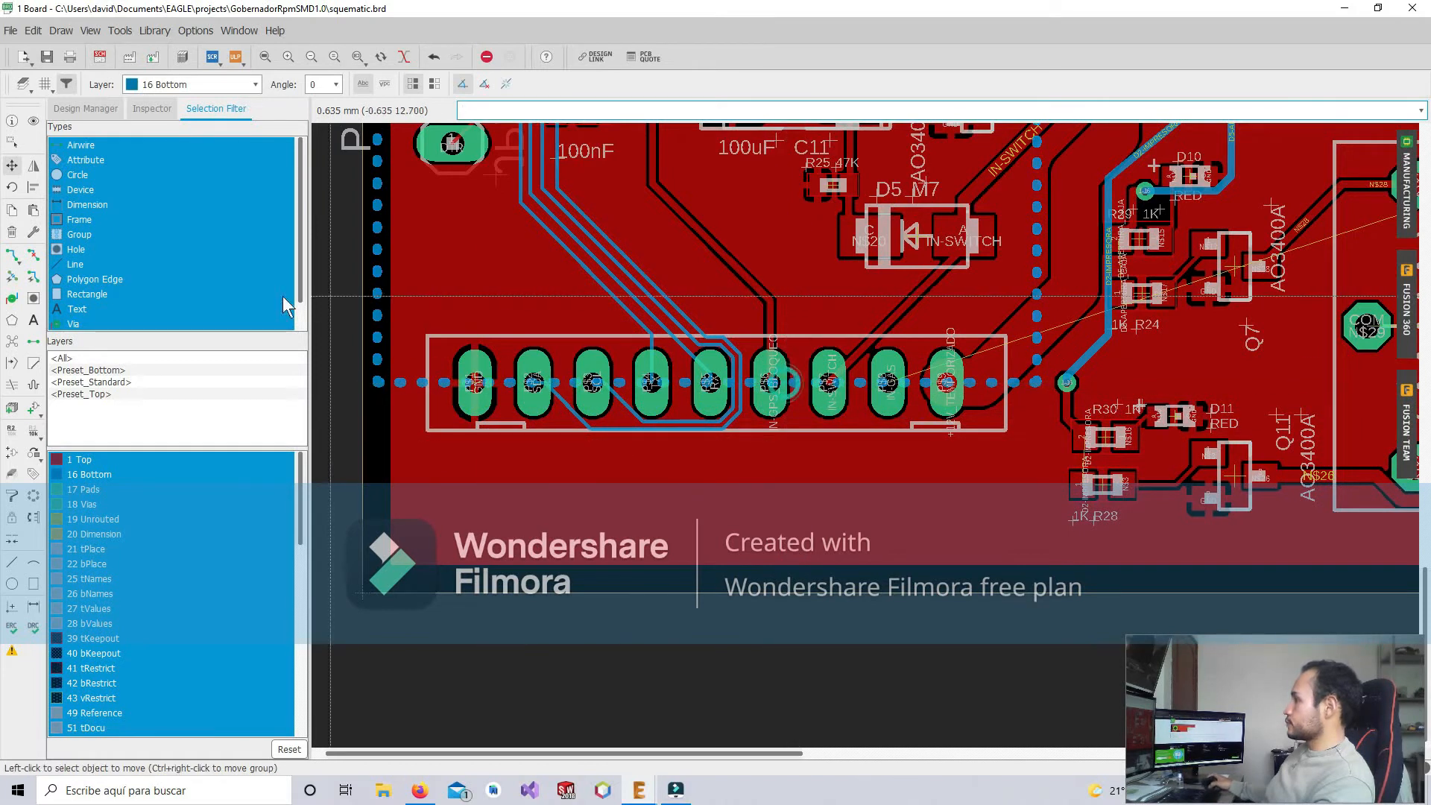
{"action": "left_click", "coordinate": [14, 343]}
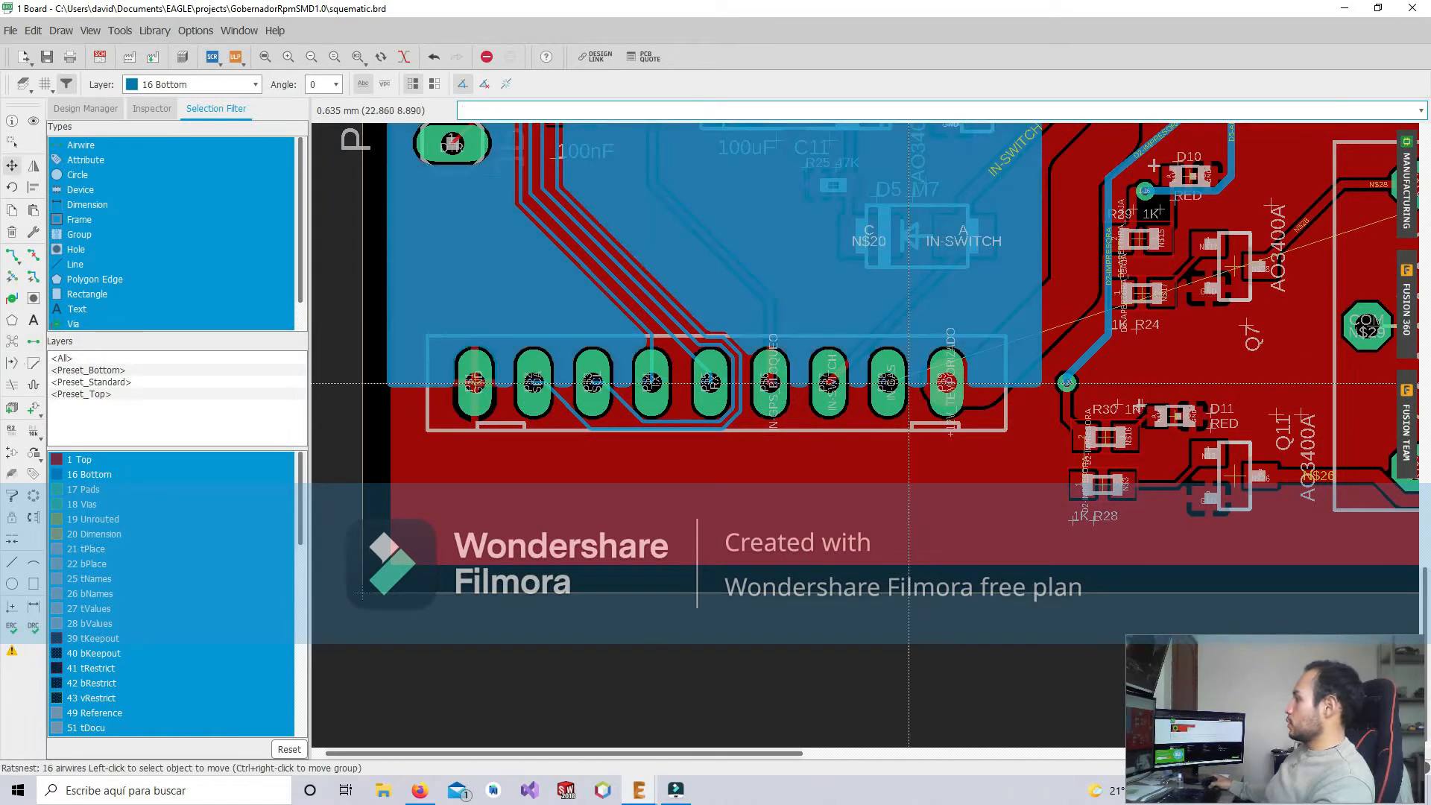
Examine the recalculated Bottom +5V fill around U1, JP3, SW2, the five-pin connector and the nine-pin connector
{"action": "scroll", "coordinate": [815, 554], "scroll_direction": "down", "scroll_amount": 3}
{"action": "scroll", "coordinate": [726, 590], "scroll_direction": "down", "scroll_amount": 1}
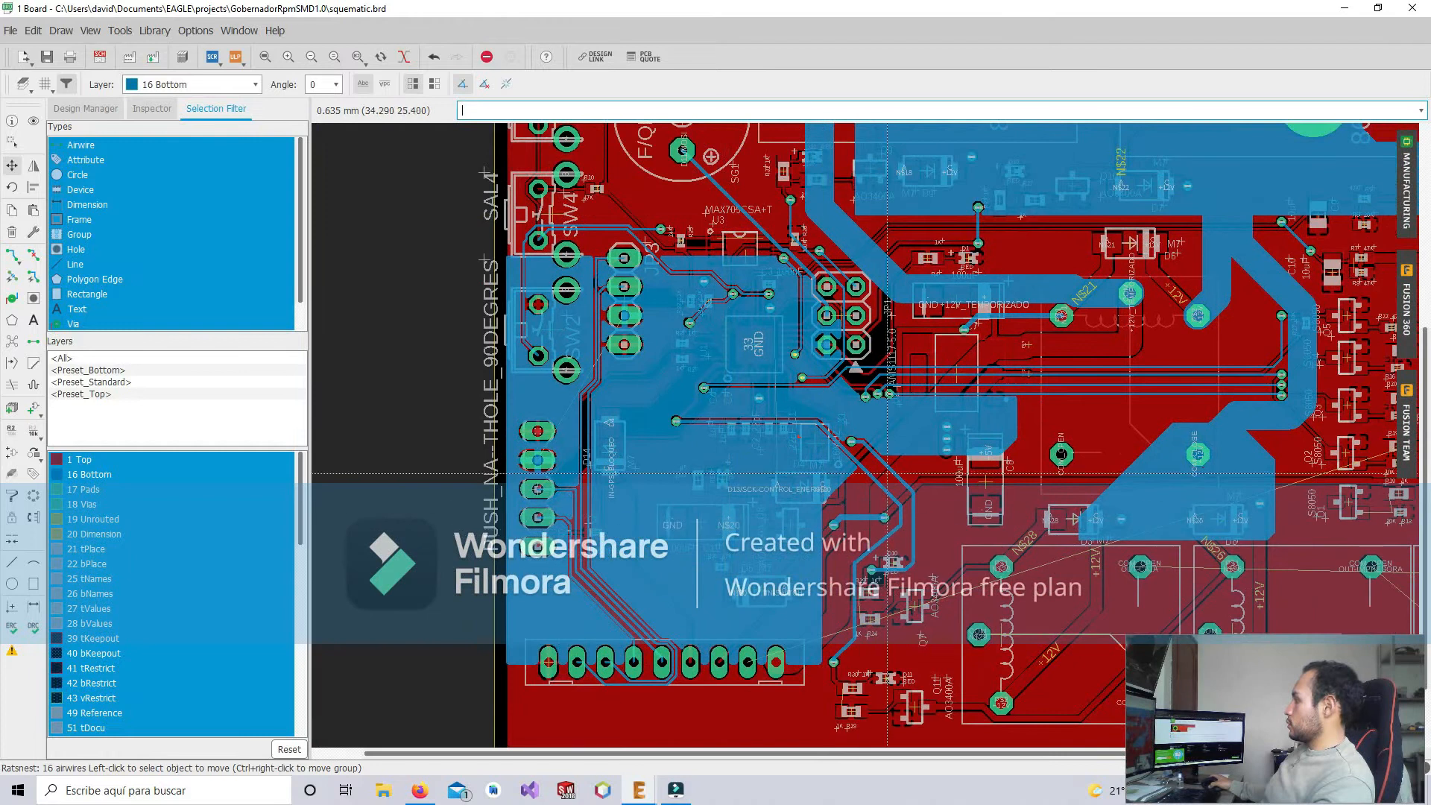
{"action": "scroll", "coordinate": [844, 453], "scroll_direction": "up", "scroll_amount": 3}
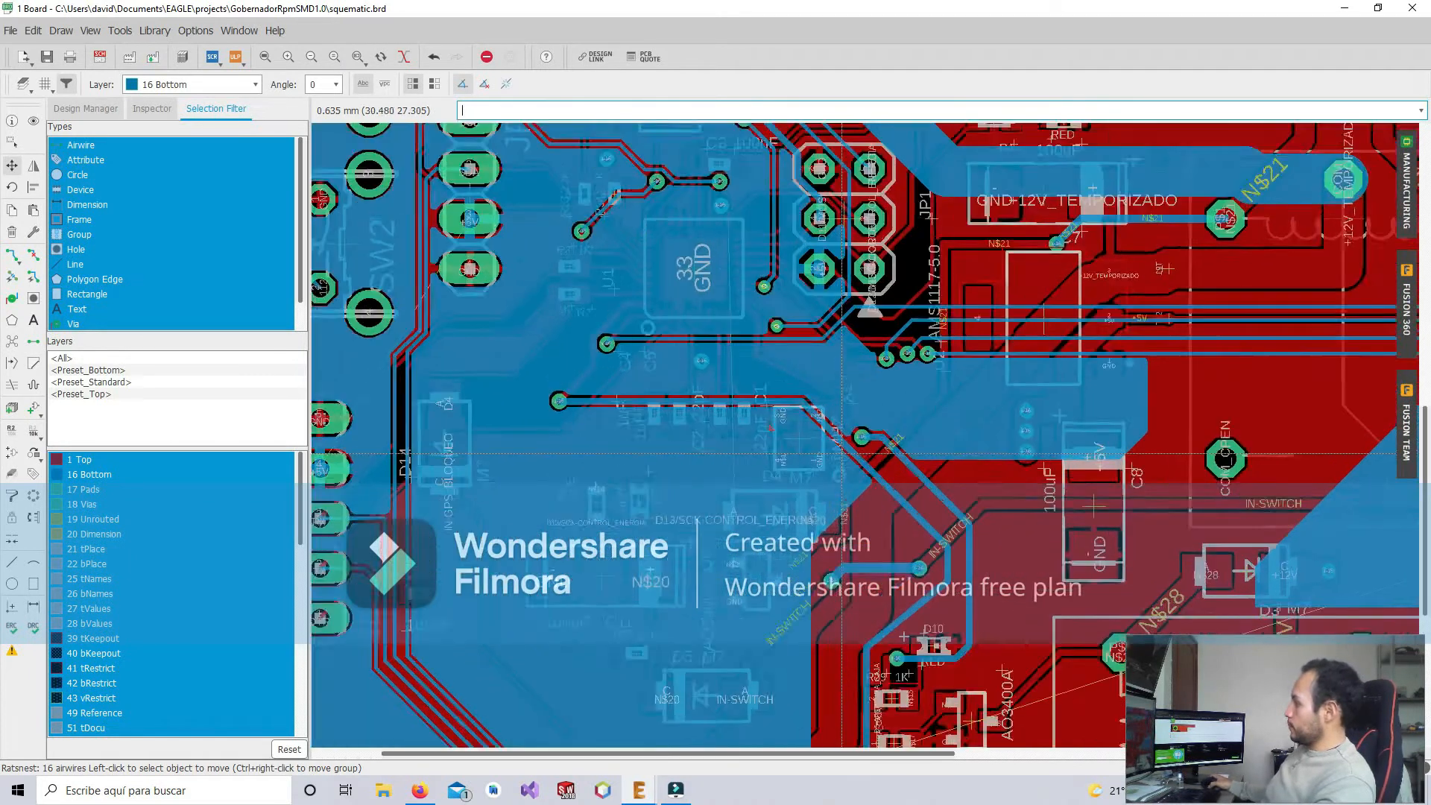
{"action": "scroll", "coordinate": [843, 453], "scroll_direction": "up", "scroll_amount": 1}
{"action": "middle_click_drag", "start_coordinate": [608, 360], "coordinate": [637, 504]}
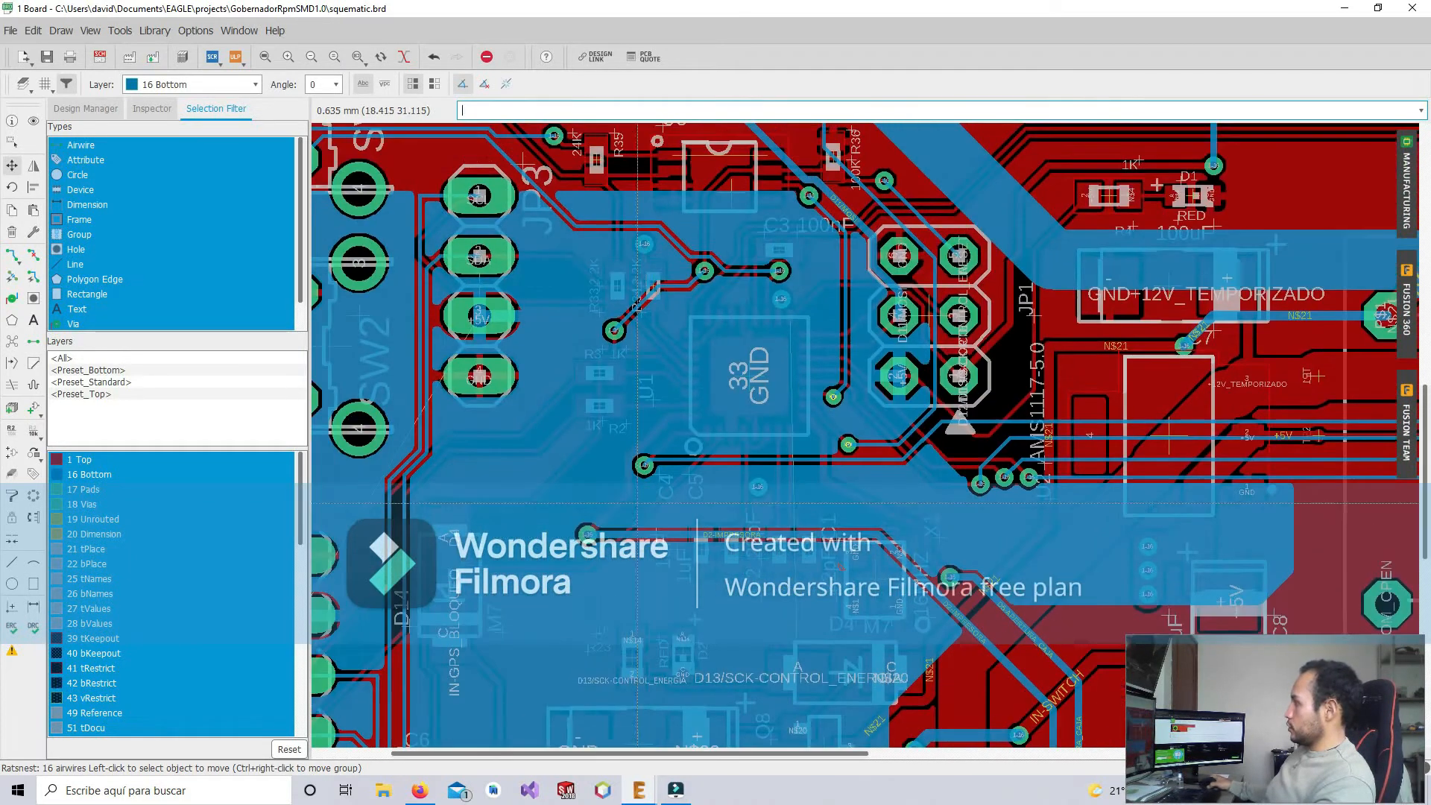
{"action": "scroll", "coordinate": [664, 492], "scroll_direction": "down", "scroll_amount": 8}
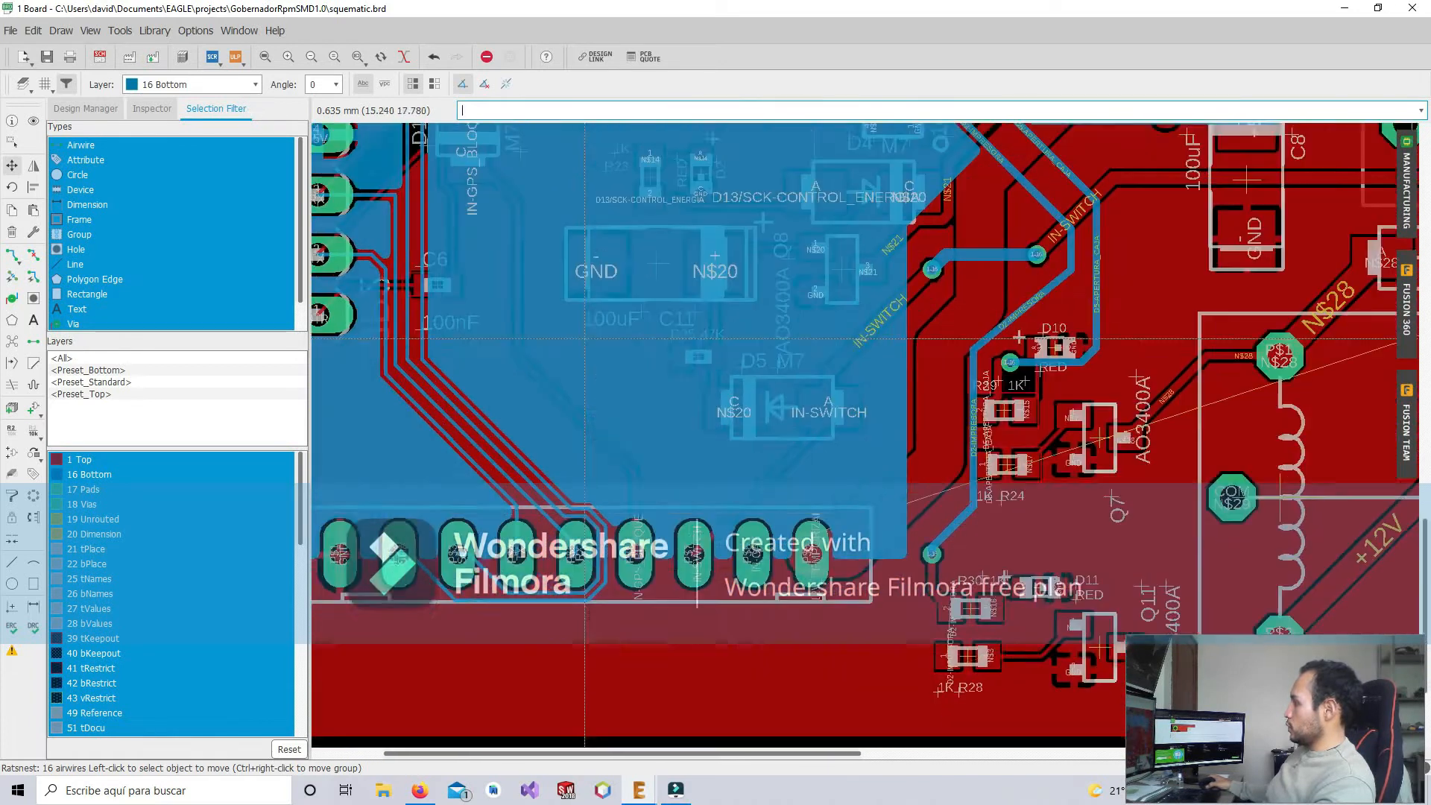
{"action": "middle_click_drag", "start_coordinate": [566, 420], "coordinate": [849, 541]}
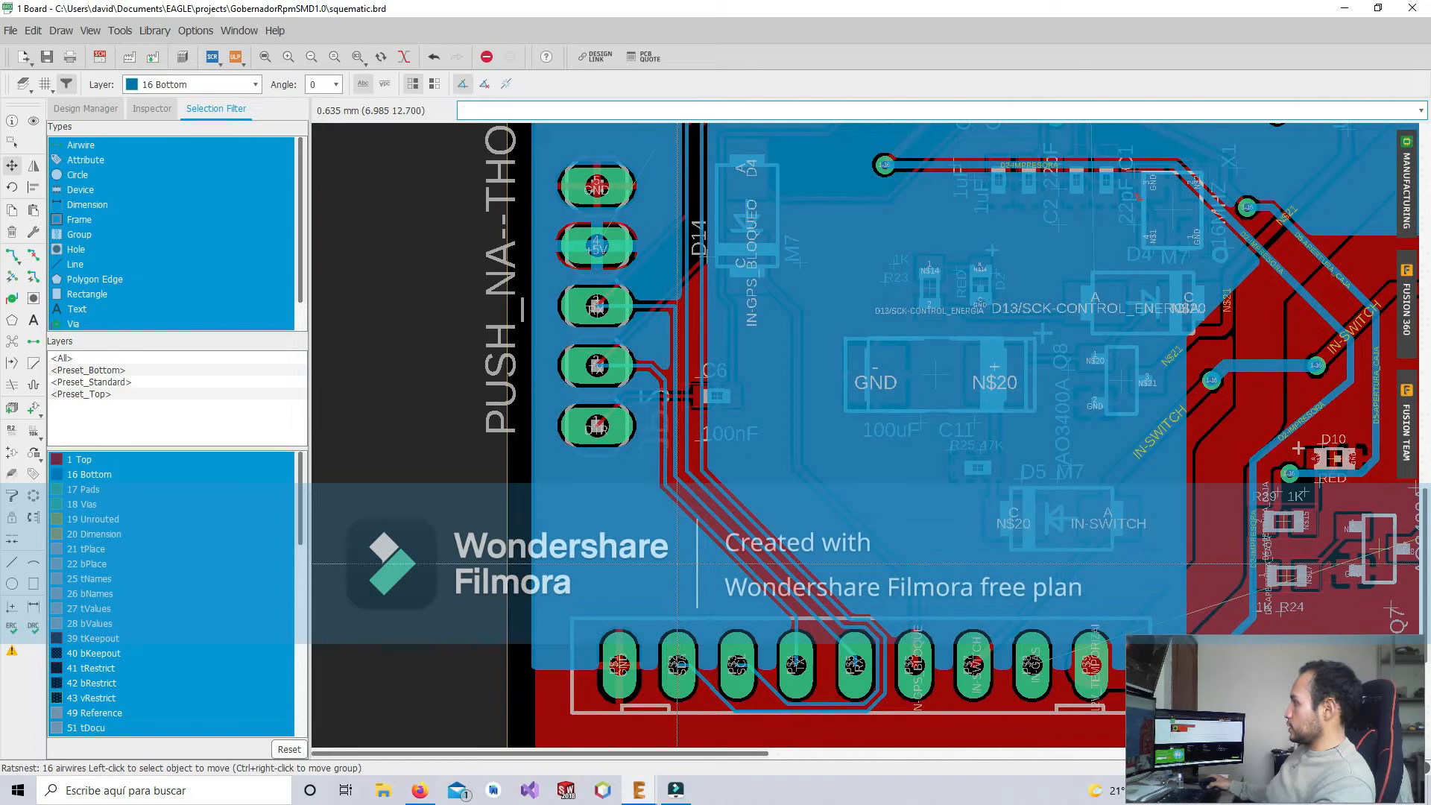
{"action": "scroll", "coordinate": [677, 564], "scroll_direction": "up", "scroll_amount": 10}
{"action": "scroll", "coordinate": [709, 480], "scroll_direction": "down", "scroll_amount": 2}
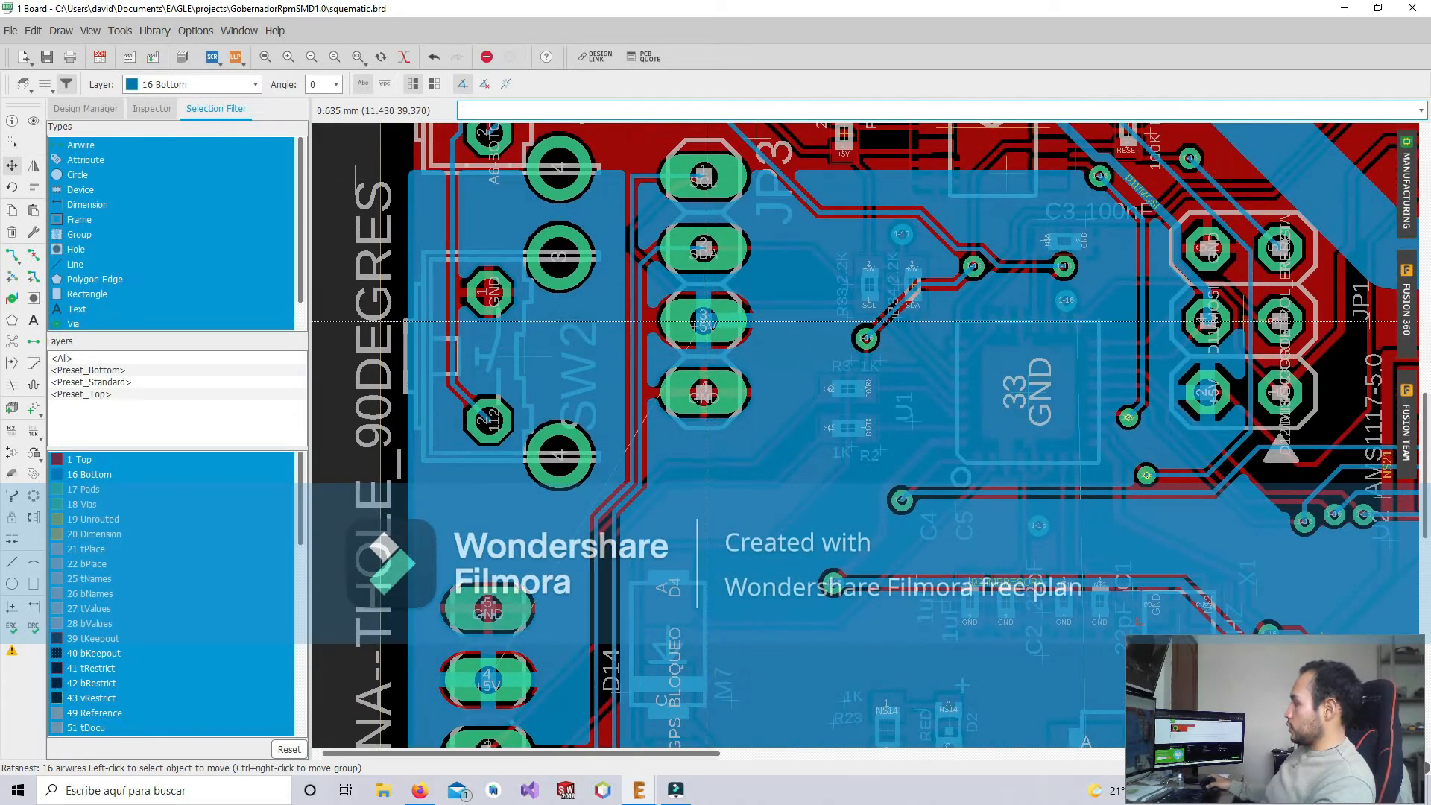
{"action": "scroll", "coordinate": [500, 597], "scroll_direction": "down", "scroll_amount": 2}
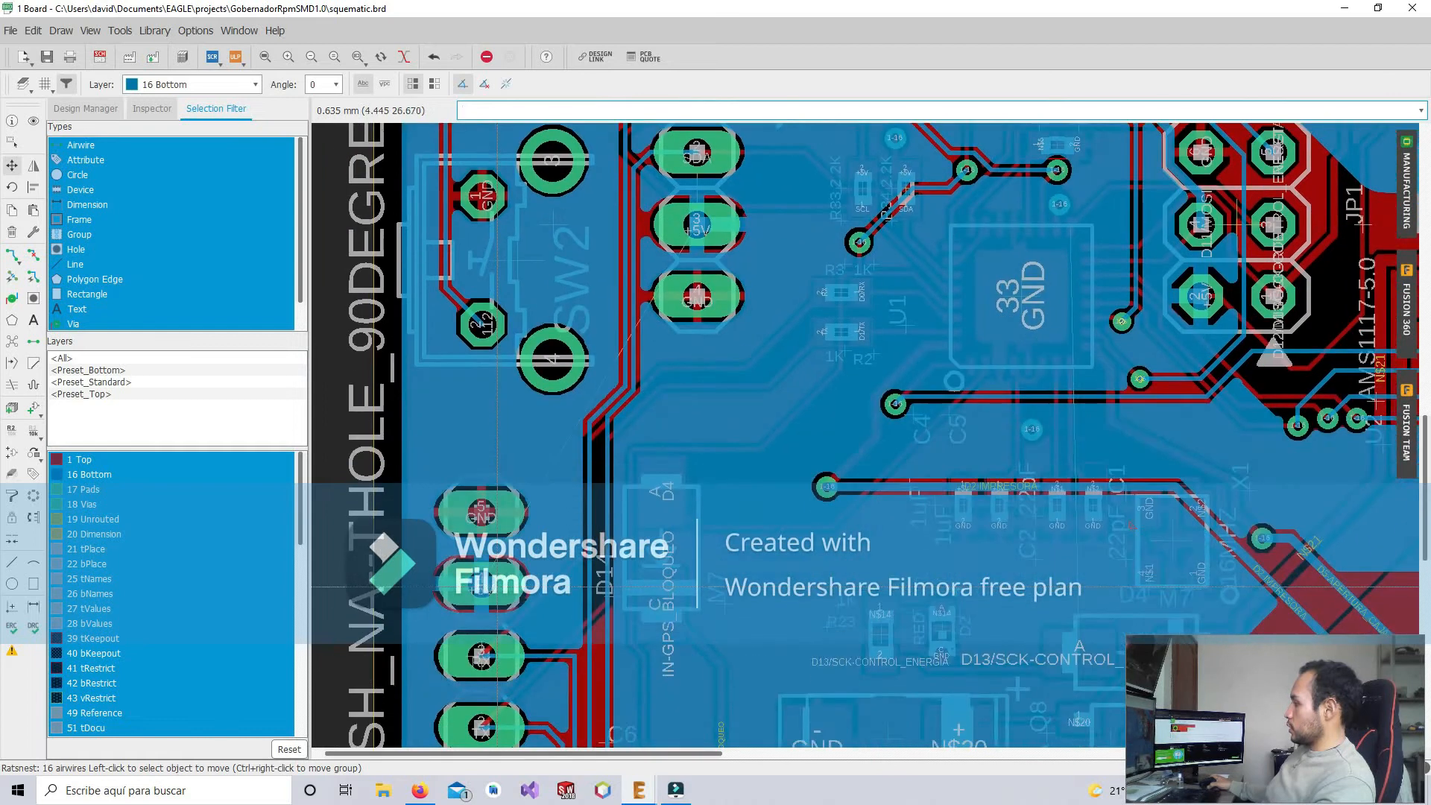
{"action": "middle_click_drag", "start_coordinate": [645, 552], "coordinate": [596, 284]}
{"action": "scroll", "coordinate": [597, 283], "scroll_direction": "down", "scroll_amount": 1}
{"action": "middle_click_drag", "start_coordinate": [689, 656], "coordinate": [659, 428]}
{"action": "scroll", "coordinate": [659, 428], "scroll_direction": "down", "scroll_amount": 1}
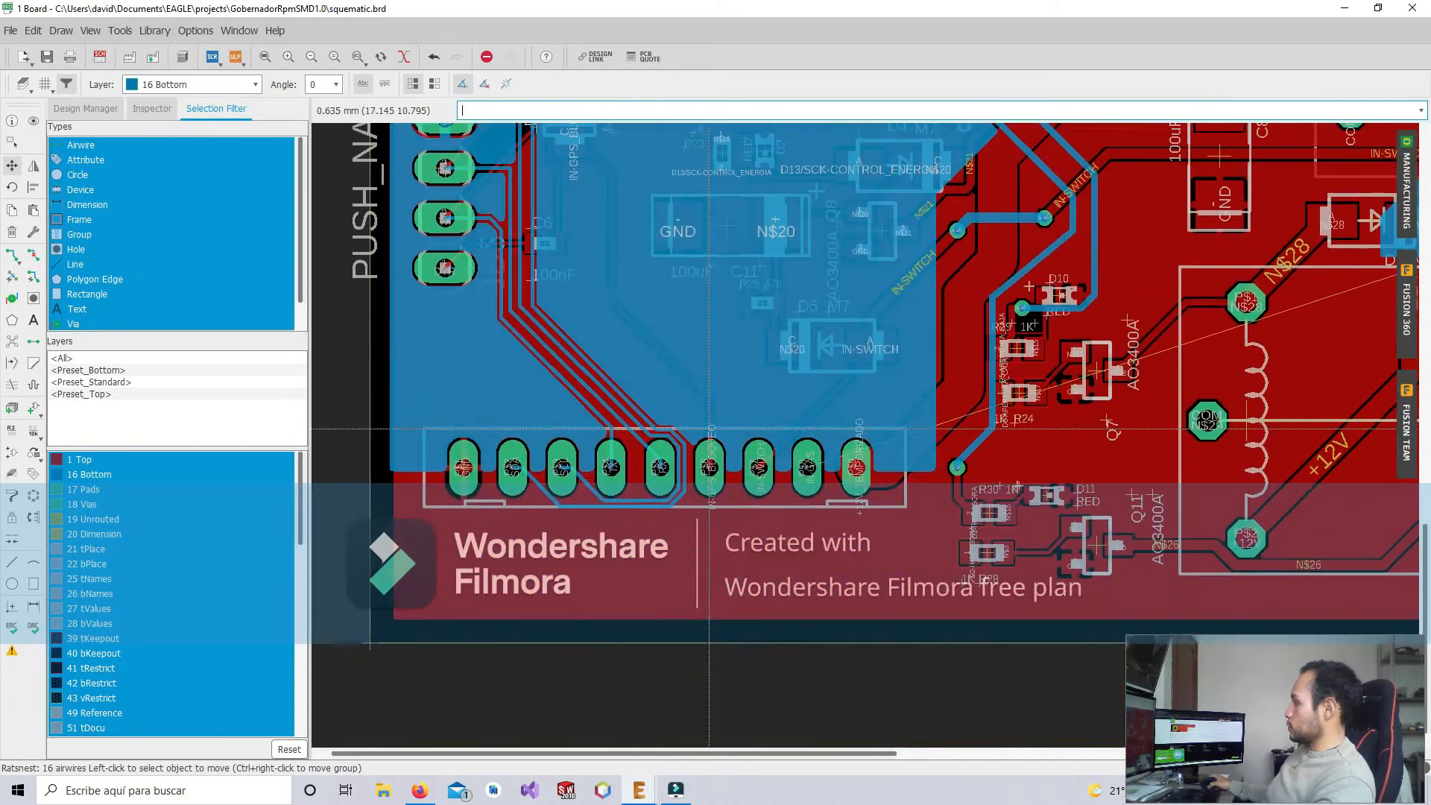
{"action": "left_click", "coordinate": [14, 172]}
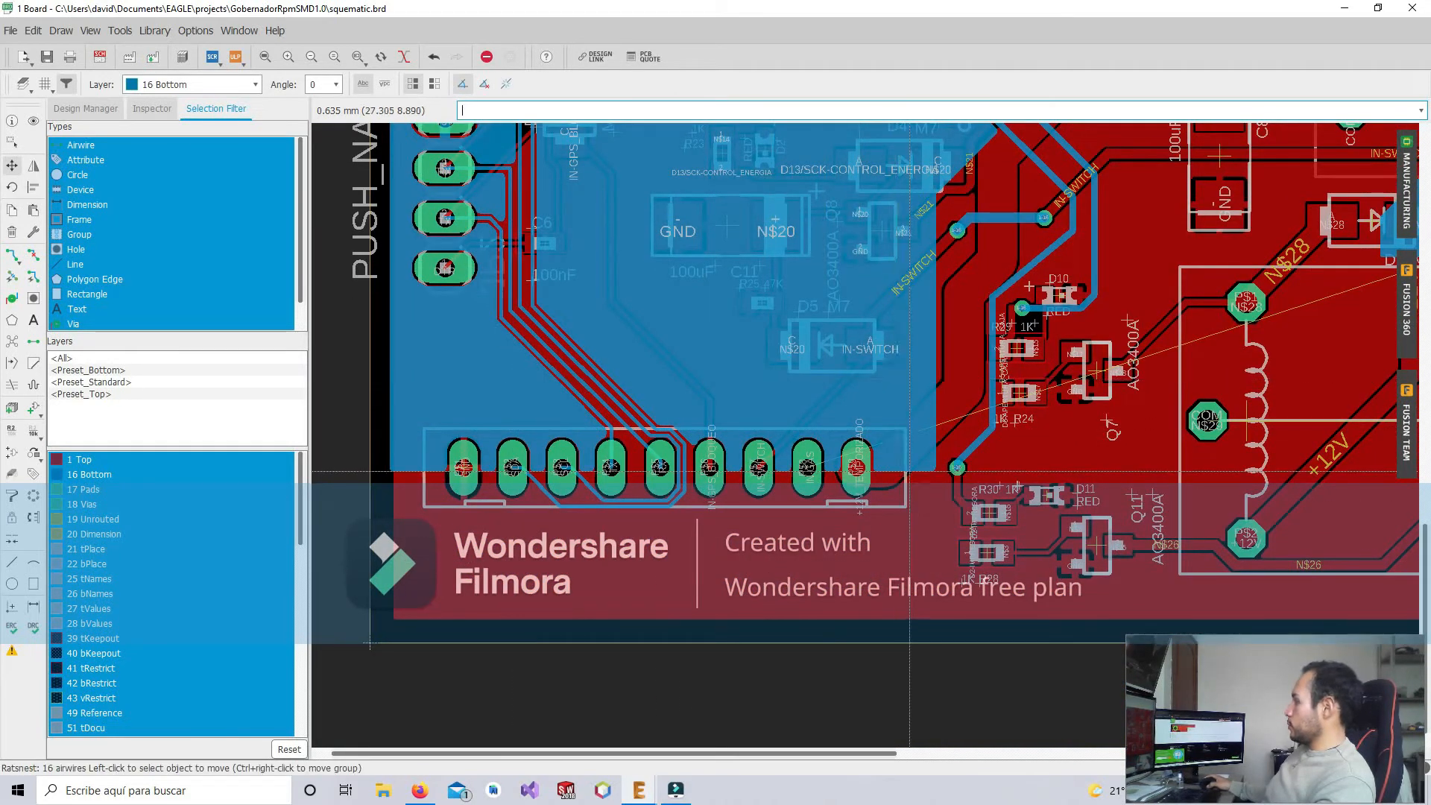
Move the Bottom +5V polygon's lower edge down below the nine-pin connector, and recalculate the ratsnest and polygon fills
{"action": "left_click", "coordinate": [925, 471]}
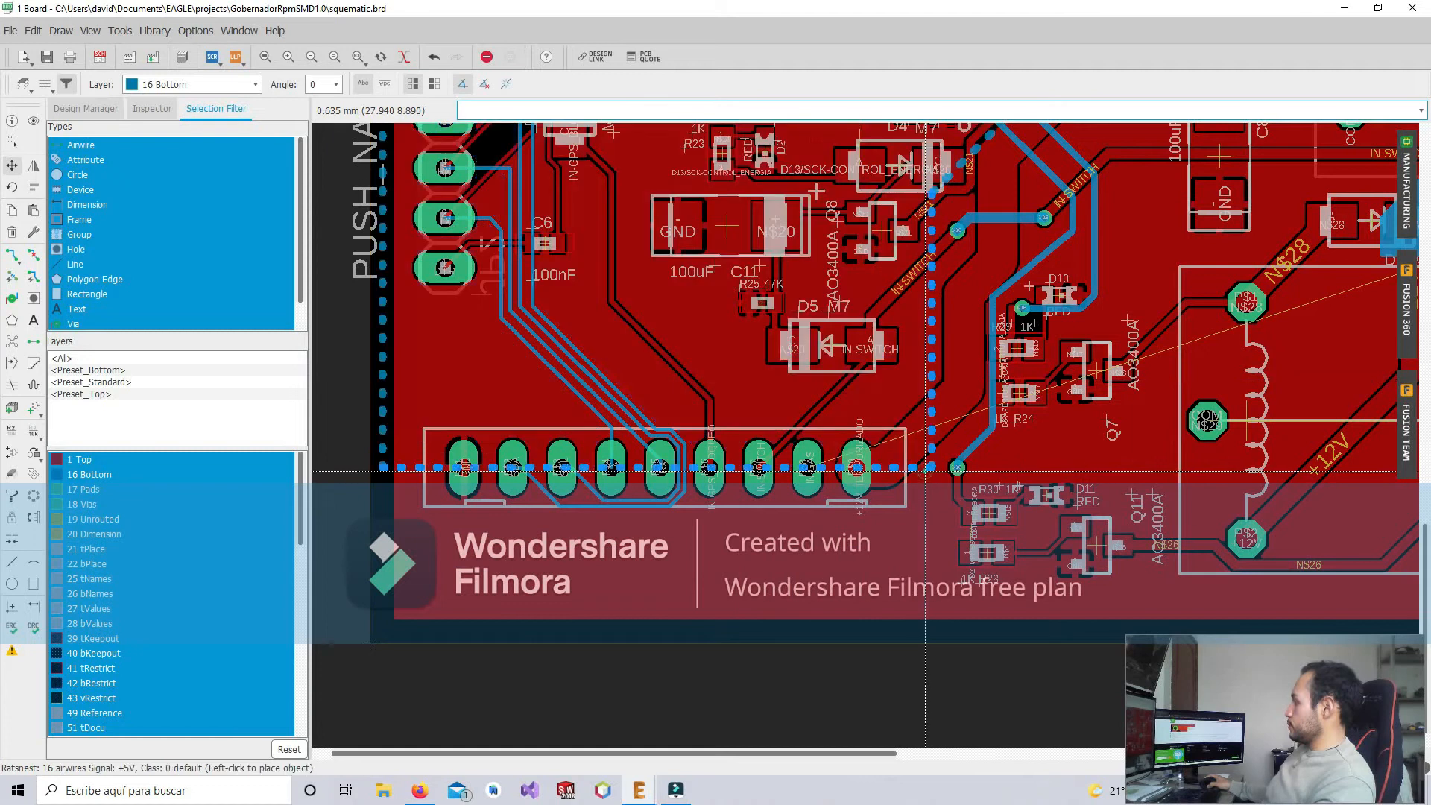
{"action": "left_click", "coordinate": [921, 571]}
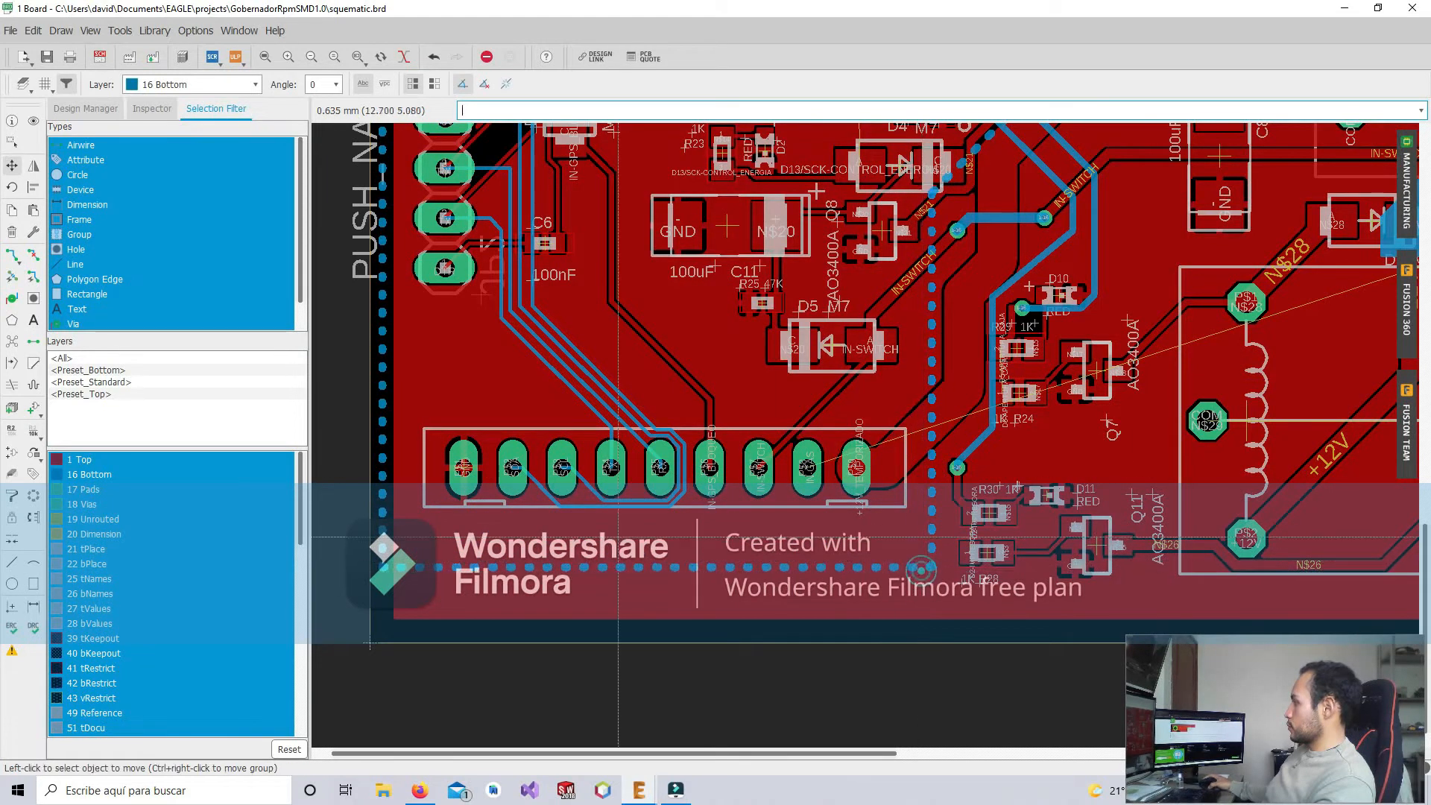
{"action": "left_click", "coordinate": [13, 343]}
Examine the recalculated Bottom +5V fill around U1 and its edge beside the IN-SWITCH, D2-IMPRESORA and D5-APERTURA_CAJA tracks
{"action": "scroll", "coordinate": [603, 520], "scroll_direction": "down", "scroll_amount": 2}
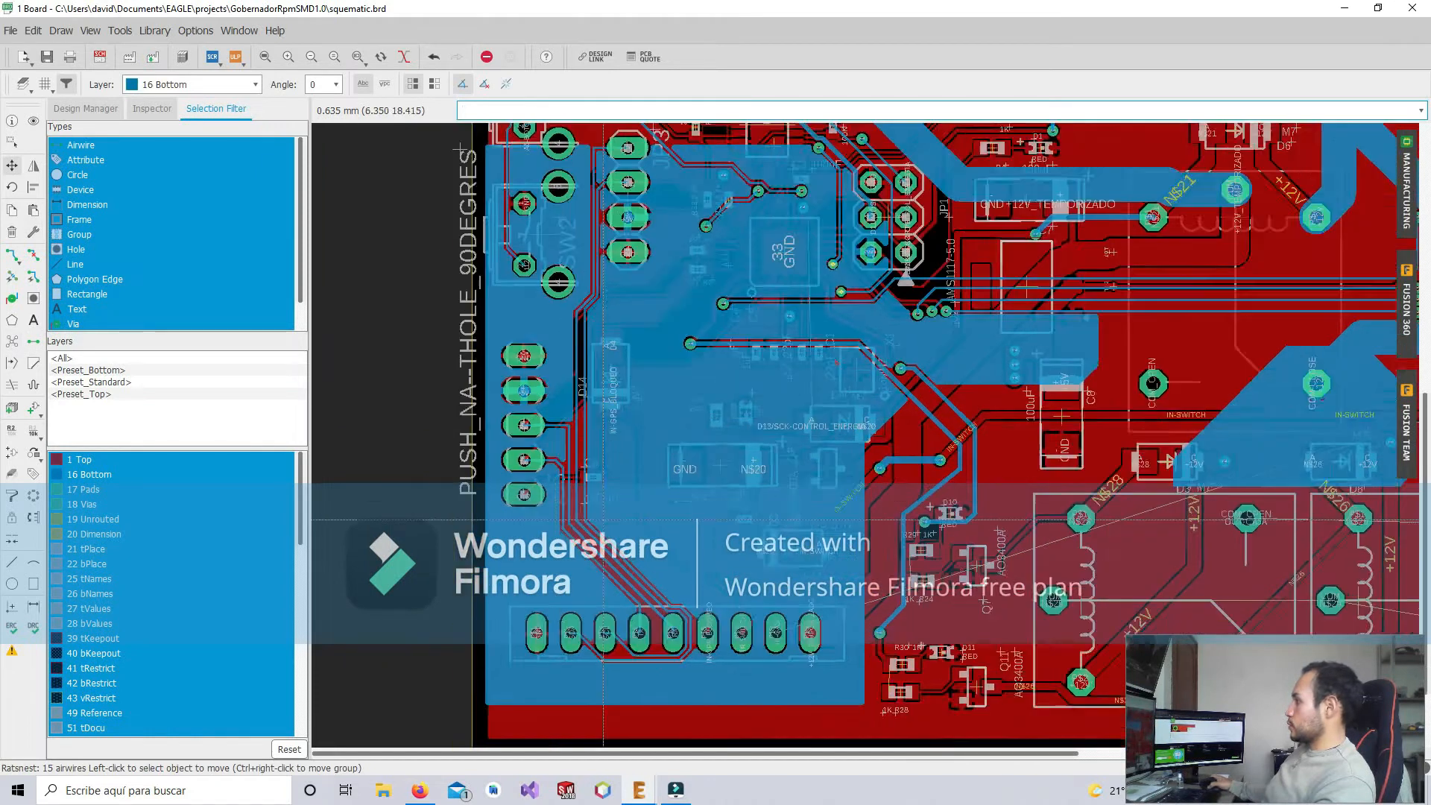
{"action": "scroll", "coordinate": [724, 552], "scroll_direction": "down", "scroll_amount": 2}
{"action": "middle_click_drag", "start_coordinate": [712, 393], "coordinate": [721, 471]}
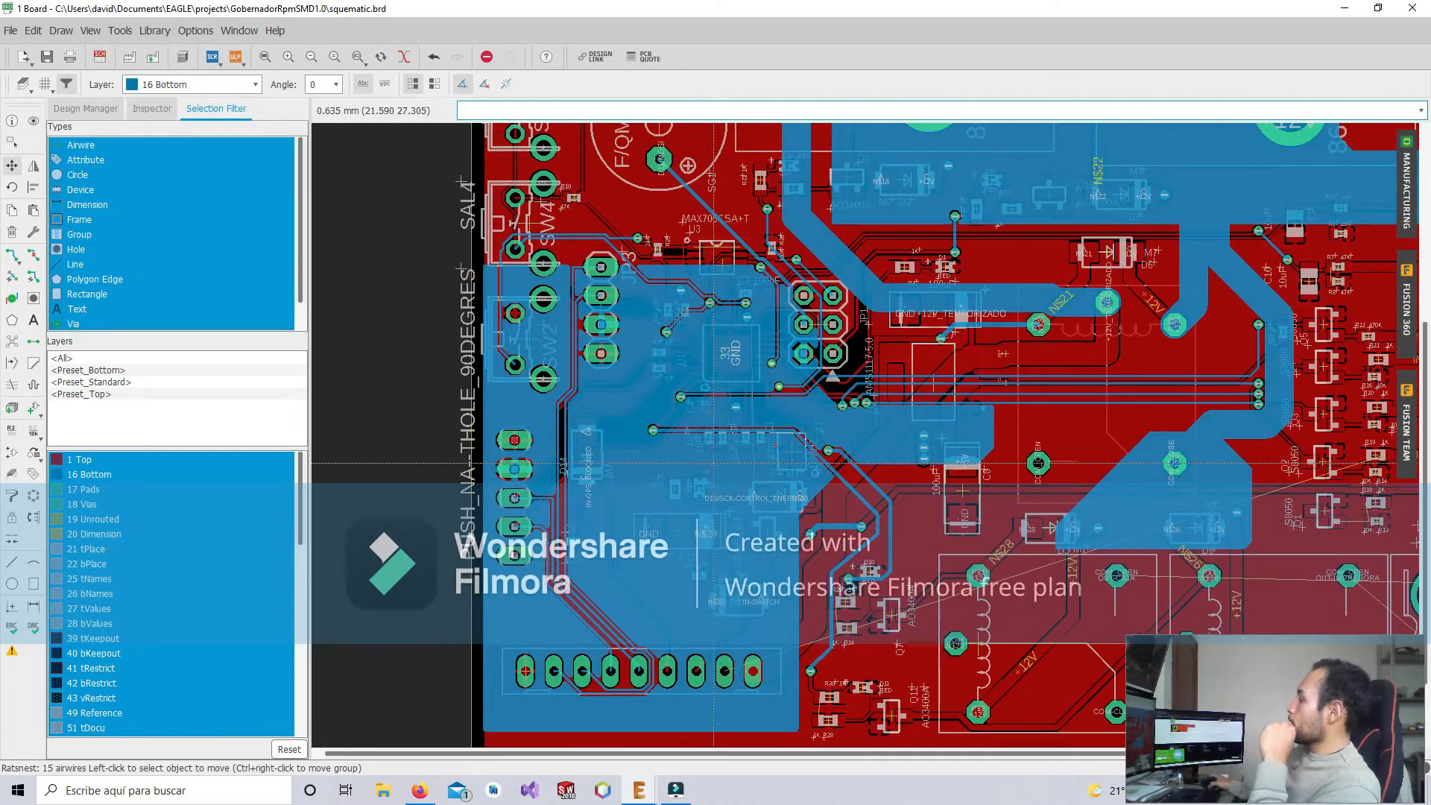
{"action": "middle_click_drag", "start_coordinate": [744, 520], "coordinate": [665, 523]}
{"action": "middle_click_drag", "start_coordinate": [642, 474], "coordinate": [611, 474]}
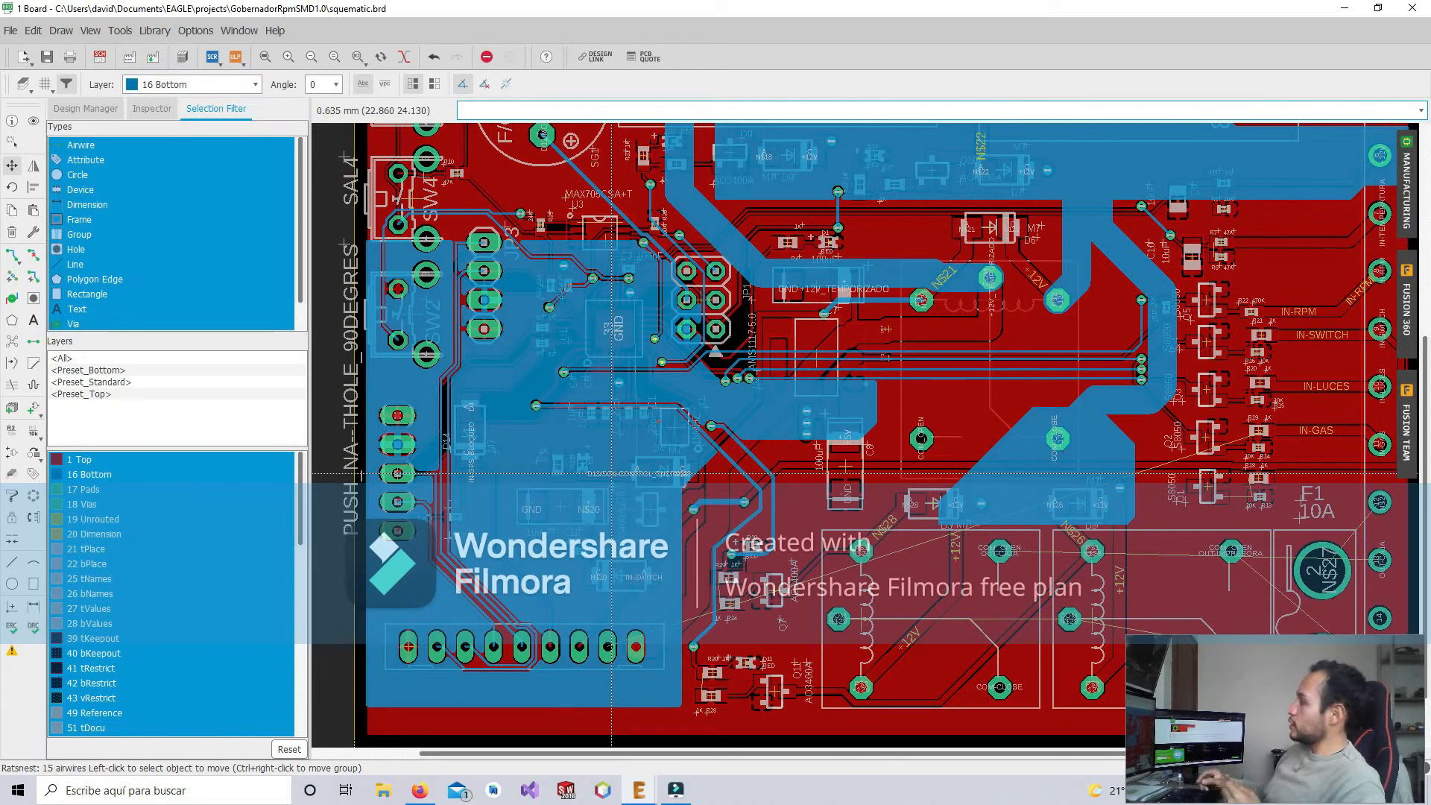
{"action": "middle_click_drag", "start_coordinate": [777, 685], "coordinate": [707, 666]}
{"action": "scroll", "coordinate": [535, 270], "scroll_direction": "up", "scroll_amount": 3}
{"action": "scroll", "coordinate": [544, 284], "scroll_direction": "up", "scroll_amount": 6}
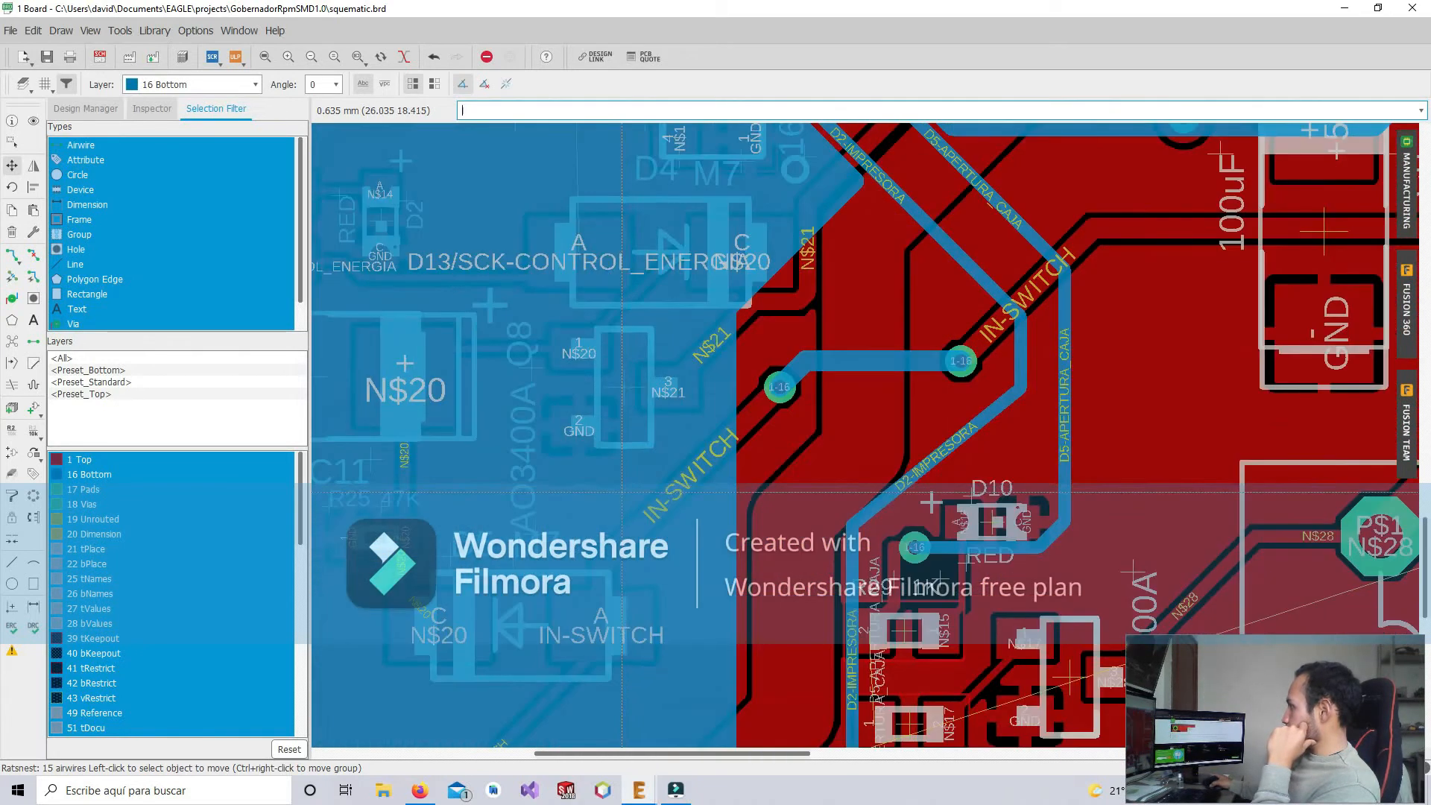
{"action": "middle_click_drag", "start_coordinate": [612, 360], "coordinate": [628, 443]}
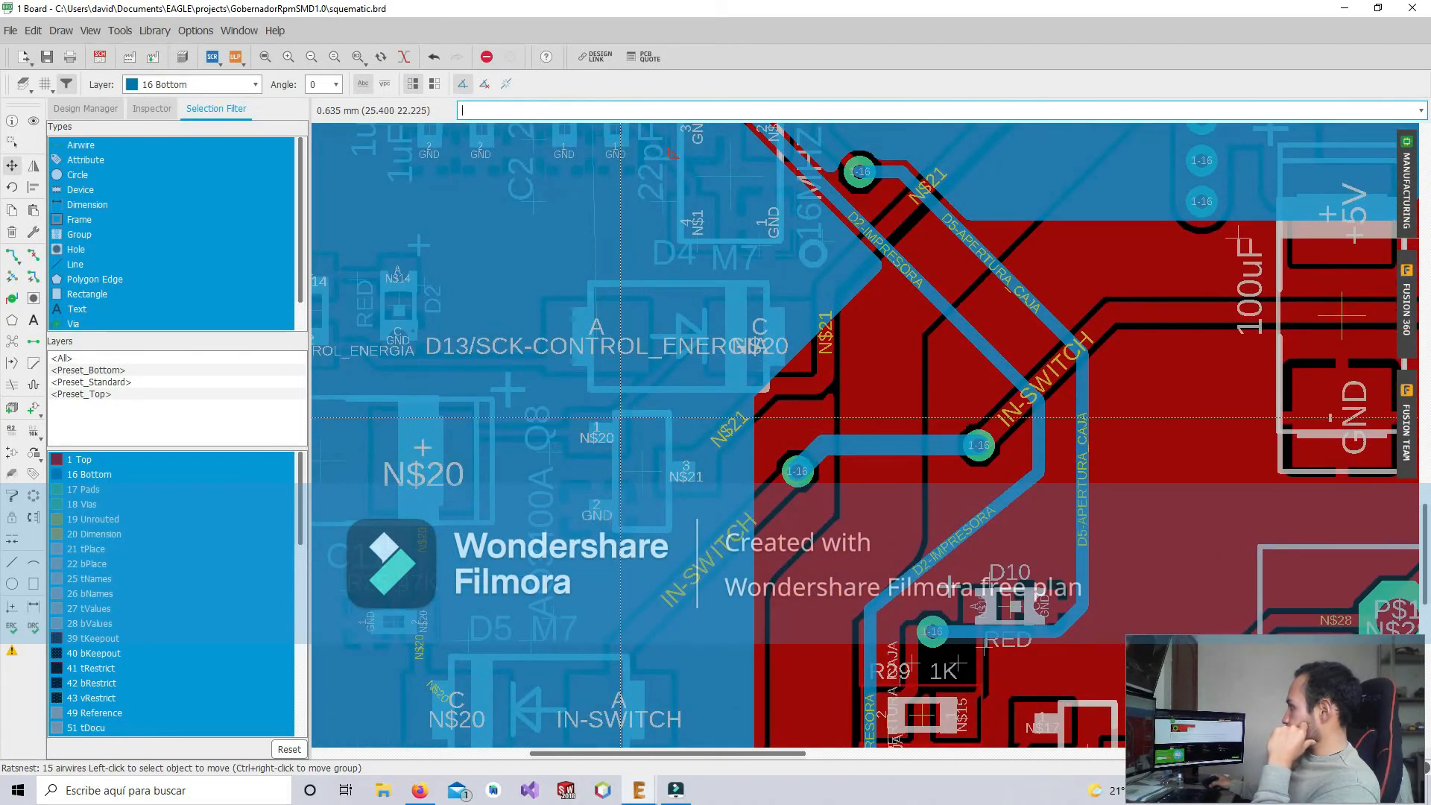
{"action": "scroll", "coordinate": [773, 542], "scroll_direction": "down", "scroll_amount": 4}
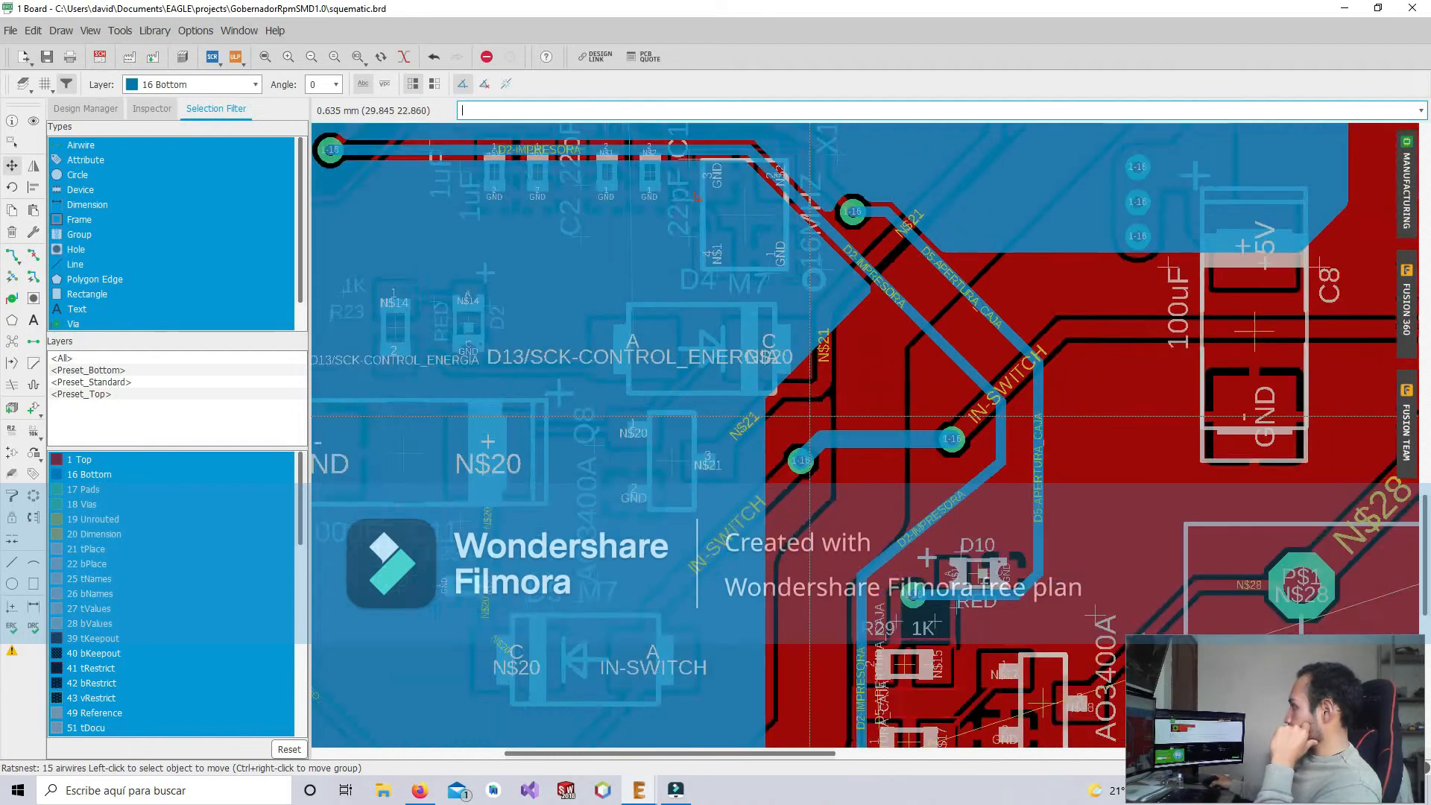
{"action": "middle_click_drag", "start_coordinate": [870, 548], "coordinate": [788, 488]}
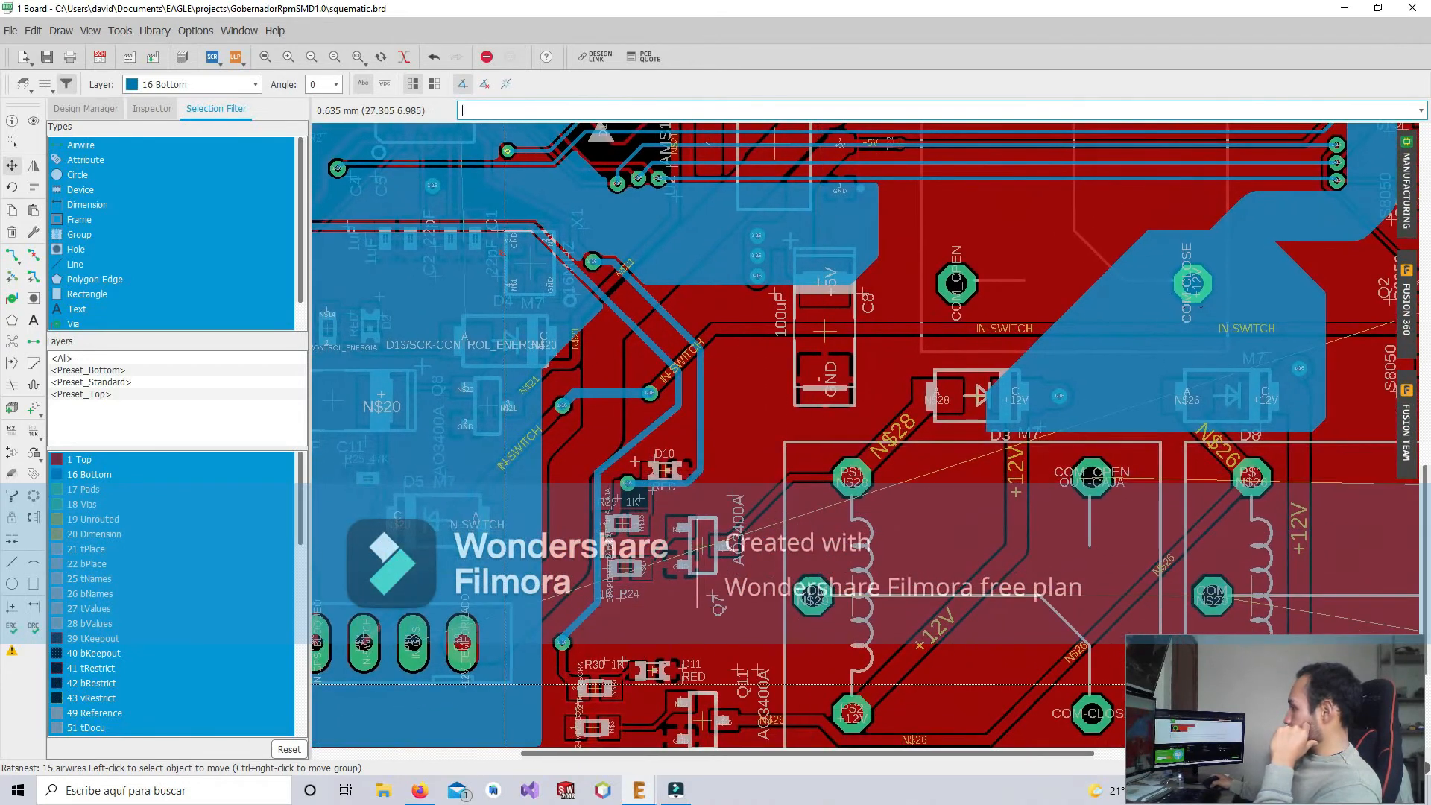
Examine the Bottom +12V polygon, the input transistor stages beside connector J1 and the overall copper layout of the board
{"action": "middle_click_drag", "start_coordinate": [1073, 455], "coordinate": [794, 551]}
{"action": "scroll", "coordinate": [794, 552], "scroll_direction": "down", "scroll_amount": 2}
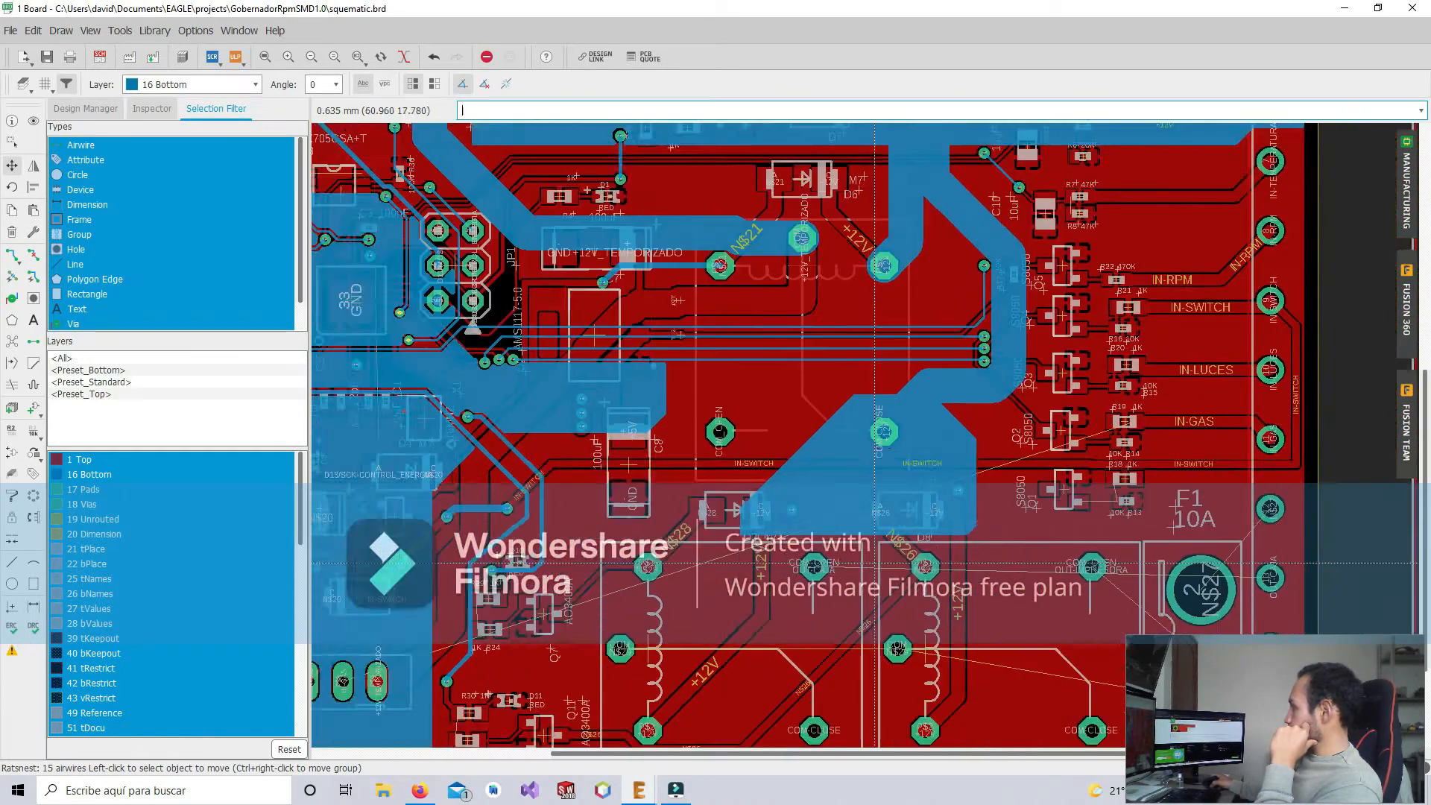
{"action": "middle_click_drag", "start_coordinate": [1096, 488], "coordinate": [962, 531]}
{"action": "scroll", "coordinate": [984, 484], "scroll_direction": "up", "scroll_amount": 5}
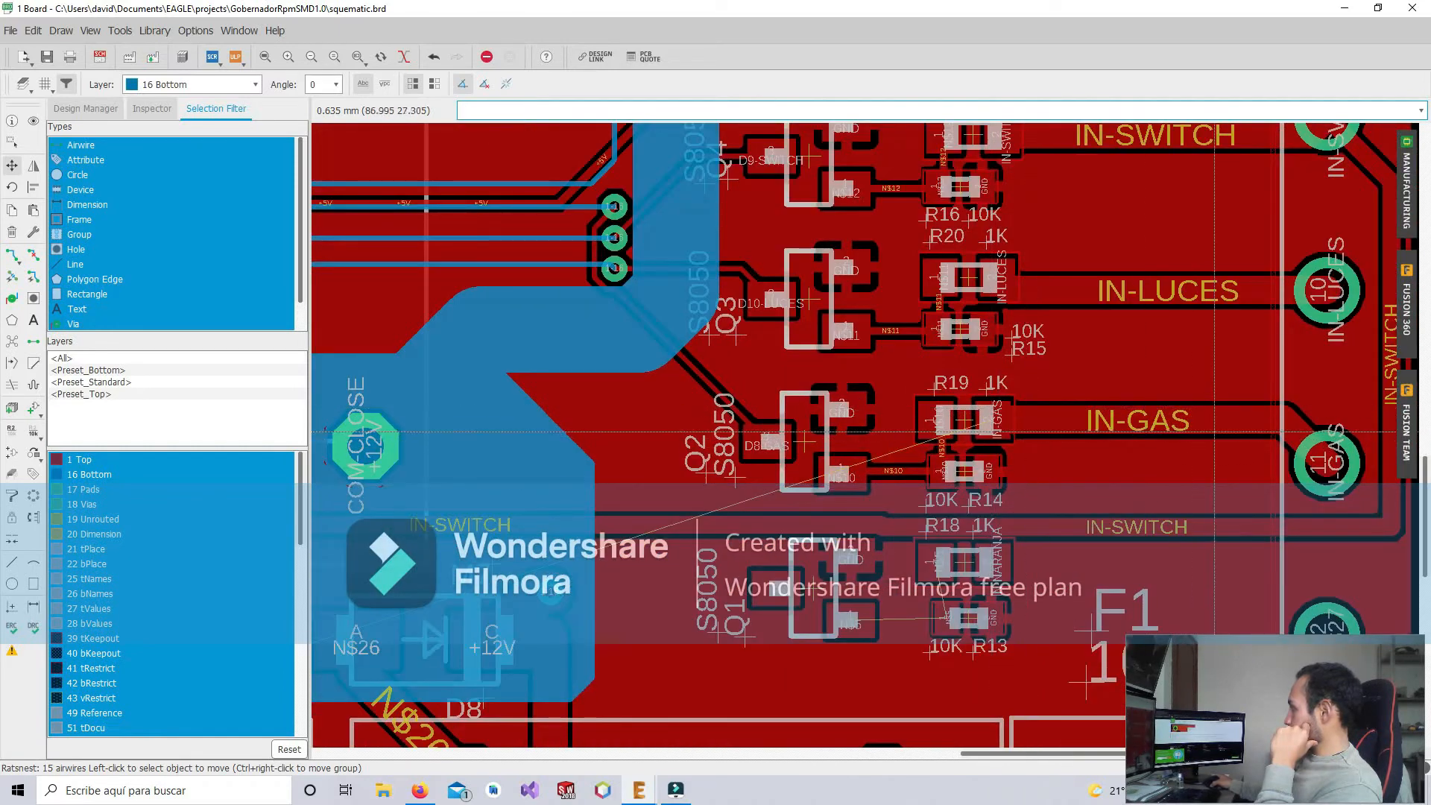
{"action": "scroll", "coordinate": [1031, 480], "scroll_direction": "down", "scroll_amount": 1}
{"action": "scroll", "coordinate": [1031, 479], "scroll_direction": "down", "scroll_amount": 6}
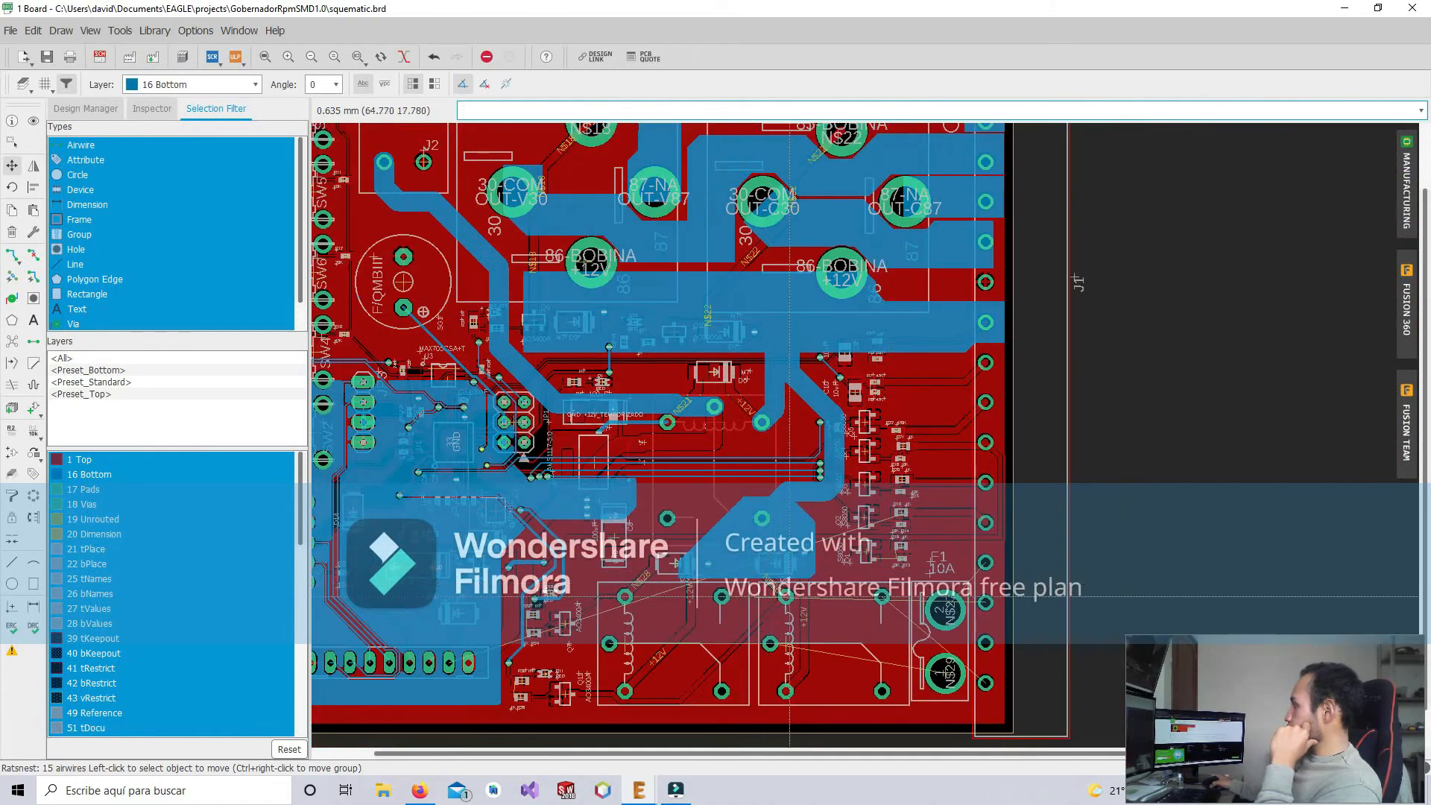
{"action": "scroll", "coordinate": [962, 567], "scroll_direction": "down", "scroll_amount": 1}
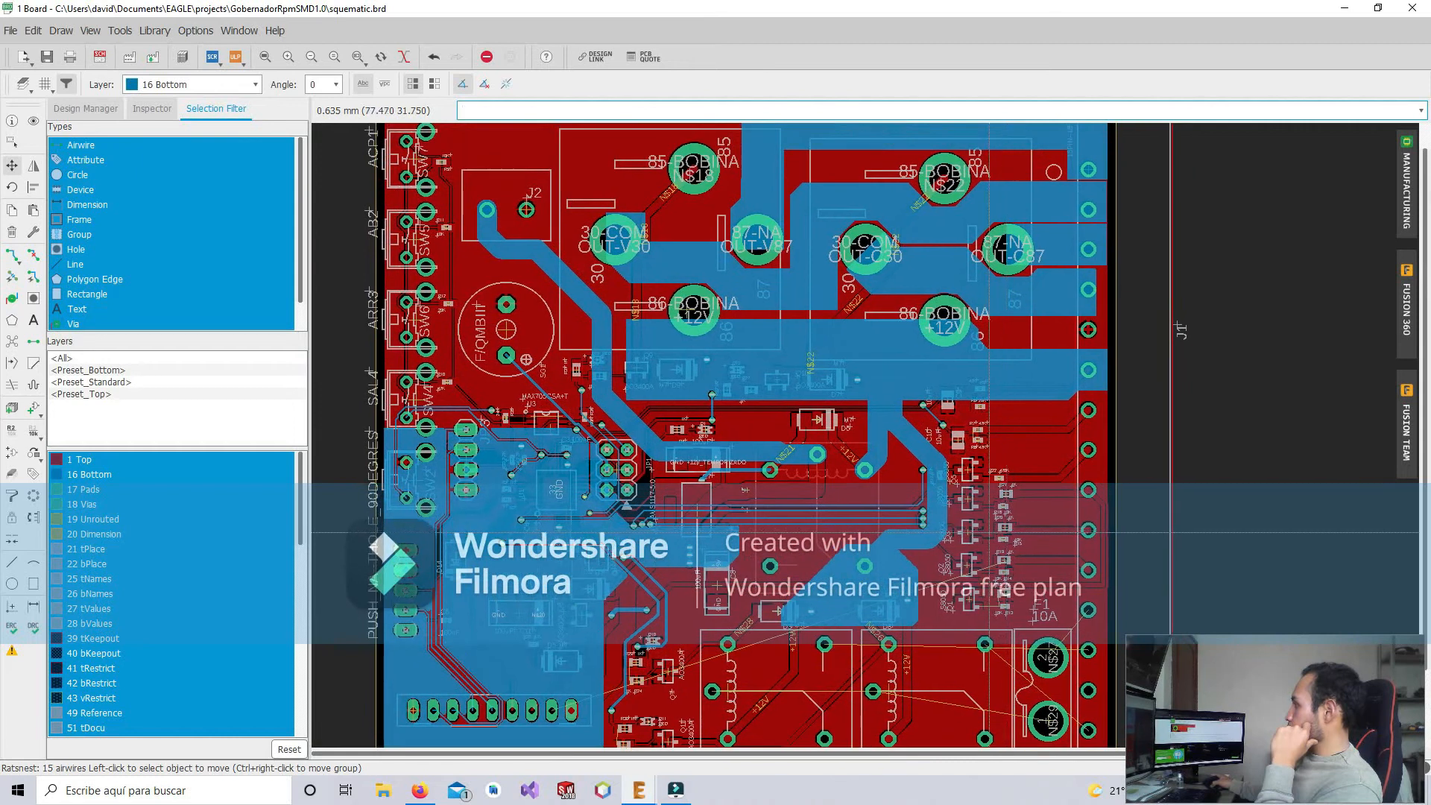
{"action": "scroll", "coordinate": [990, 532], "scroll_direction": "down", "scroll_amount": 1}
{"action": "scroll", "coordinate": [683, 527], "scroll_direction": "right", "scroll_amount": 2, "text": "shift"}
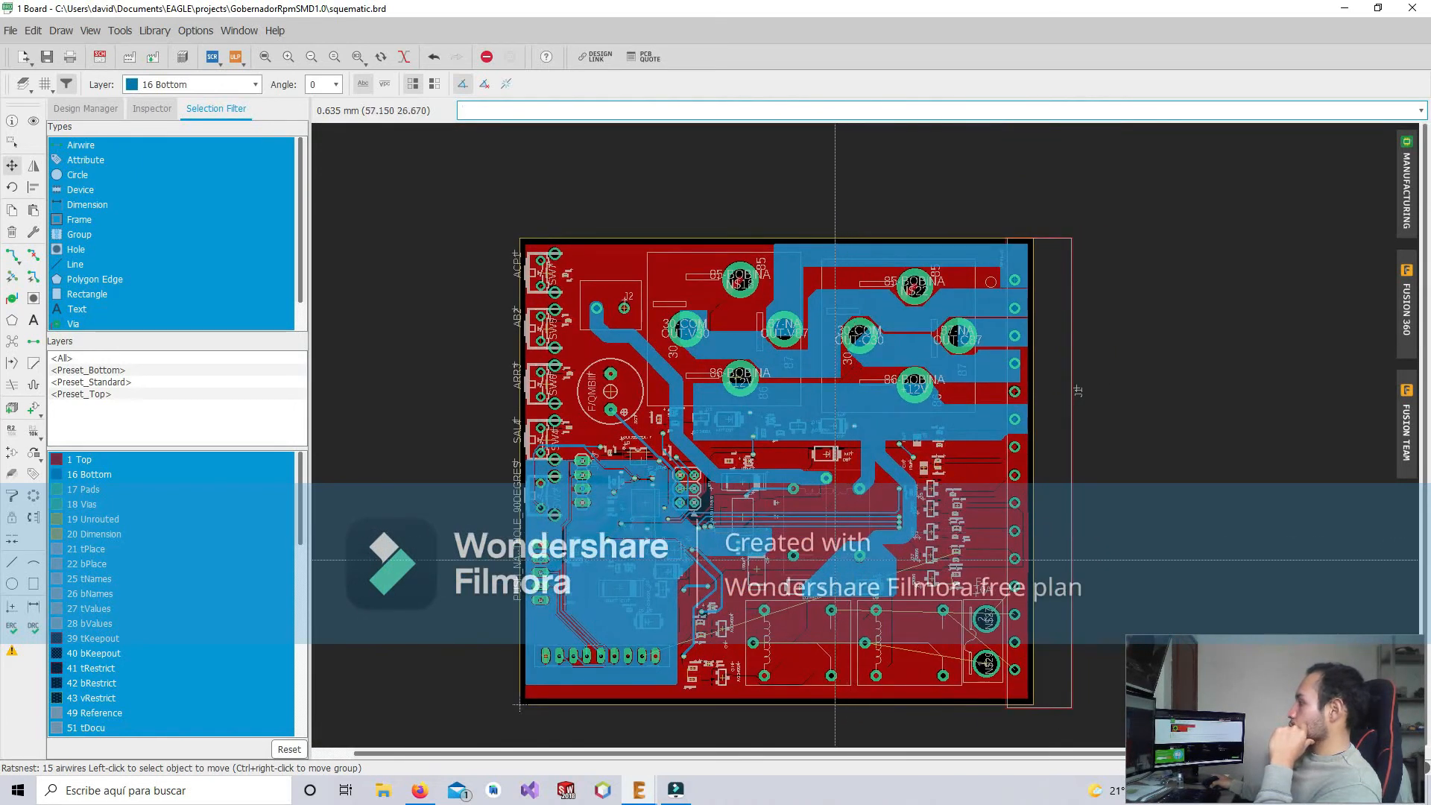
Set the active layer to 1 Top and rip up the fill of the Top GND polygon
{"action": "left_click", "coordinate": [253, 85]}
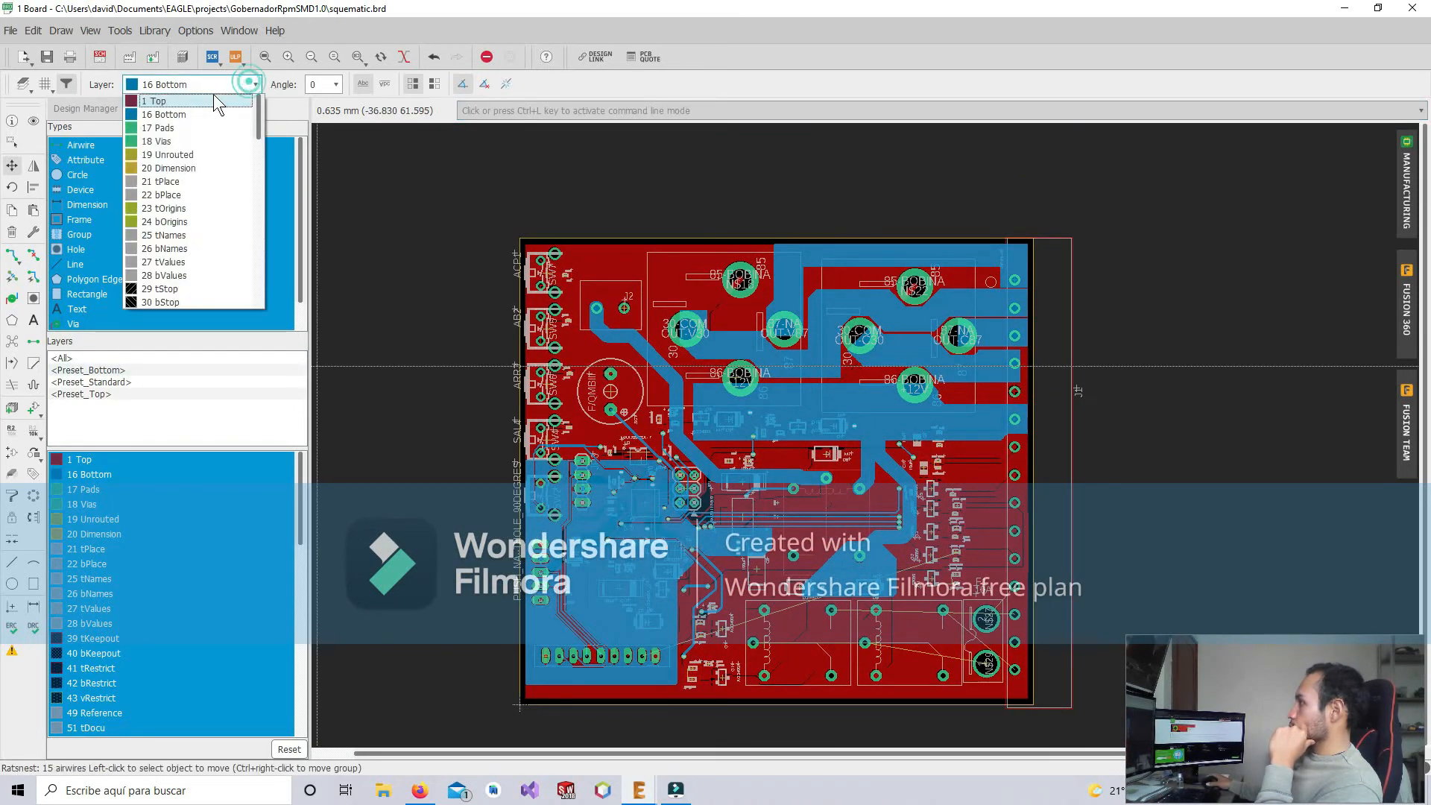
{"action": "left_click", "coordinate": [209, 96]}
{"action": "middle_click_drag", "start_coordinate": [809, 447], "coordinate": [771, 375]}
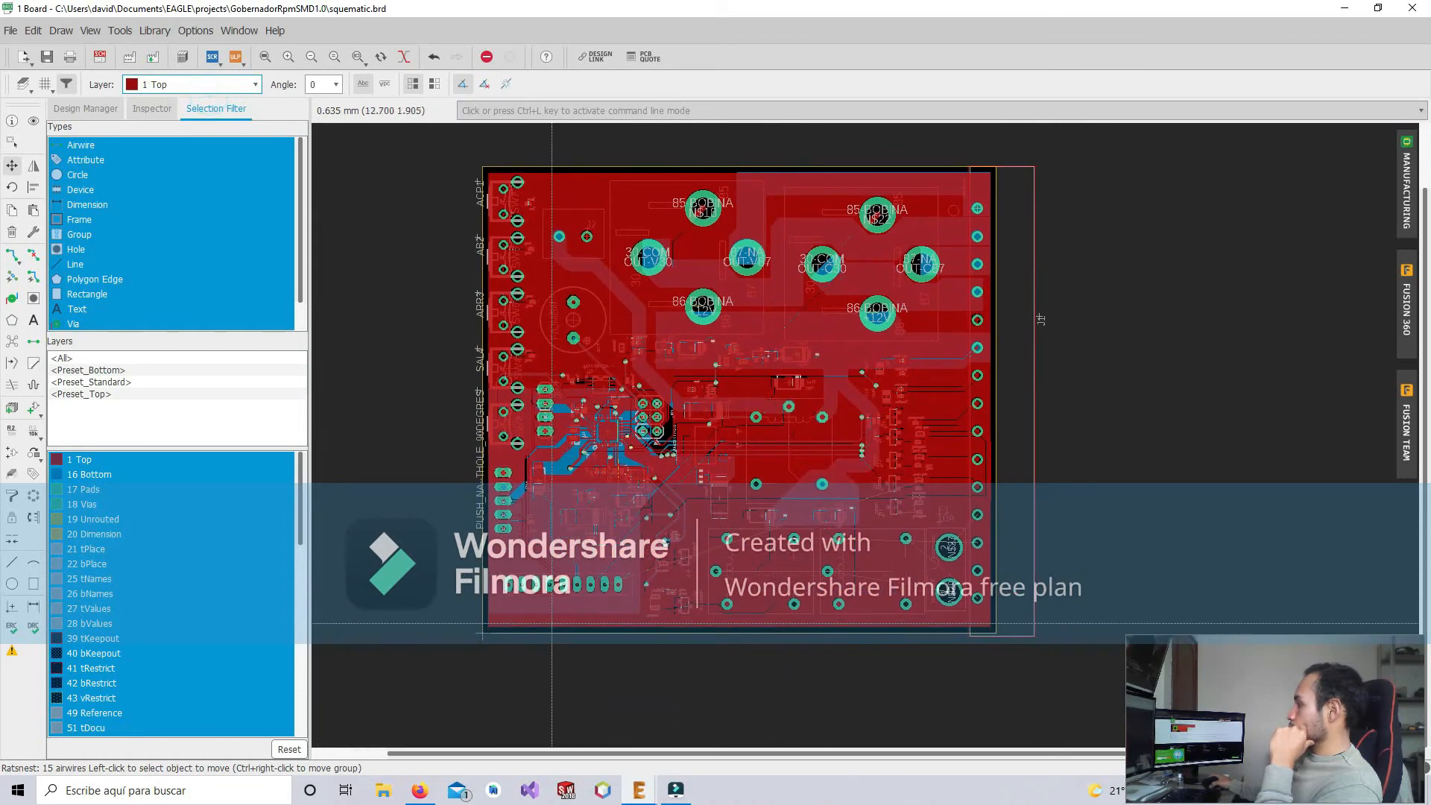
{"action": "right_click", "coordinate": [552, 625]}
{"action": "mouse_move", "coordinate": [597, 522]}
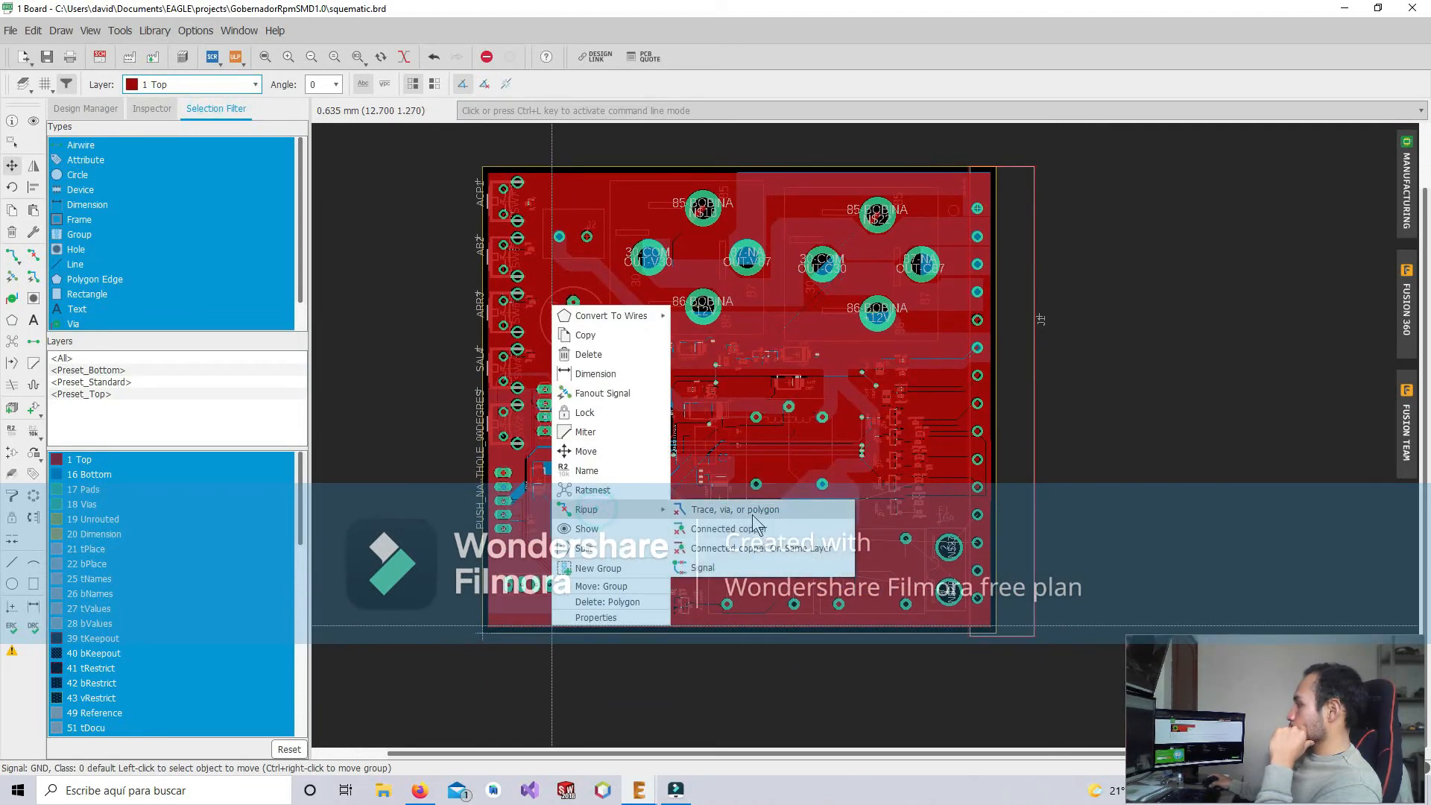
{"action": "left_click", "coordinate": [756, 525]}
{"action": "scroll", "coordinate": [620, 532], "scroll_direction": "up", "scroll_amount": 2}
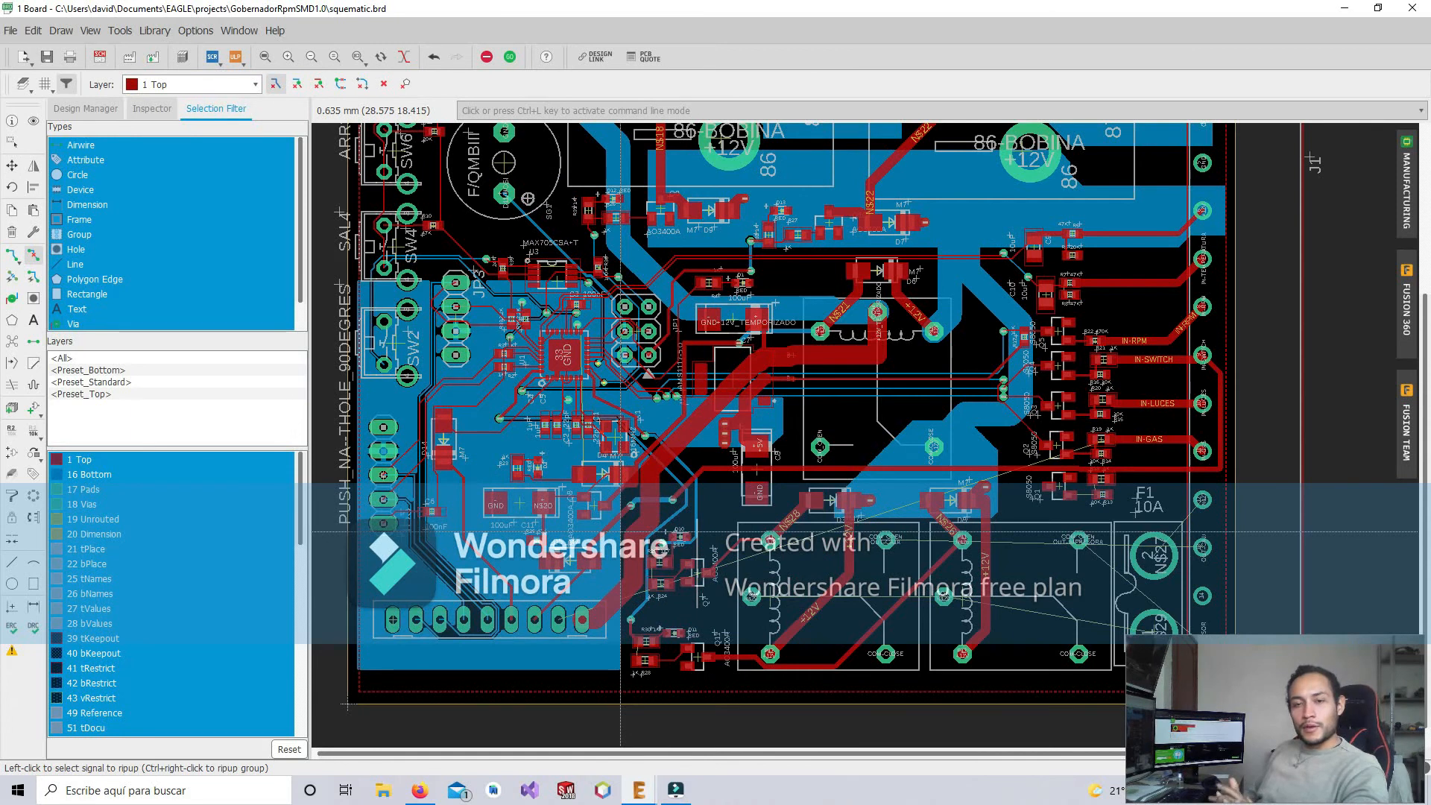